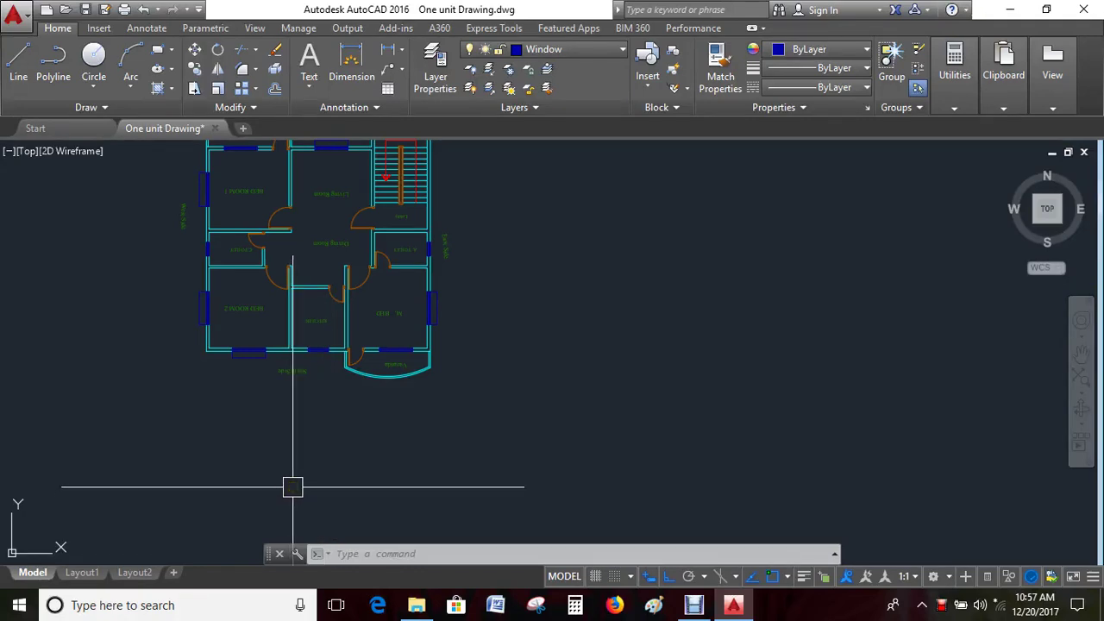
# Survey the Typical Floor Plan by zooming and panning, then bring up the Layer dropdown list
pyautogui.scroll(-2, 295, 483)
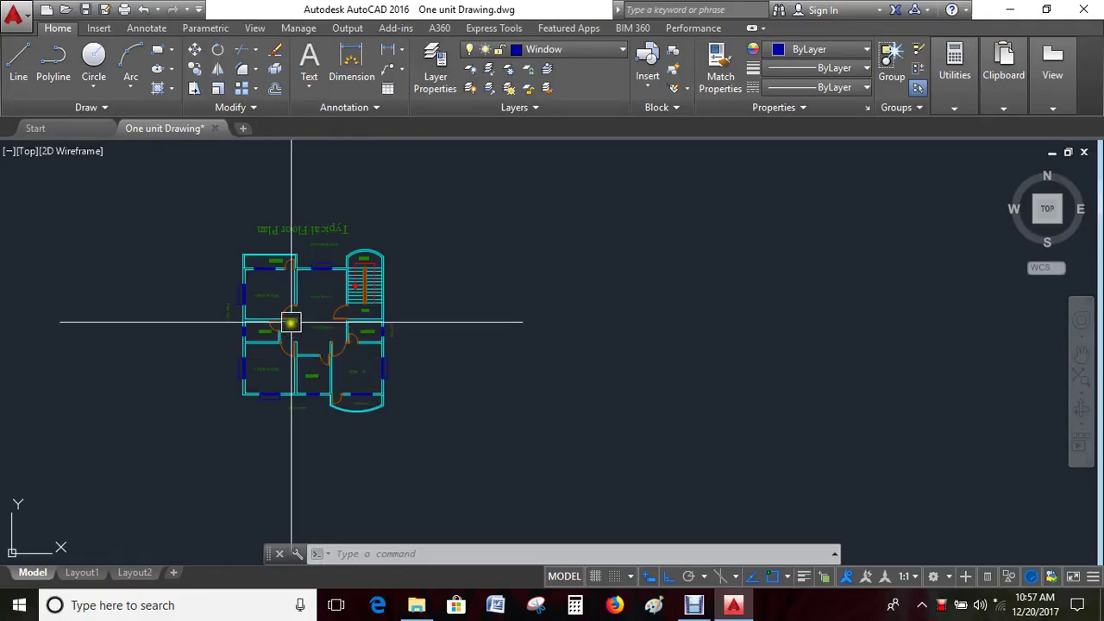
pyautogui.scroll(2, 216, 316)
pyautogui.scroll(4, 222, 328)
pyautogui.scroll(-6, 234, 291)
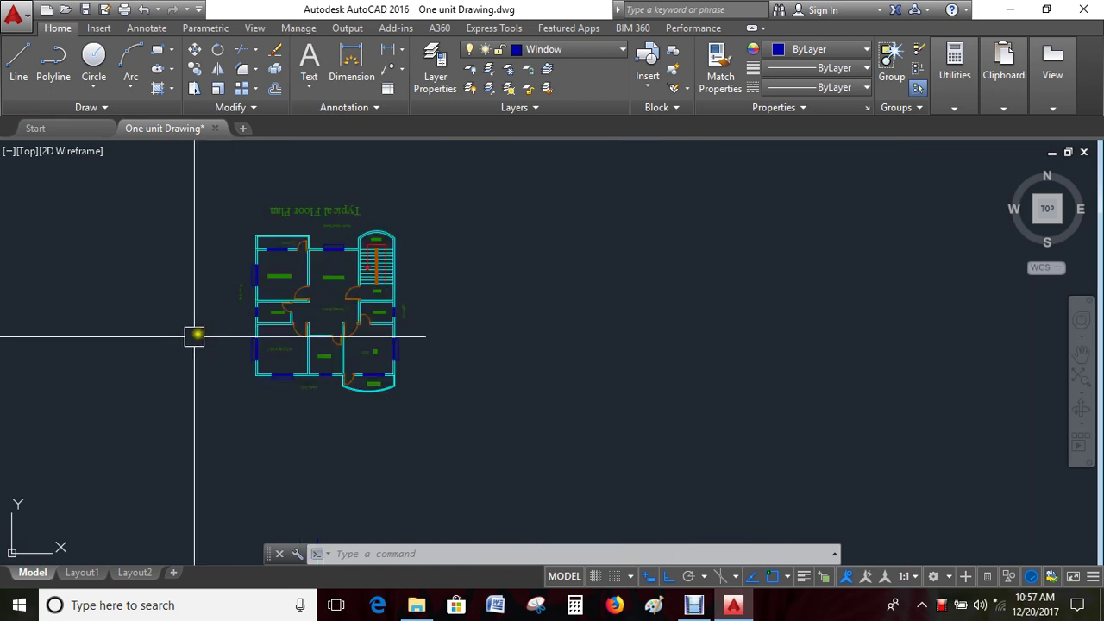
pyautogui.scroll(6, 242, 394)
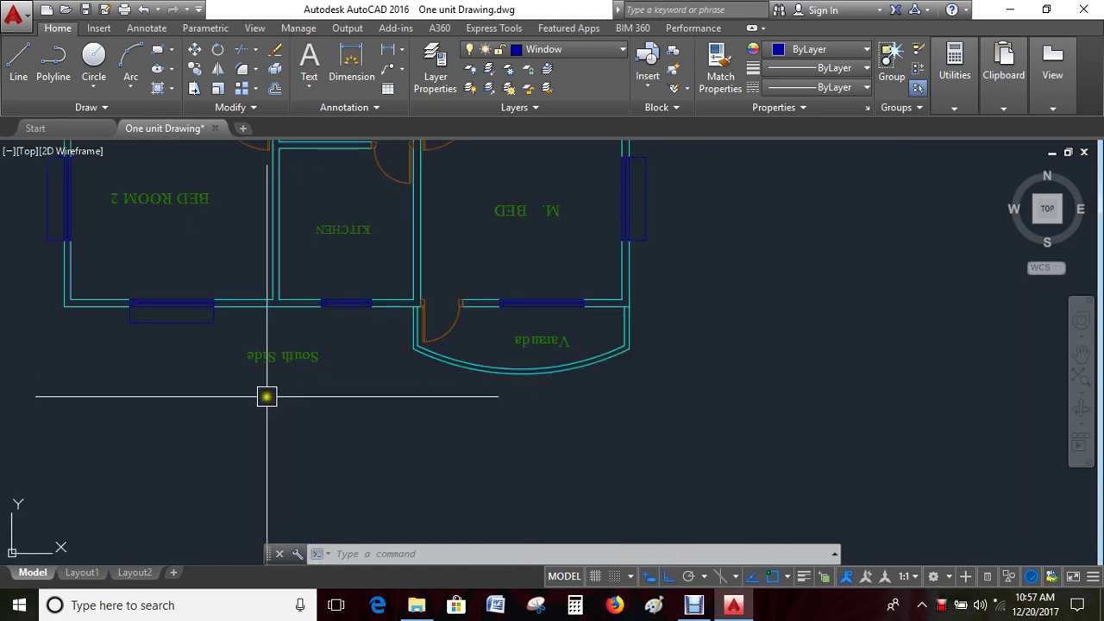
pyautogui.scroll(-5, 266, 397)
pyautogui.moveTo(267, 397); pyautogui.dragTo(308, 371, button='middle')
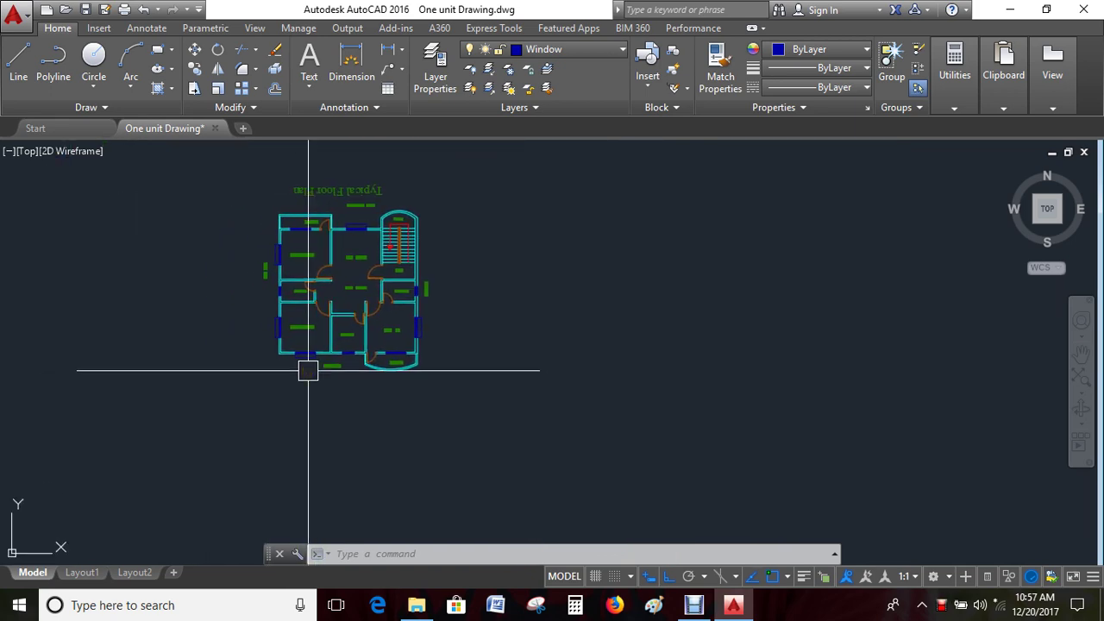
pyautogui.click(597, 51)
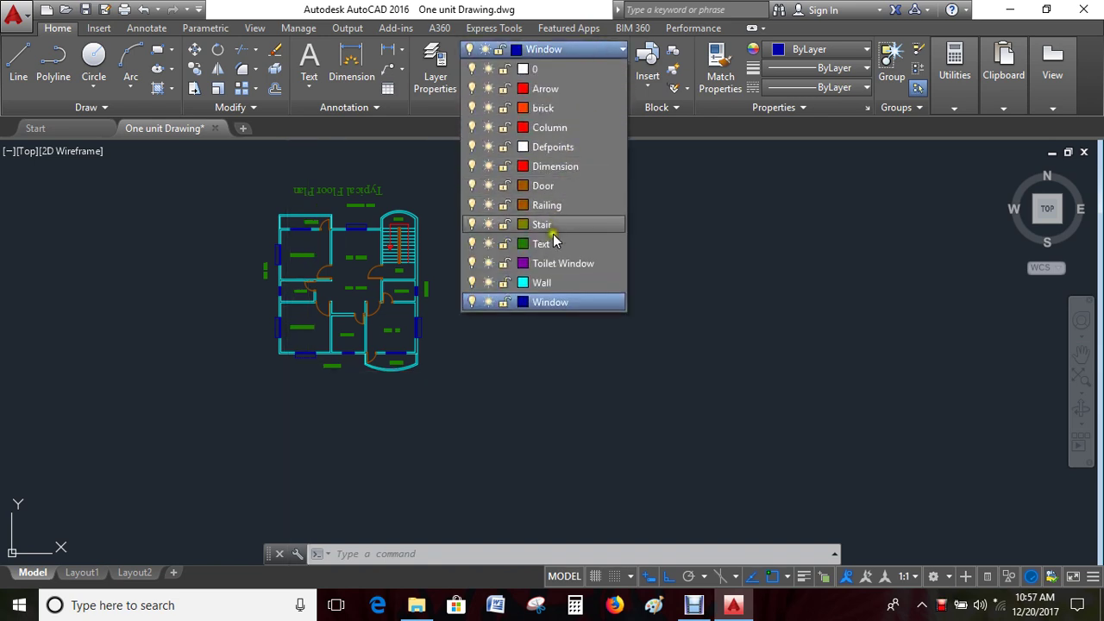
# Make Wall the current layer and draw a 38' line straight down from the south-west corner
pyautogui.click(543, 284)
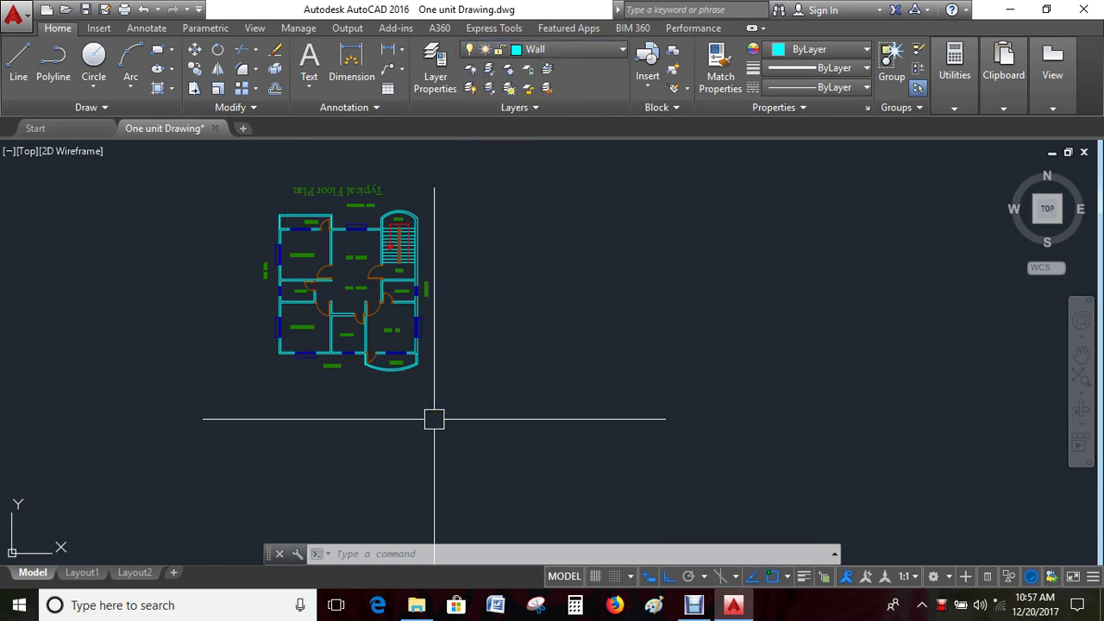
pyautogui.write('l')
pyautogui.press('Return')
pyautogui.scroll(5, 293, 402)
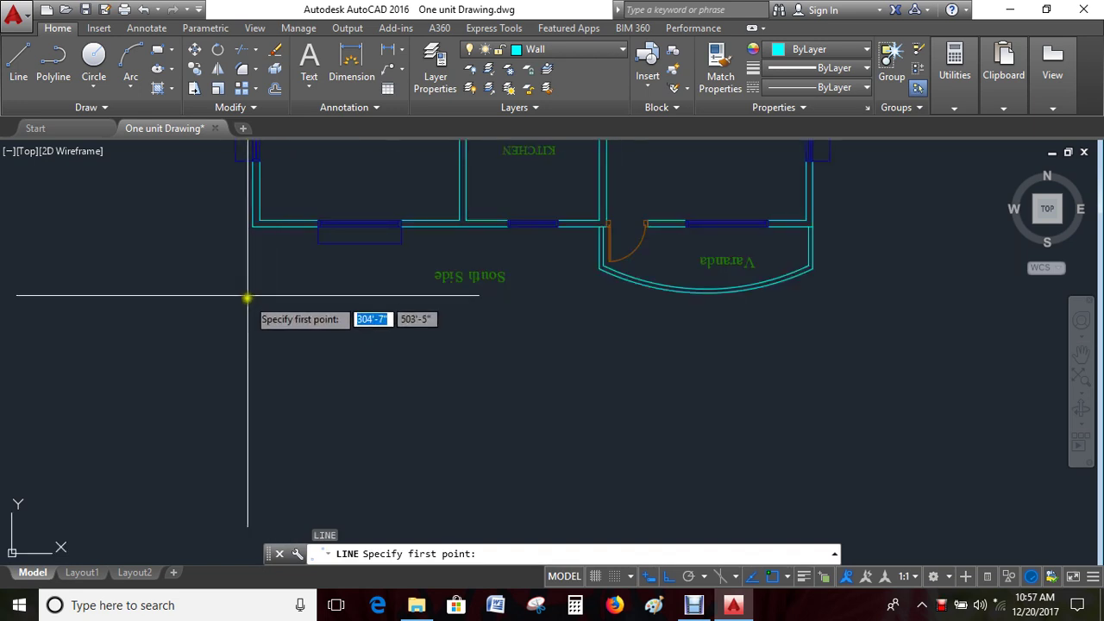
pyautogui.click(251, 227)
pyautogui.scroll(-5, 252, 228)
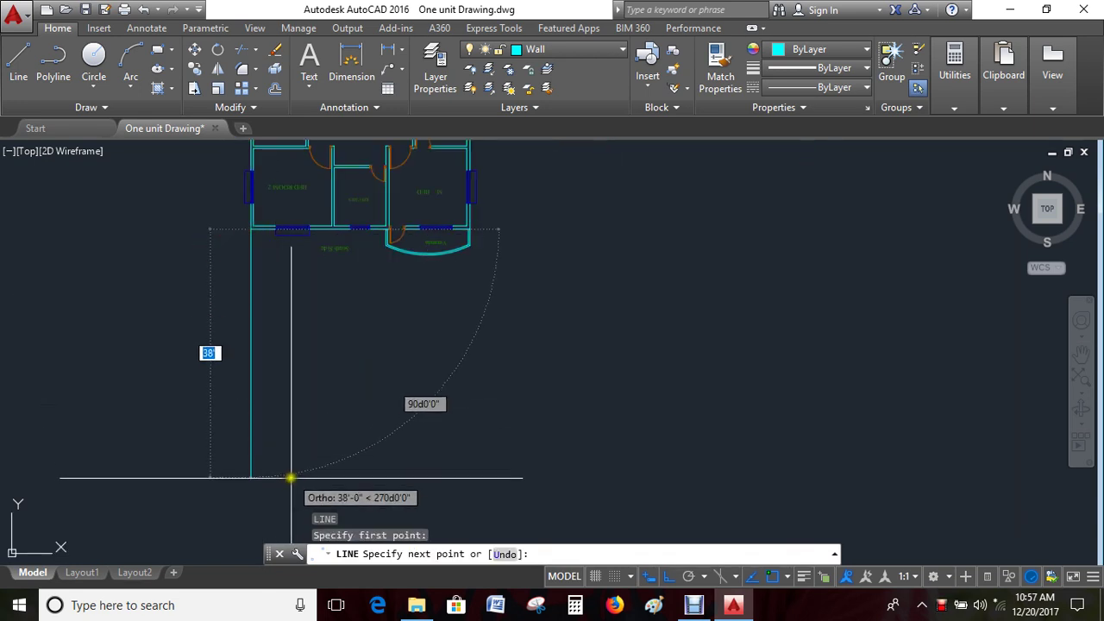
pyautogui.press('Escape')
pyautogui.press('Escape')
pyautogui.write('c')
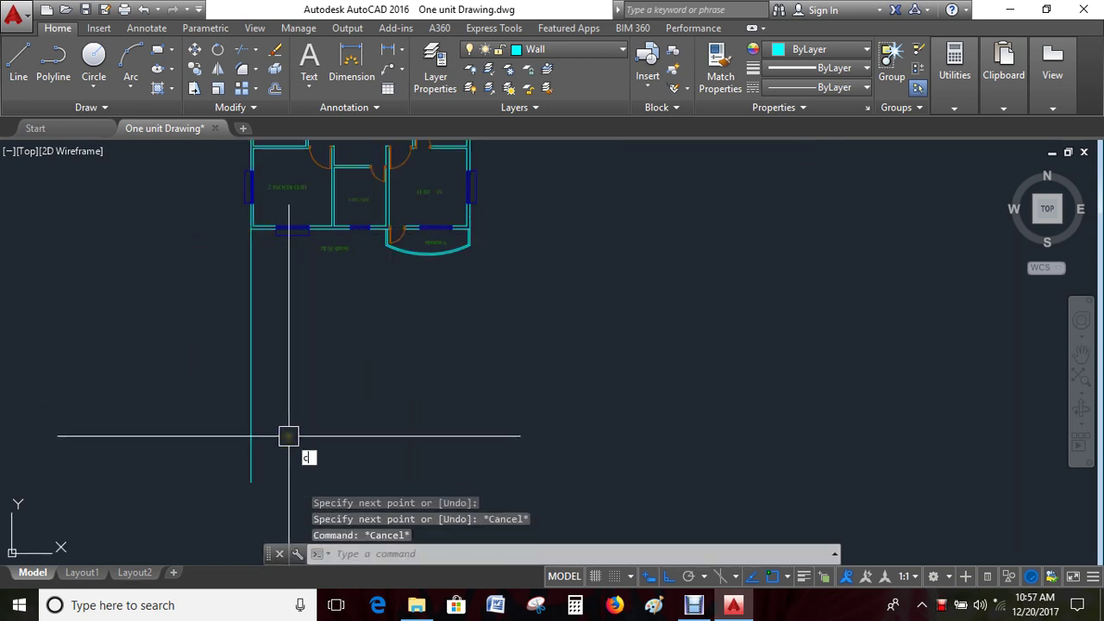
# Start COPY and begin a selection window around the new 38' wall line
pyautogui.write('o')
pyautogui.press('Return')
pyautogui.click(307, 332)
# Select the wall line and copy it from the corner to the first south-wall window edge
pyautogui.click(212, 370)
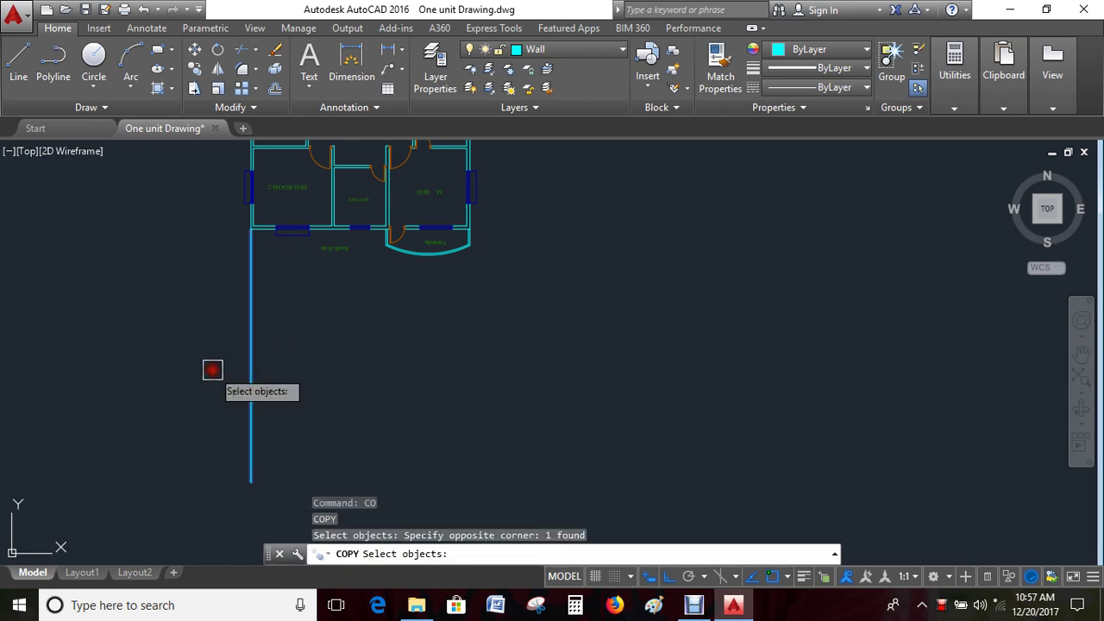
pyautogui.press('Return')
pyautogui.scroll(5, 178, 377)
pyautogui.scroll(4, 168, 371)
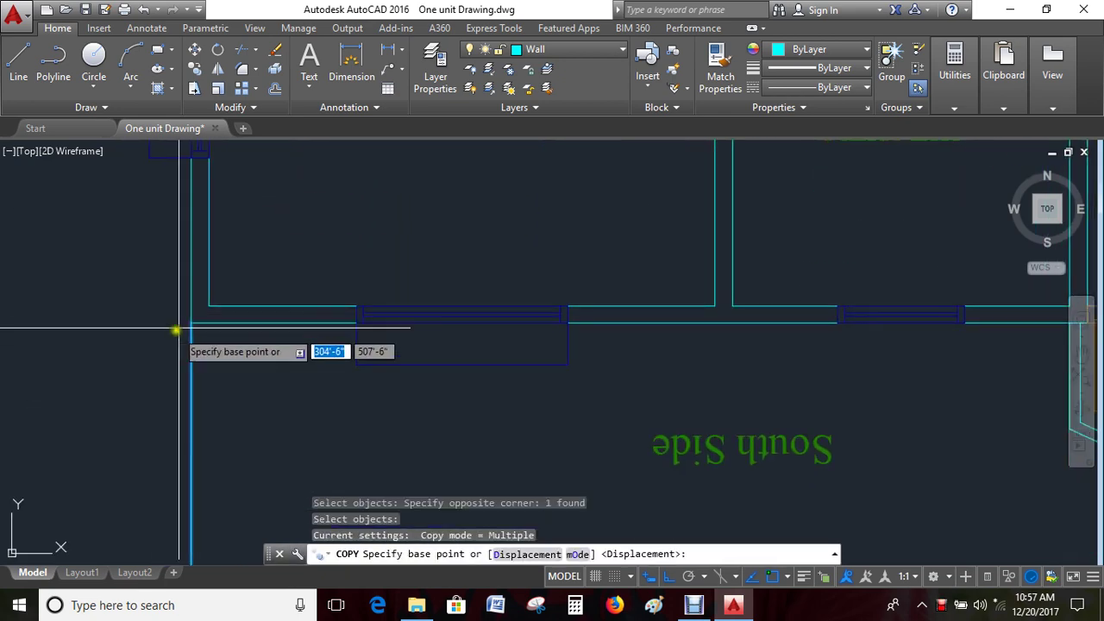
pyautogui.click(190, 320)
pyautogui.click(369, 373)
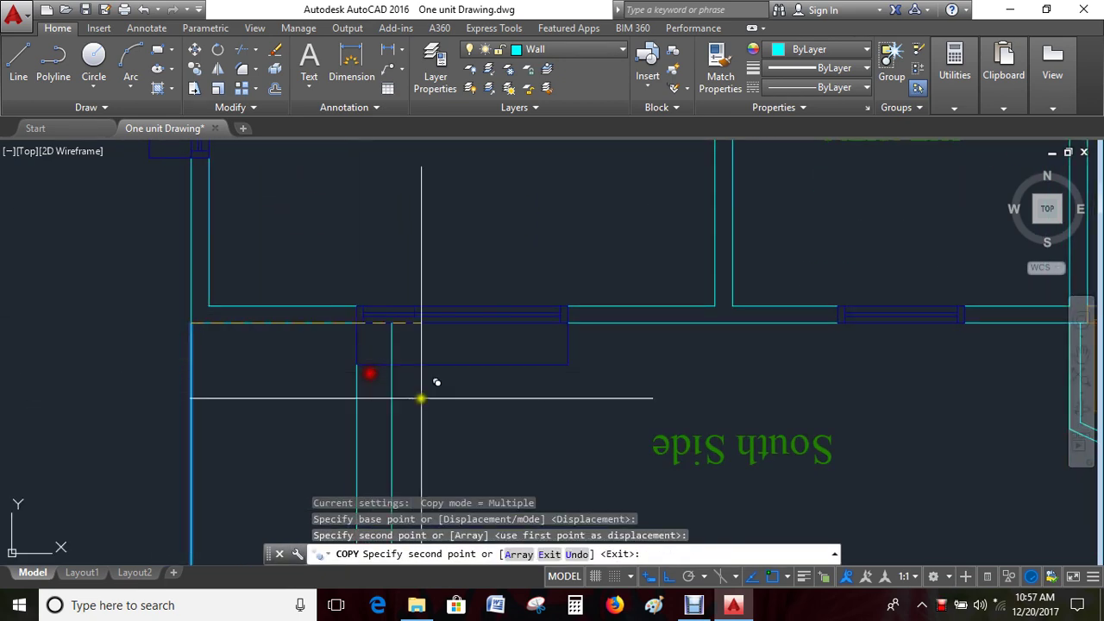
pyautogui.scroll(-2, 518, 379)
# Place further copies at the remaining south-wall corners and window edges
pyautogui.click(584, 374)
pyautogui.scroll(-2, 590, 377)
pyautogui.scroll(-1, 597, 377)
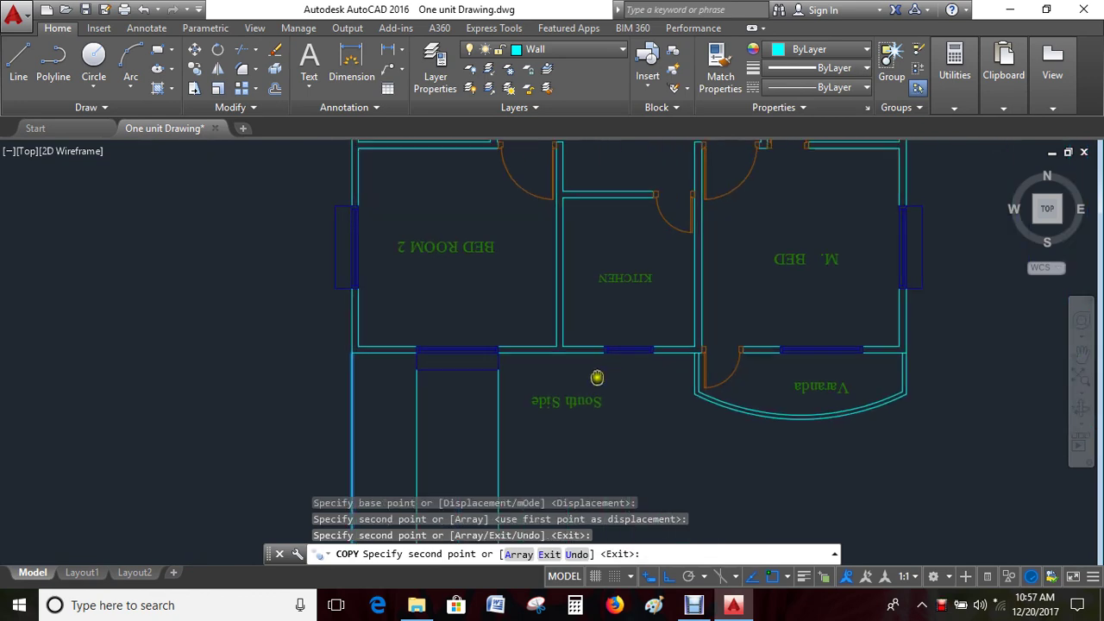
pyautogui.scroll(5, 597, 377)
pyautogui.click(603, 302)
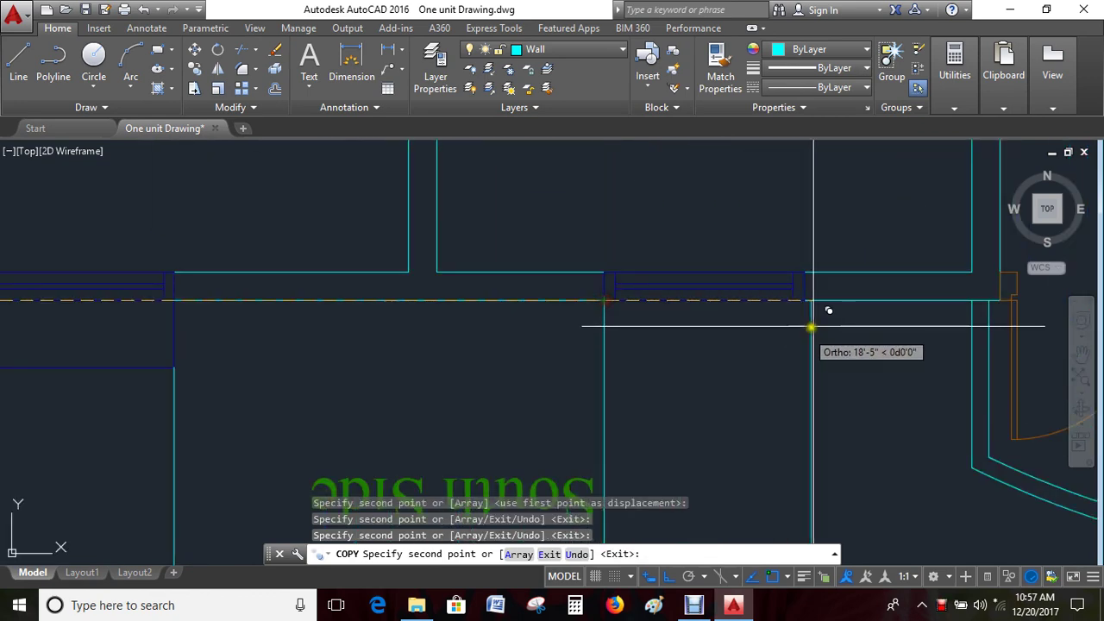
pyautogui.click(810, 300)
pyautogui.scroll(-3, 801, 306)
pyautogui.moveTo(793, 312); pyautogui.dragTo(524, 330, button='middle')
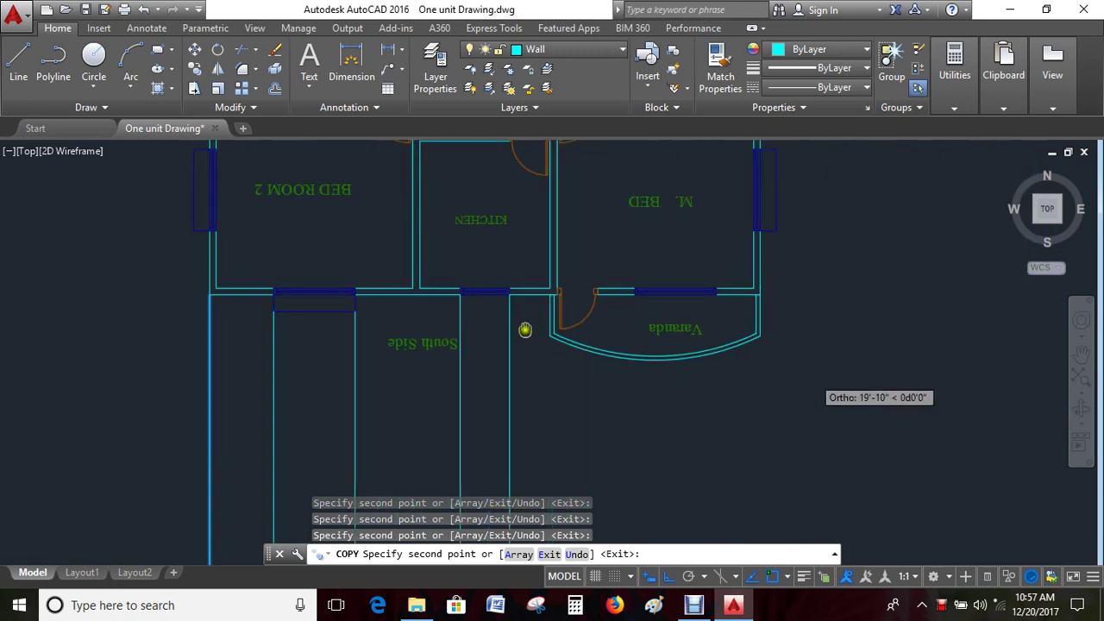
pyautogui.scroll(4, 524, 330)
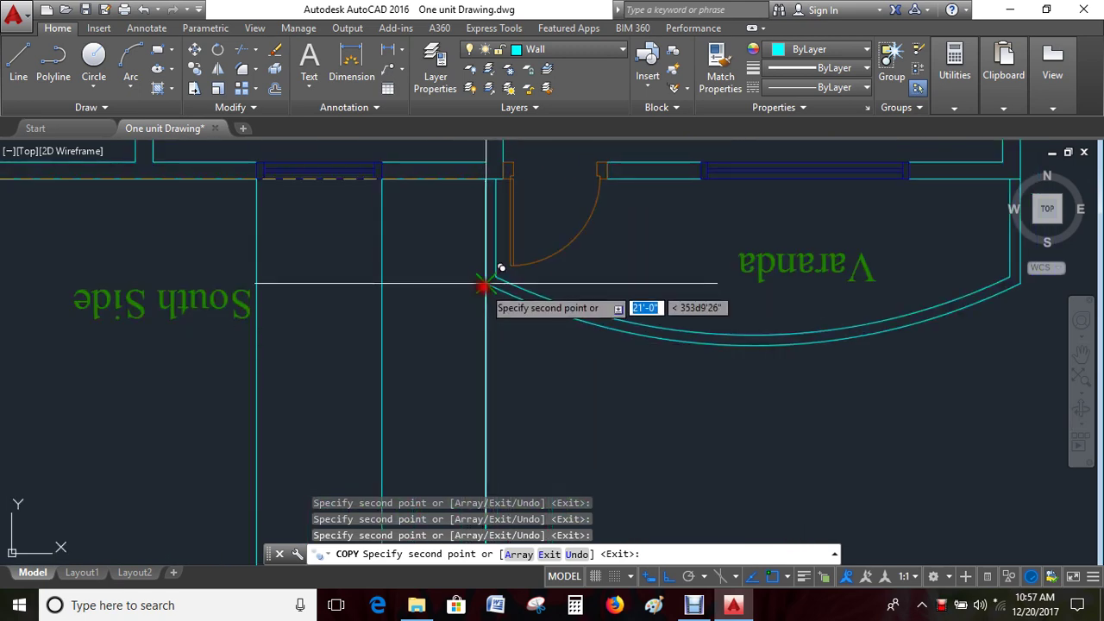
pyautogui.scroll(-3, 574, 347)
pyautogui.scroll(3, 628, 301)
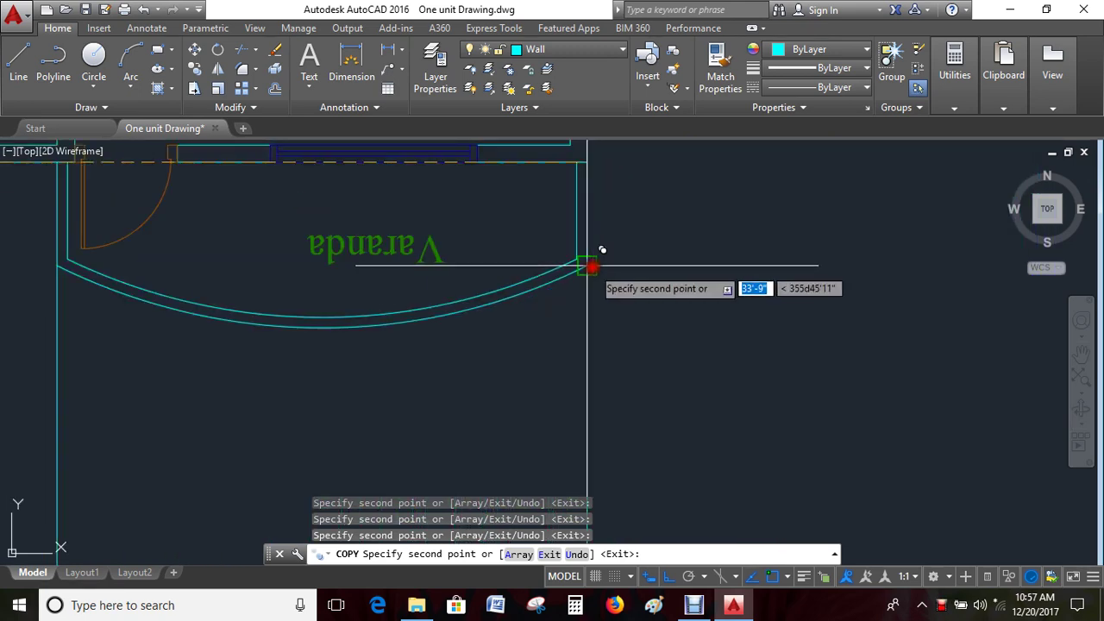
pyautogui.scroll(-3, 588, 268)
pyautogui.moveTo(623, 246); pyautogui.dragTo(638, 305, button='middle')
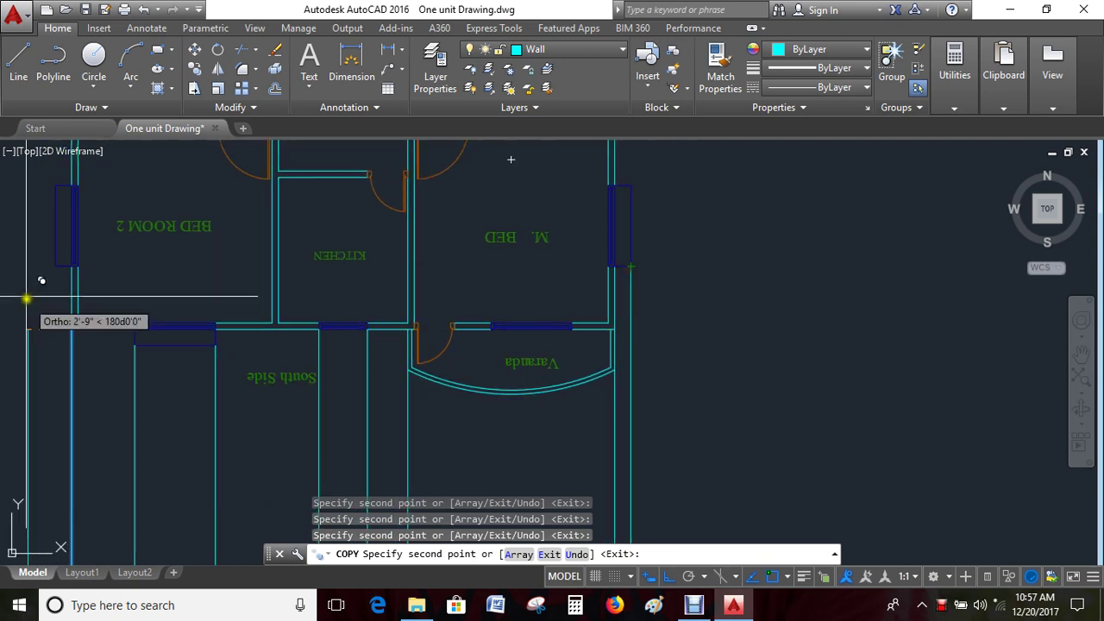
pyautogui.press('Escape')
# Erase the two stray outer lines, including the one right of the Varanda
pyautogui.moveTo(35, 374); pyautogui.dragTo(101, 313, button='middle')
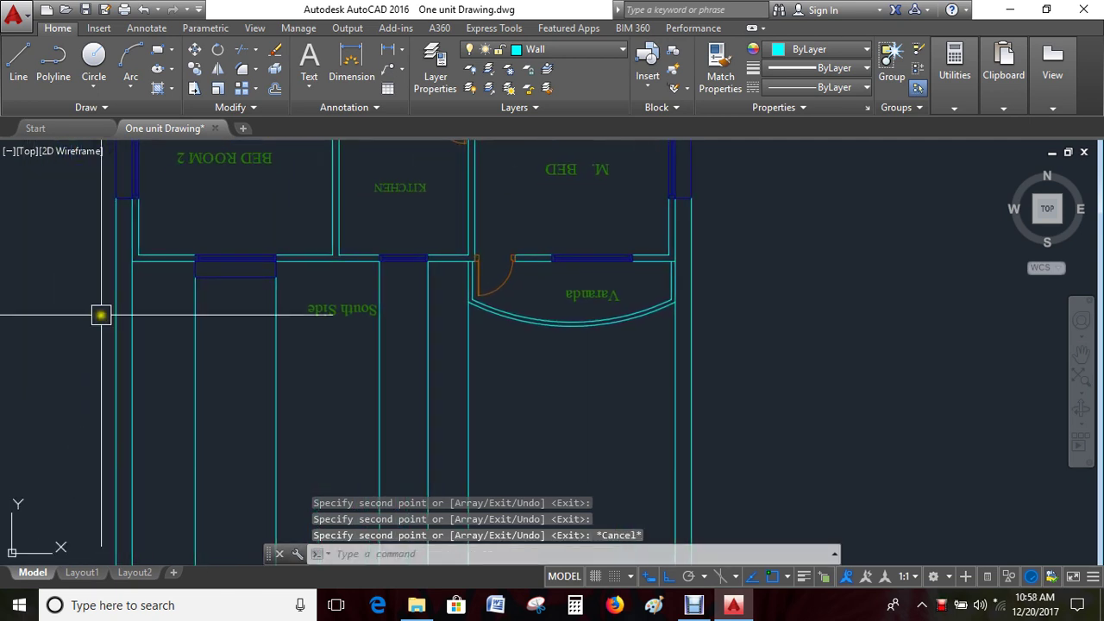
pyautogui.click(691, 312)
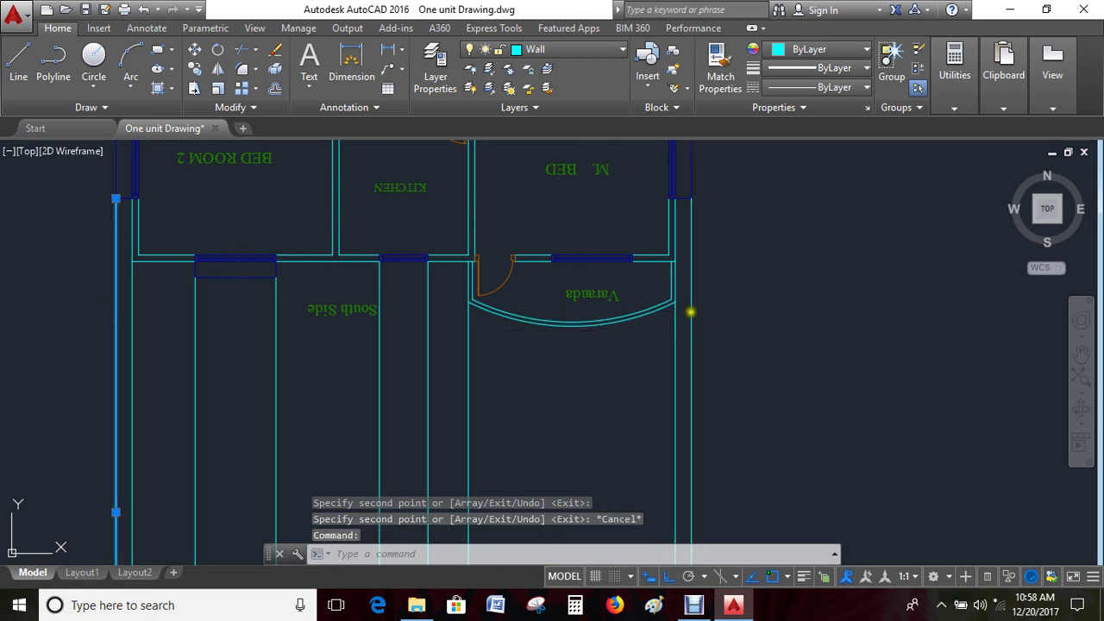
pyautogui.press('Delete')
pyautogui.press('Escape')
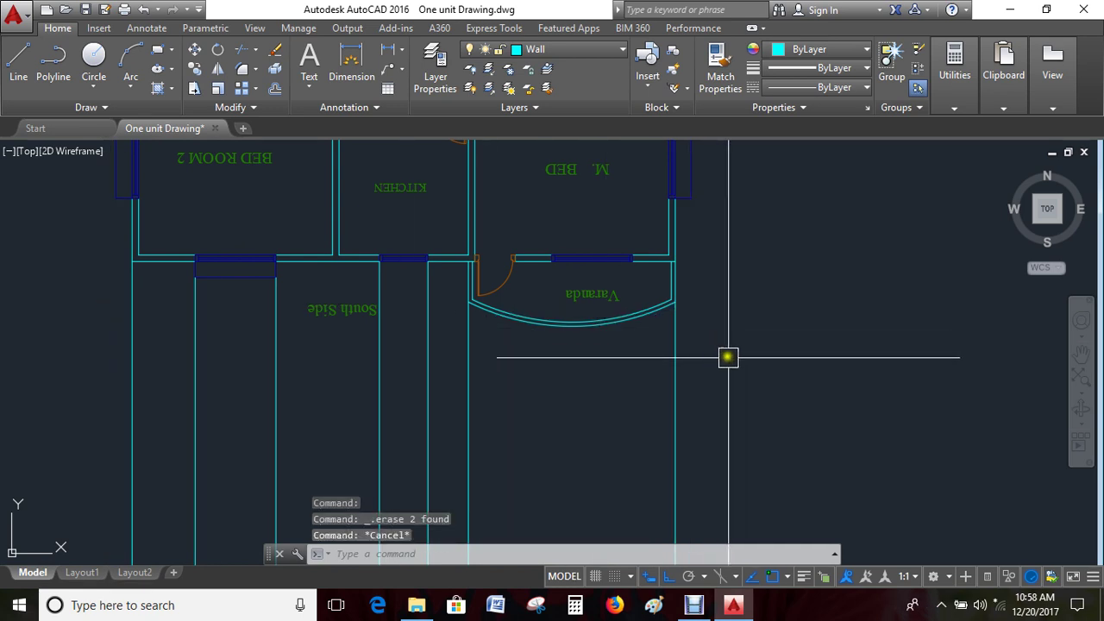
pyautogui.press('Escape')
pyautogui.scroll(-5, 730, 359)
# Draw a horizontal line across all the south-side vertical lines
pyautogui.moveTo(745, 385); pyautogui.dragTo(669, 356, button='middle')
pyautogui.write('l')
pyautogui.press('Return')
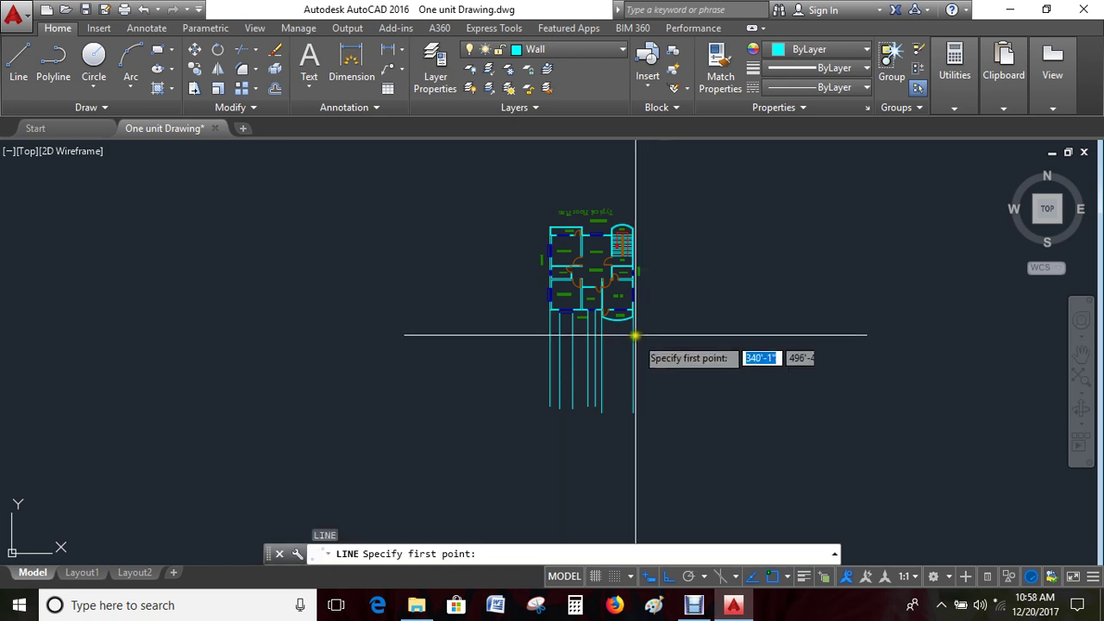
pyautogui.scroll(4, 636, 337)
pyautogui.click(684, 309)
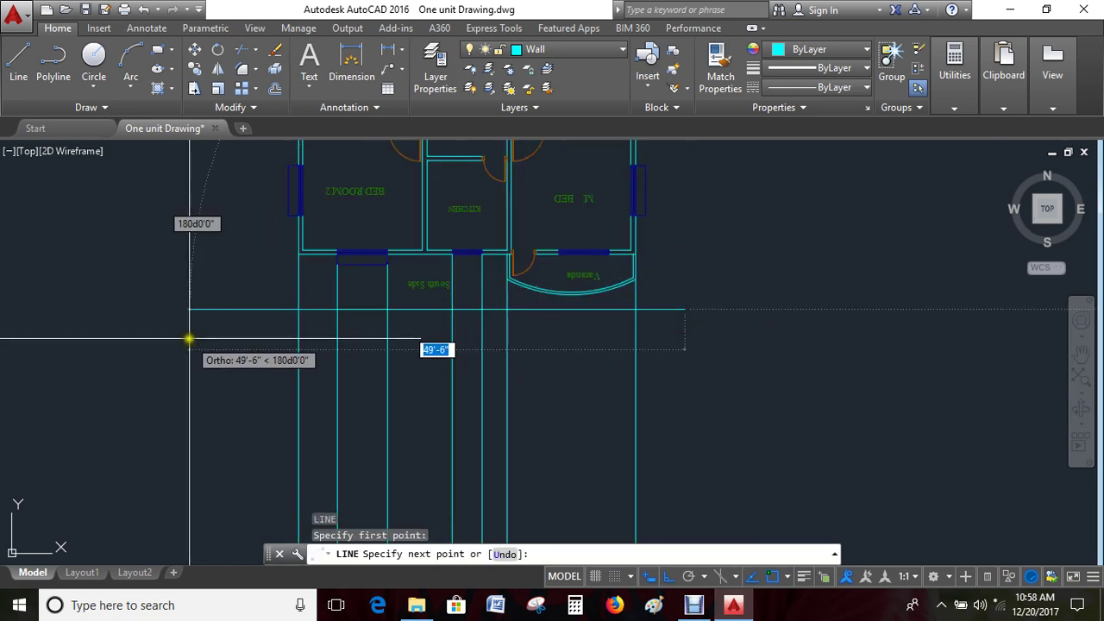
pyautogui.click(188, 338)
pyautogui.press('Escape')
pyautogui.press('Escape')
# Offset the horizontal line 10' downward
pyautogui.press('Return')
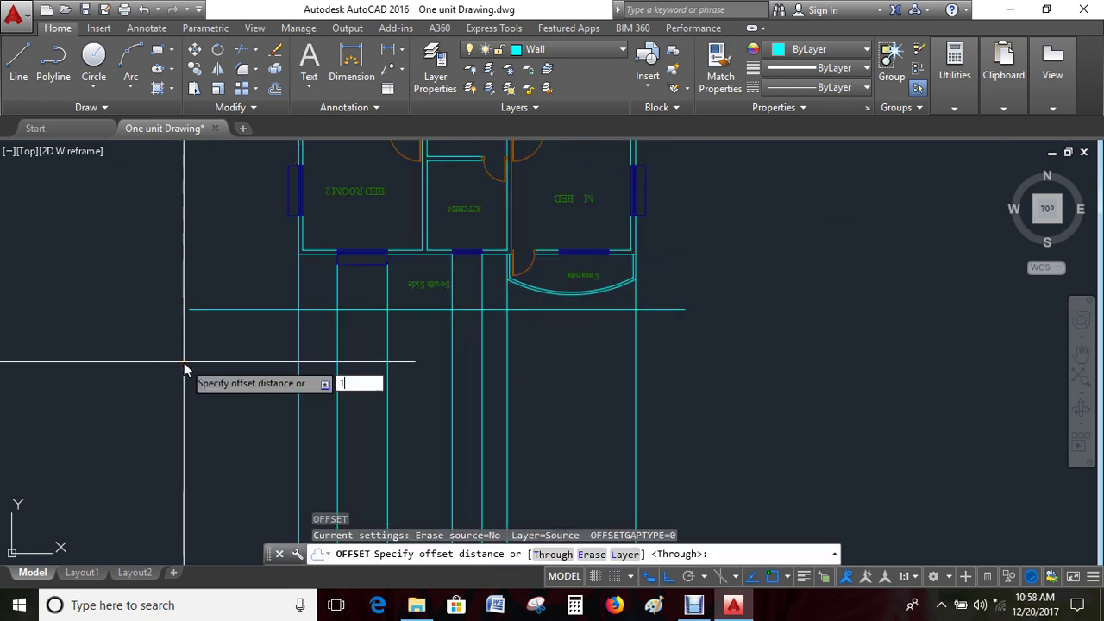
pyautogui.write("10'")
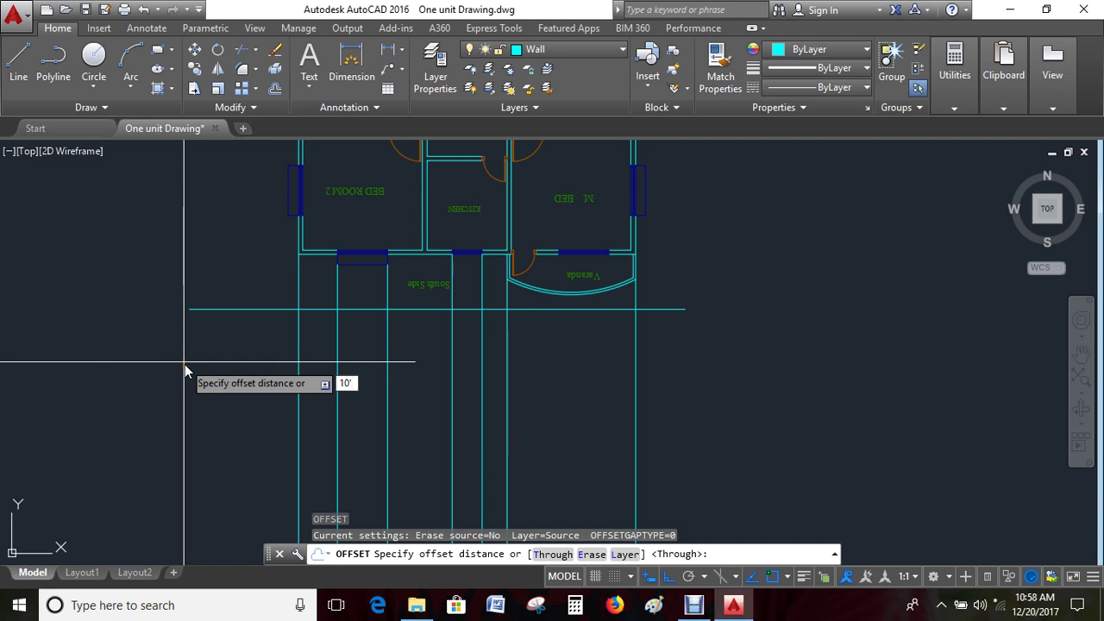
pyautogui.press('Return')
pyautogui.click(238, 308)
pyautogui.click(257, 374)
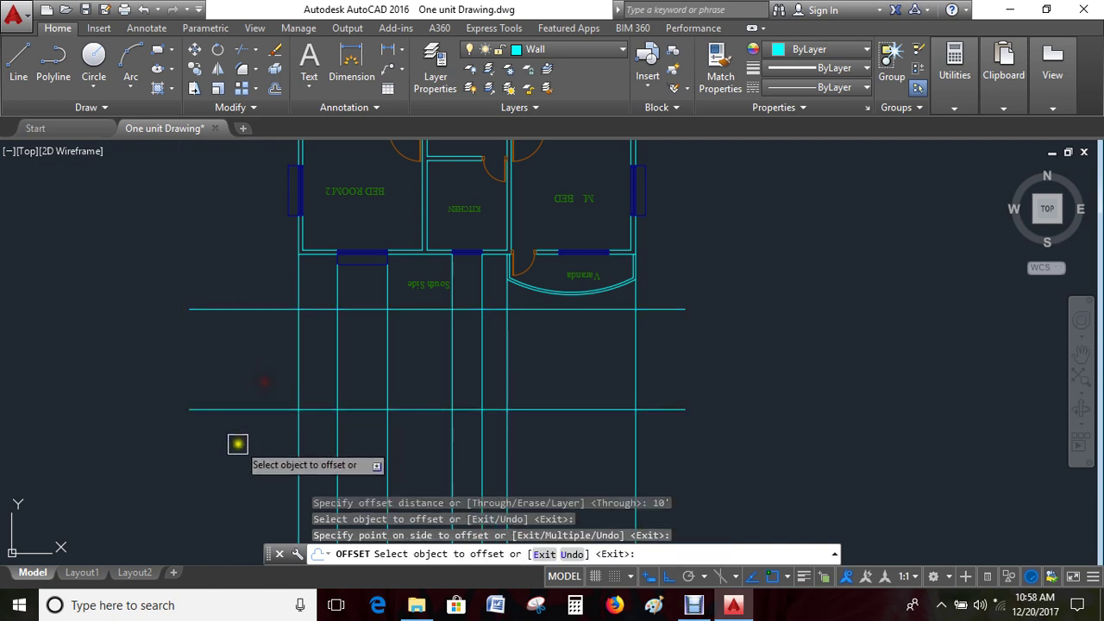
pyautogui.press('Escape')
# Trim the line ends below the lower line and the overhanging horizontal ends
pyautogui.write('tr')
pyautogui.press('Return')
pyautogui.press('Return')
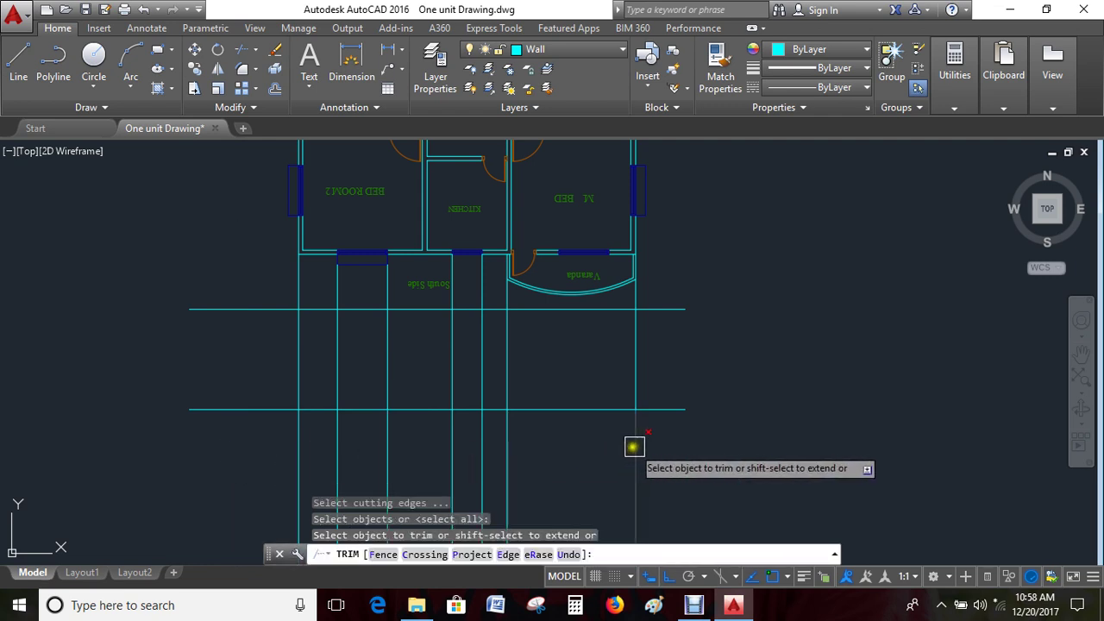
pyautogui.click(679, 440)
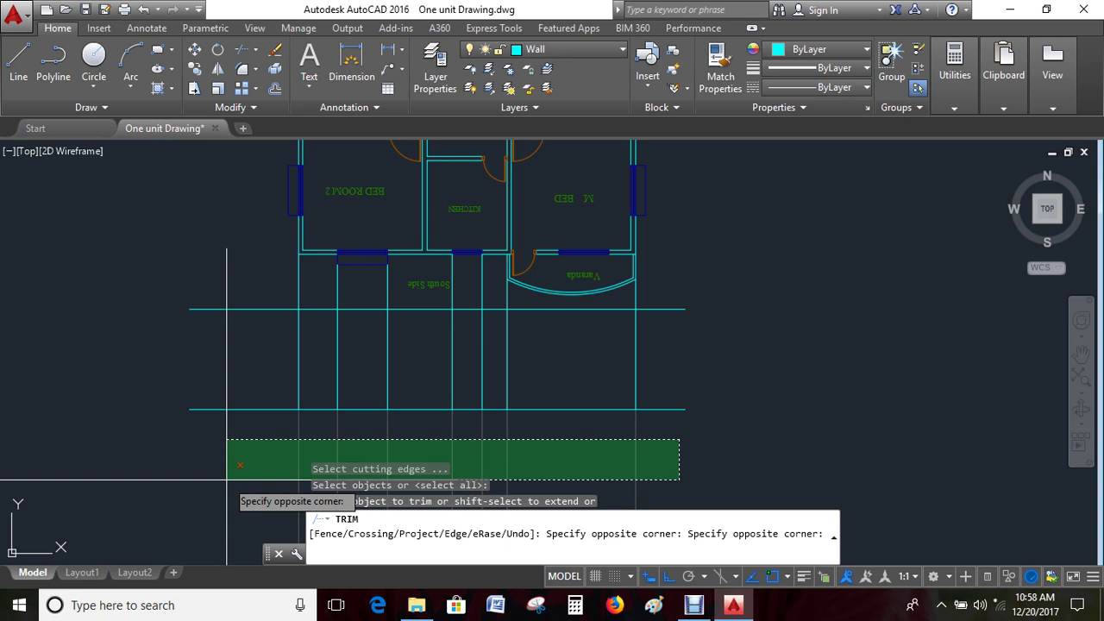
pyautogui.click(227, 479)
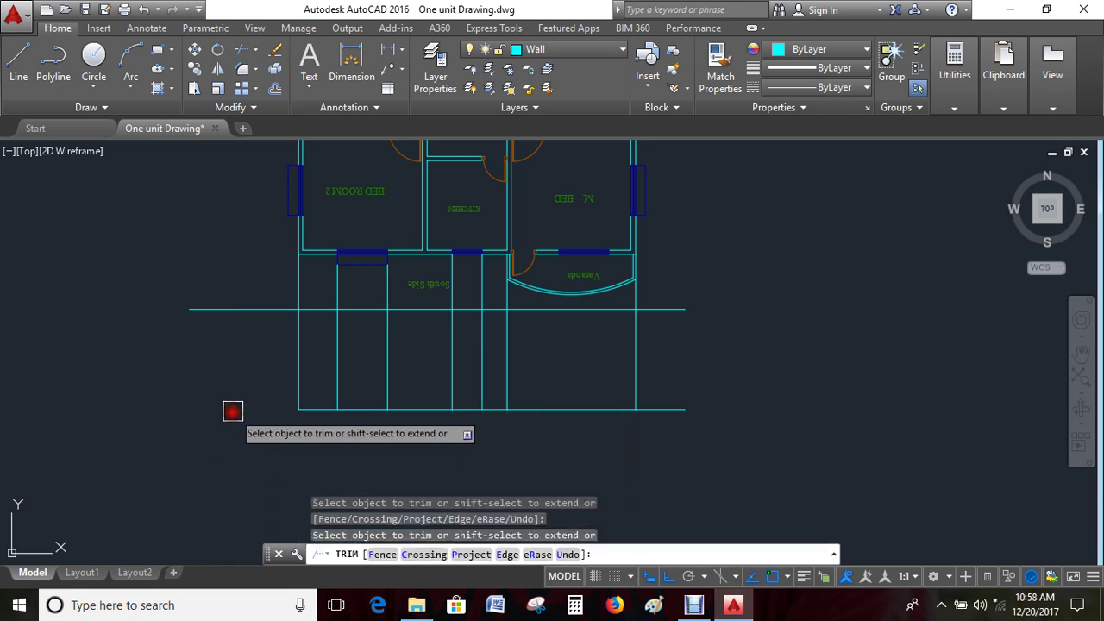
pyautogui.click(260, 309)
pyautogui.click(666, 308)
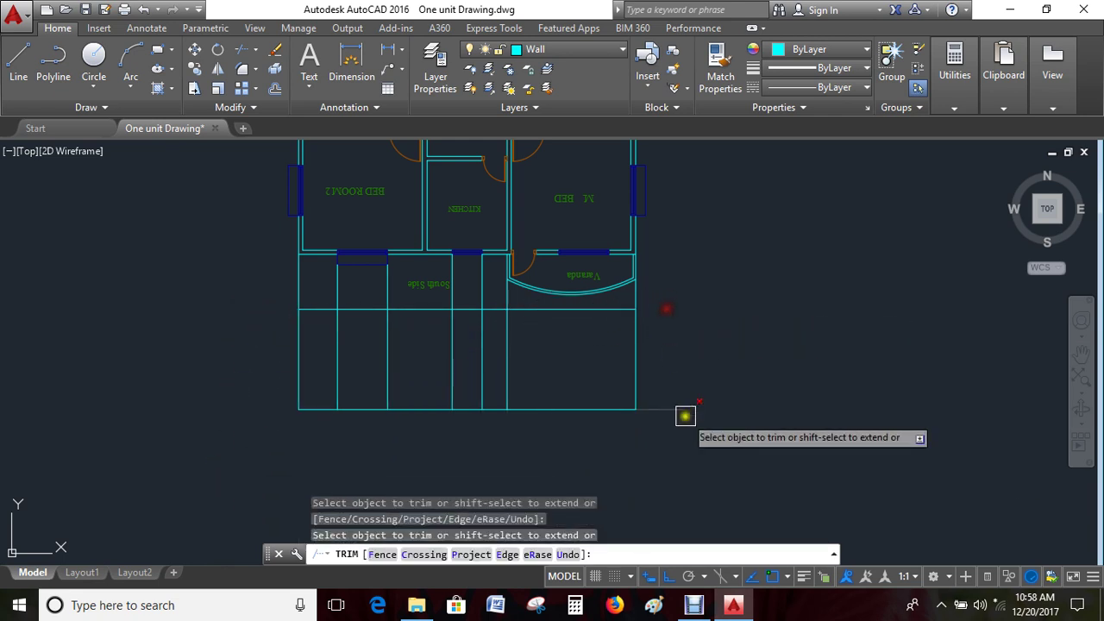
pyautogui.moveTo(568, 345); pyautogui.dragTo(580, 385, button='middle')
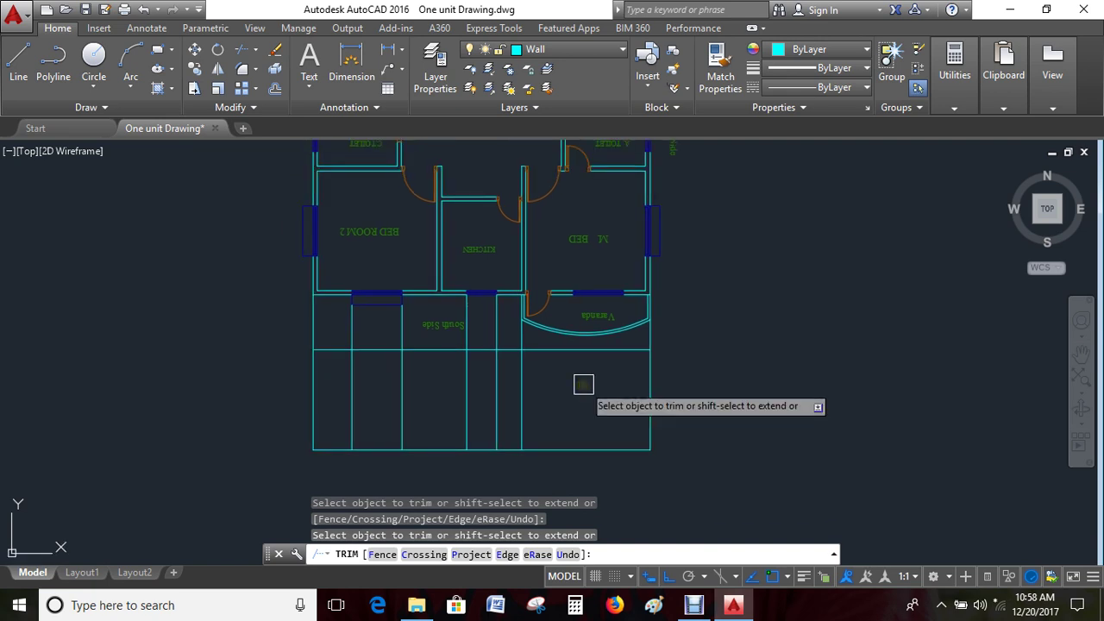
pyautogui.press('Escape')
# Offset the south panel's top line 6 toward the lower side
pyautogui.press('Return')
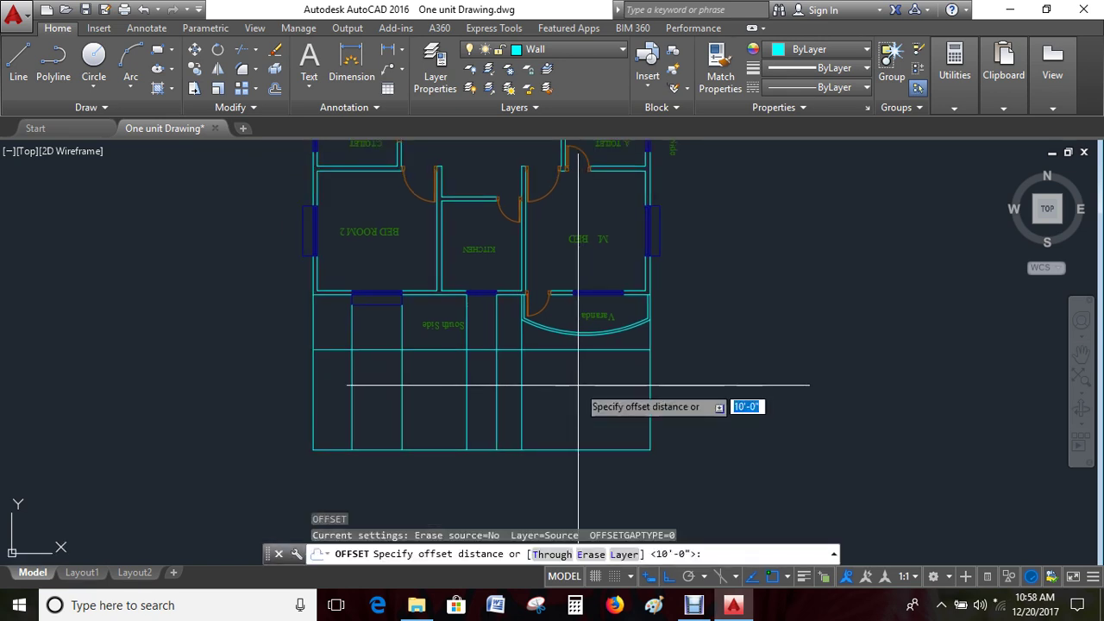
pyautogui.write('6')
pyautogui.press('Return')
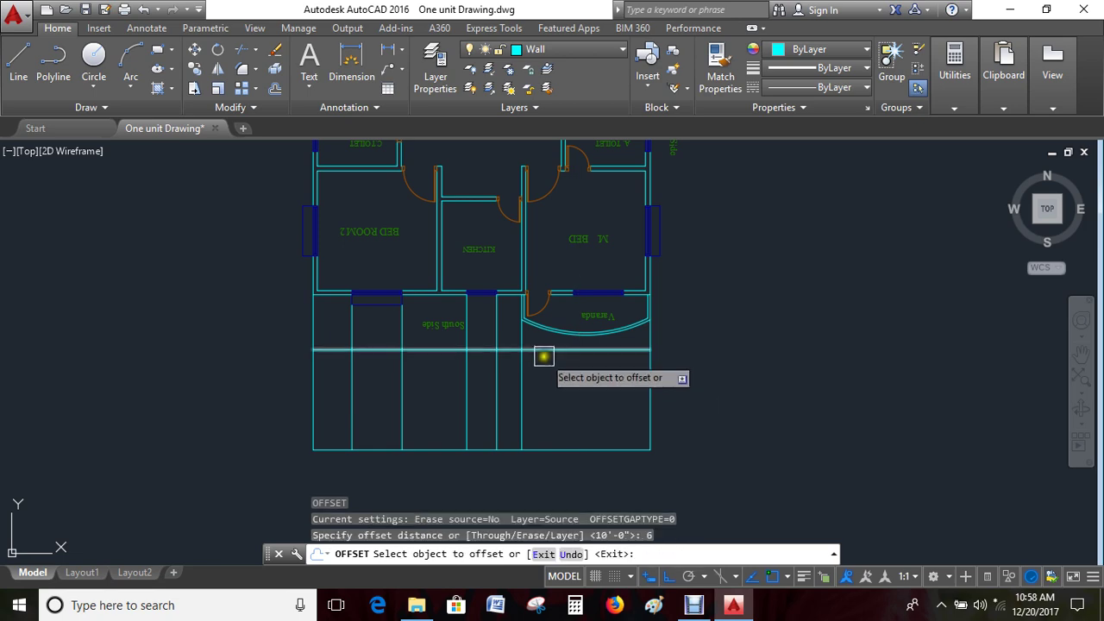
pyautogui.click(537, 351)
pyautogui.click(565, 395)
pyautogui.press('Escape')
pyautogui.press('Escape')
pyautogui.write('tr')
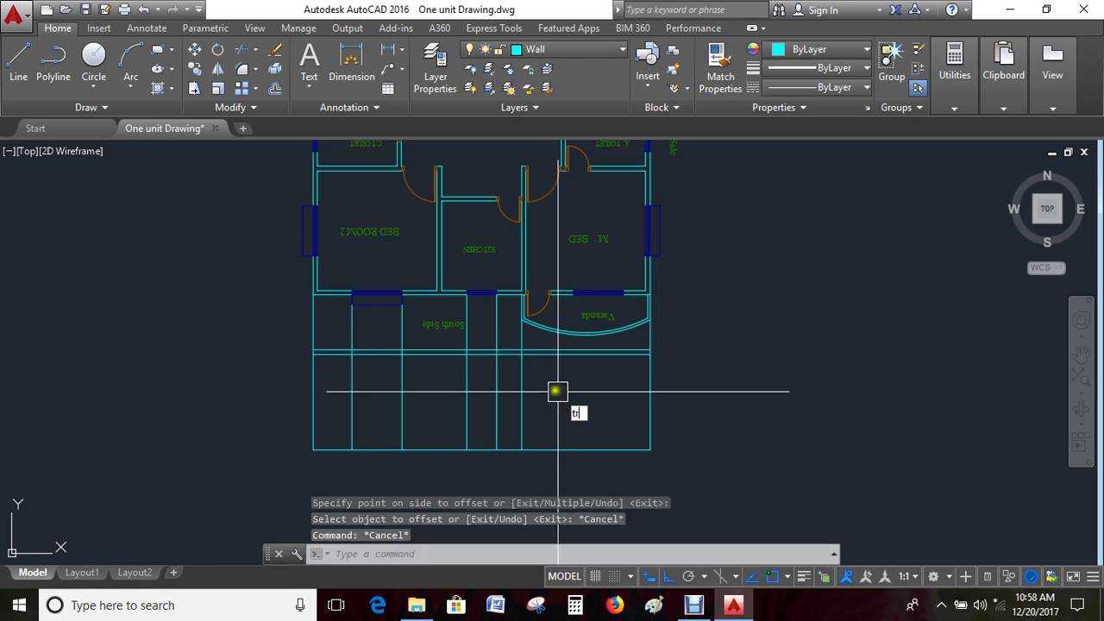
# Trim the wall lines between the two top lines using a crossing selection
pyautogui.press('Return')
pyautogui.scroll(5, 557, 391)
pyautogui.click(527, 340)
pyautogui.moveTo(498, 331); pyautogui.dragTo(476, 344)
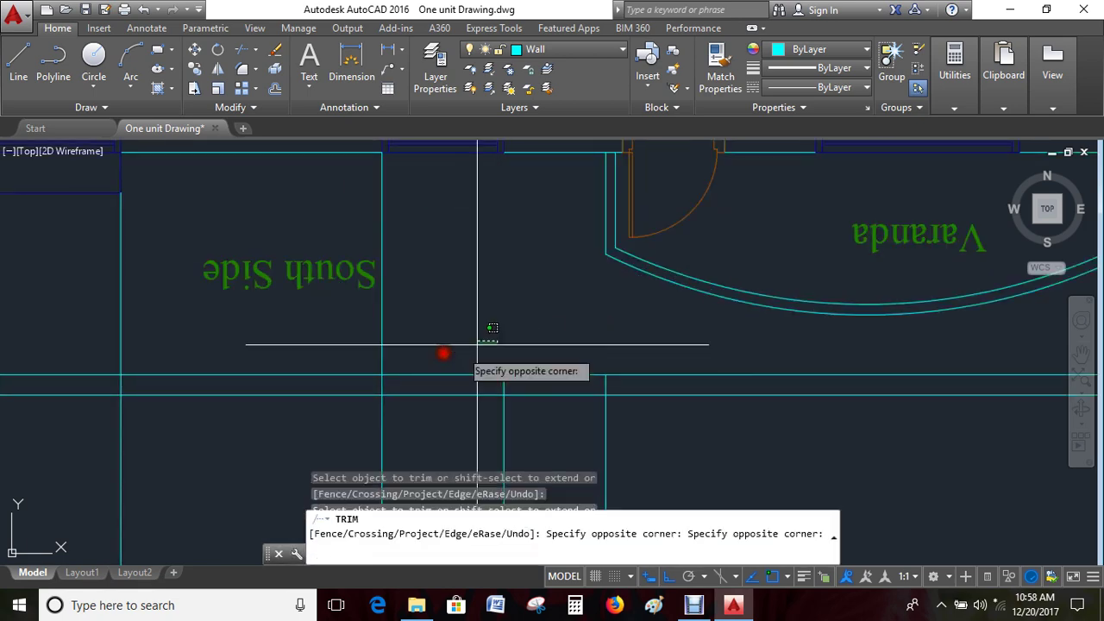
pyautogui.scroll(-4, 476, 344)
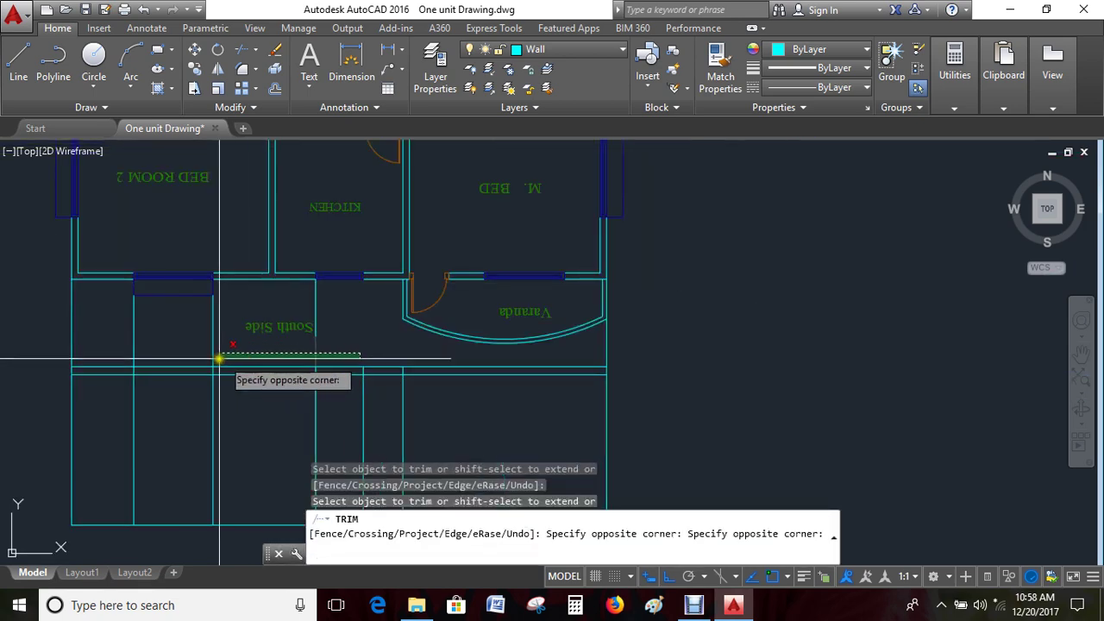
pyautogui.click(53, 358)
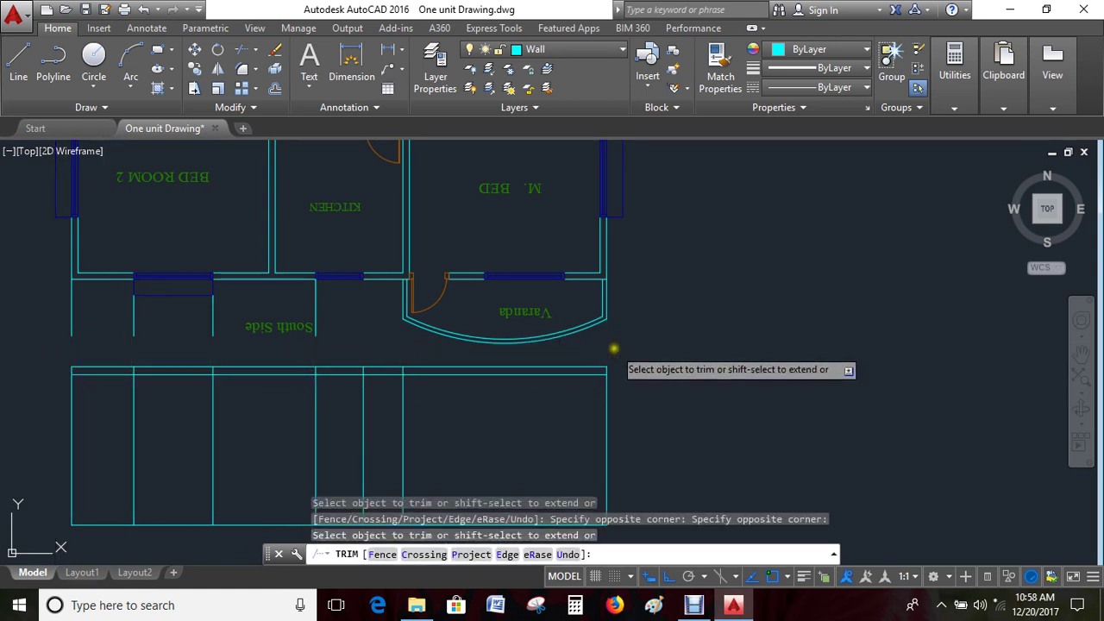
pyautogui.press('Escape')
# Erase the three leftover window outline and short wall pieces
pyautogui.click(213, 323)
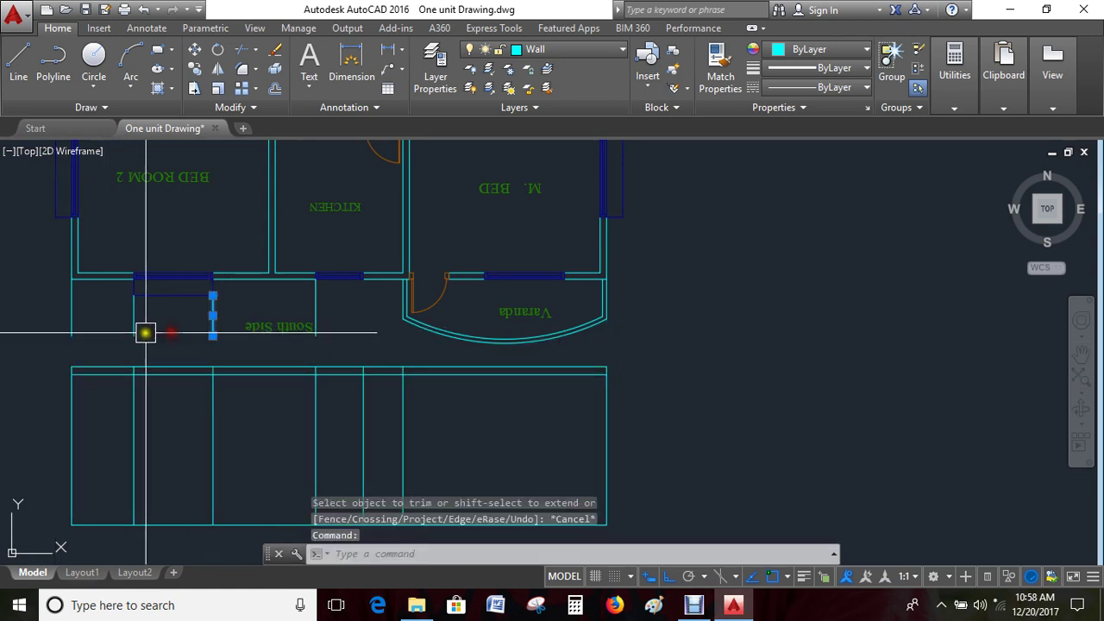
pyautogui.click(71, 313)
pyautogui.press('Delete')
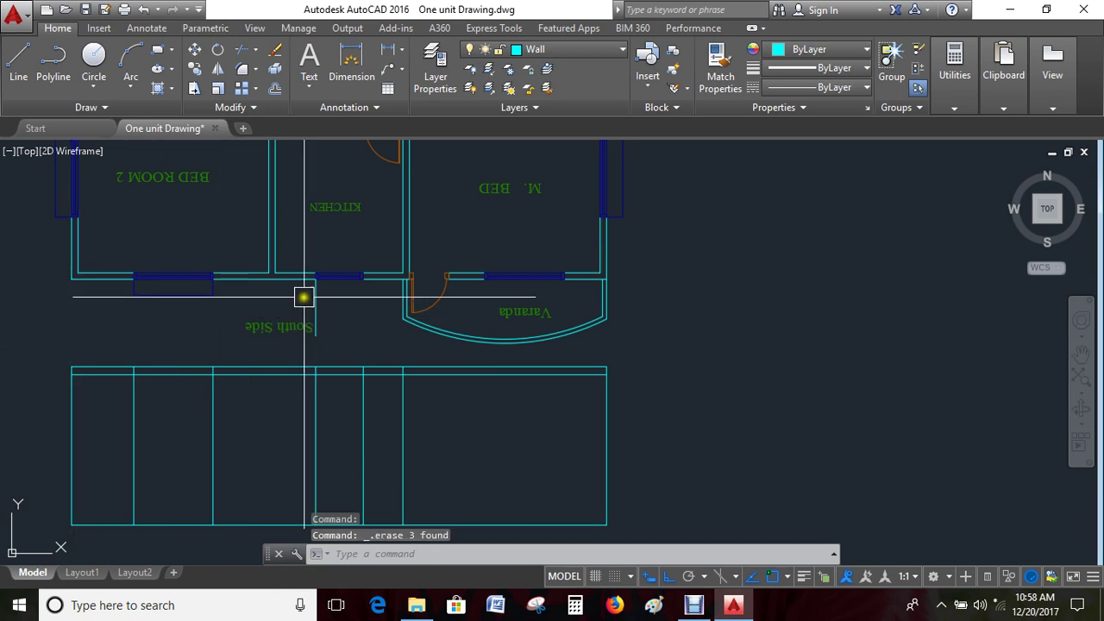
# Narrow the South Side label's text box to a 4'-8" width
pyautogui.doubleClick(251, 326)
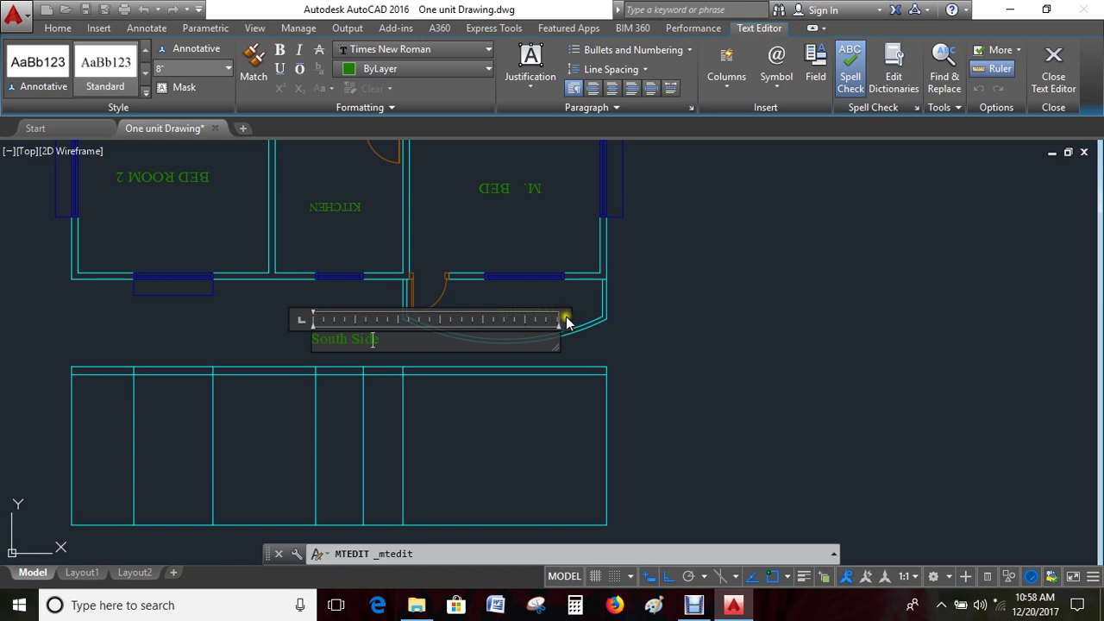
pyautogui.moveTo(566, 319); pyautogui.dragTo(423, 339)
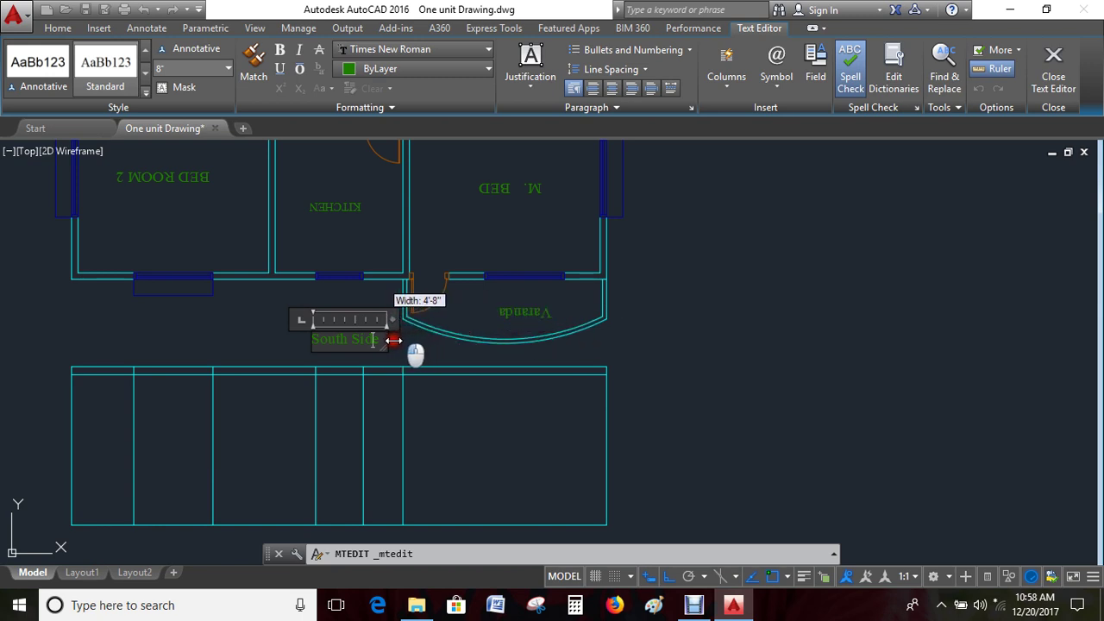
pyautogui.click(213, 350)
pyautogui.scroll(-2, 181, 358)
pyautogui.write('tr')
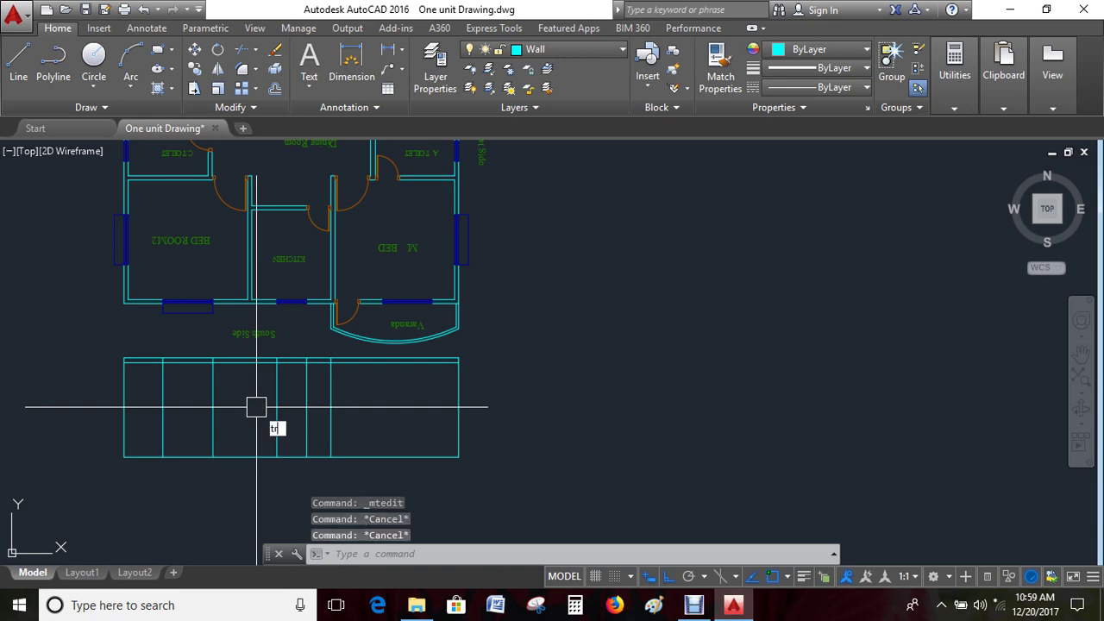
# Trim away the vertical wall ends crossing the south panel's double top line
pyautogui.press('Return')
pyautogui.press('Return')
pyautogui.scroll(3, 141, 357)
pyautogui.scroll(2, 212, 374)
pyautogui.click(192, 374)
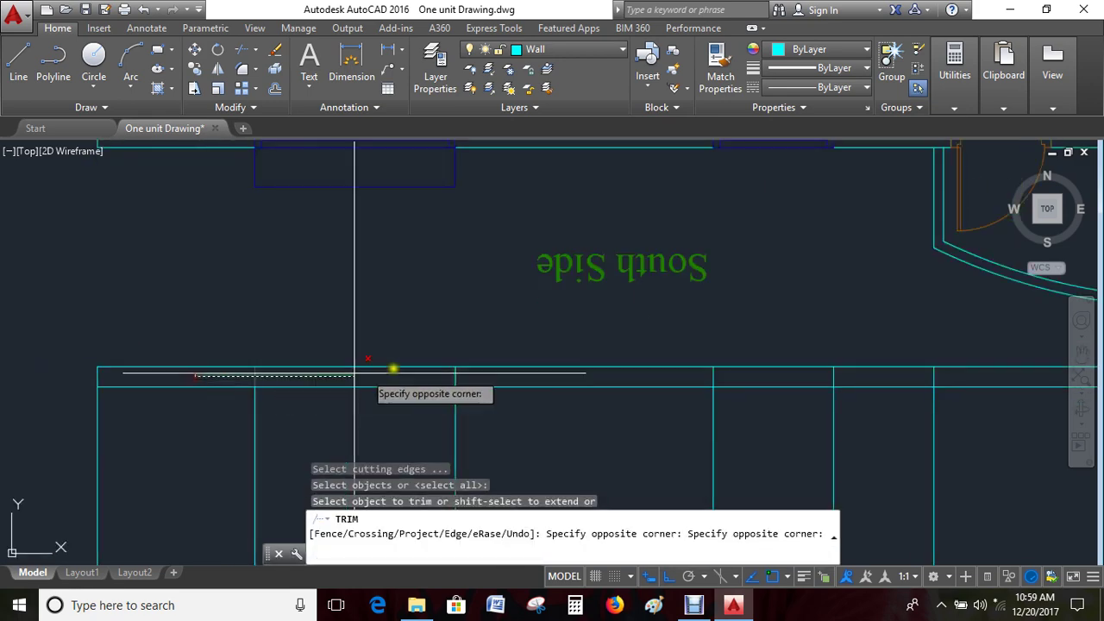
pyautogui.moveTo(983, 379); pyautogui.dragTo(595, 340, button='middle')
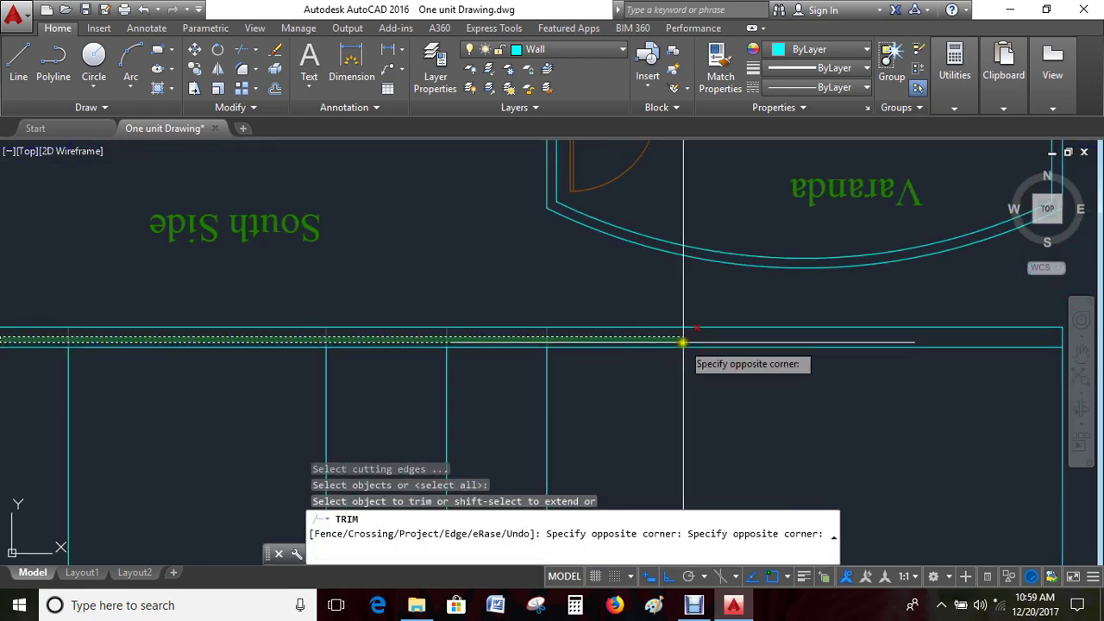
pyautogui.click(698, 337)
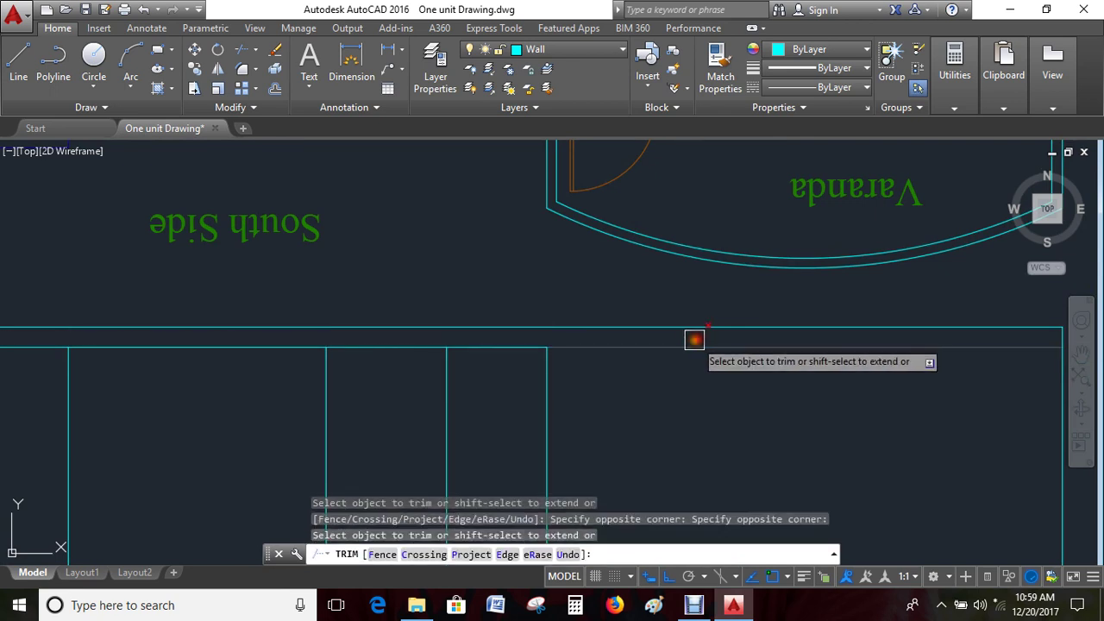
pyautogui.scroll(-2, 389, 382)
pyautogui.scroll(3, 363, 345)
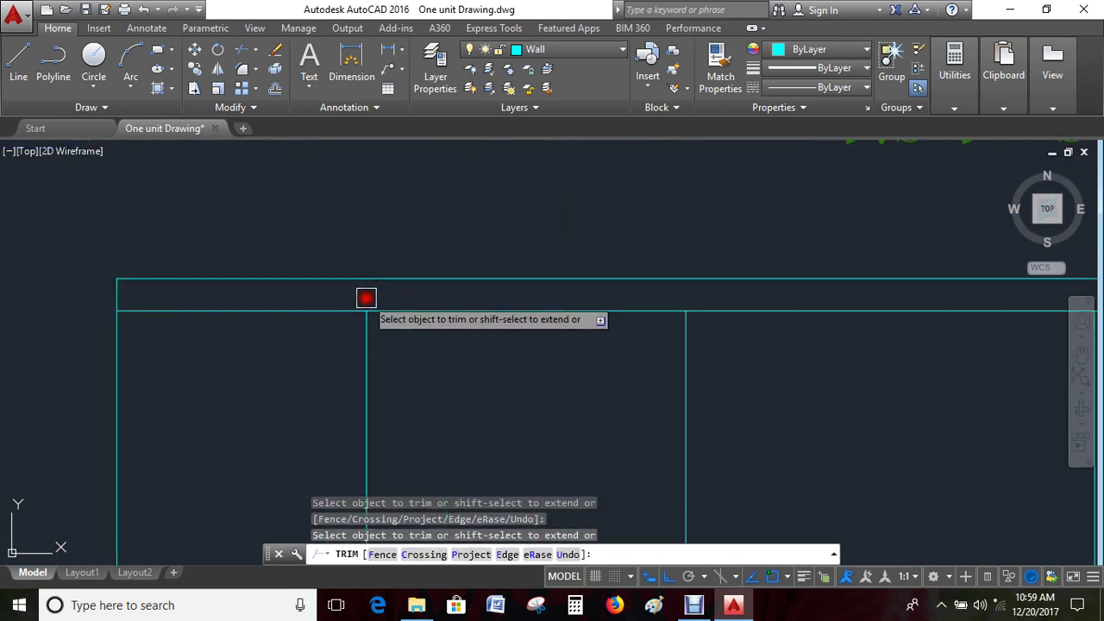
pyautogui.scroll(-2, 365, 297)
pyautogui.moveTo(778, 379); pyautogui.dragTo(164, 394, button='middle')
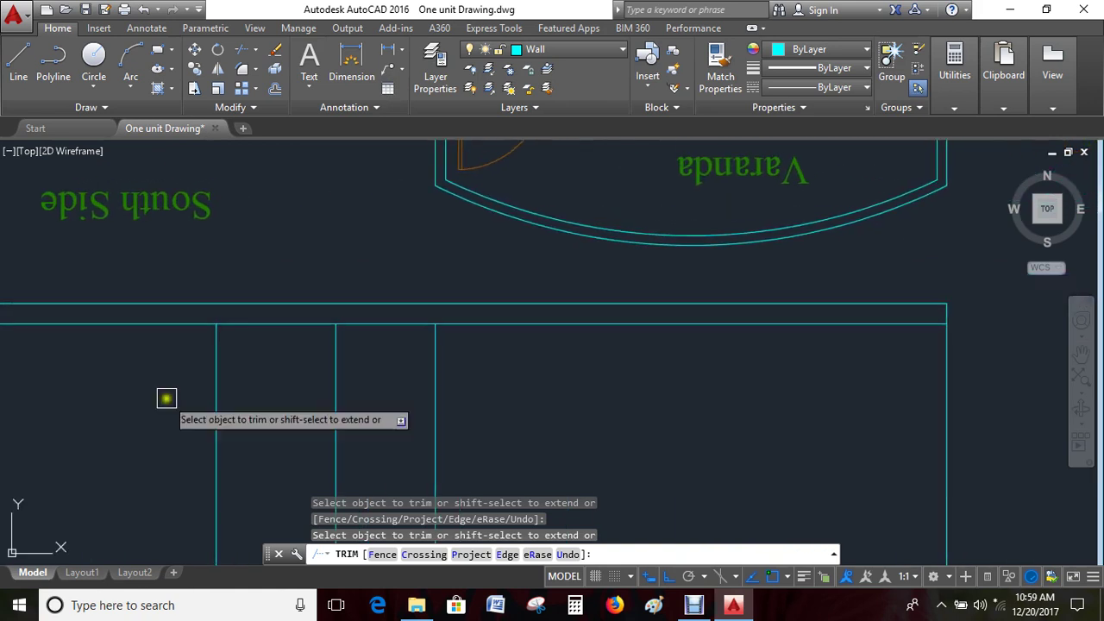
pyautogui.scroll(-5, 587, 370)
pyautogui.press('Escape')
# Offset the panel's bottom line upward by 30 (2'-6")
pyautogui.moveTo(596, 397); pyautogui.dragTo(571, 361, button='middle')
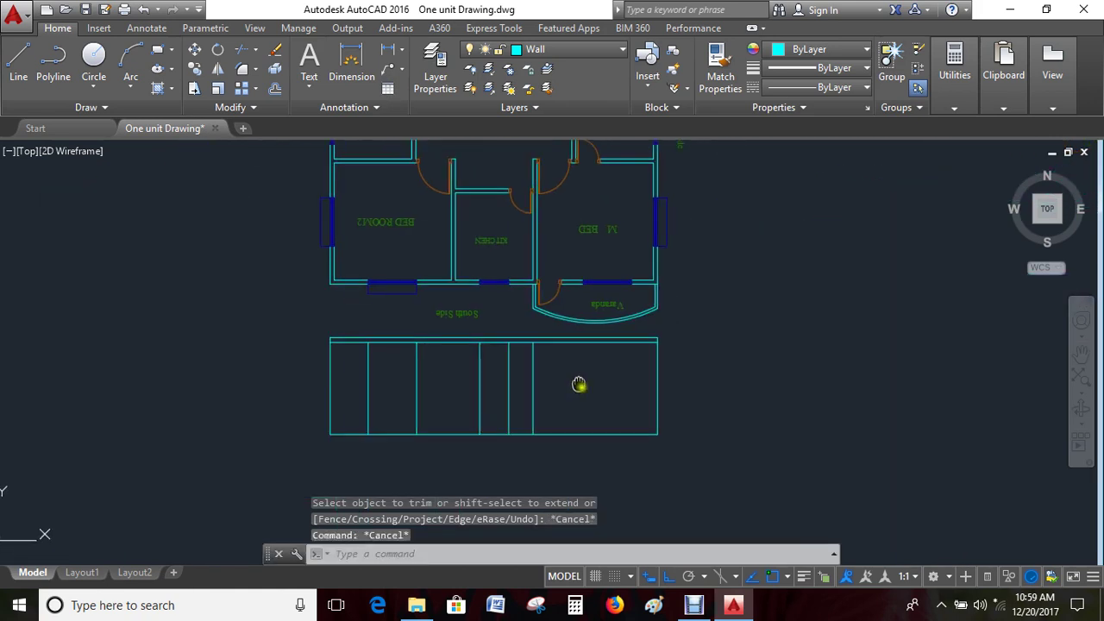
pyautogui.press('Escape')
pyautogui.press('Escape')
pyautogui.write('o')
pyautogui.press('Return')
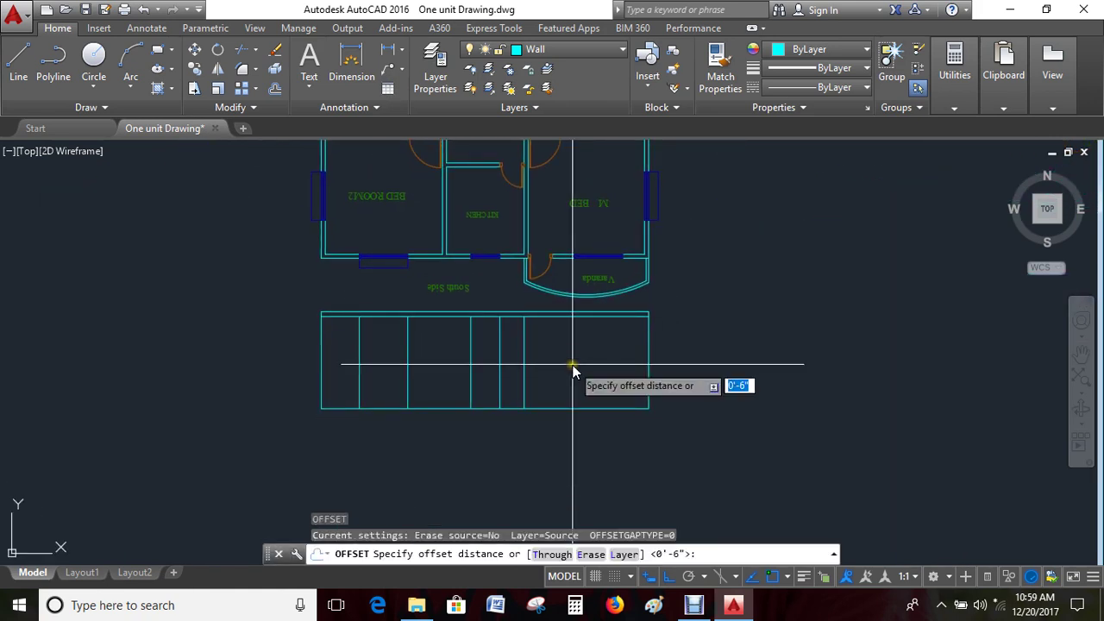
pyautogui.write('30')
pyautogui.press('Return')
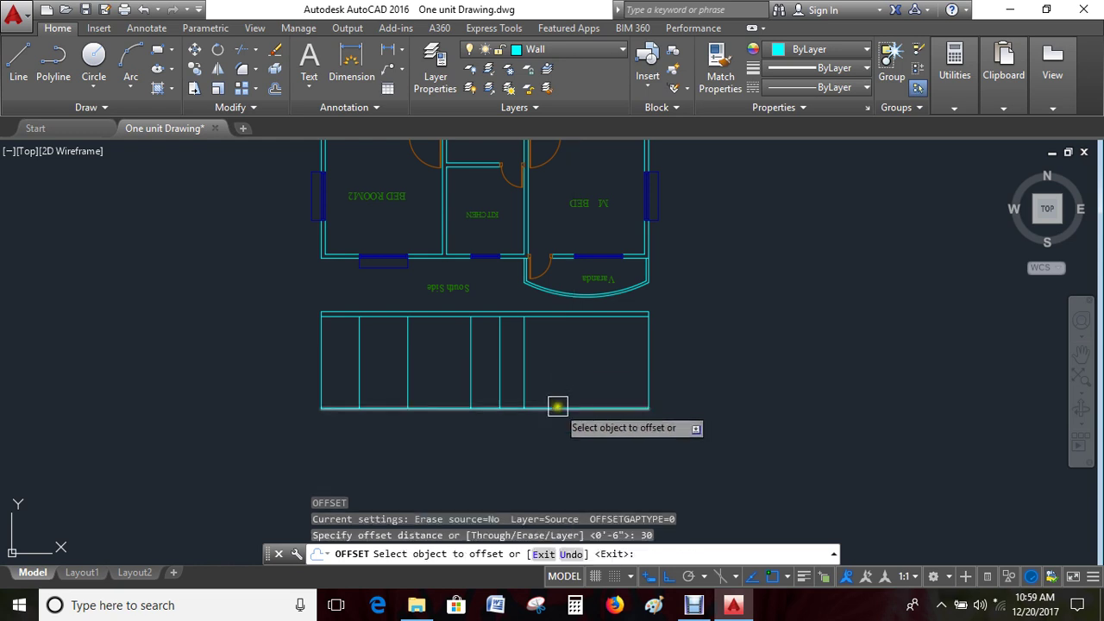
pyautogui.click(559, 405)
pyautogui.press('Escape')
pyautogui.press('Escape')
pyautogui.press('Escape')
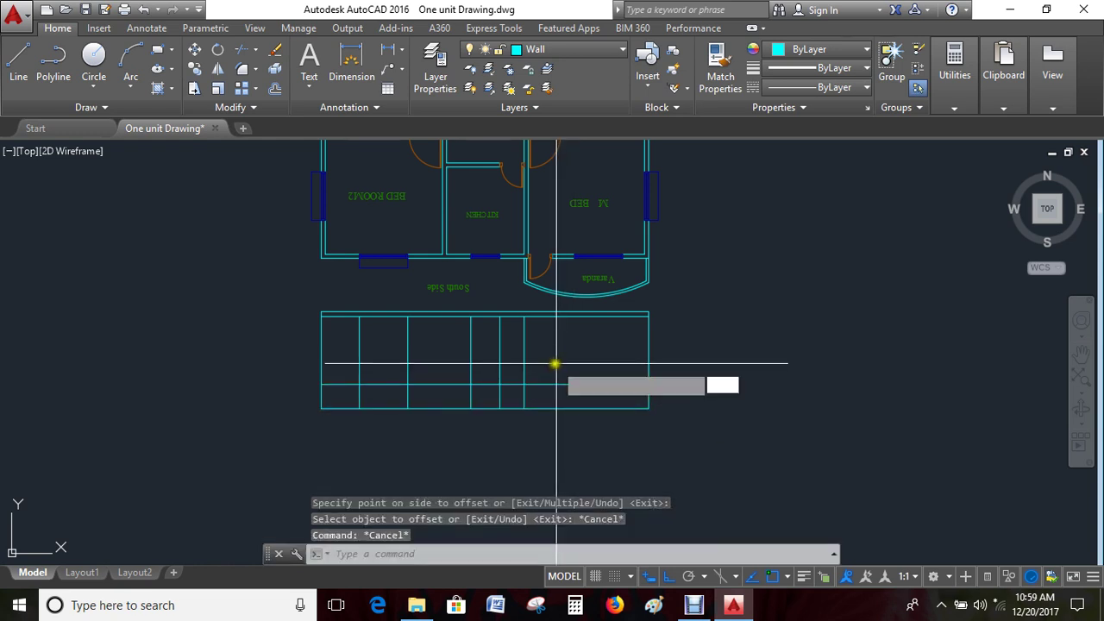
# Offset the new line a further 4'-6" upward
pyautogui.write("4'6")
pyautogui.press('Return')
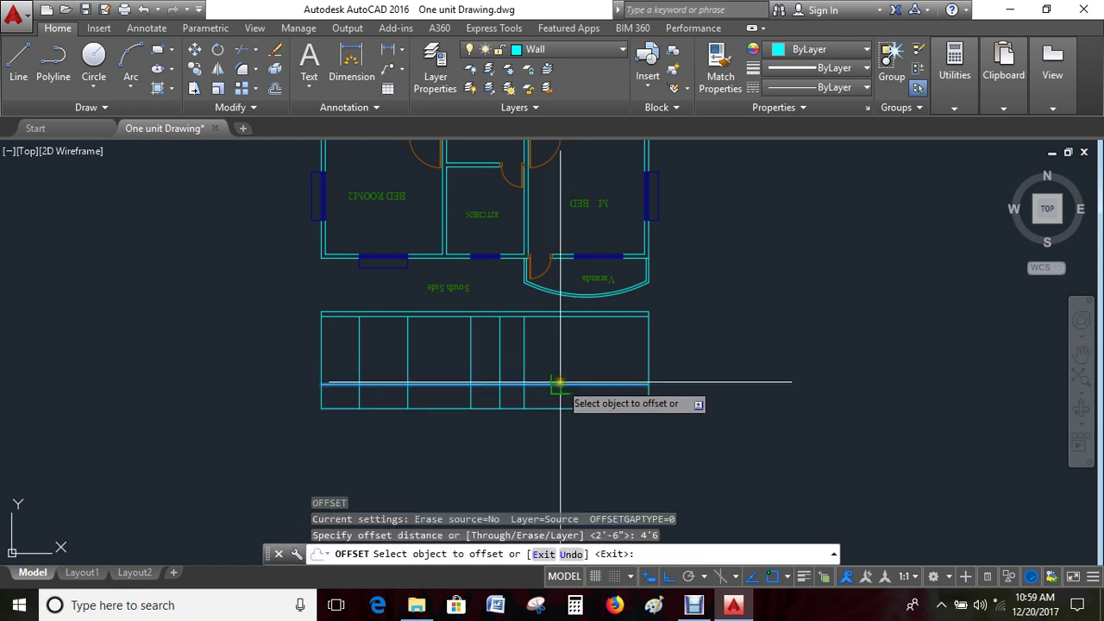
pyautogui.click(561, 383)
pyautogui.click(552, 353)
pyautogui.press('Escape')
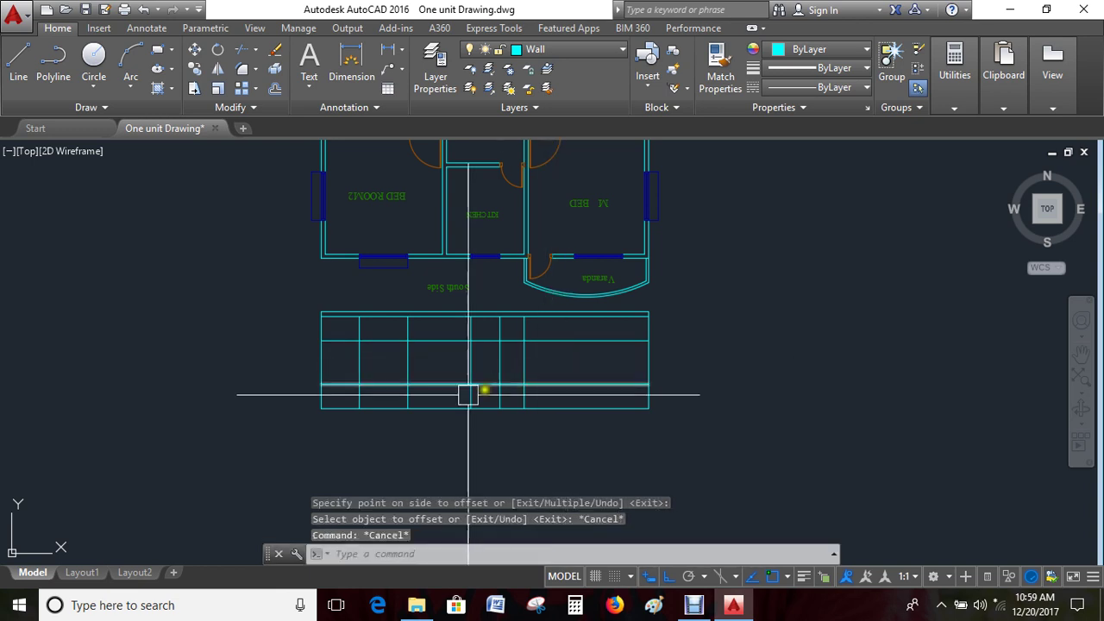
pyautogui.write('tr')
# Trim the horizontal and short vertical segments inside the south panel
pyautogui.press('Return')
pyautogui.press('Return')
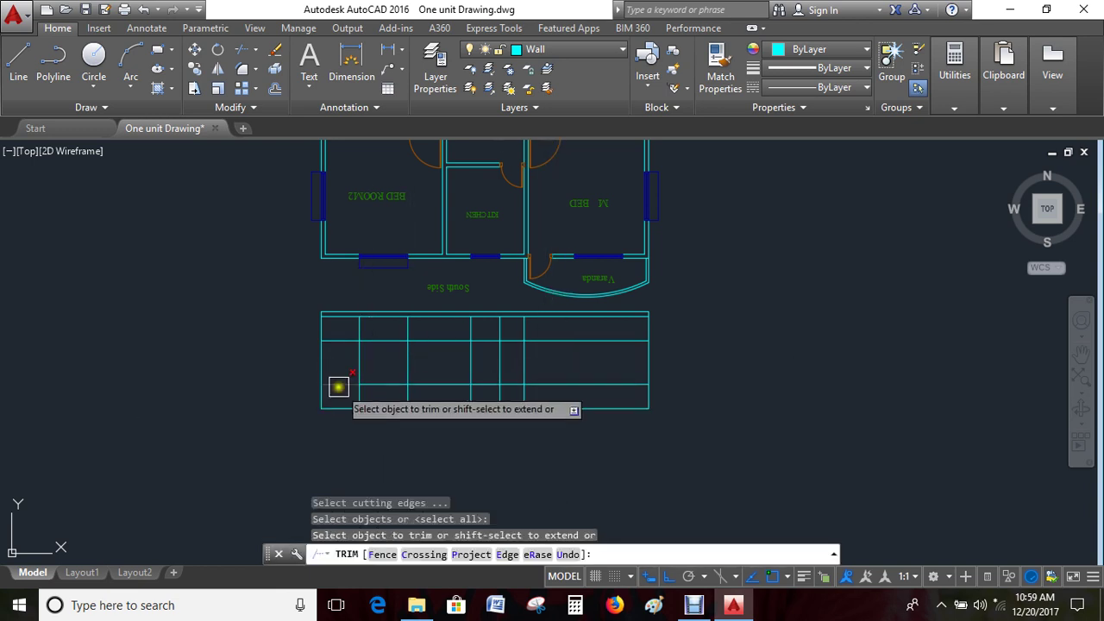
pyautogui.click(335, 380)
pyautogui.scroll(2, 349, 332)
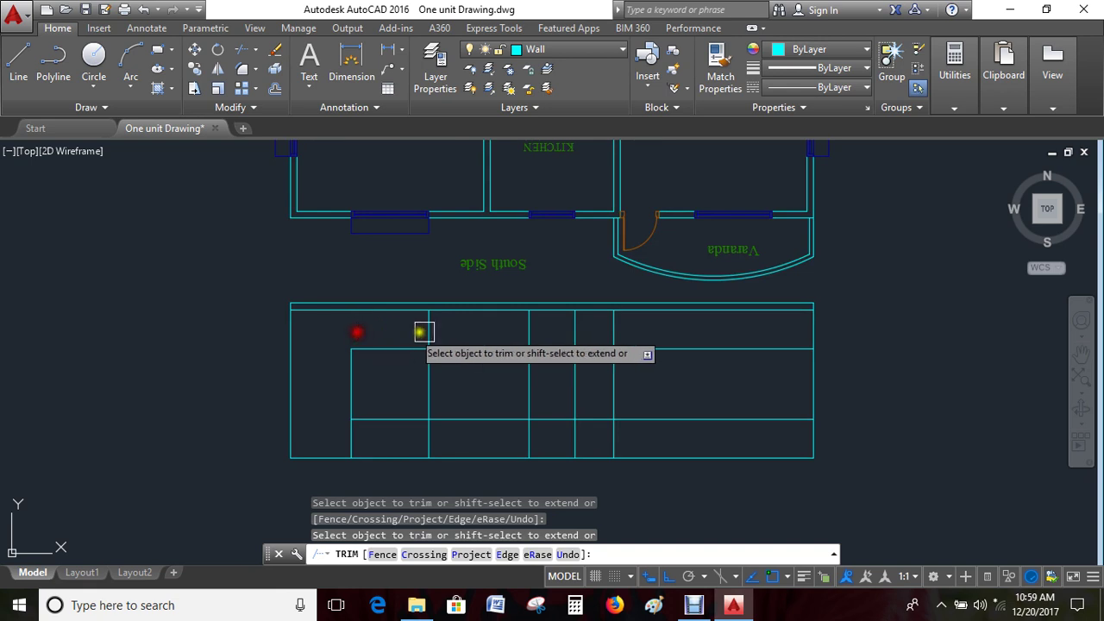
pyautogui.click(470, 349)
pyautogui.click(467, 420)
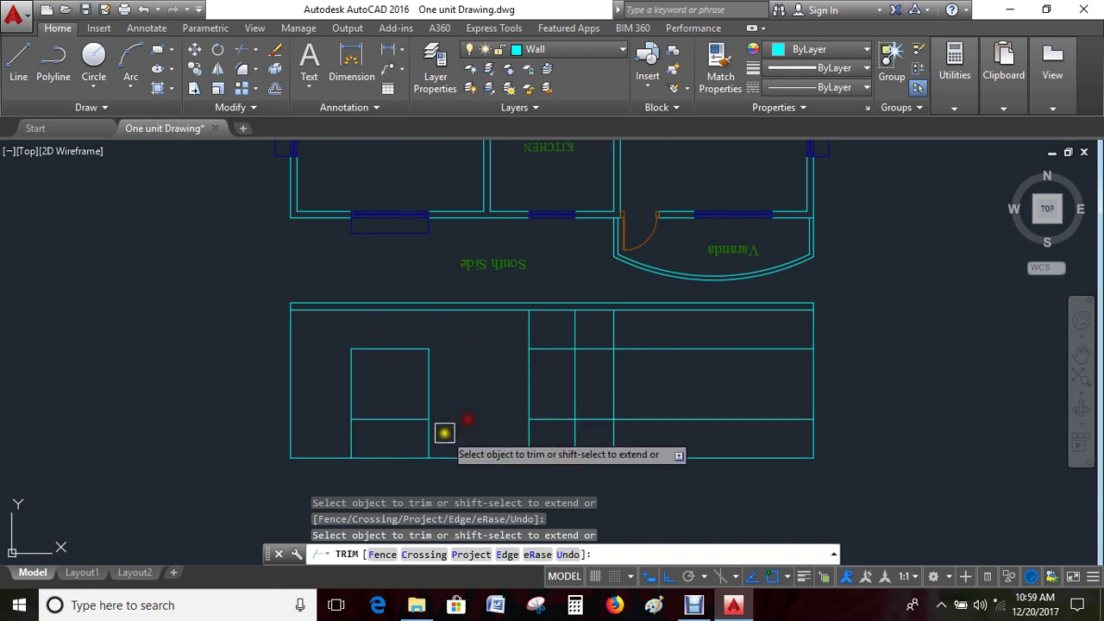
pyautogui.click(435, 433)
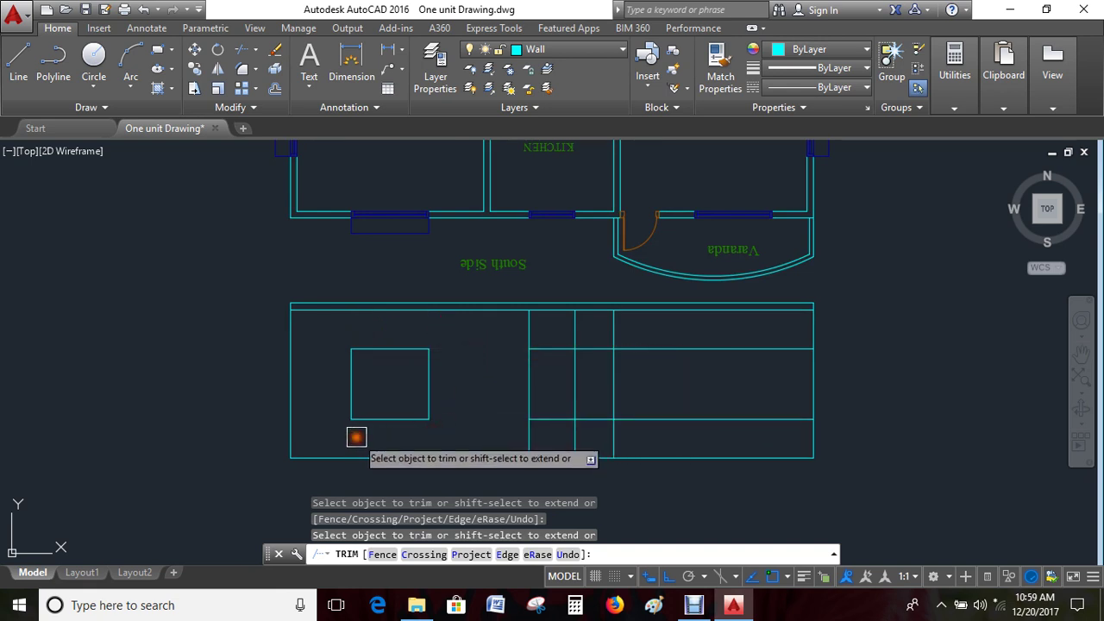
# Trim the upper piece of the vertical line, leaving two enclosed rectangles
pyautogui.scroll(-2, 356, 437)
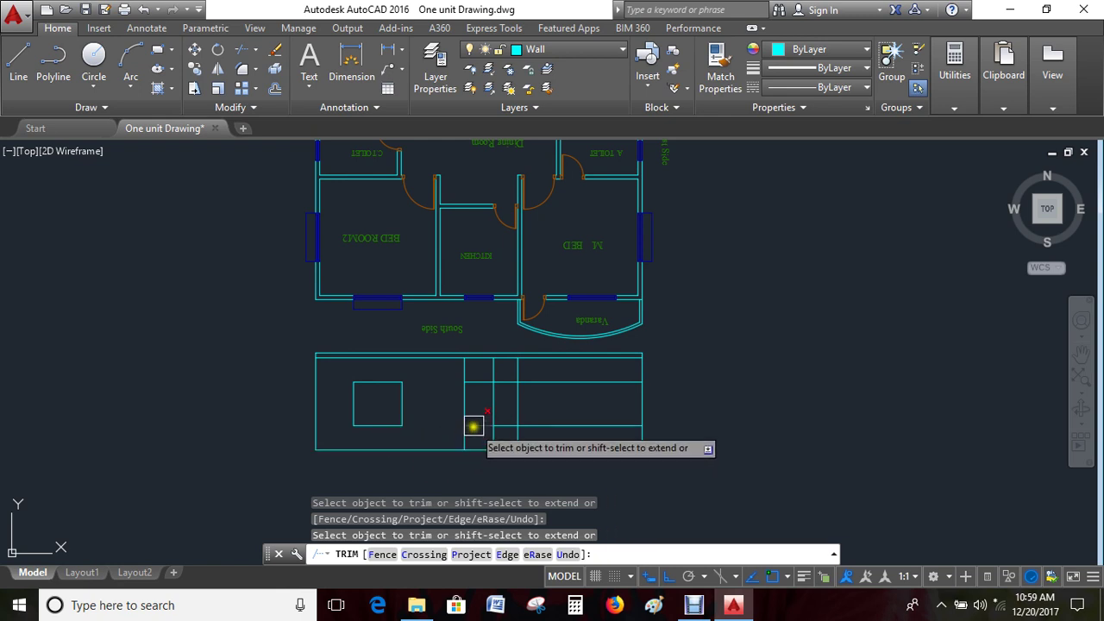
pyautogui.scroll(4, 483, 418)
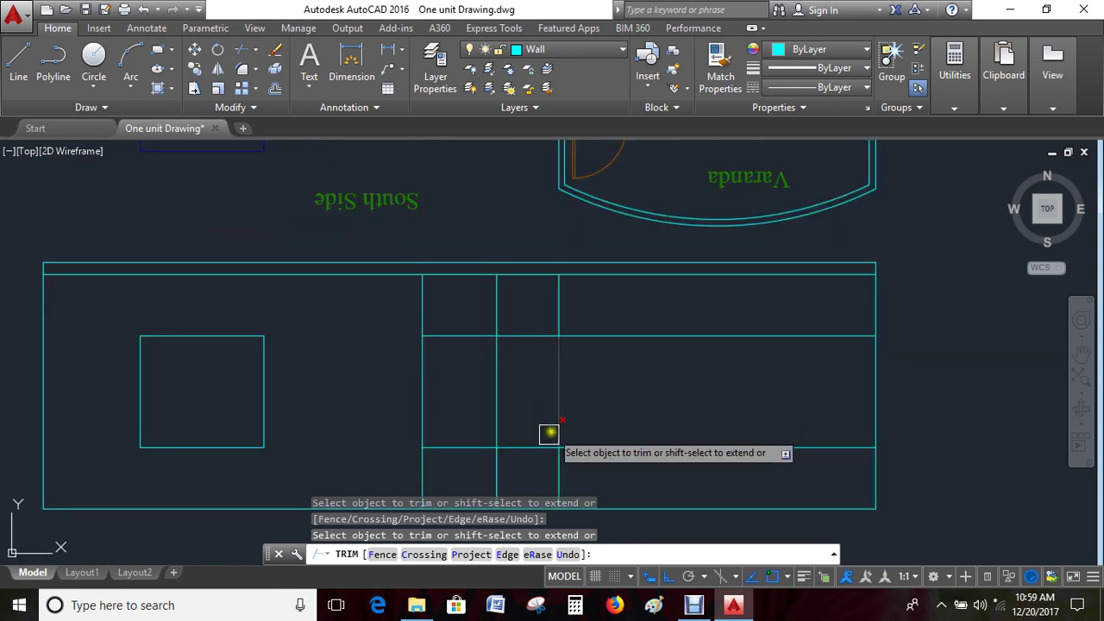
pyautogui.click(492, 306)
pyautogui.scroll(-2, 419, 306)
pyautogui.scroll(3, 413, 376)
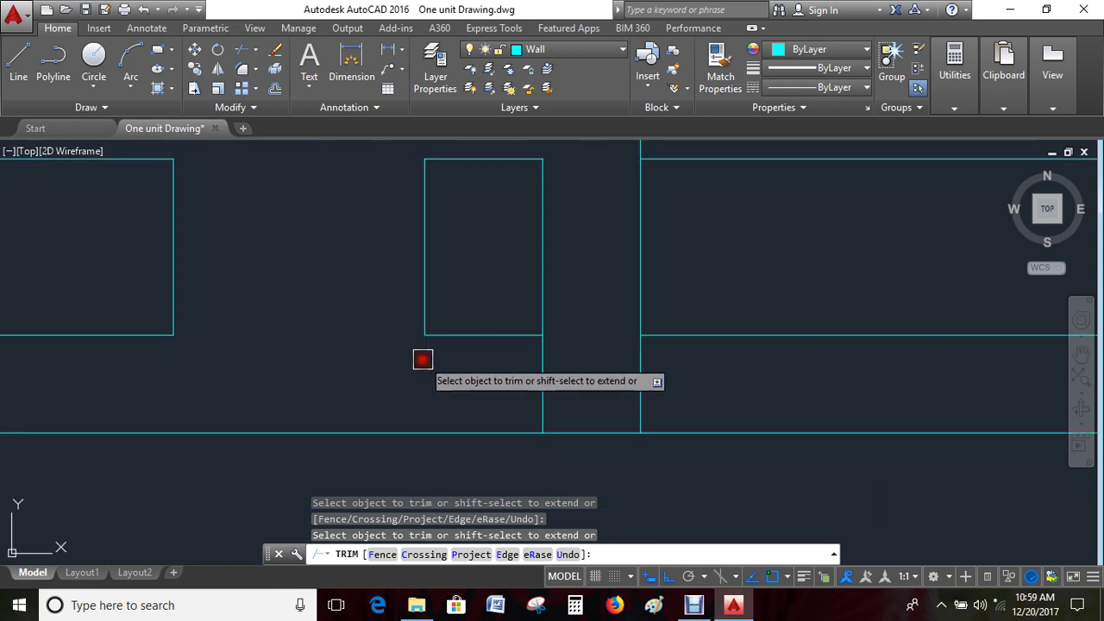
pyautogui.scroll(-4, 547, 368)
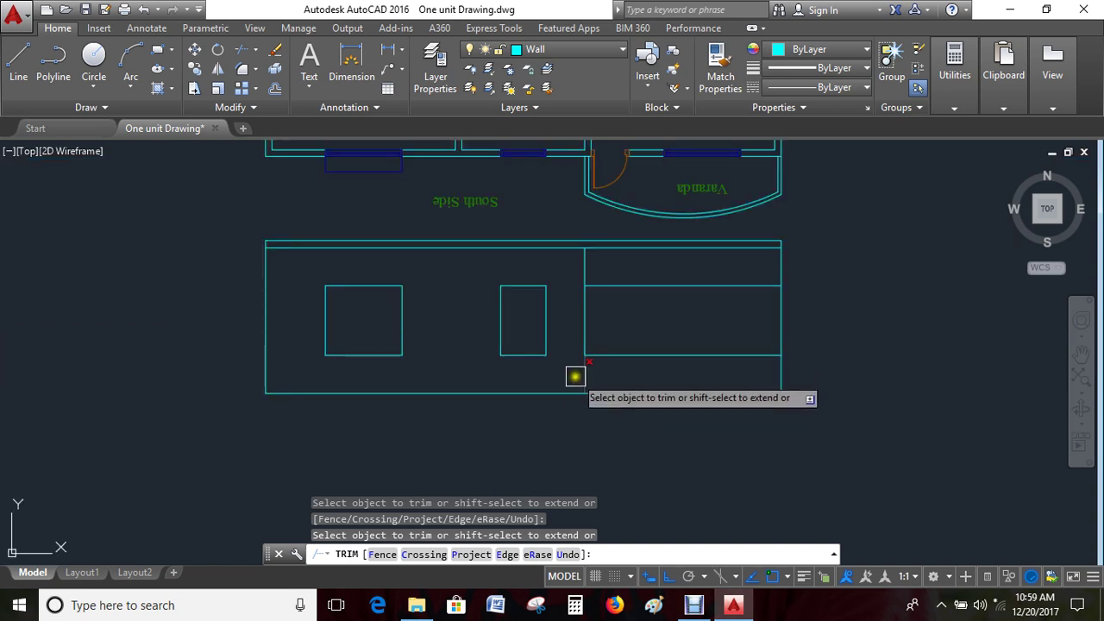
pyautogui.scroll(-4, 562, 391)
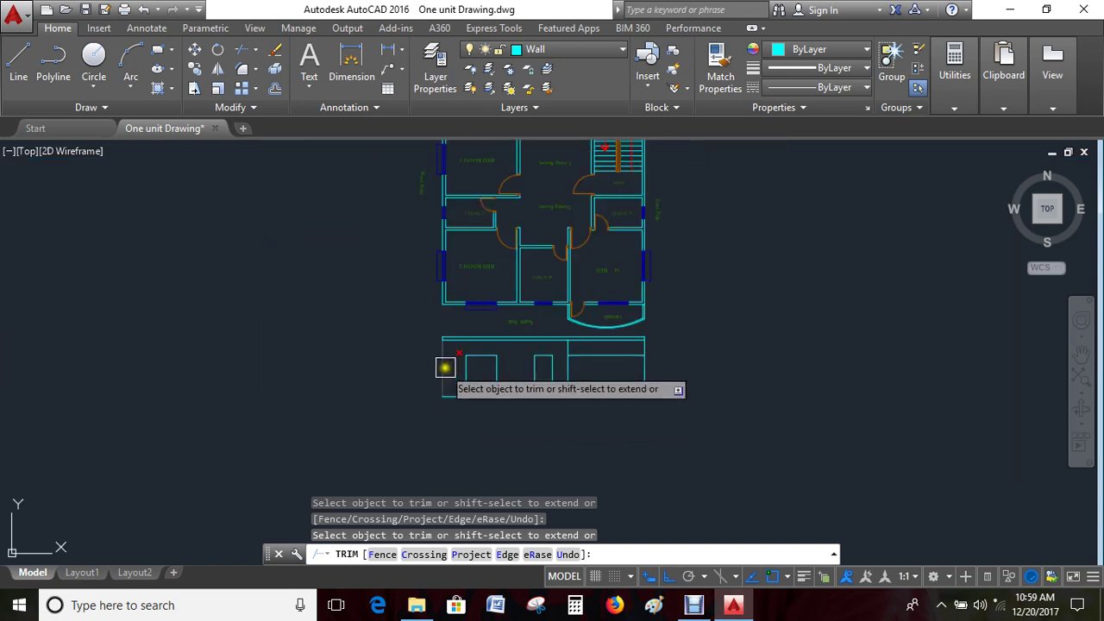
pyautogui.scroll(5, 465, 367)
pyautogui.scroll(-4, 538, 377)
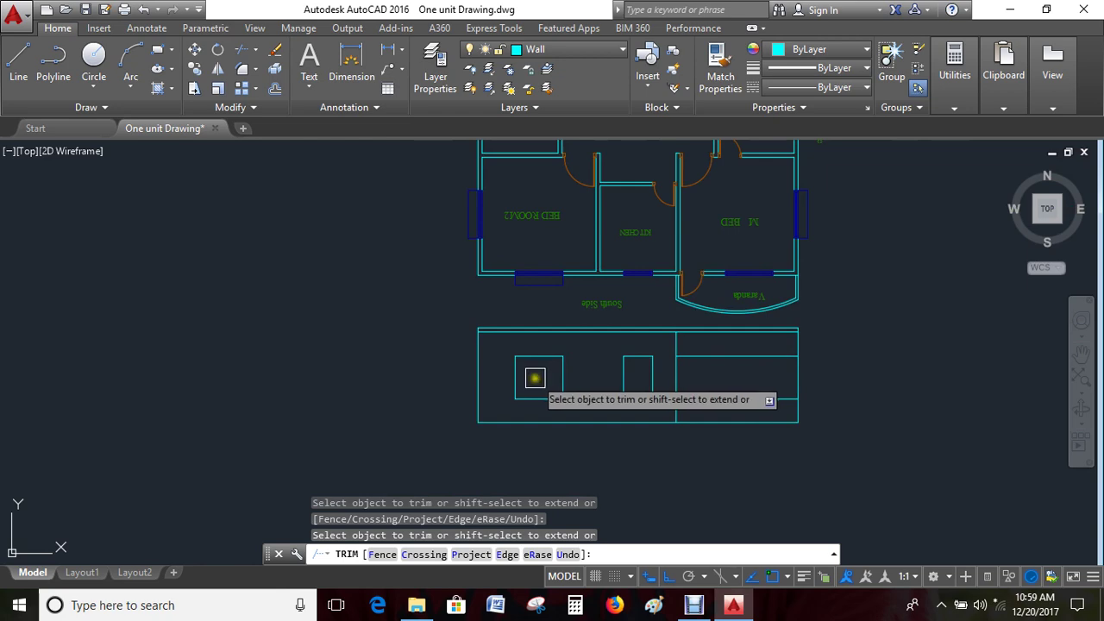
pyautogui.press('Escape')
pyautogui.scroll(-8, 466, 431)
pyautogui.scroll(-2, 650, 414)
pyautogui.moveTo(650, 414); pyautogui.dragTo(633, 356, button='middle')
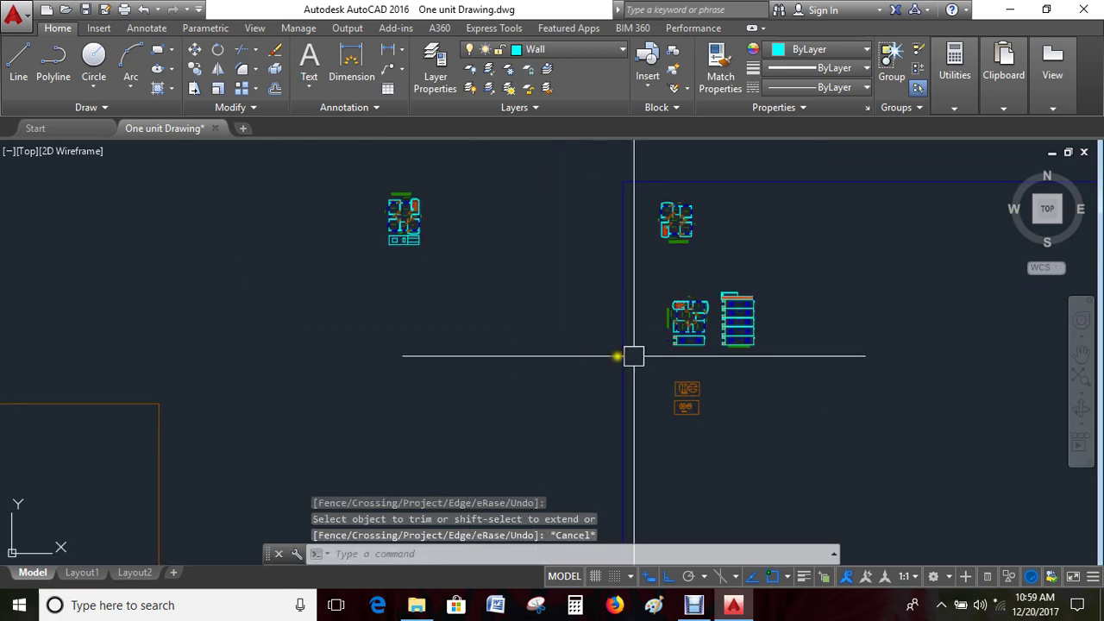
pyautogui.scroll(6, 694, 337)
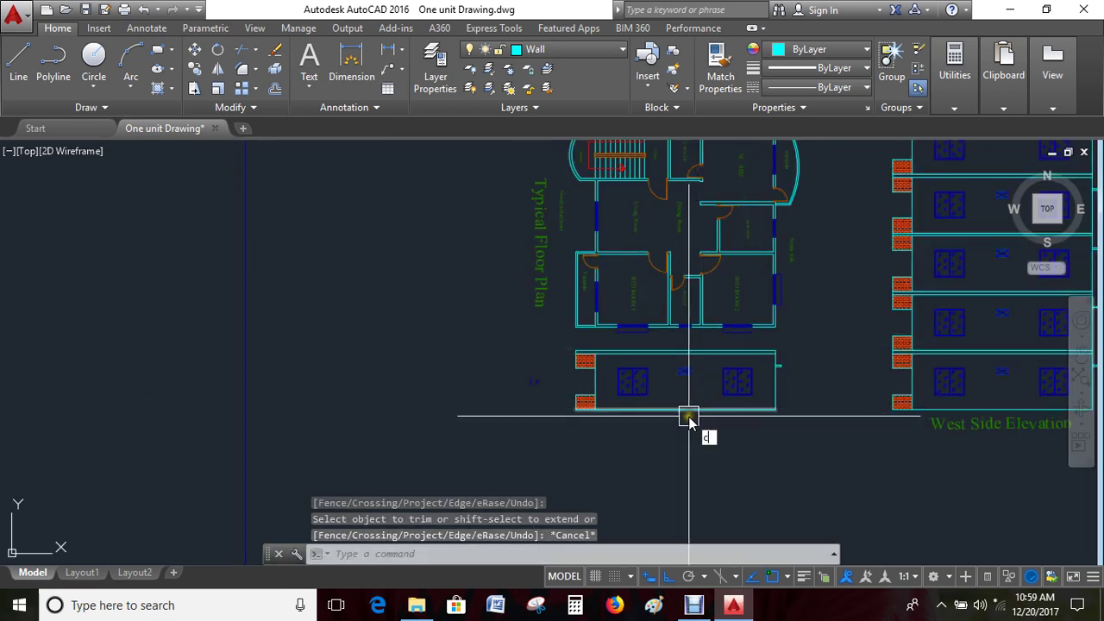
pyautogui.write('o')
pyautogui.press('Return')
pyautogui.scroll(5, 655, 397)
pyautogui.click(603, 382)
pyautogui.press('Return')
pyautogui.scroll(4, 586, 397)
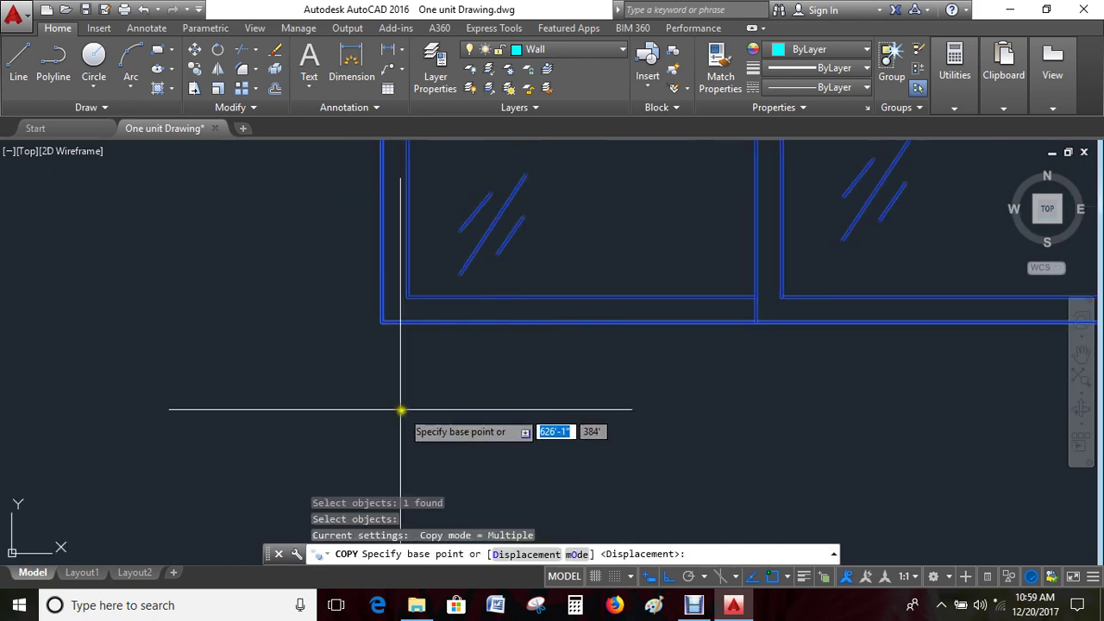
pyautogui.click(382, 324)
pyautogui.scroll(-4, 392, 349)
pyautogui.scroll(-3, 405, 369)
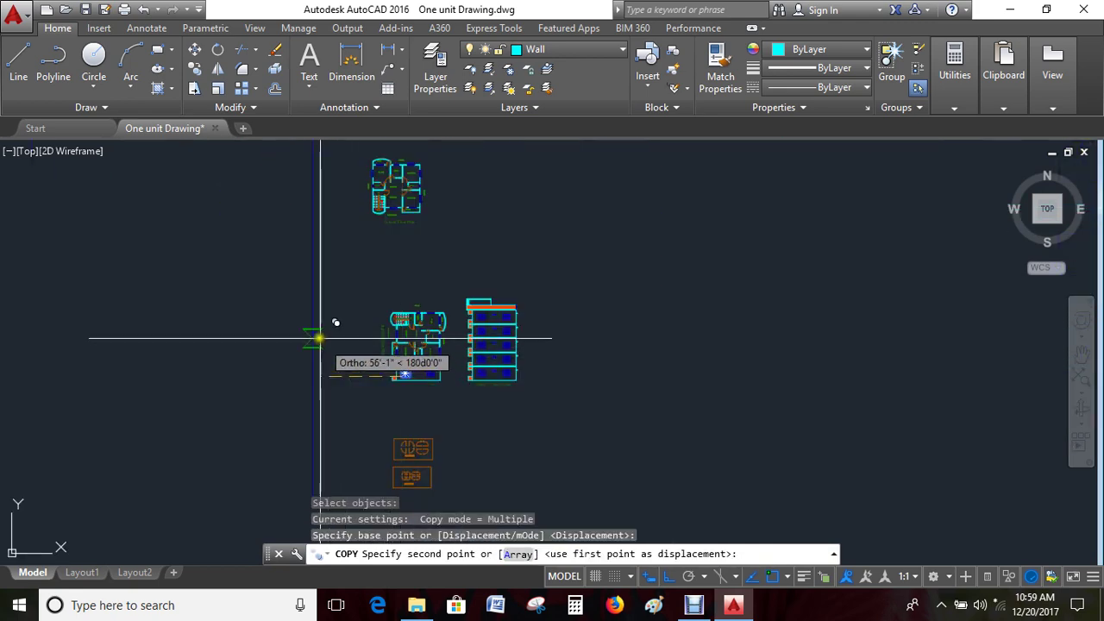
pyautogui.scroll(-3, 382, 283)
pyautogui.scroll(4, 276, 265)
pyautogui.scroll(4, 177, 276)
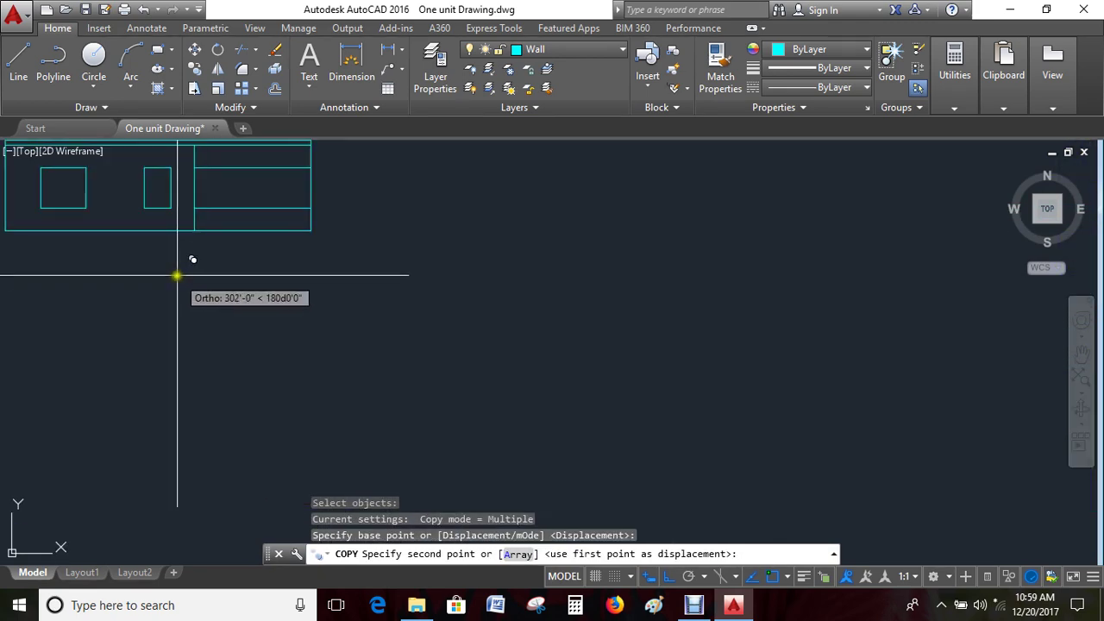
pyautogui.scroll(3, 177, 275)
pyautogui.click(272, 298)
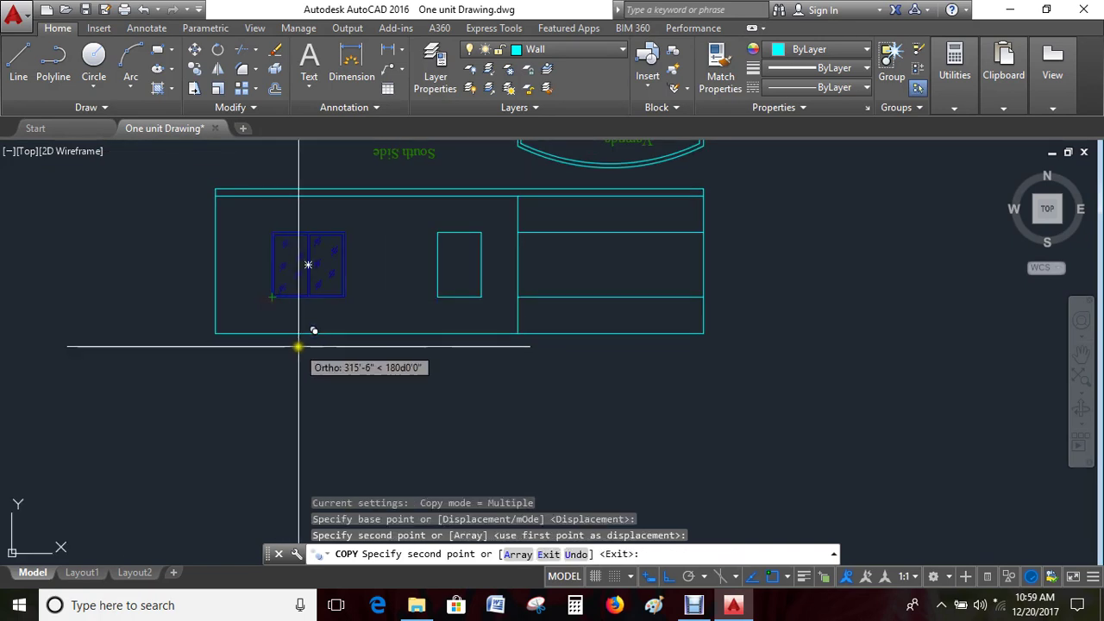
pyautogui.press('Escape')
pyautogui.scroll(-1, 327, 380)
pyautogui.scroll(-3, 344, 400)
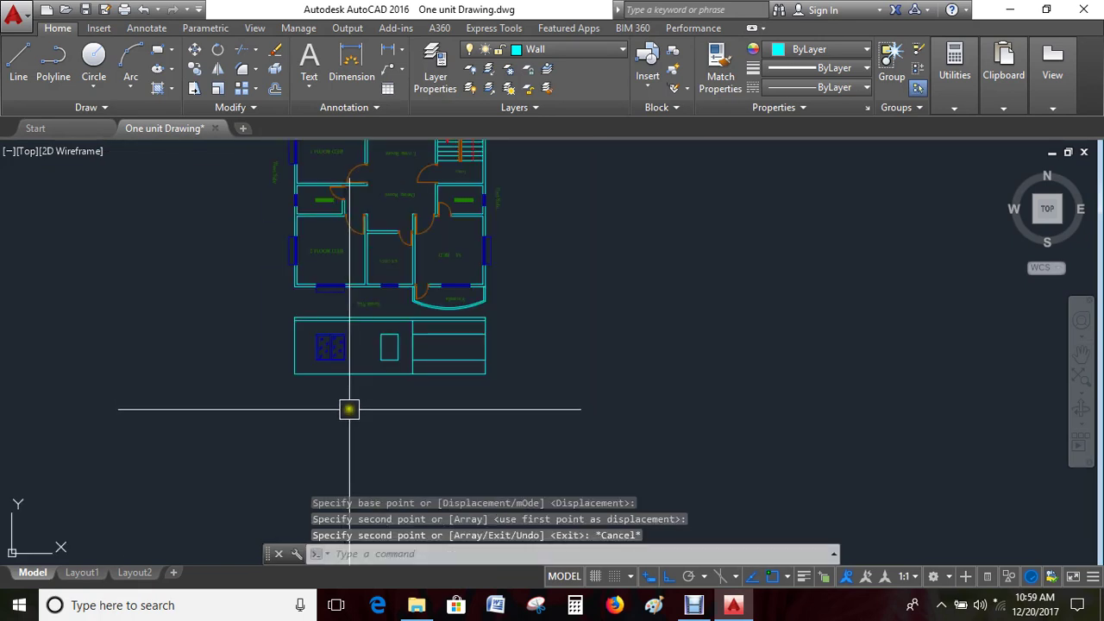
pyautogui.scroll(3, 448, 370)
pyautogui.scroll(1, 440, 315)
pyautogui.click(442, 304)
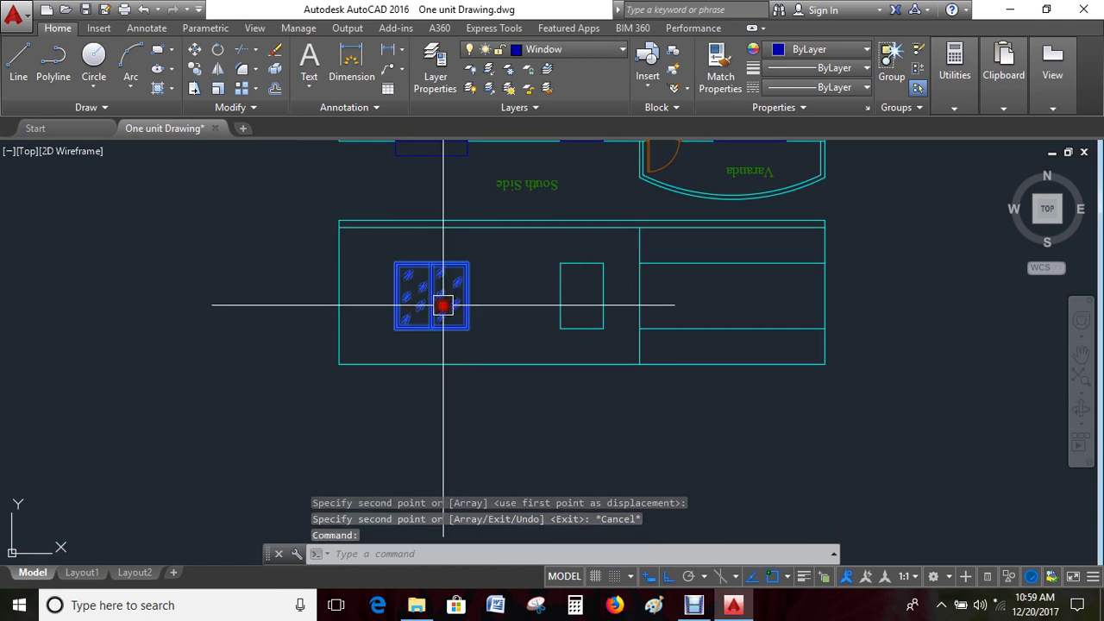
pyautogui.press('Escape')
pyautogui.press('Escape')
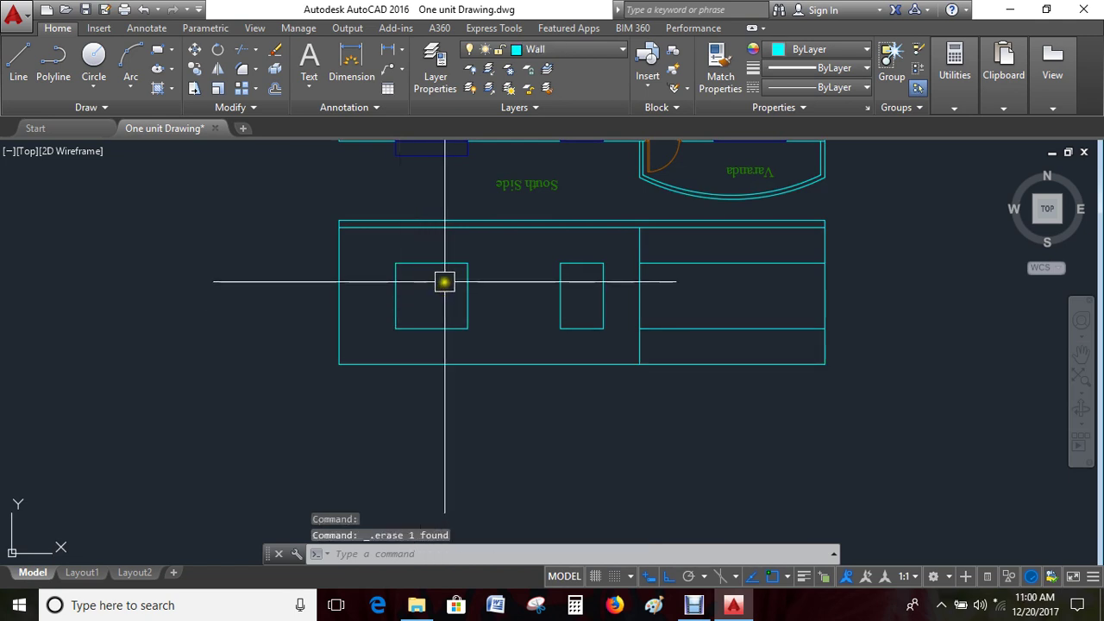
# Draw a rectangle outlining the south panel's left opening
pyautogui.scroll(2, 427, 319)
pyautogui.scroll(3, 423, 337)
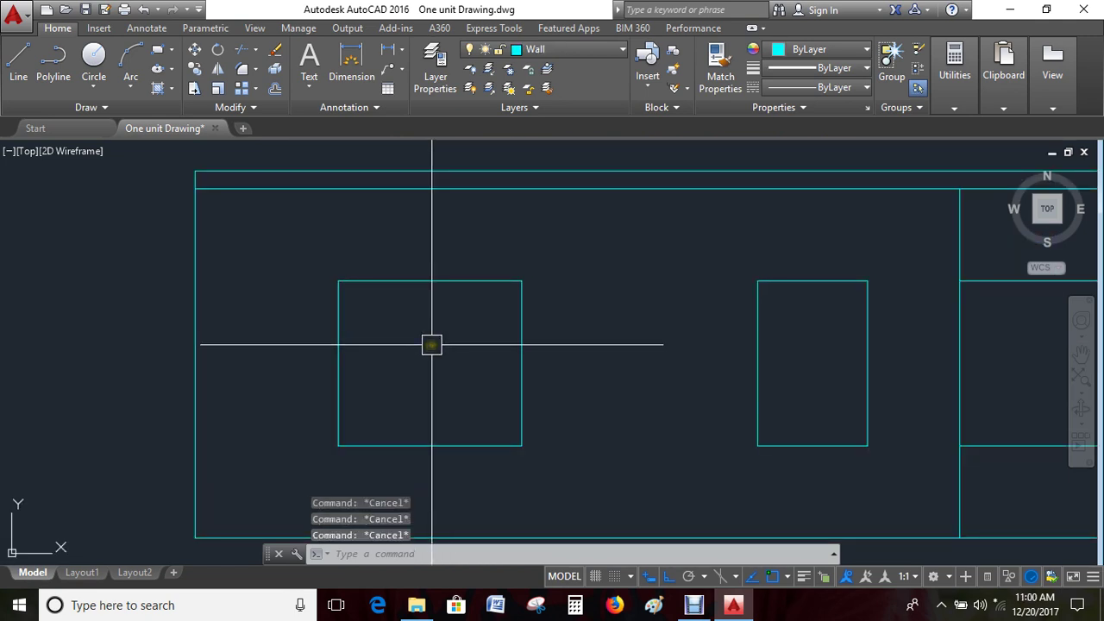
pyautogui.write('rec')
pyautogui.press('Return')
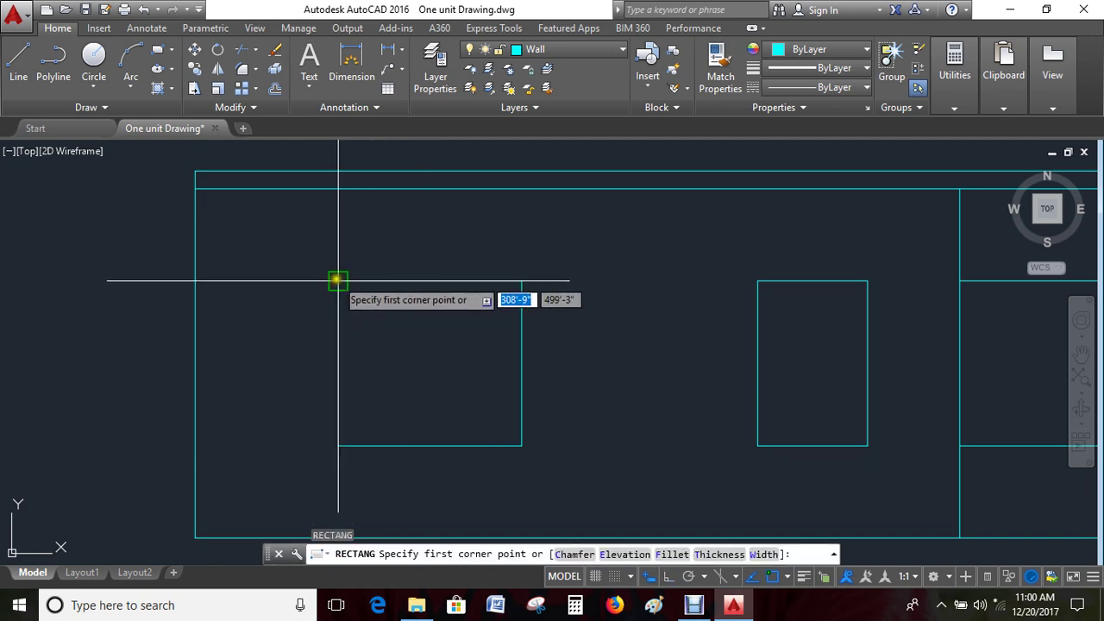
pyautogui.click(338, 281)
pyautogui.click(523, 446)
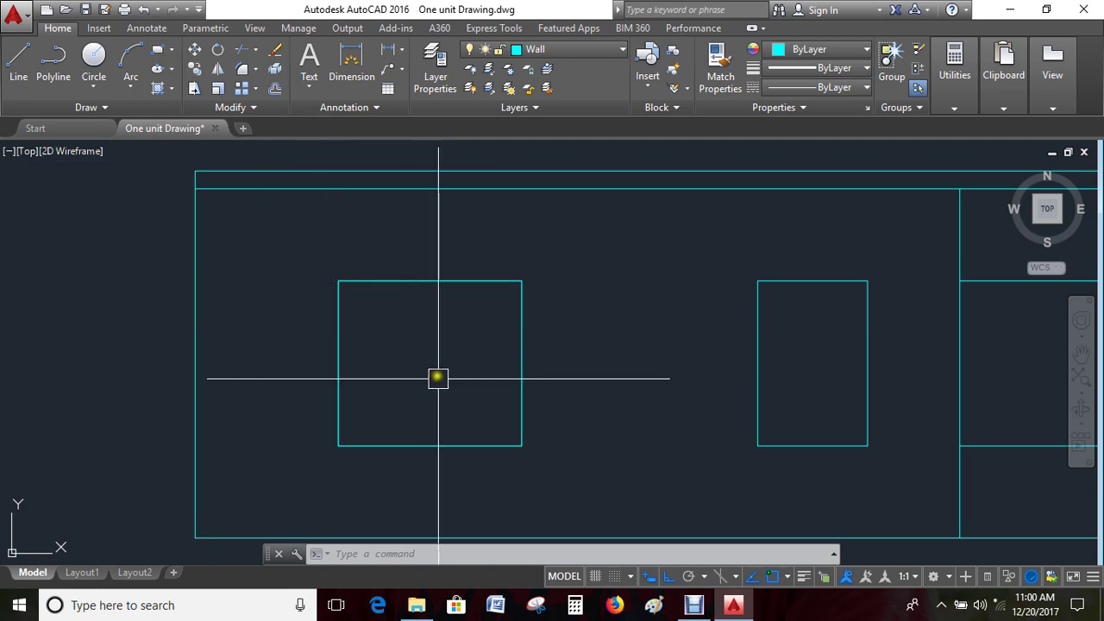
pyautogui.press('Escape')
pyautogui.press('Escape')
# Offset the opening rectangle 2 units inward to double the frame outline
pyautogui.press('Return')
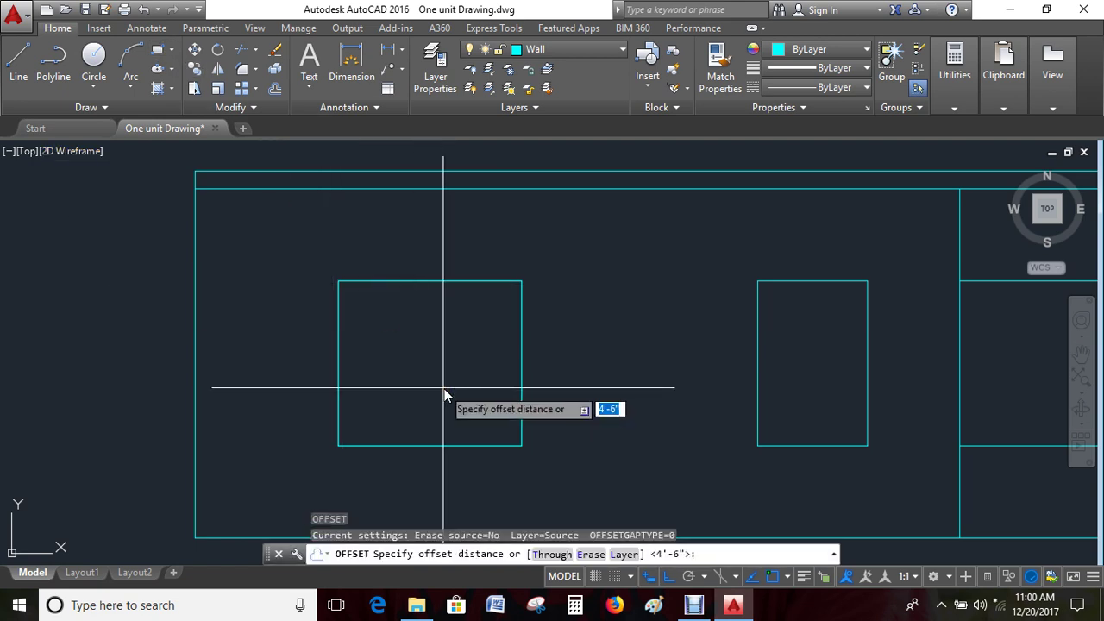
pyautogui.write('2')
pyautogui.press('Return')
pyautogui.click(332, 370)
pyautogui.click(443, 377)
pyautogui.press('Escape')
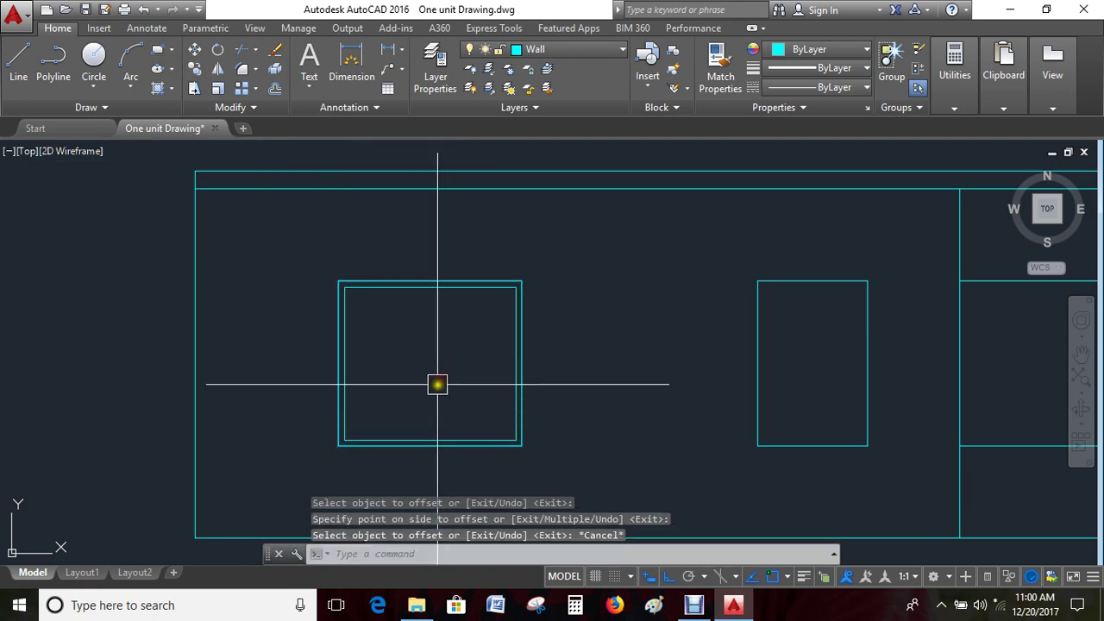
pyautogui.press('Escape')
# Draw a vertical dividing line from the top edge midpoint down to the bottom edge
pyautogui.write('l')
pyautogui.press('Return')
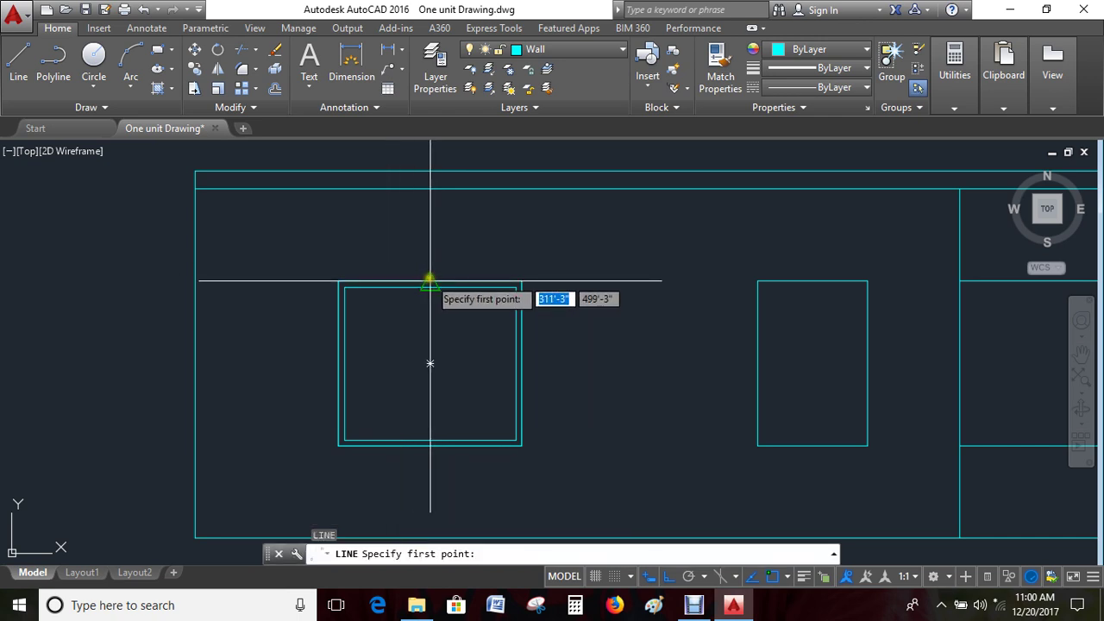
pyautogui.click(429, 281)
pyautogui.scroll(5, 431, 460)
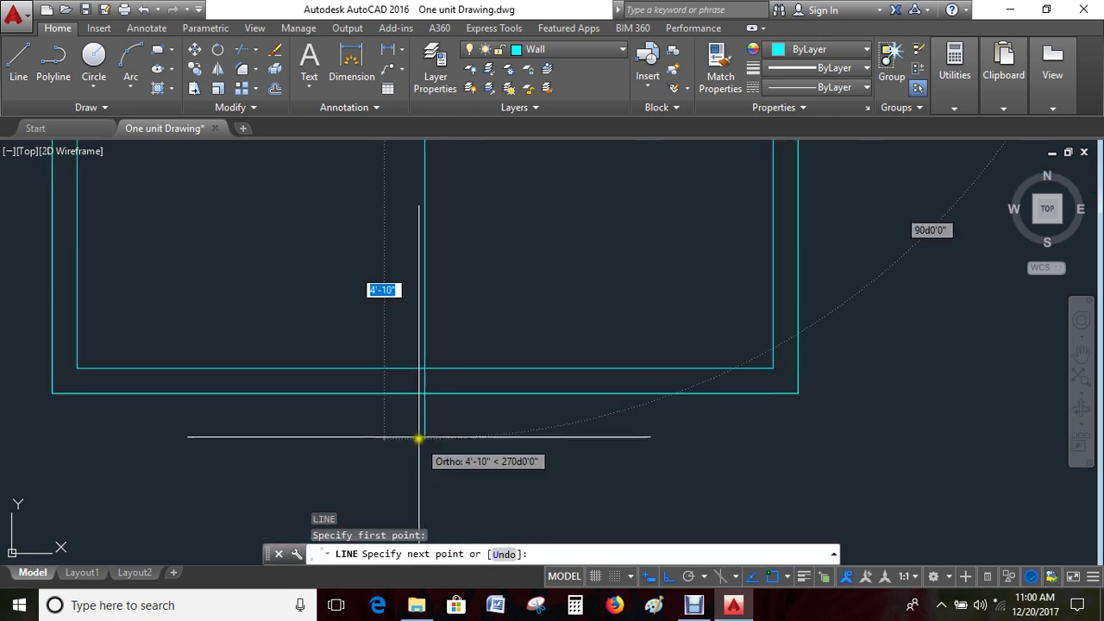
pyautogui.click(425, 395)
pyautogui.press('Escape')
pyautogui.scroll(-2, 436, 379)
pyautogui.scroll(-3, 480, 337)
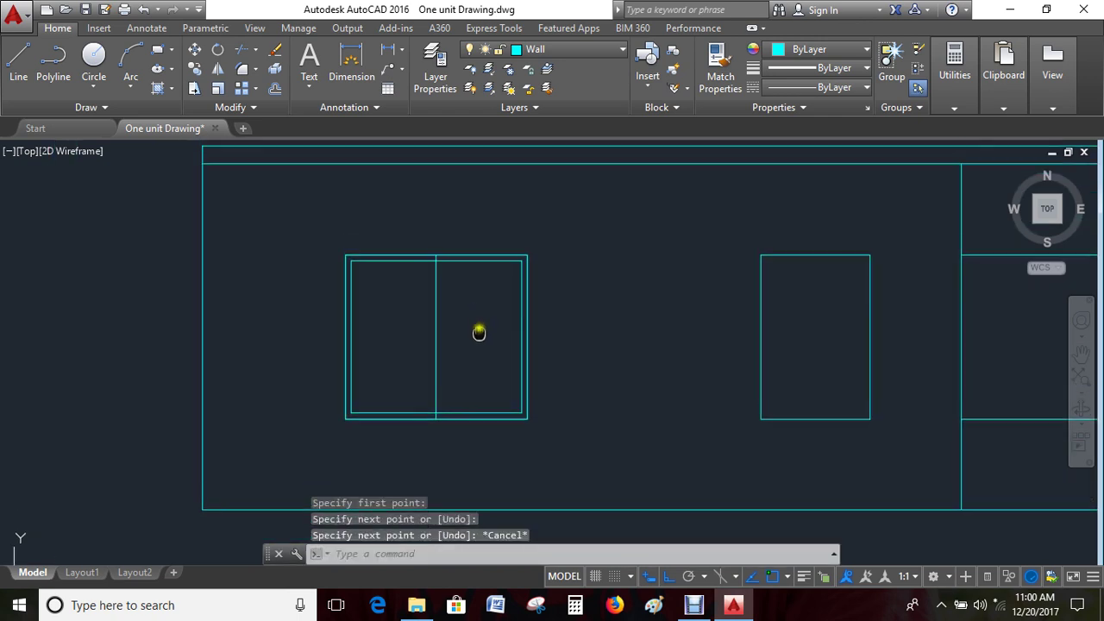
# Offset the dividing line by 1 to form the mullion, then erase the original middle line
pyautogui.write('o')
pyautogui.press('Return')
pyautogui.write('1')
pyautogui.press('Return')
pyautogui.scroll(4, 457, 356)
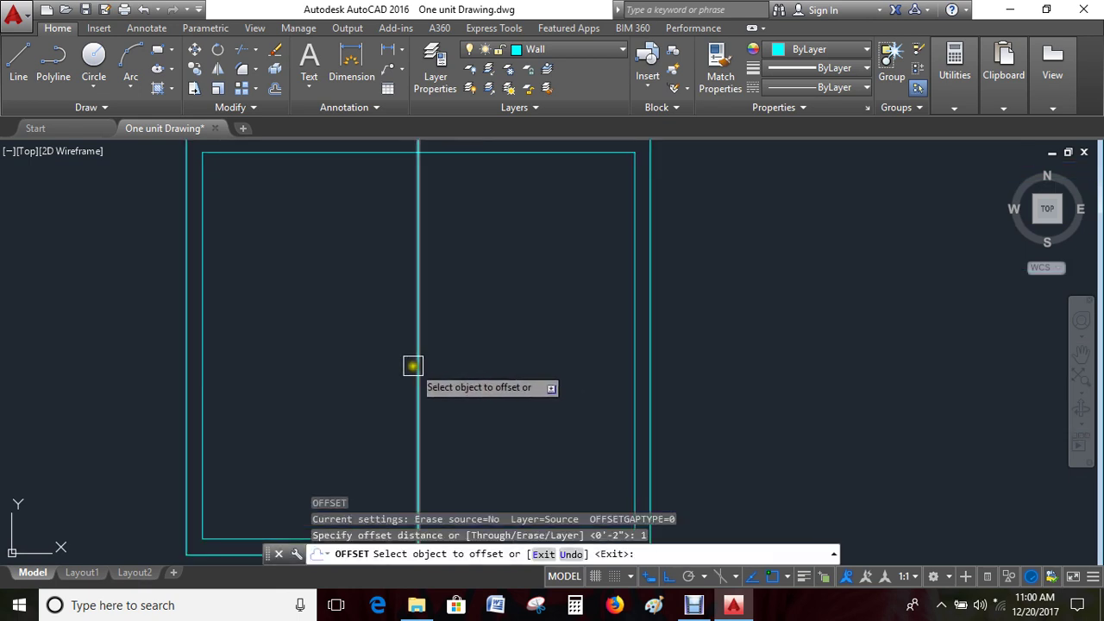
pyautogui.scroll(4, 429, 397)
pyautogui.click(409, 380)
pyautogui.click(389, 394)
pyautogui.press('Escape')
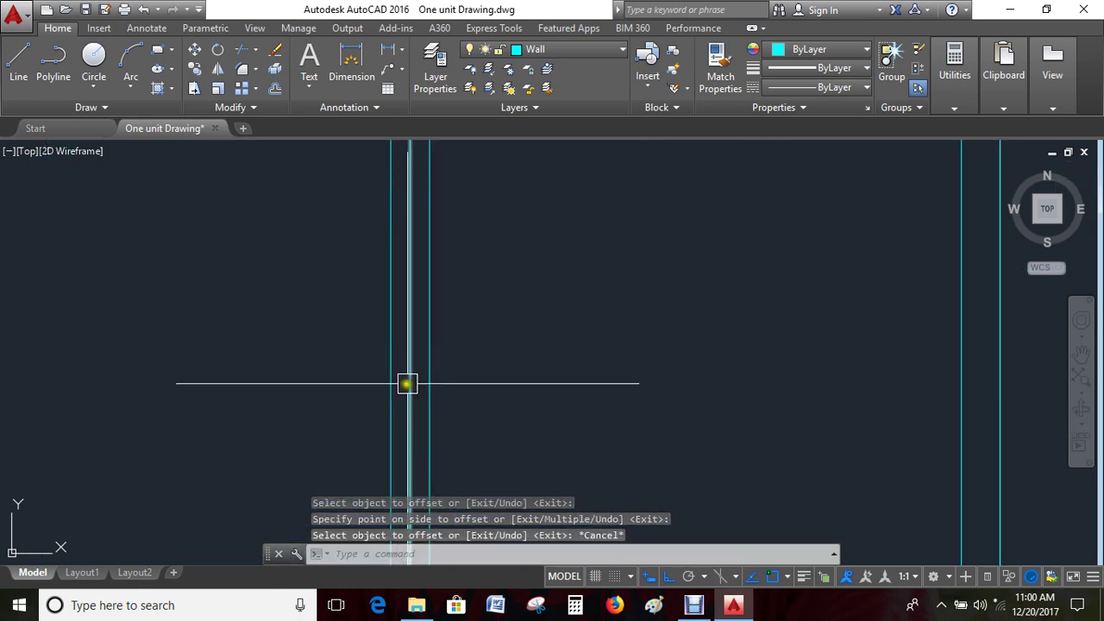
pyautogui.click(408, 383)
pyautogui.press('Delete')
pyautogui.scroll(-7, 427, 348)
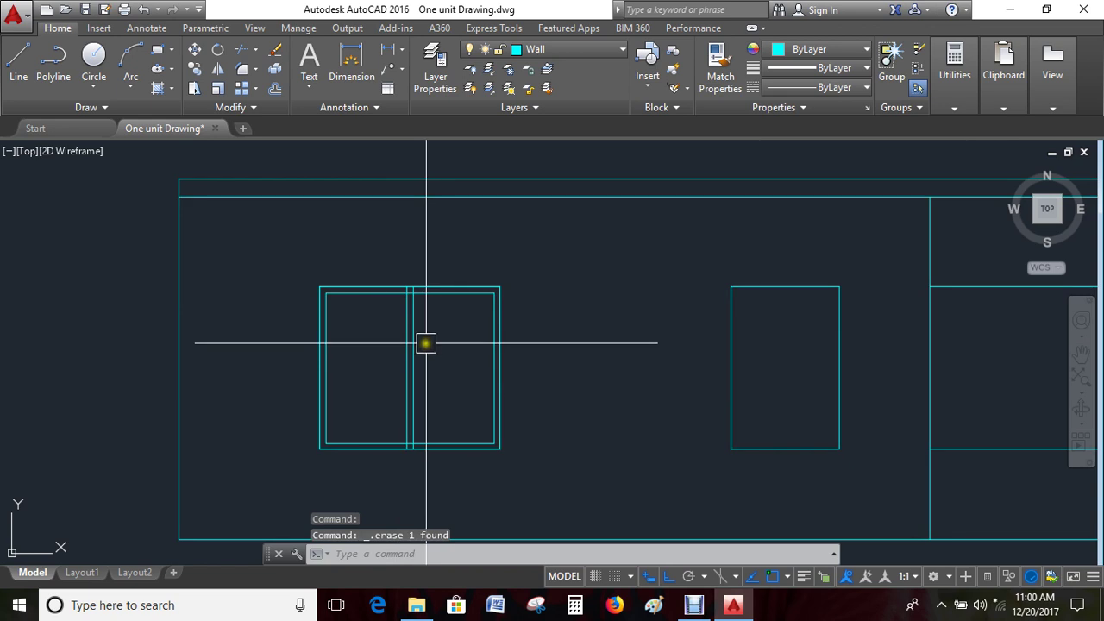
pyautogui.write('tr')
# Trim the frame line between the mullion's two split lines
pyautogui.press('Return')
pyautogui.scroll(3, 414, 310)
pyautogui.scroll(2, 379, 313)
pyautogui.click(382, 302)
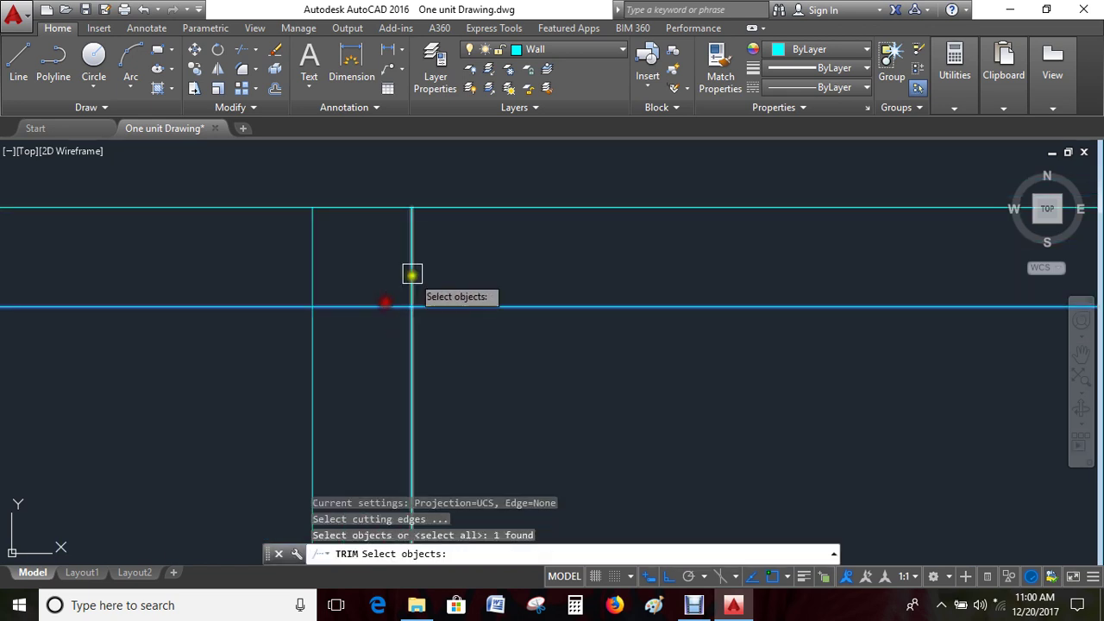
pyautogui.click(409, 280)
pyautogui.press('Escape')
pyautogui.write('tr')
pyautogui.press('Return')
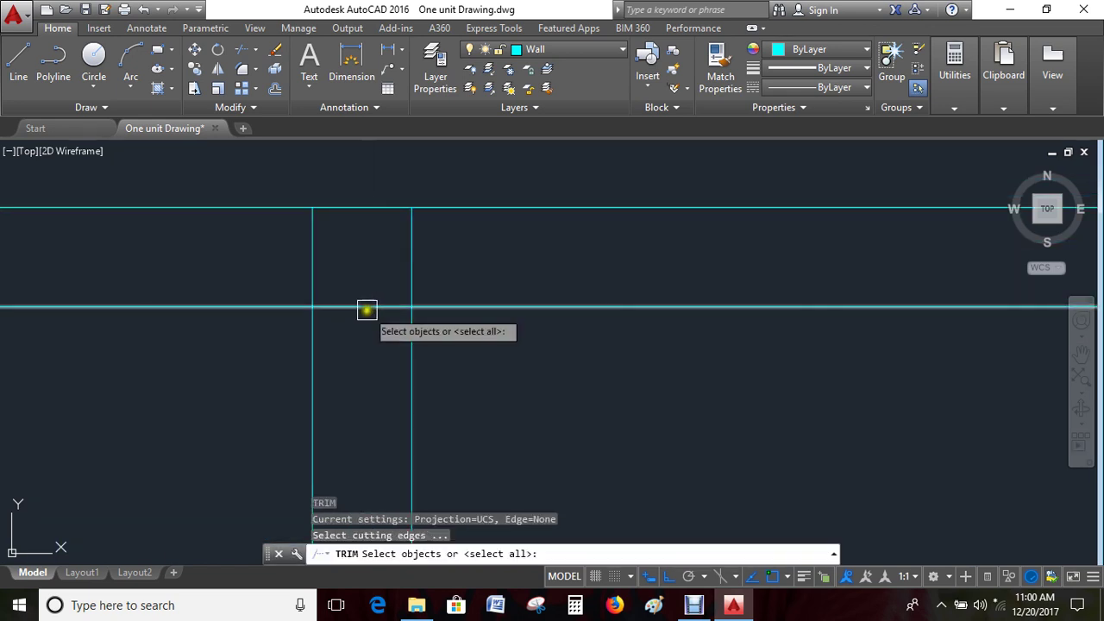
pyautogui.press('Return')
pyautogui.click(371, 306)
# Pan and zoom to re-centre the floor plan and the south-side panel
pyautogui.scroll(-3, 408, 271)
pyautogui.scroll(2, 419, 325)
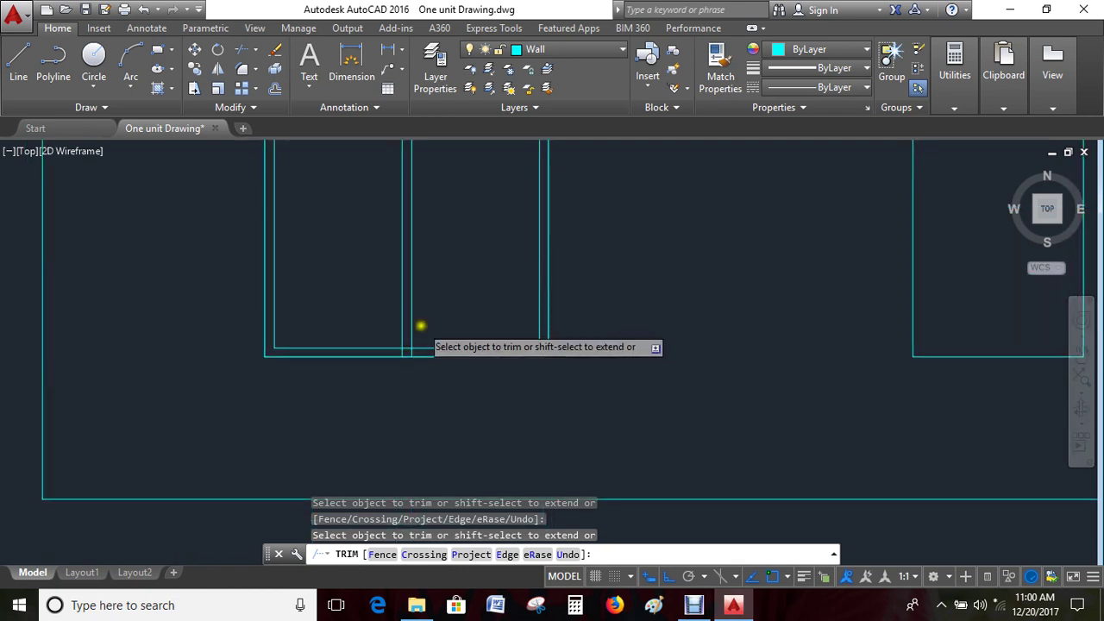
pyautogui.scroll(2, 379, 435)
pyautogui.scroll(-3, 360, 413)
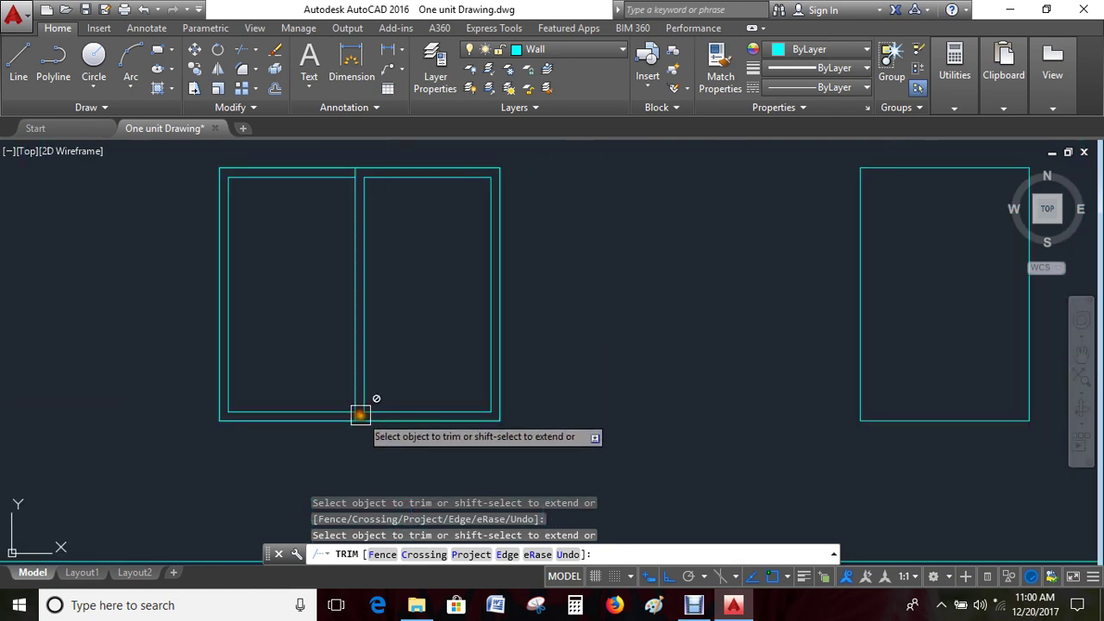
pyautogui.press('Escape')
pyautogui.scroll(-4, 386, 364)
pyautogui.moveTo(265, 382); pyautogui.dragTo(349, 354, button='middle')
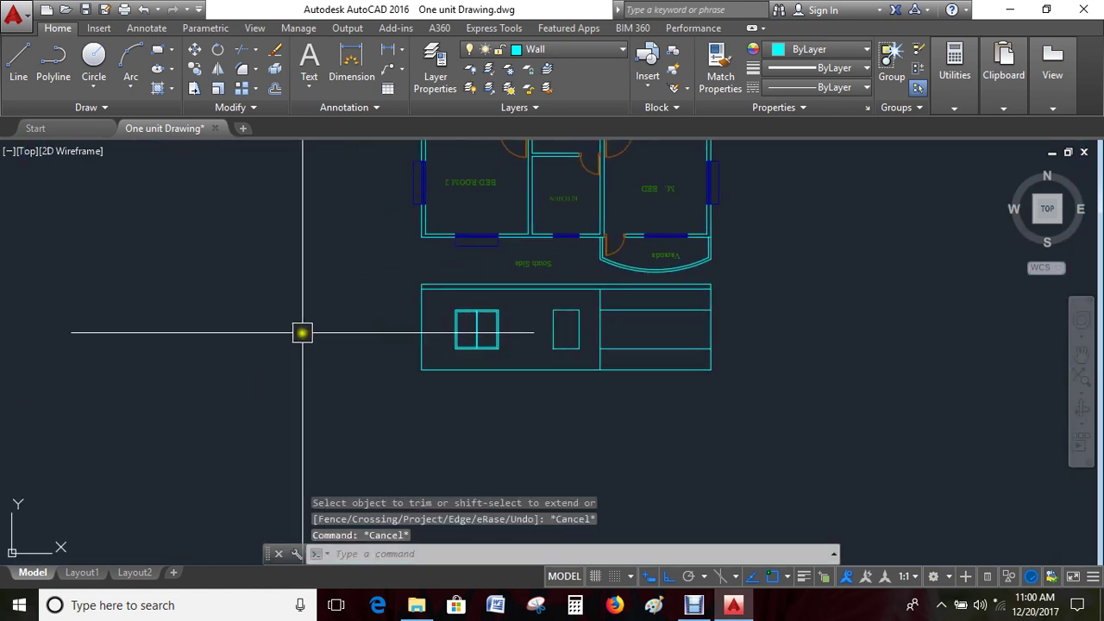
pyautogui.moveTo(285, 333); pyautogui.dragTo(381, 308, button='middle')
# Draw a short vertical line at the frame corner
pyautogui.press('Escape')
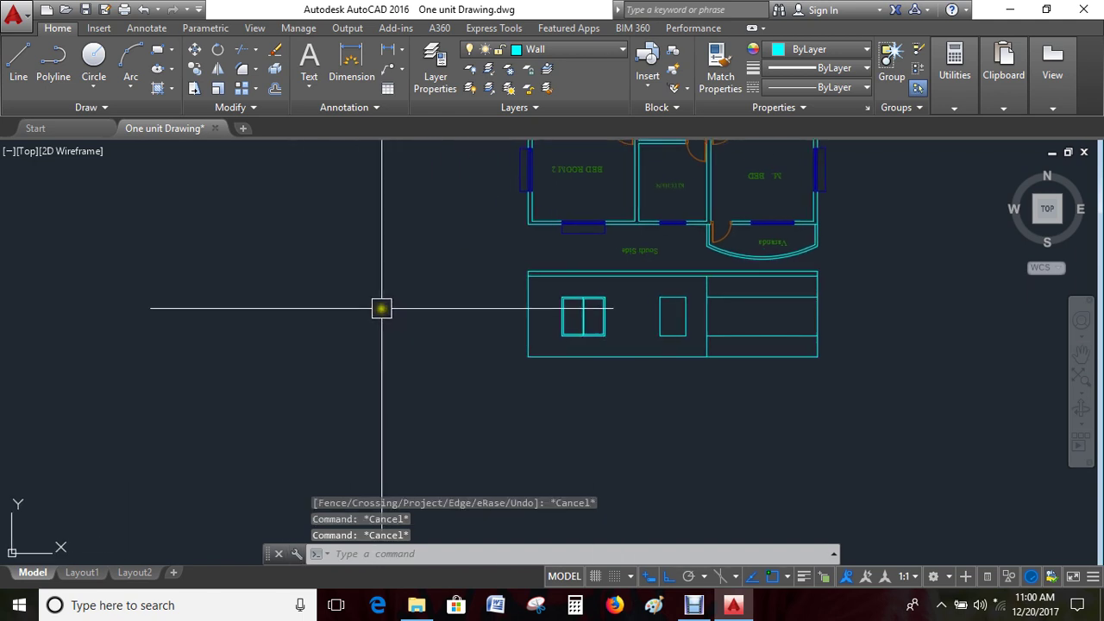
pyautogui.write('l')
pyautogui.press('Return')
pyautogui.scroll(2, 364, 307)
pyautogui.scroll(3, 347, 259)
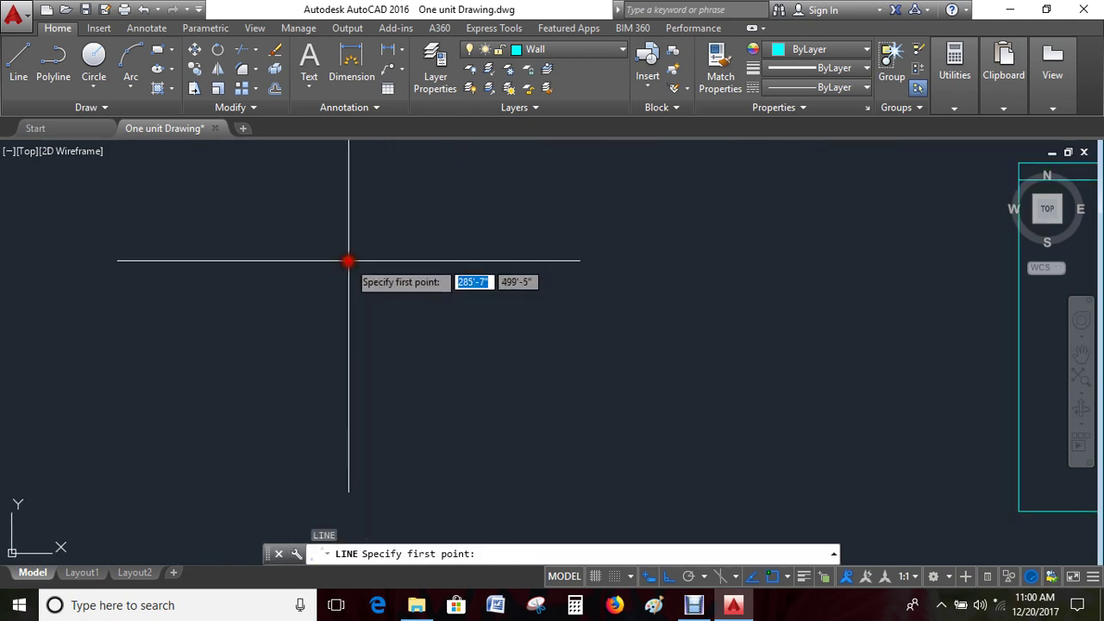
pyautogui.click(347, 260)
pyautogui.click(357, 380)
pyautogui.press('Escape')
pyautogui.press('Escape')
# Offset the short line to both sides at the default distance, making three parallel lines
pyautogui.write('o')
pyautogui.press('Return')
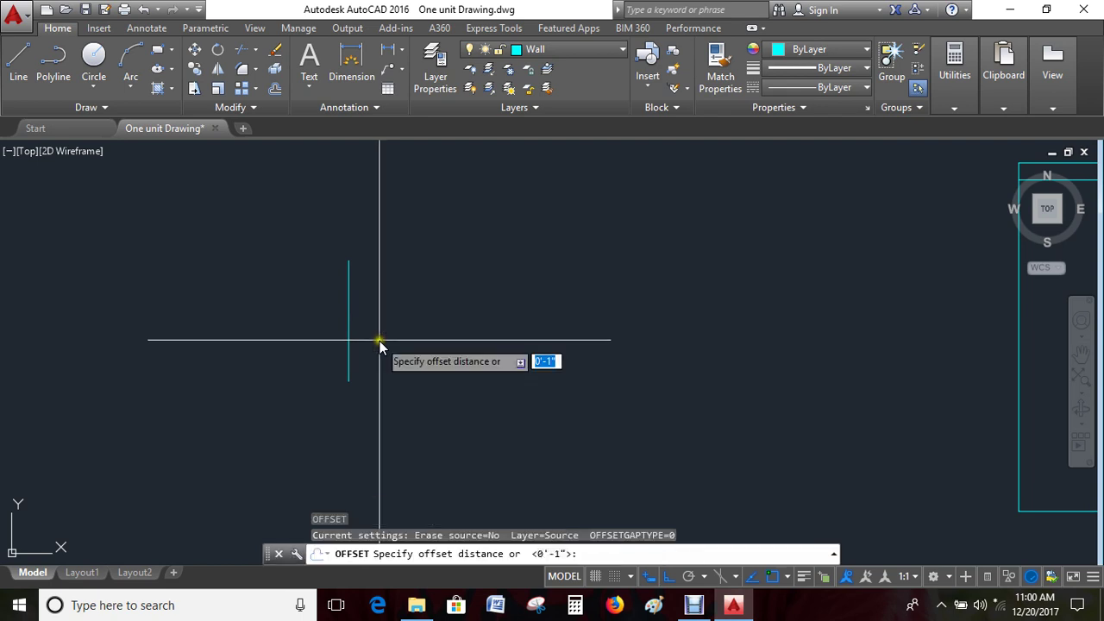
pyautogui.press('Return')
pyautogui.click(349, 339)
pyautogui.click(434, 325)
pyautogui.click(348, 316)
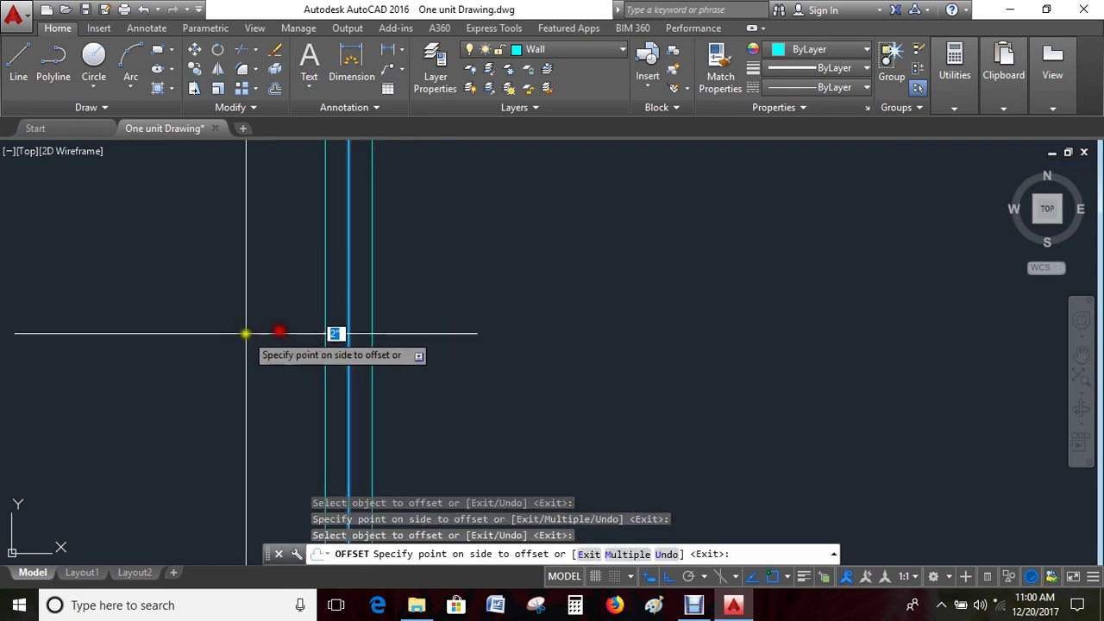
pyautogui.click(247, 332)
pyautogui.press('Escape')
# Draw a horizontal line across the three vertical lines
pyautogui.press('Escape')
pyautogui.write('l')
pyautogui.press('Return')
pyautogui.click(246, 336)
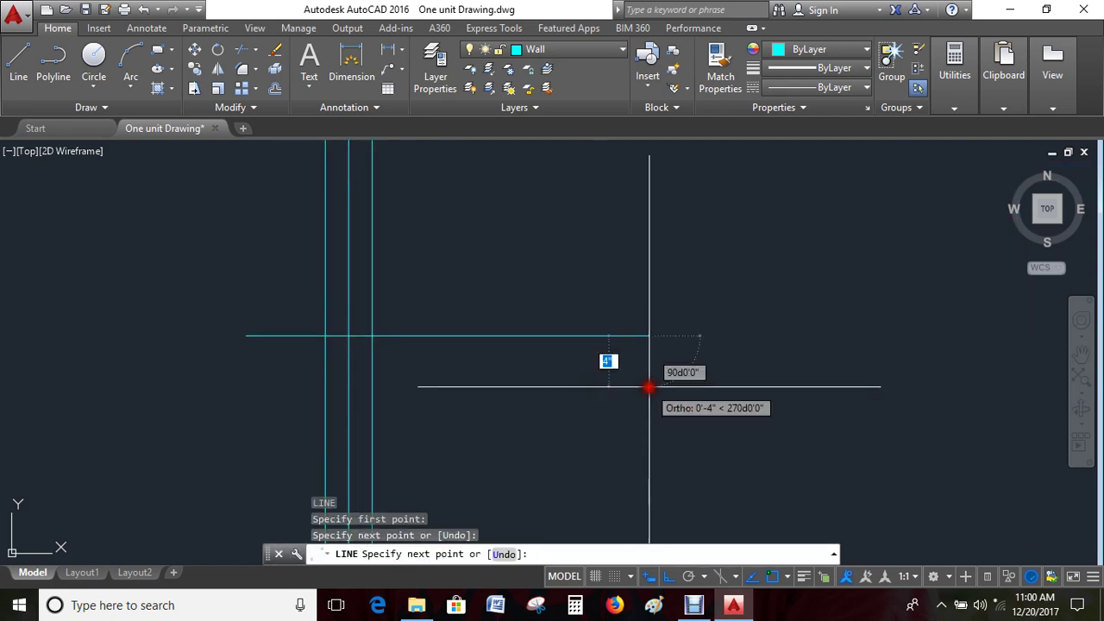
pyautogui.click(649, 387)
pyautogui.press('Escape')
pyautogui.press('Escape')
# Offset the horizontal line once above and once below, completing the small grid
pyautogui.press('Escape')
pyautogui.write('o')
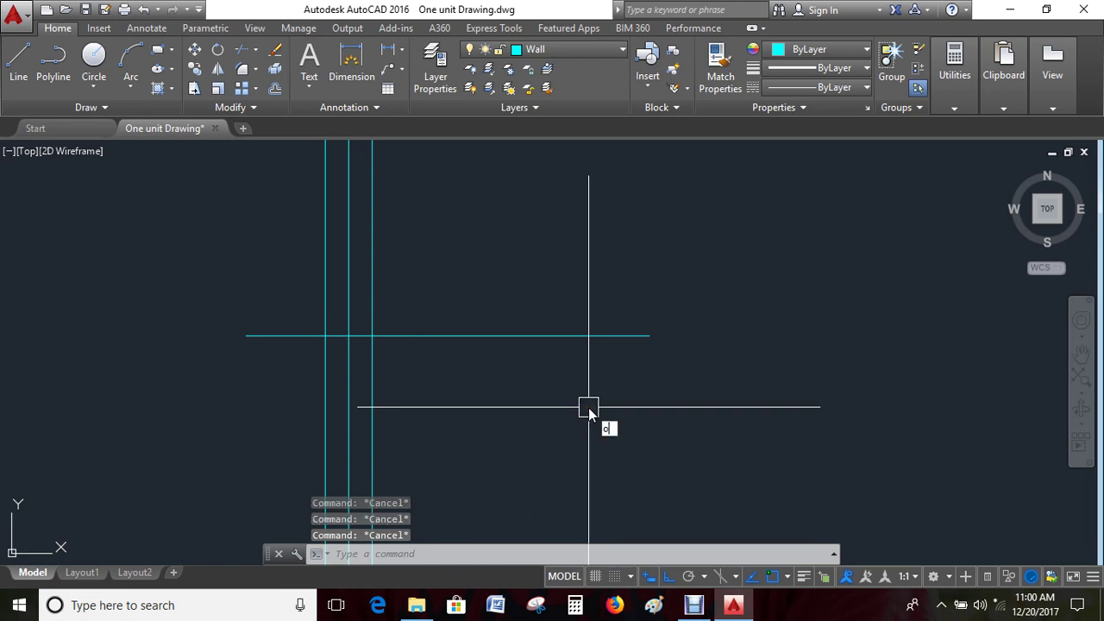
pyautogui.press('Escape')
pyautogui.write('o')
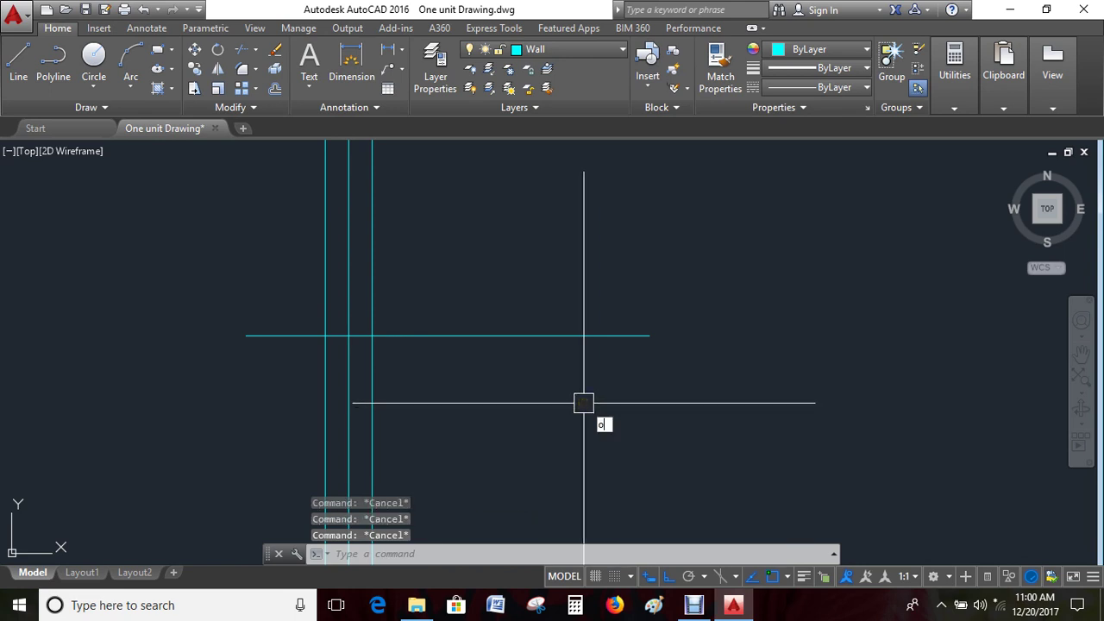
pyautogui.press('Return')
pyautogui.press('Return')
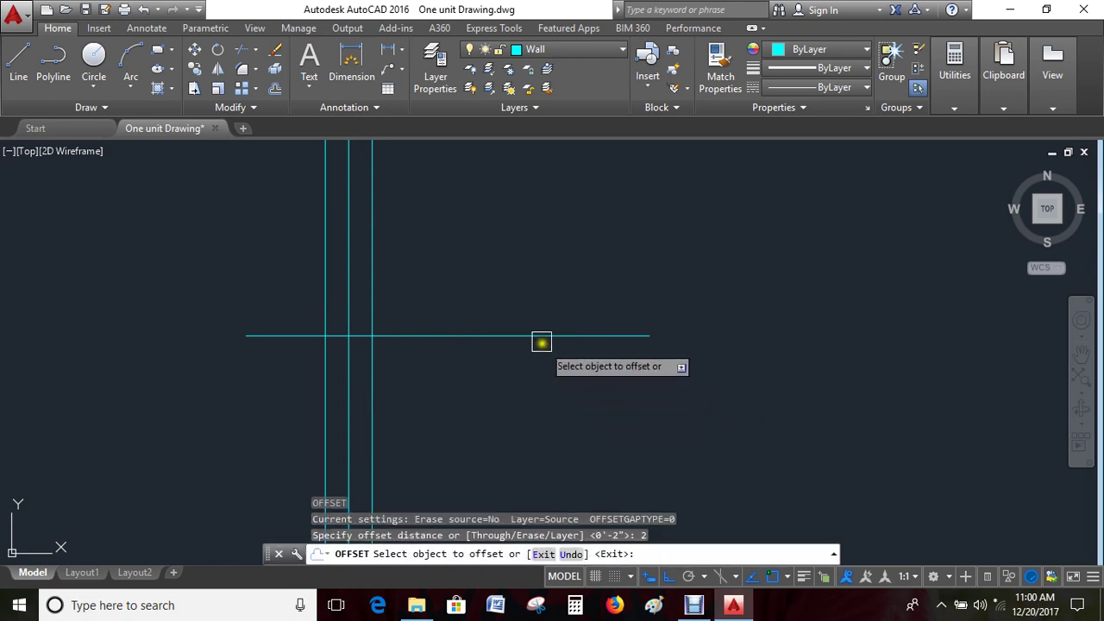
pyautogui.click(540, 335)
pyautogui.click(569, 249)
pyautogui.click(461, 336)
pyautogui.click(491, 388)
pyautogui.press('Escape')
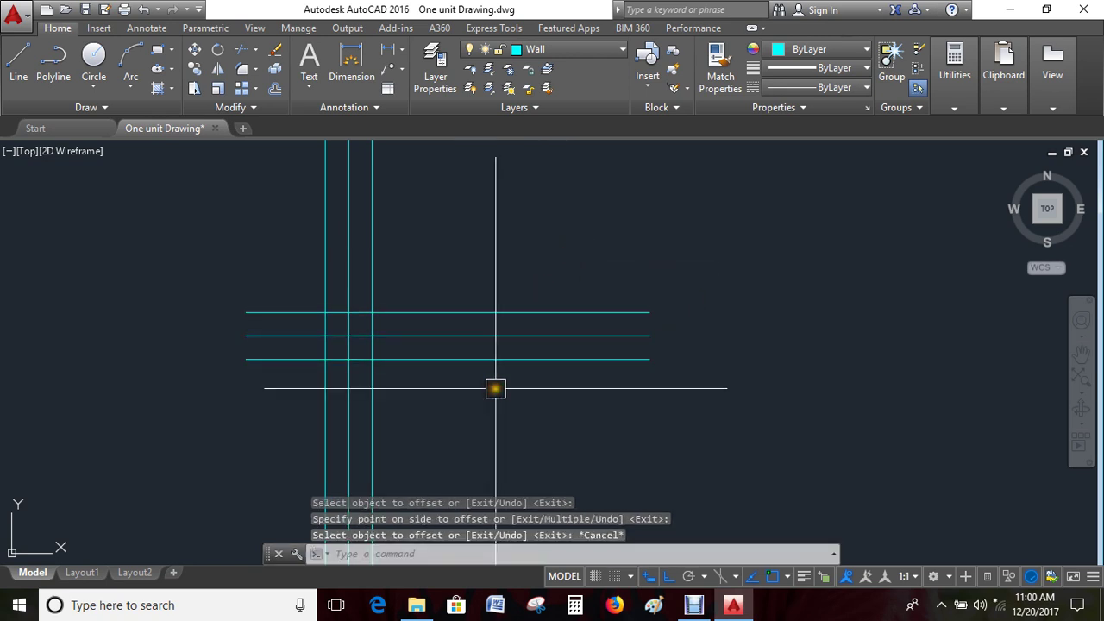
pyautogui.press('Escape')
# Draw diagonal strokes between the grid's intersections
pyautogui.write('l')
pyautogui.press('Return')
pyautogui.scroll(2, 323, 314)
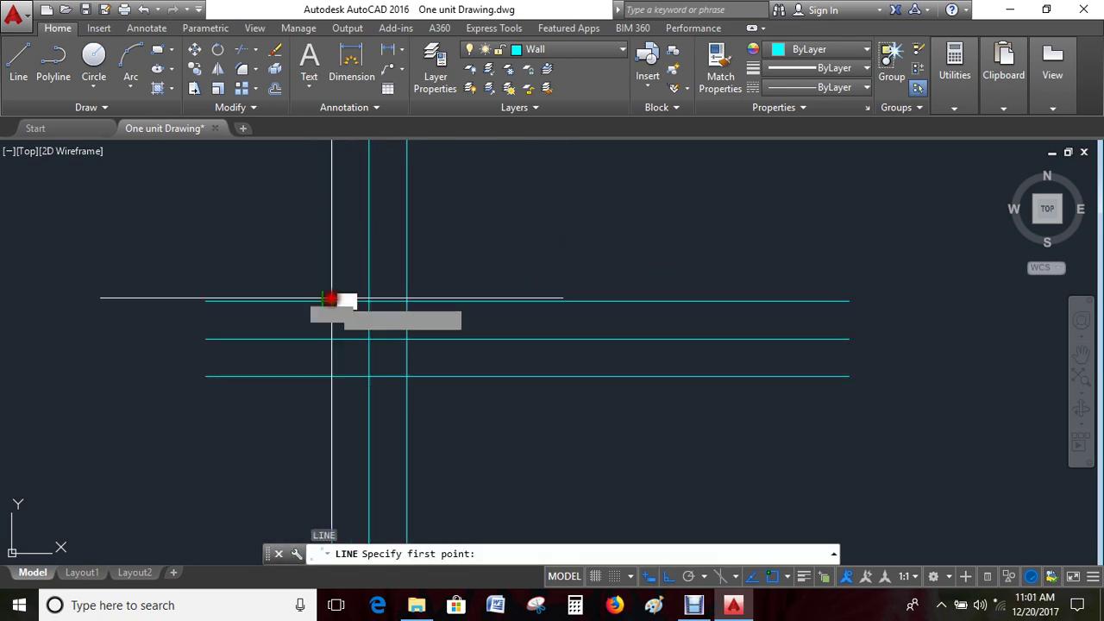
pyautogui.click(331, 302)
pyautogui.click(407, 375)
pyautogui.press('Return')
pyautogui.press('Return')
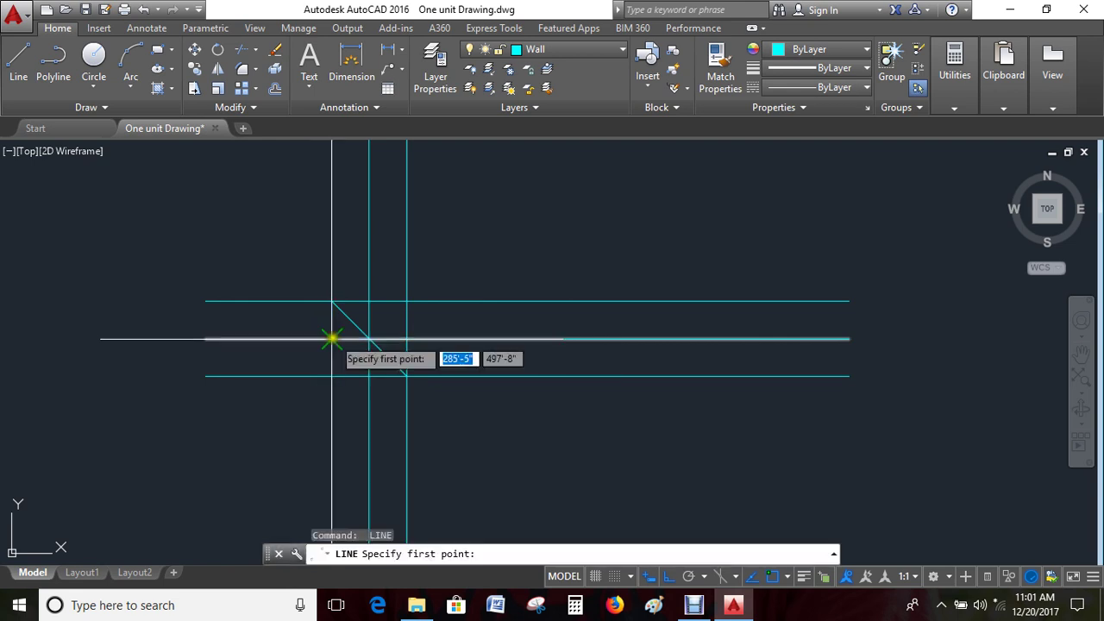
pyautogui.click(331, 338)
pyautogui.click(369, 374)
pyautogui.press('Return')
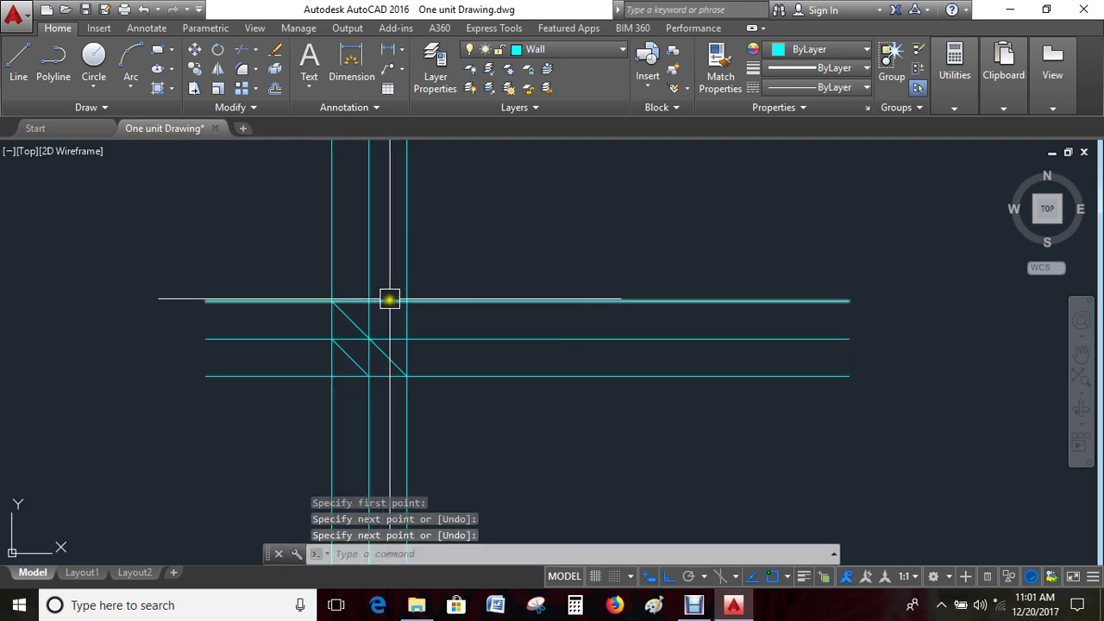
pyautogui.press('Return')
pyautogui.click(369, 301)
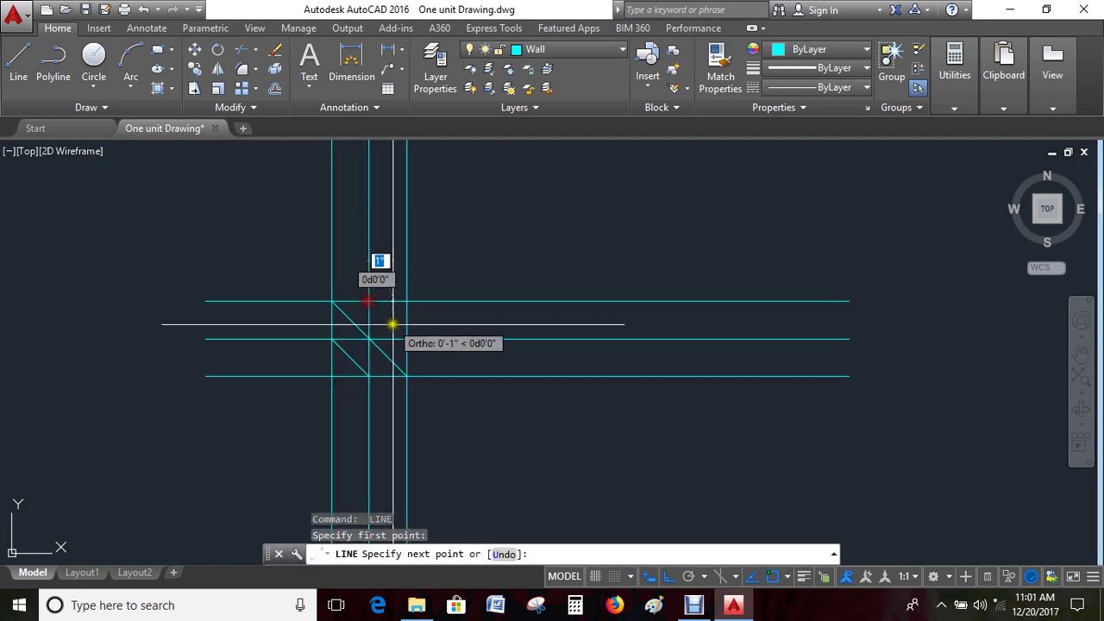
pyautogui.click(407, 338)
pyautogui.press('Escape')
pyautogui.write('co')
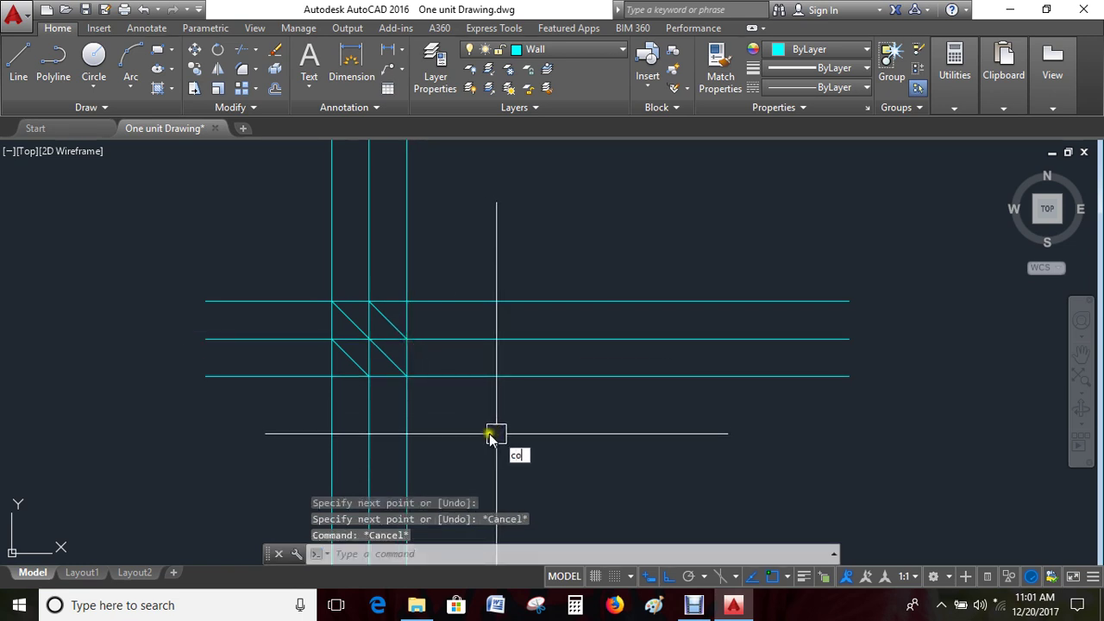
# Window-select all the grid and diagonal lines and move them to the Window layer
pyautogui.press('Return')
pyautogui.click(360, 360)
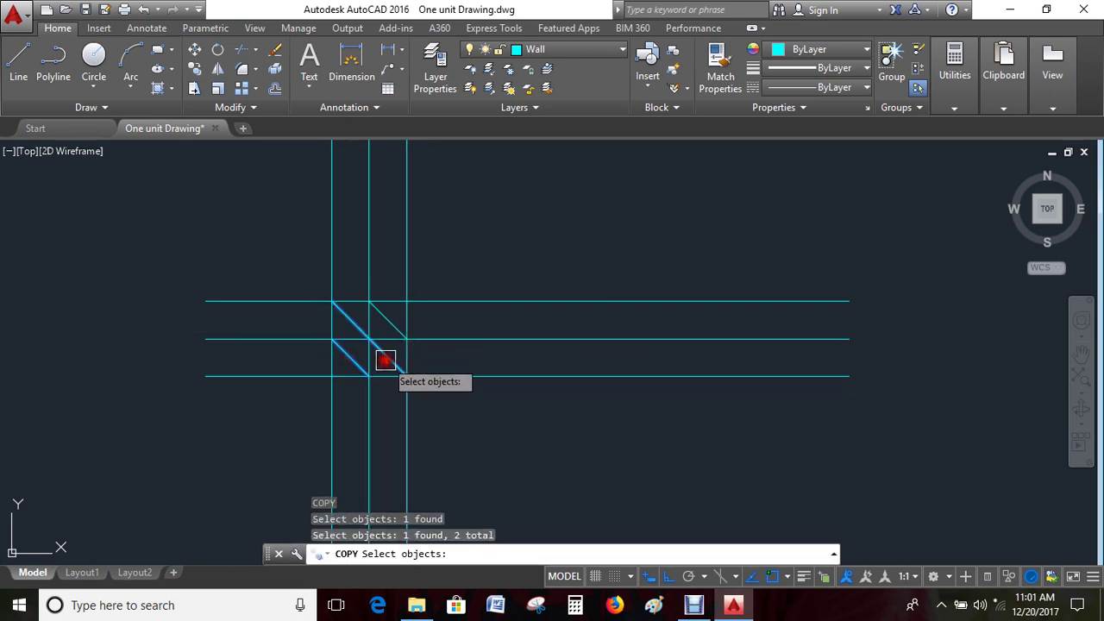
pyautogui.press('Escape')
pyautogui.press('Escape')
pyautogui.click(505, 234)
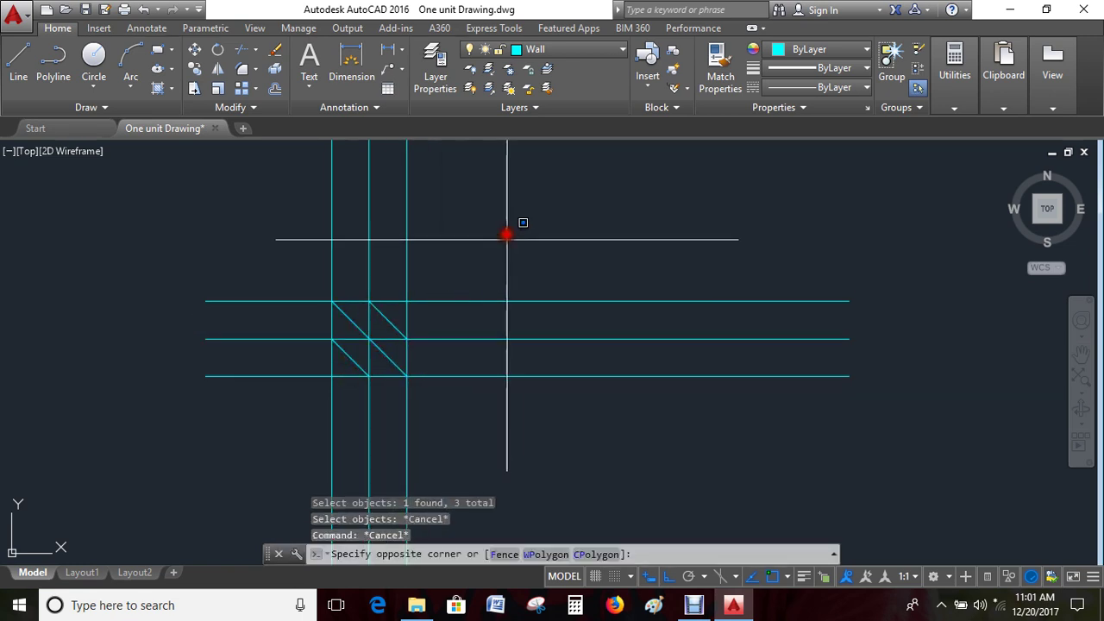
pyautogui.click(569, 50)
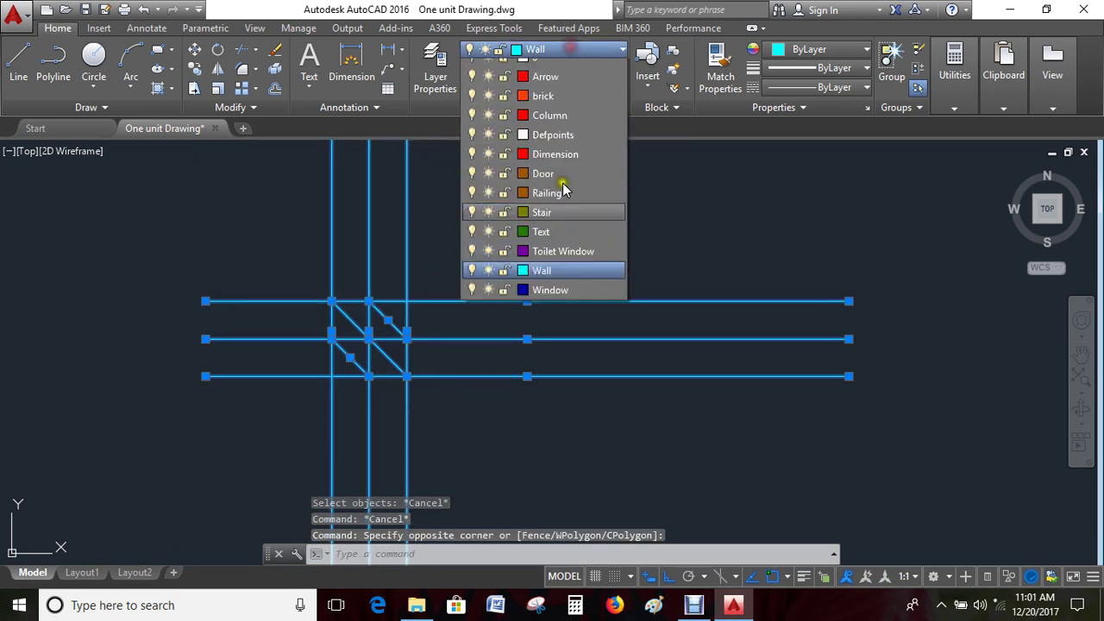
pyautogui.click(551, 301)
pyautogui.press('Escape')
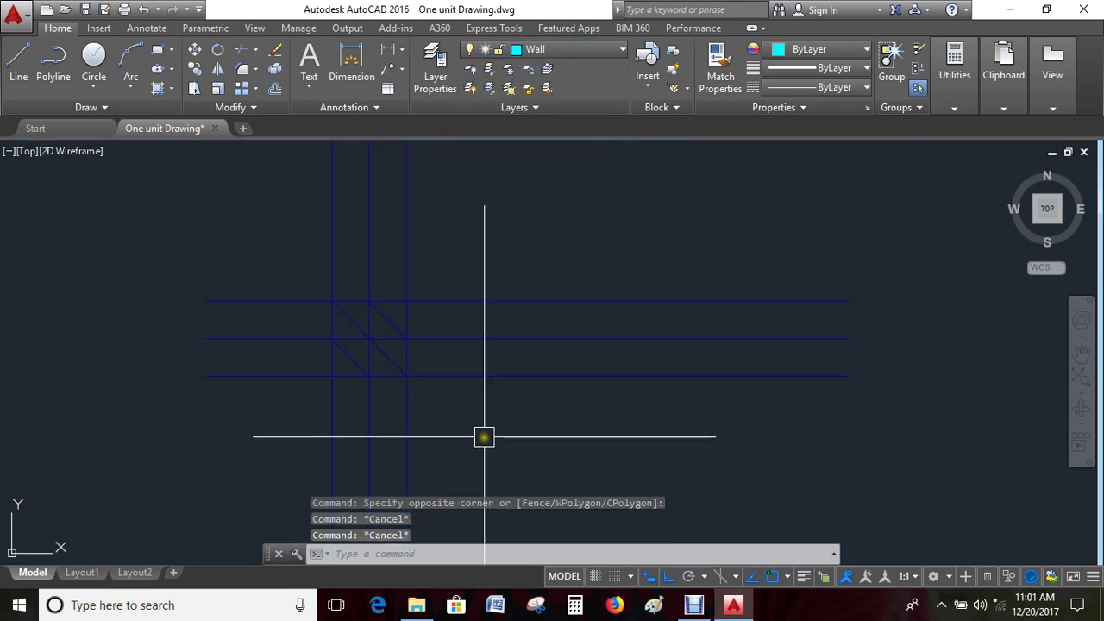
pyautogui.write('Co')
pyautogui.press('Return')
# Select both diagonal strokes for copying and set the copy base point
pyautogui.scroll(3, 357, 373)
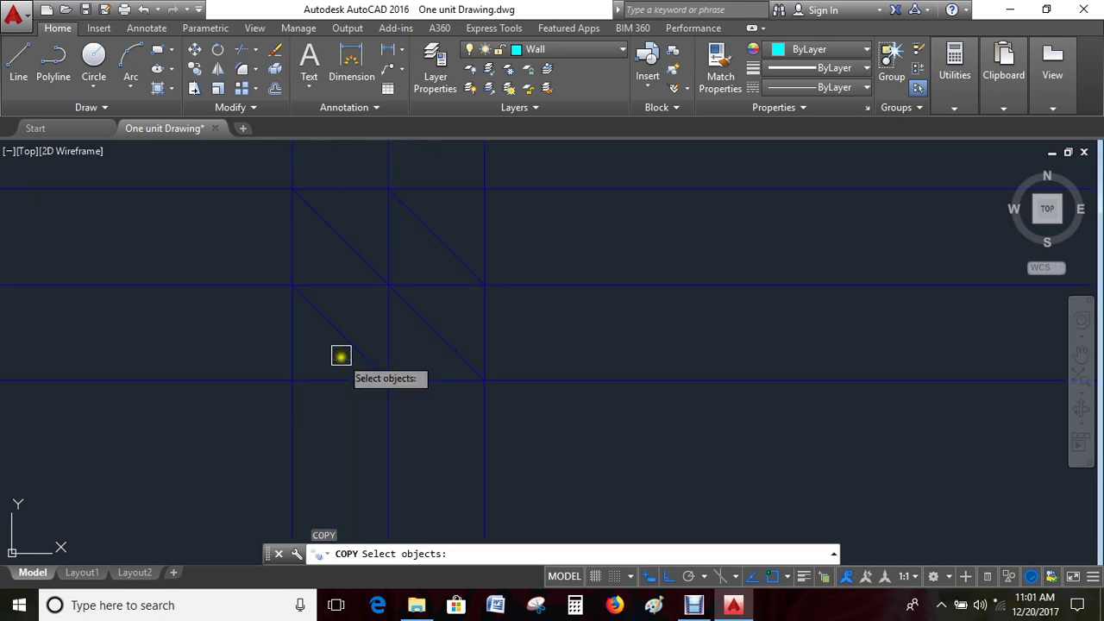
pyautogui.click(342, 343)
pyautogui.click(418, 318)
pyautogui.press('Return')
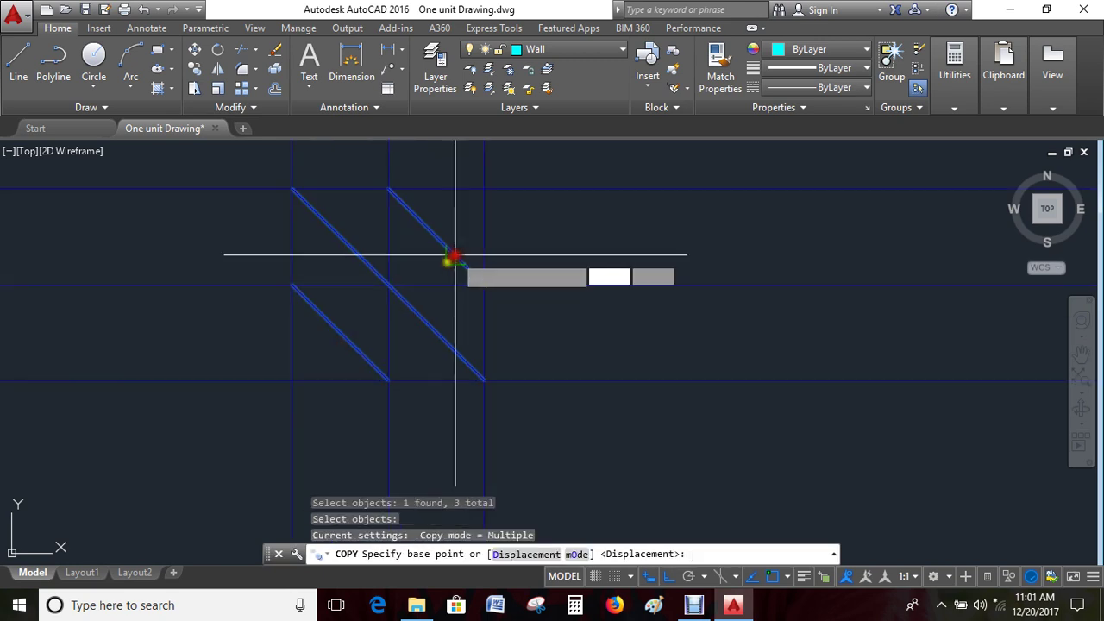
pyautogui.click(389, 287)
pyautogui.scroll(3, 392, 292)
pyautogui.scroll(-3, 690, 354)
pyautogui.moveTo(702, 357); pyautogui.dragTo(431, 383, button='middle')
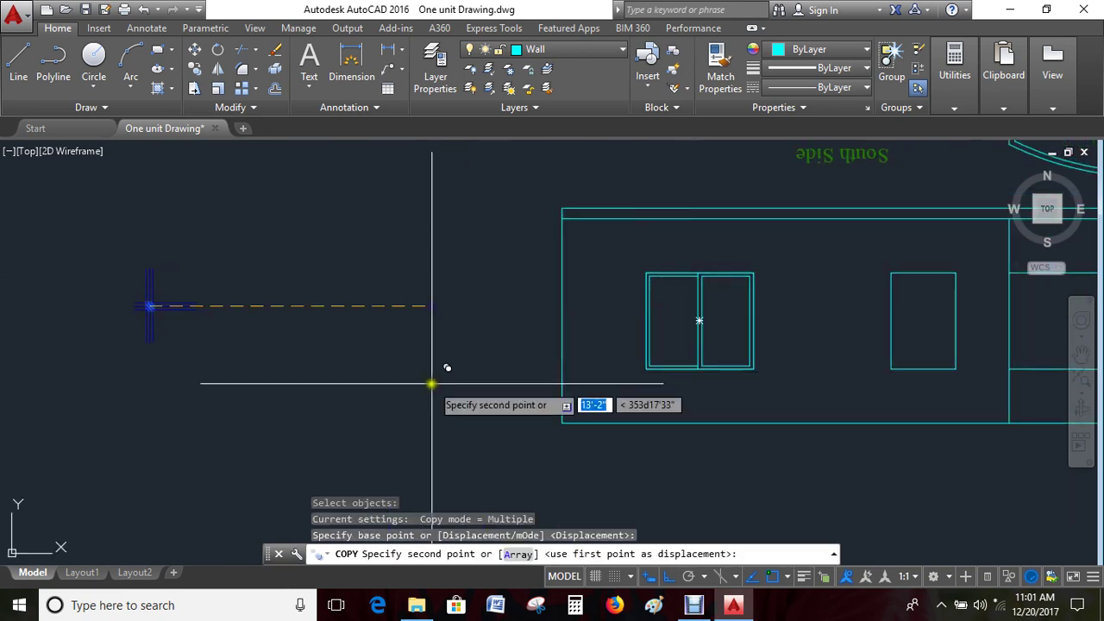
# With Ortho off, place five copies of the diagonal strokes across the left window pane
pyautogui.press('F8')
pyautogui.scroll(3, 647, 296)
pyautogui.moveTo(690, 296); pyautogui.dragTo(599, 256, button='middle')
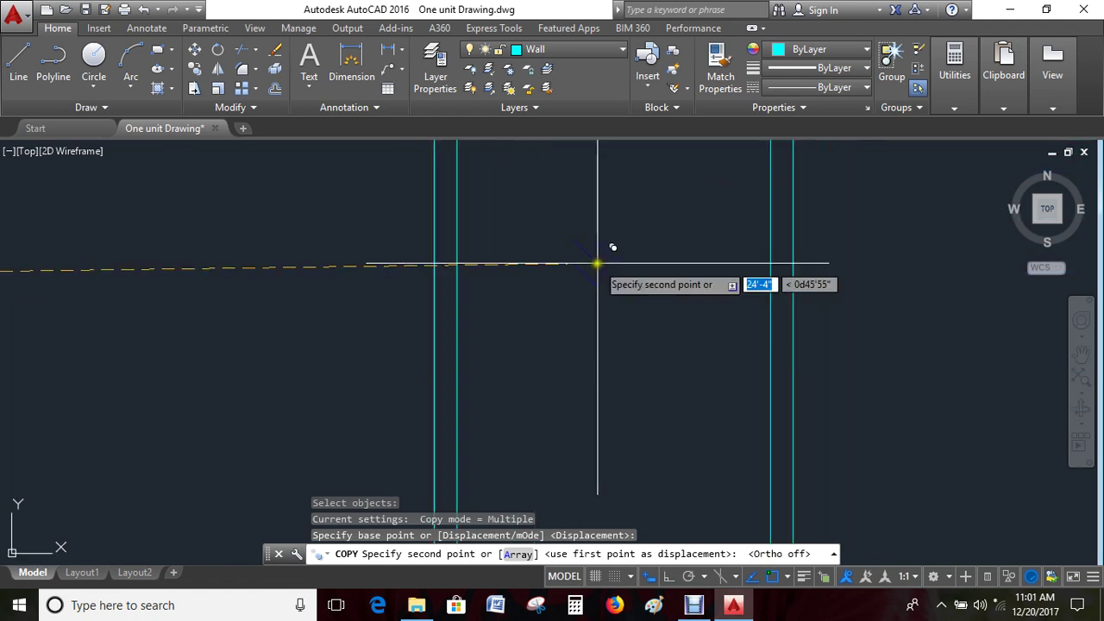
pyautogui.scroll(2, 594, 261)
pyautogui.click(567, 225)
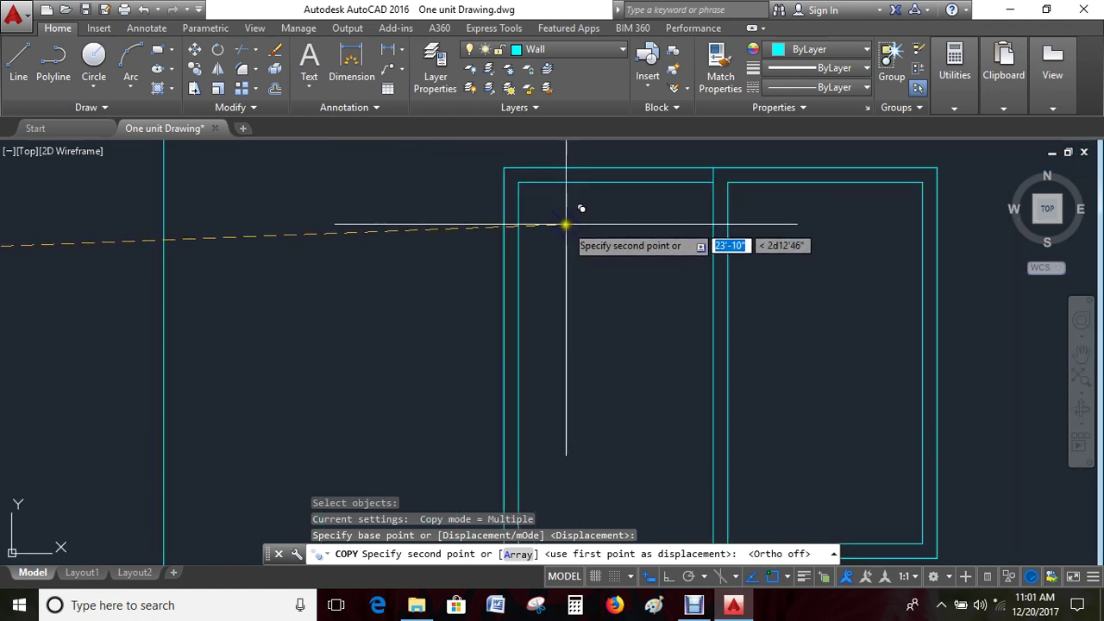
pyautogui.click(677, 272)
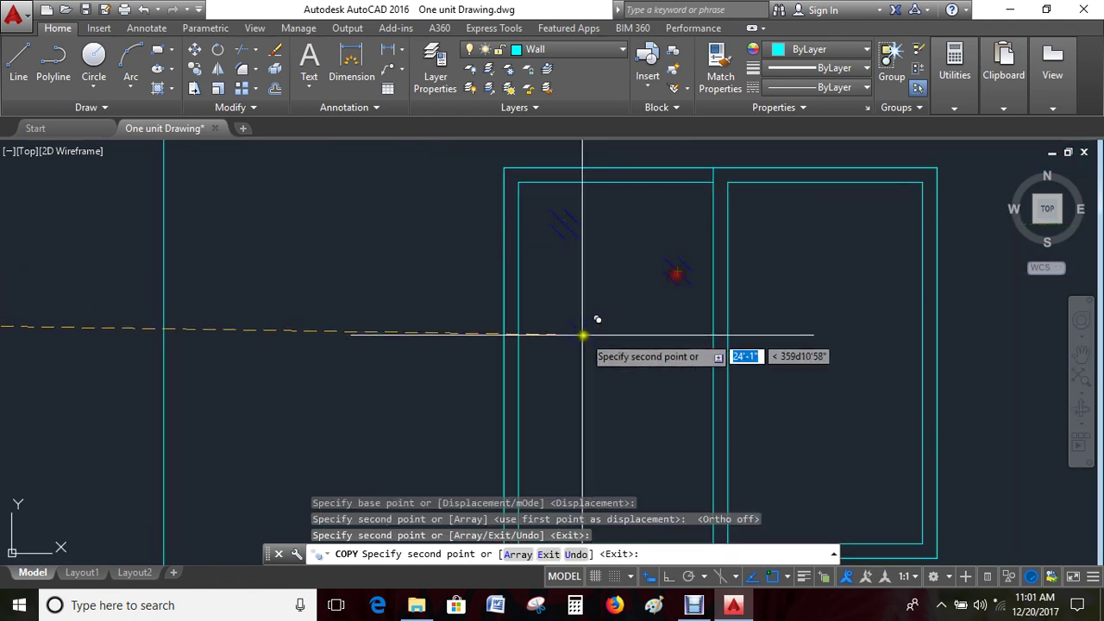
pyautogui.click(569, 338)
pyautogui.scroll(2, 569, 328)
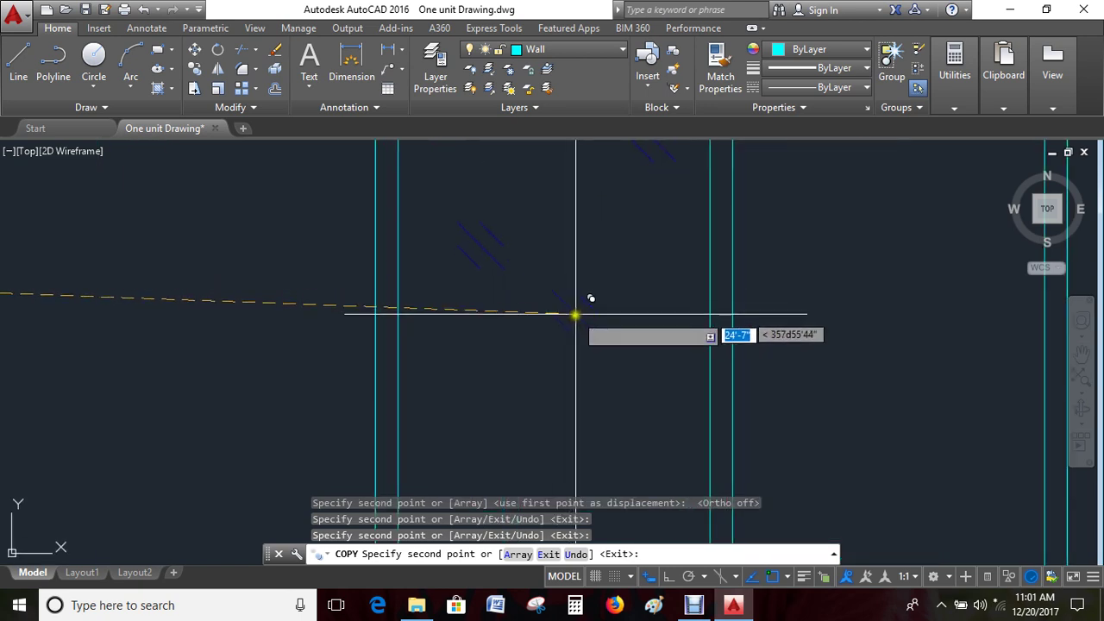
pyautogui.click(636, 362)
pyautogui.scroll(-2, 636, 363)
pyautogui.scroll(1, 584, 332)
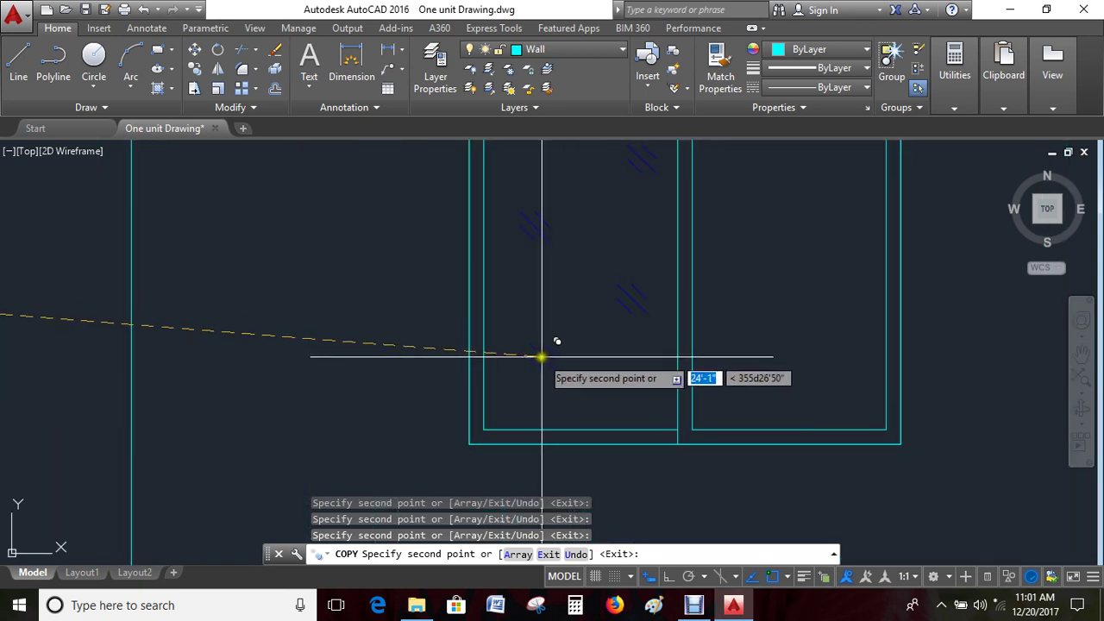
pyautogui.click(530, 352)
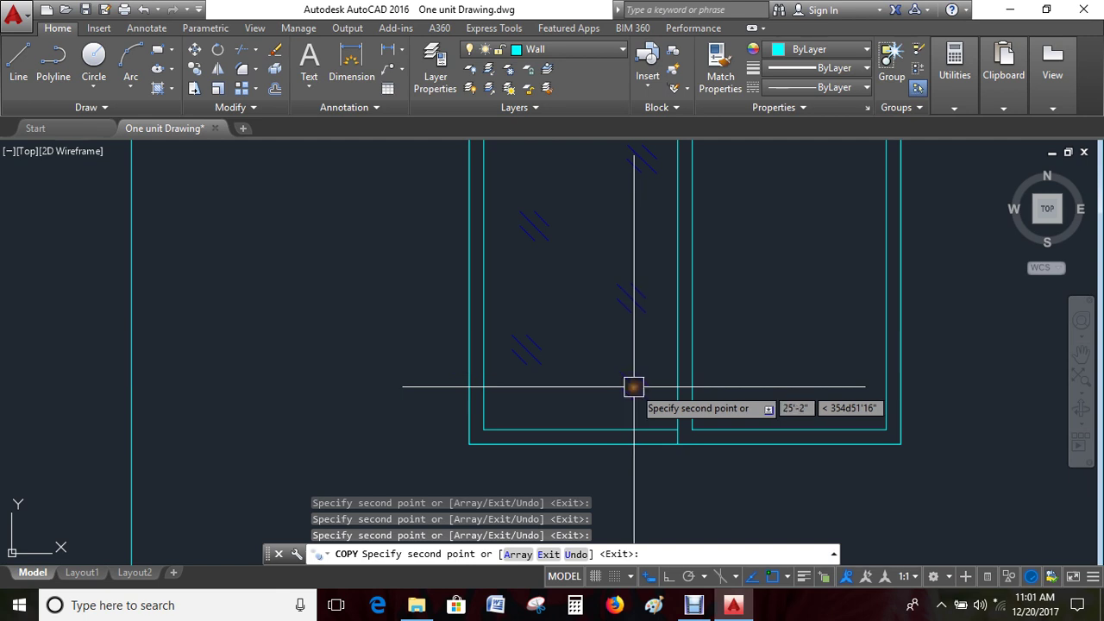
pyautogui.press('Escape')
pyautogui.scroll(-2, 606, 377)
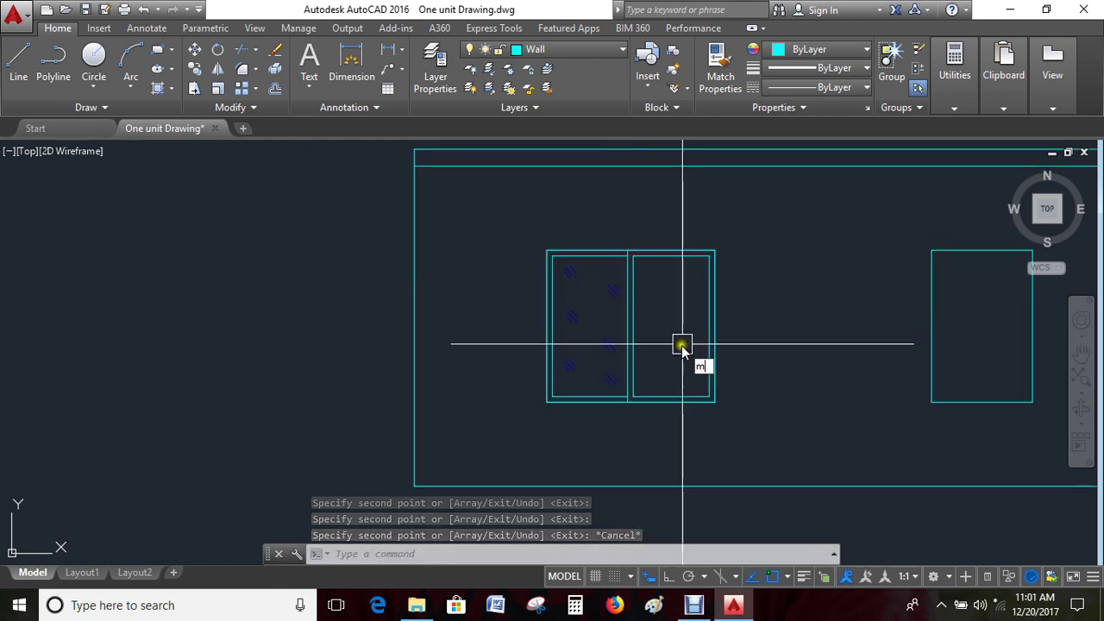
# Mirror the hatch marks across the mullion midpoint into the right pane, keeping the originals
pyautogui.write('mi')
pyautogui.press('Return')
pyautogui.scroll(5, 617, 276)
pyautogui.click(632, 235)
pyautogui.scroll(-5, 632, 235)
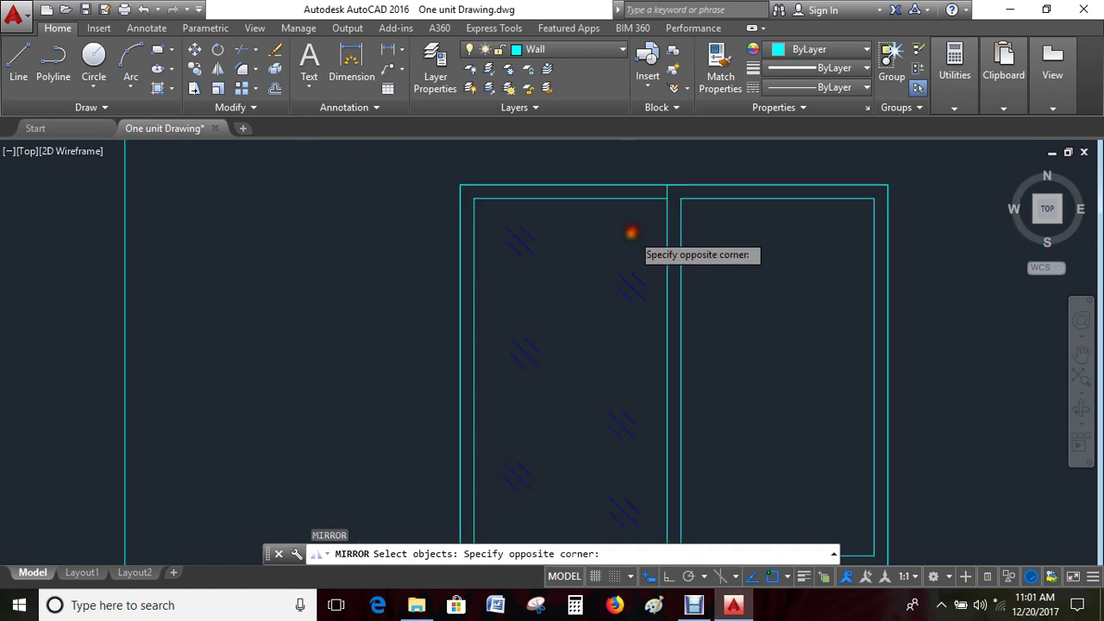
pyautogui.click(577, 347)
pyautogui.press('Return')
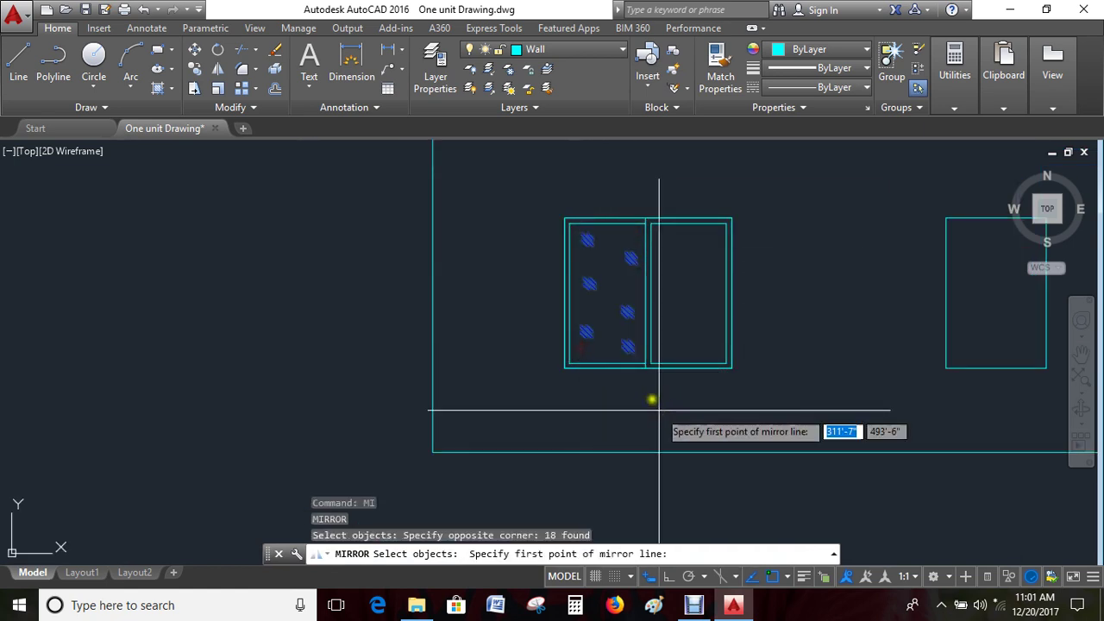
pyautogui.scroll(5, 646, 371)
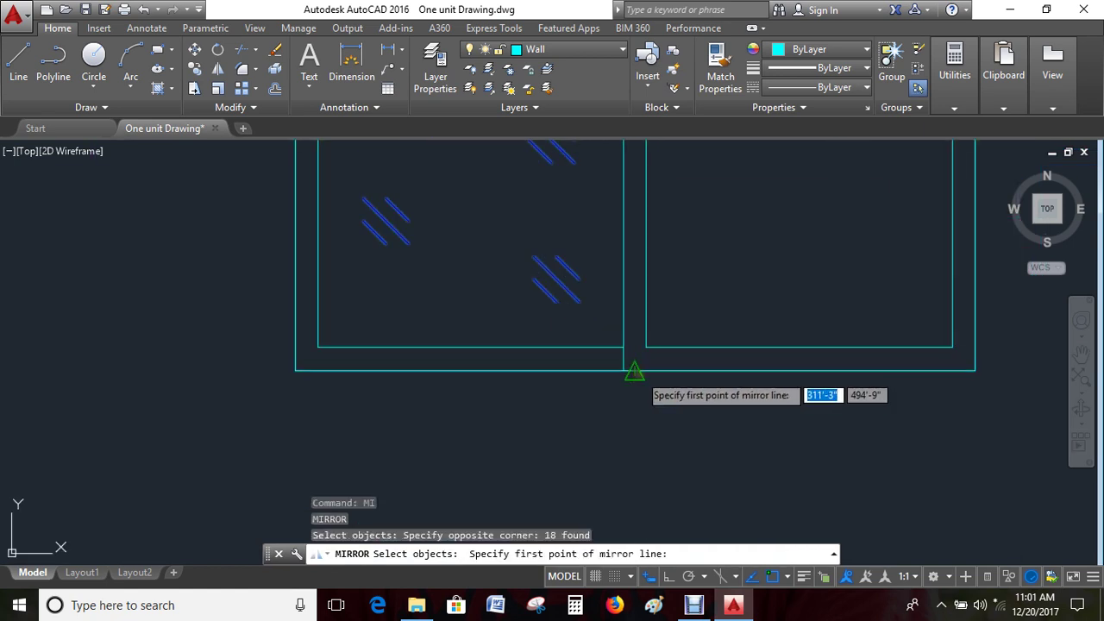
pyautogui.click(634, 370)
pyautogui.scroll(-5, 634, 371)
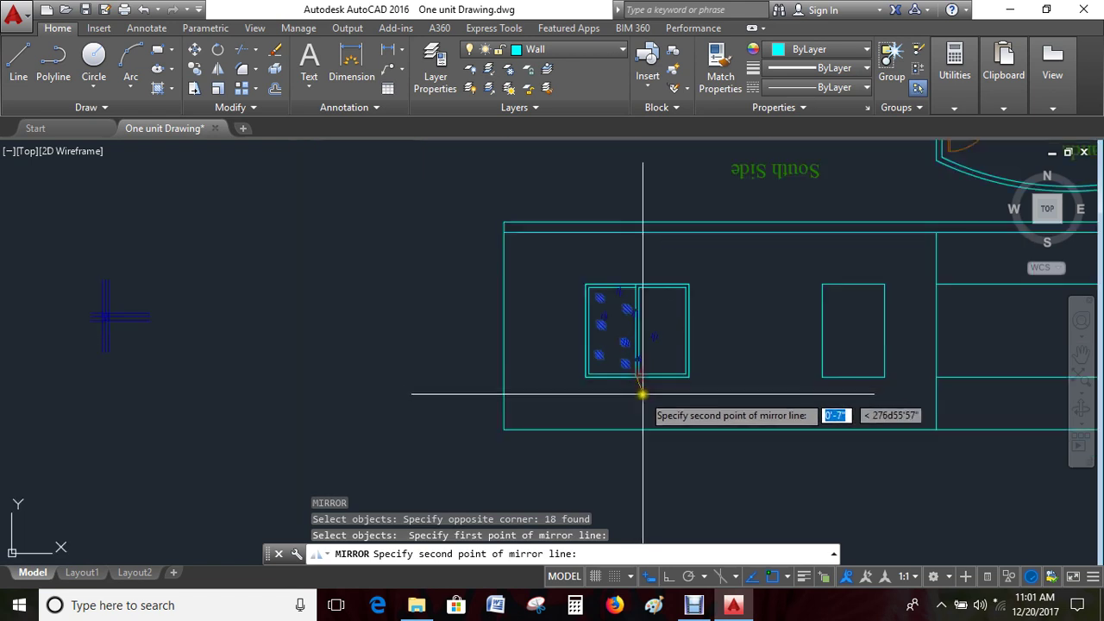
pyautogui.click(650, 485)
pyautogui.press('Return')
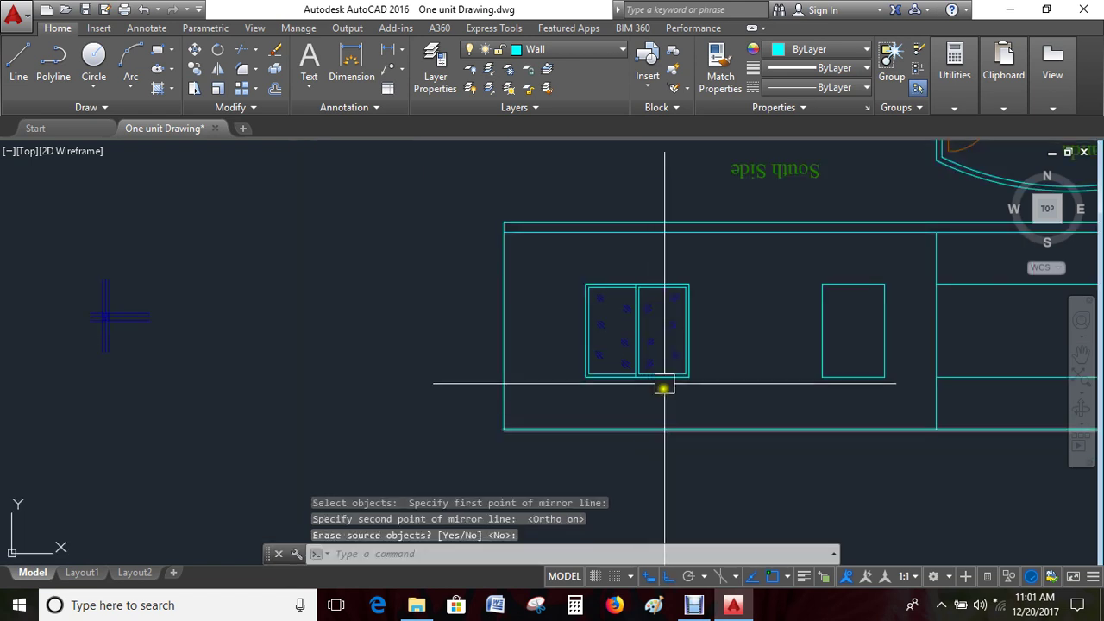
pyautogui.press('Escape')
# Try matching properties, then make Window the current layer
pyautogui.scroll(3, 752, 344)
pyautogui.write('MA')
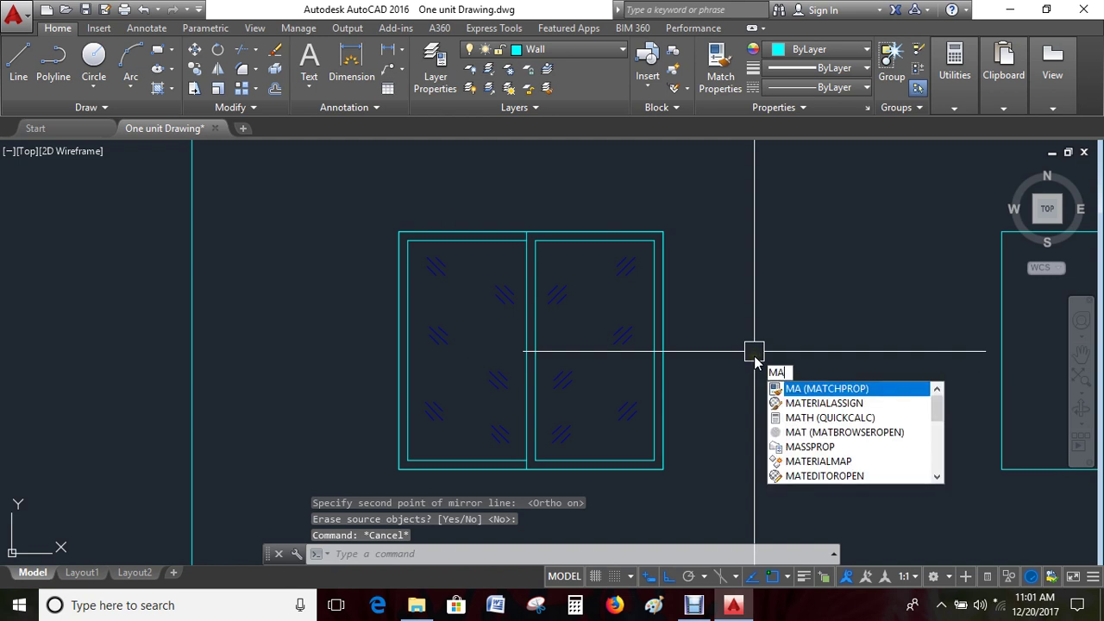
pyautogui.press('Return')
pyautogui.click(562, 376)
pyautogui.click(710, 202)
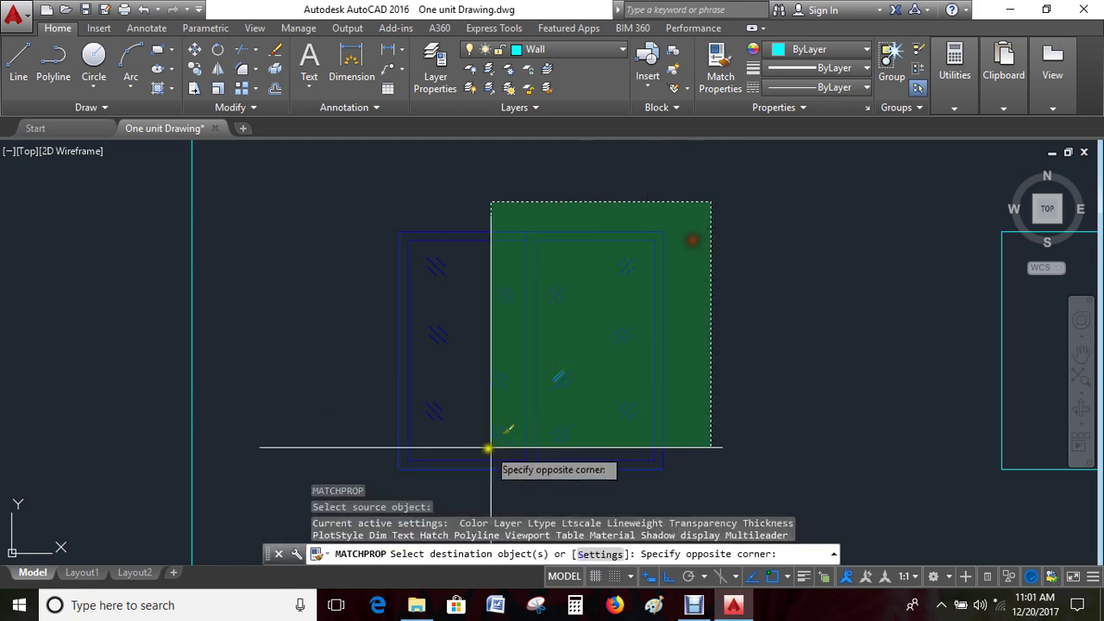
pyautogui.press('Escape')
pyautogui.press('Escape')
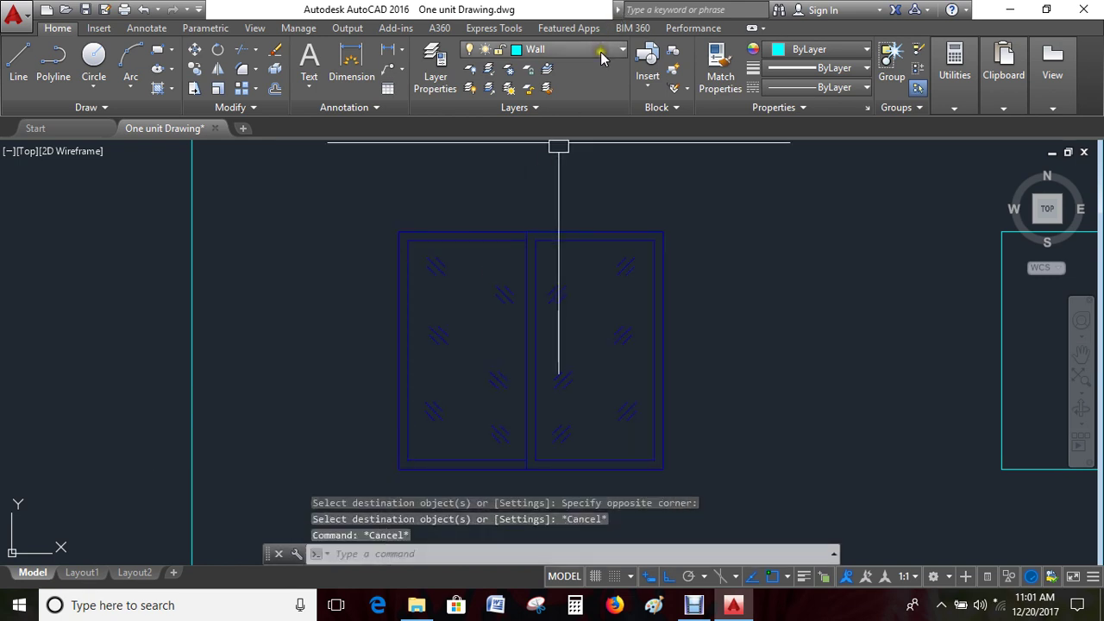
pyautogui.click(600, 52)
pyautogui.click(539, 300)
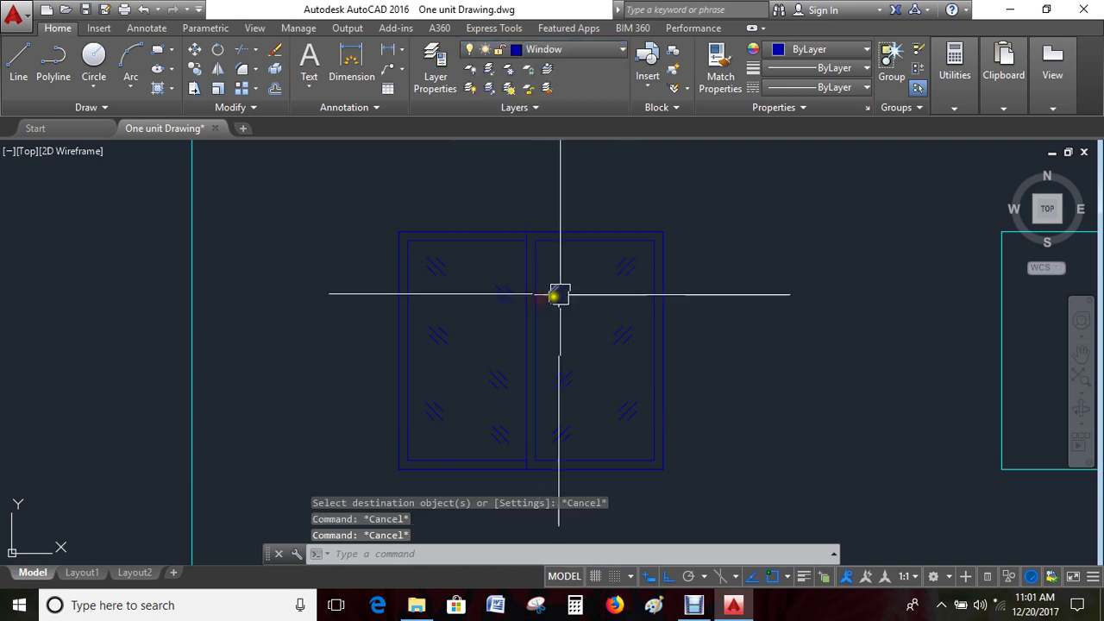
pyautogui.scroll(-6, 558, 295)
pyautogui.click(595, 270)
# Convert the selected 45 south window objects into a block named 'win 5 south'
pyautogui.click(518, 337)
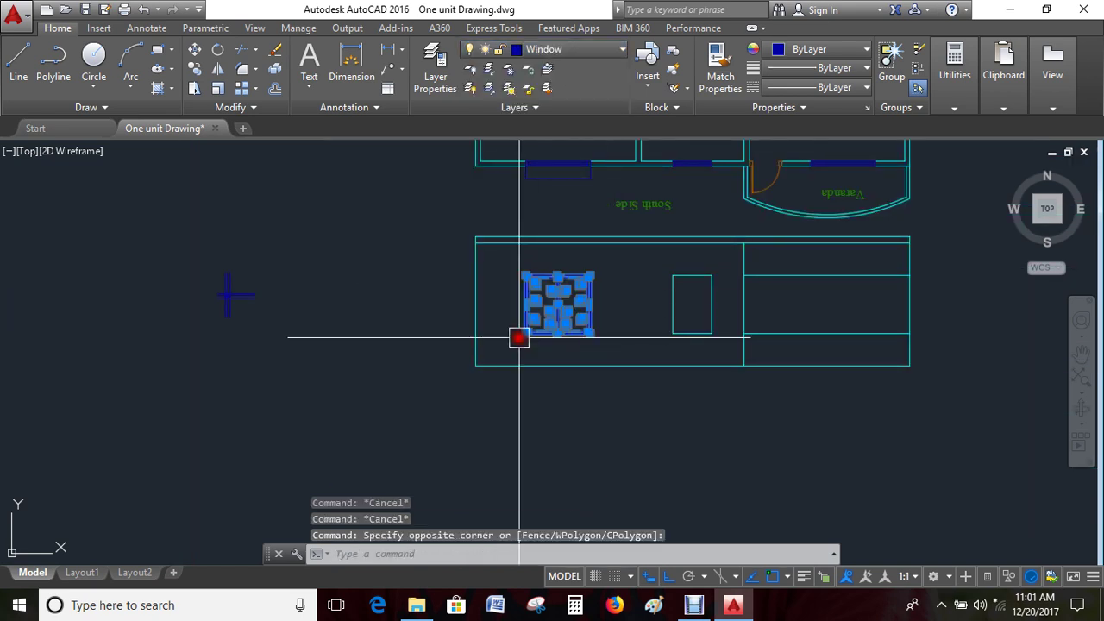
pyautogui.moveTo(517, 337)
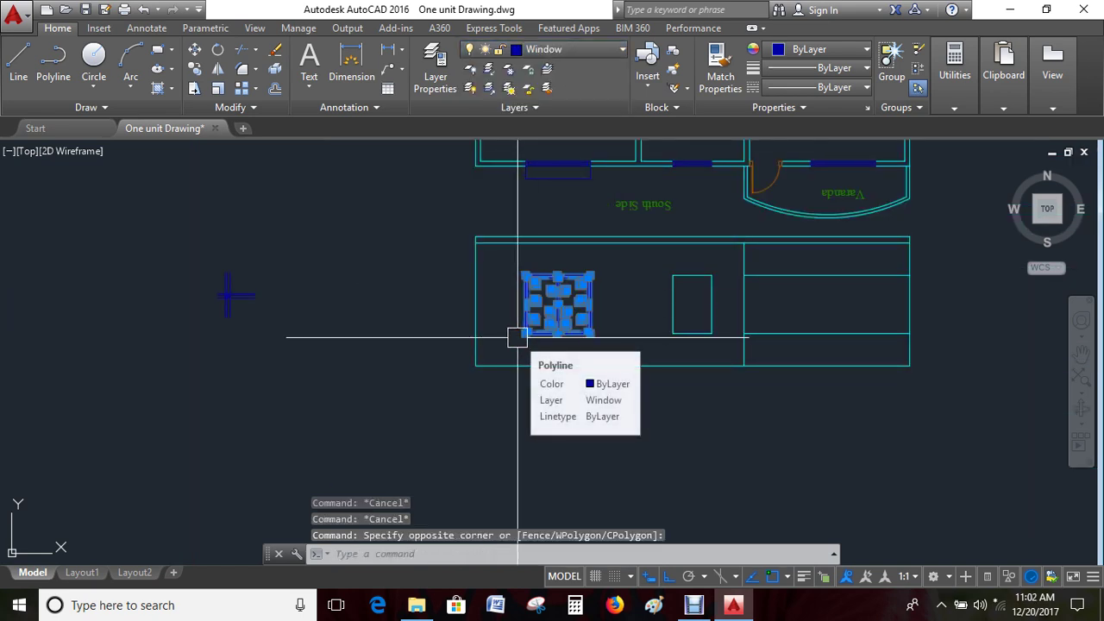
pyautogui.write('b')
pyautogui.press('Return')
pyautogui.write('win 5 south')
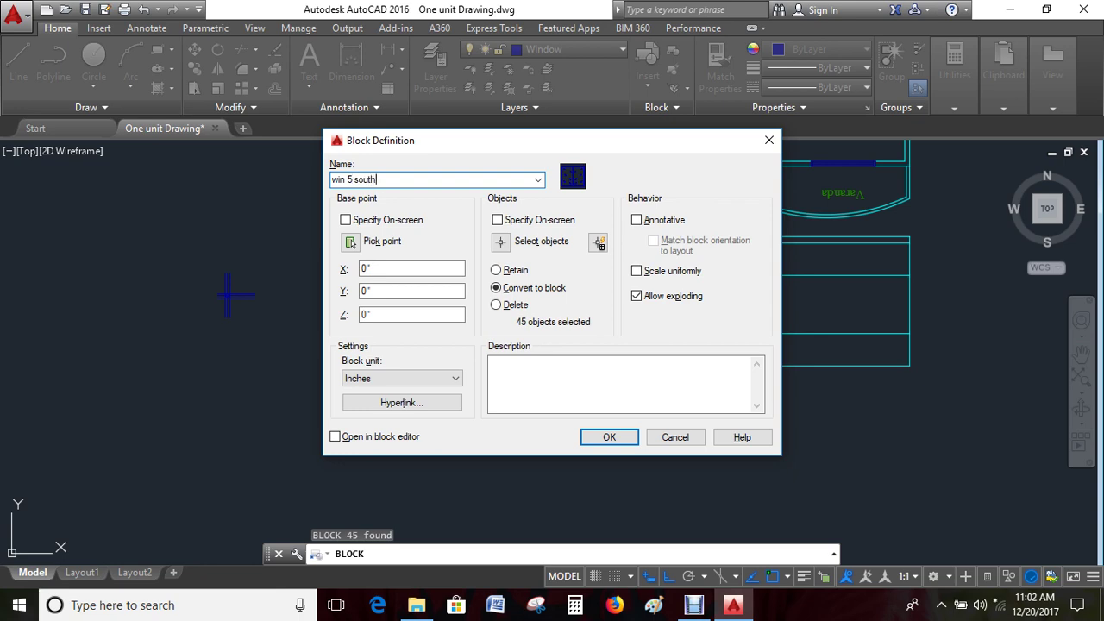
pyautogui.click(607, 439)
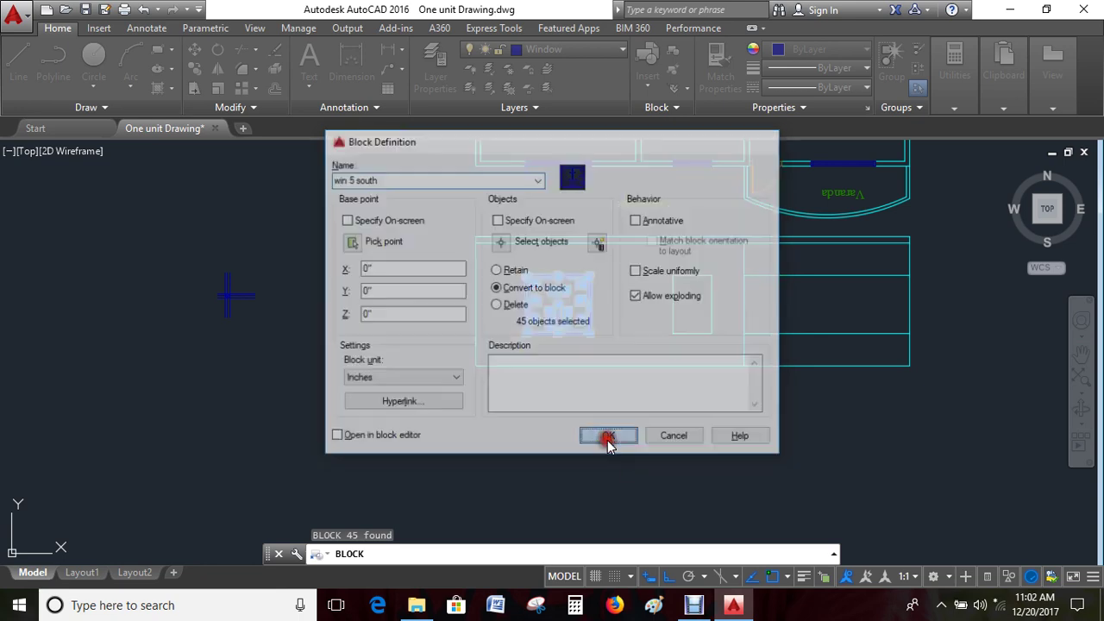
pyautogui.moveTo(607, 327); pyautogui.dragTo(623, 369, button='middle')
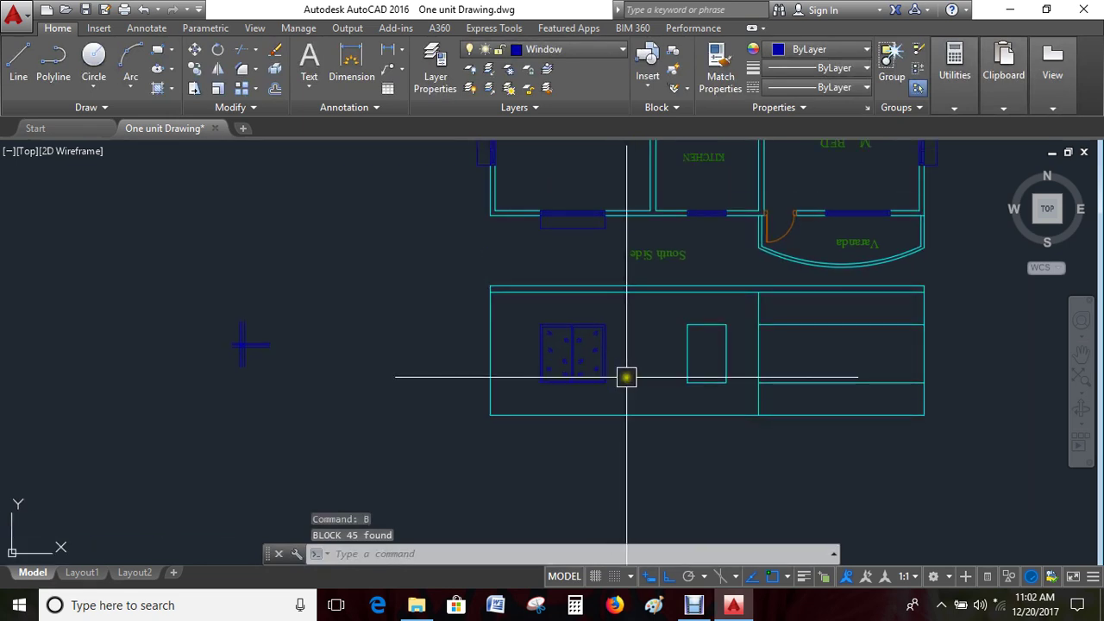
# Draw a line along the frame top from its left corner to its right corner
pyautogui.scroll(5, 549, 256)
pyautogui.scroll(-3, 569, 245)
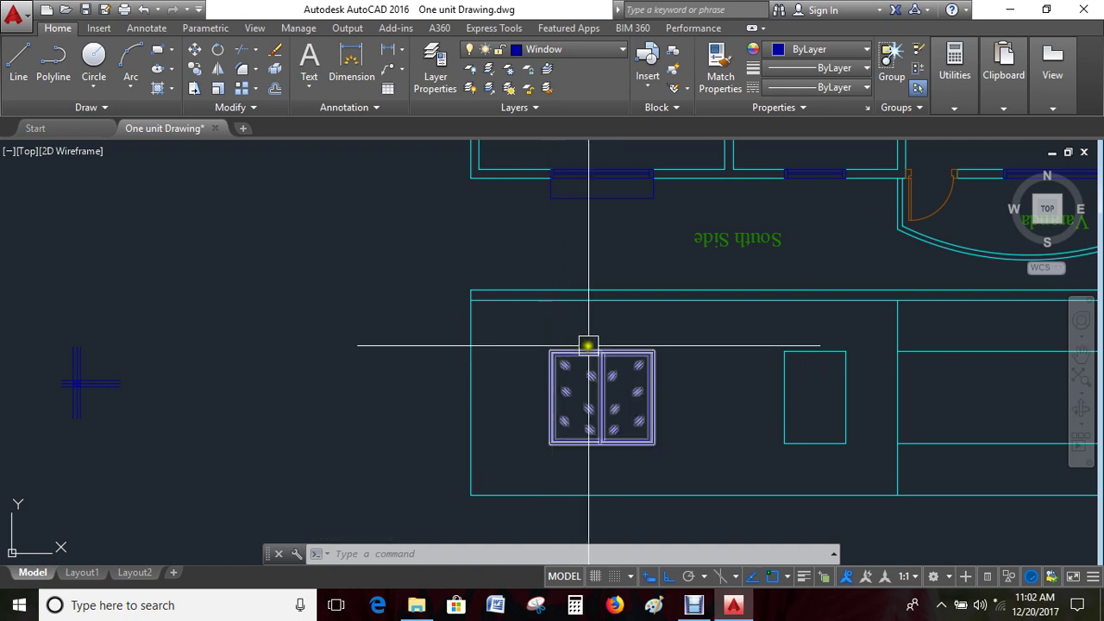
pyautogui.scroll(4, 546, 340)
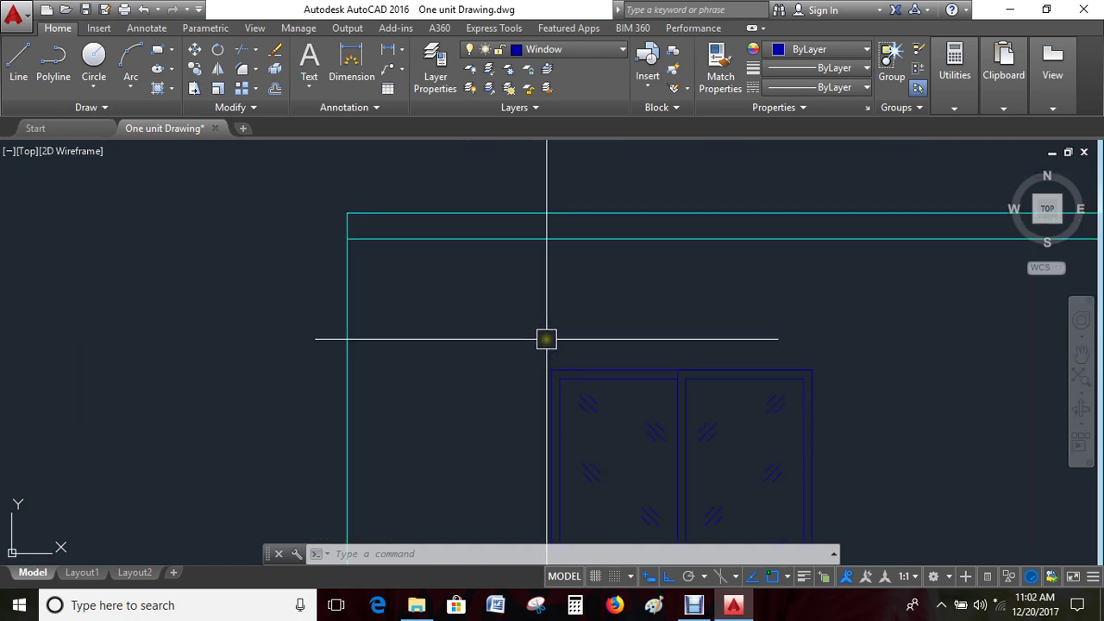
pyautogui.write('l')
pyautogui.press('Return')
pyautogui.scroll(2, 552, 349)
pyautogui.click(548, 380)
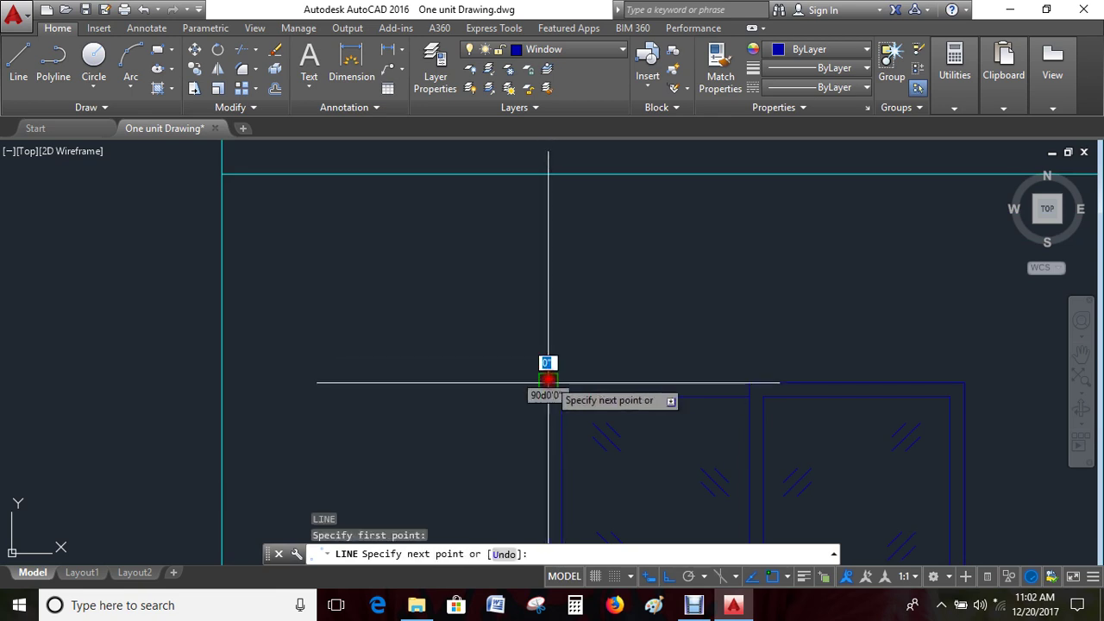
pyautogui.moveTo(905, 392); pyautogui.dragTo(478, 382, button='middle')
pyautogui.click(539, 371)
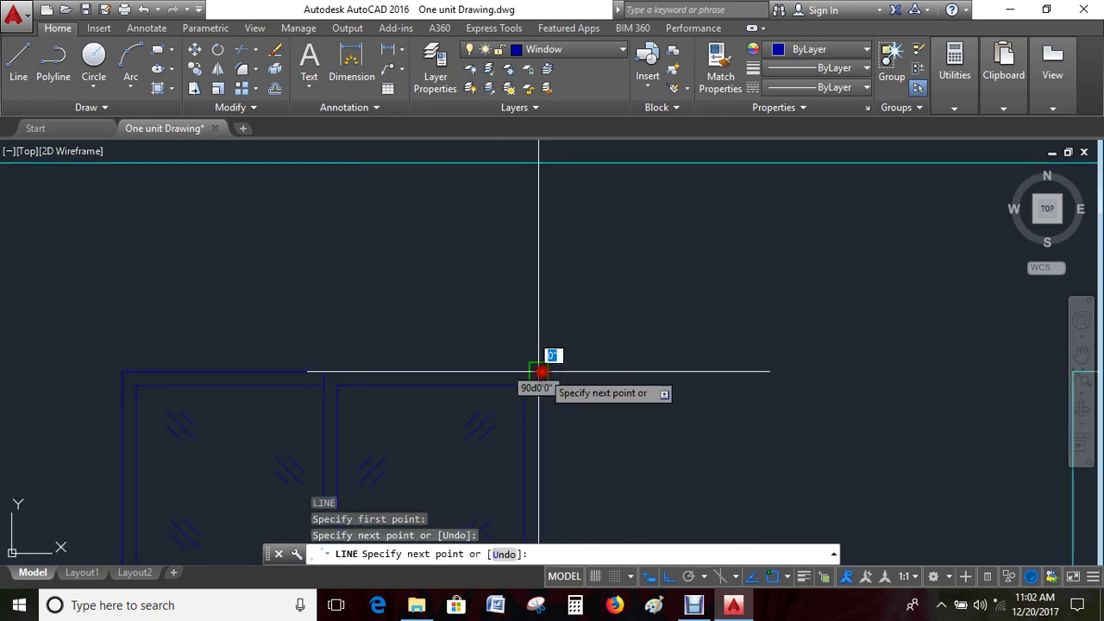
pyautogui.press('Escape')
# Offset the top line upward by 3, twice
pyautogui.press('Return')
pyautogui.write('3')
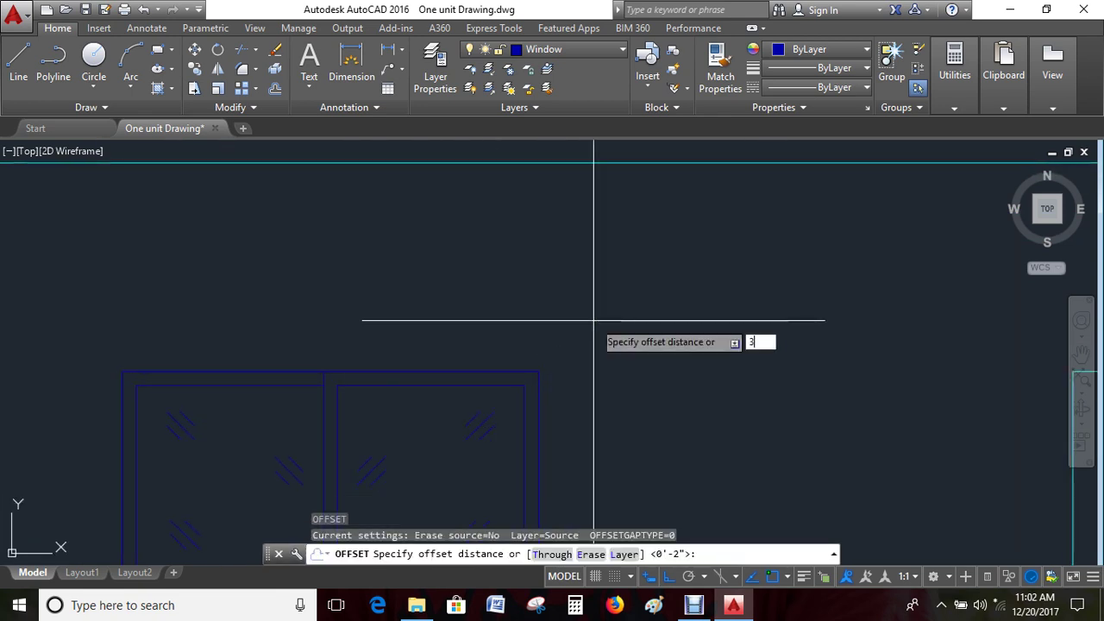
pyautogui.press('Return')
pyautogui.click(444, 372)
pyautogui.click(468, 296)
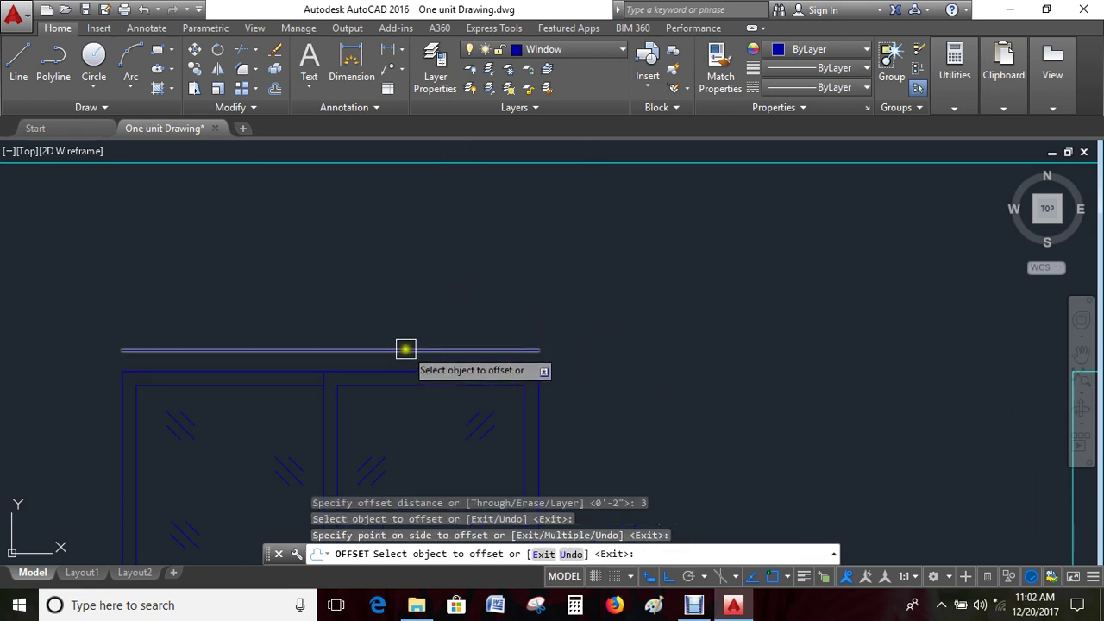
pyautogui.click(405, 350)
pyautogui.click(440, 266)
pyautogui.press('Escape')
# Close both strip ends with short vertical lines and delete the original frame-top line
pyautogui.write('l')
pyautogui.press('Return')
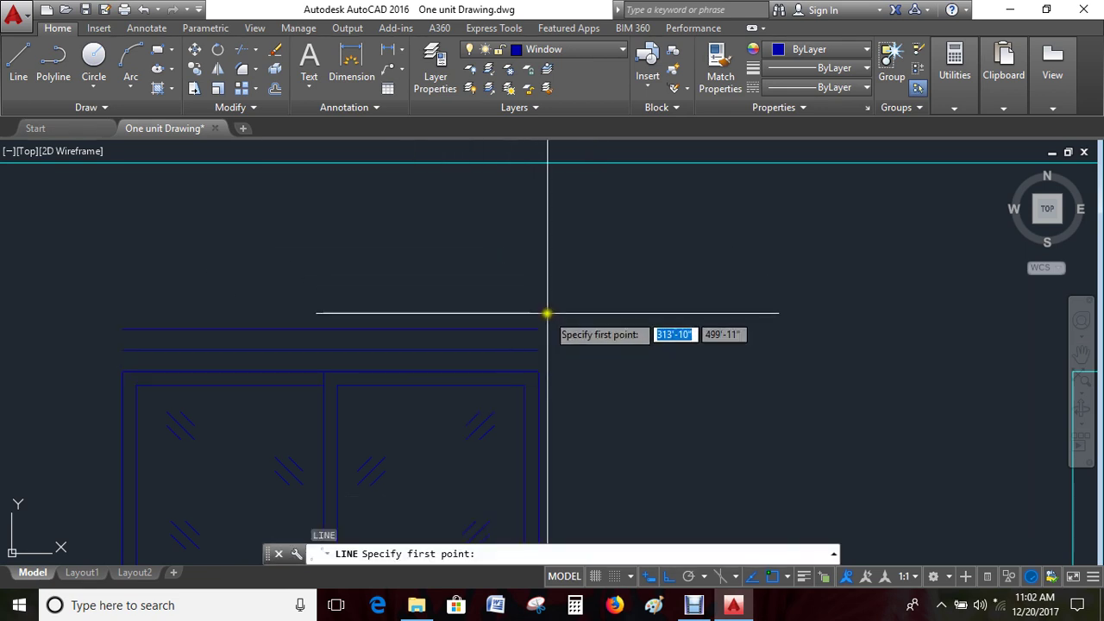
pyautogui.click(538, 328)
pyautogui.click(539, 350)
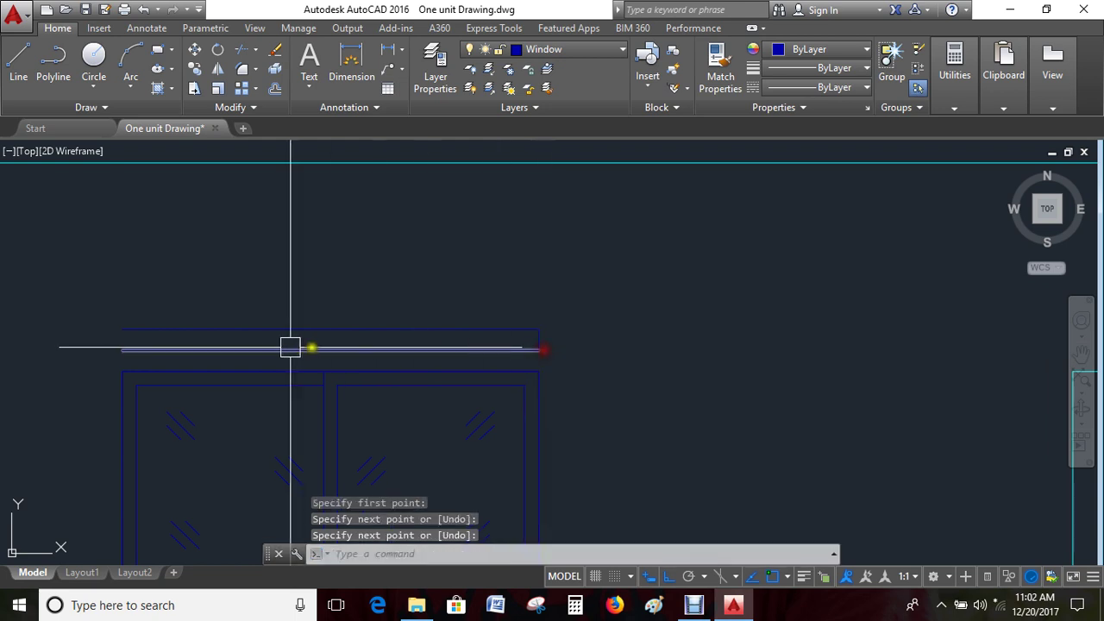
pyautogui.press('Return')
pyautogui.press('Return')
pyautogui.click(122, 330)
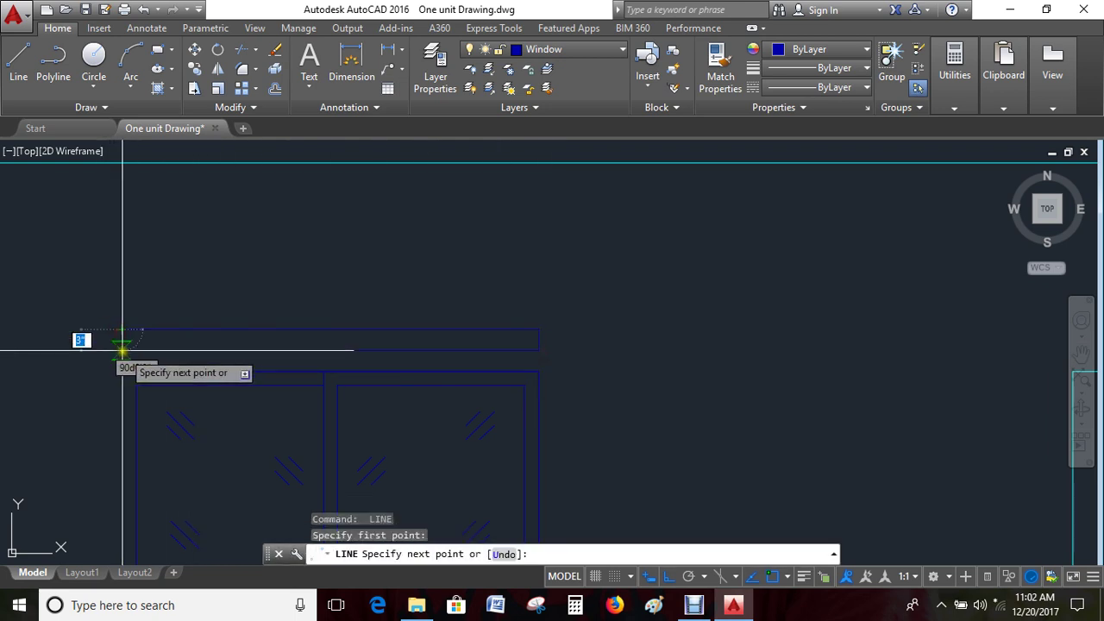
pyautogui.click(122, 350)
pyautogui.press('Escape')
pyautogui.press('Escape')
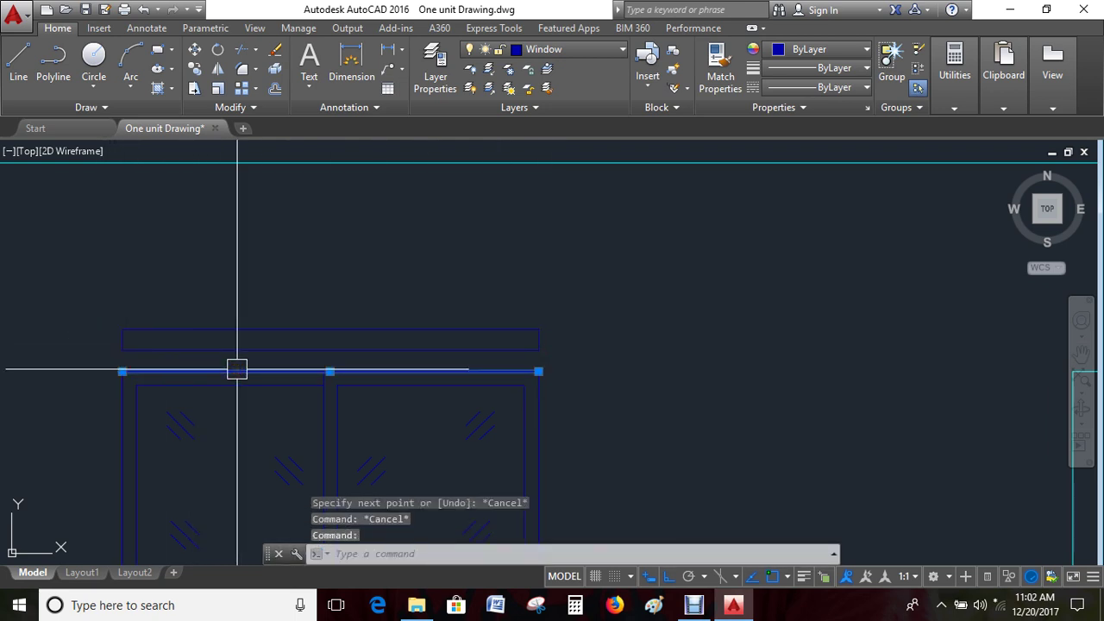
pyautogui.press('Delete')
pyautogui.scroll(-5, 294, 360)
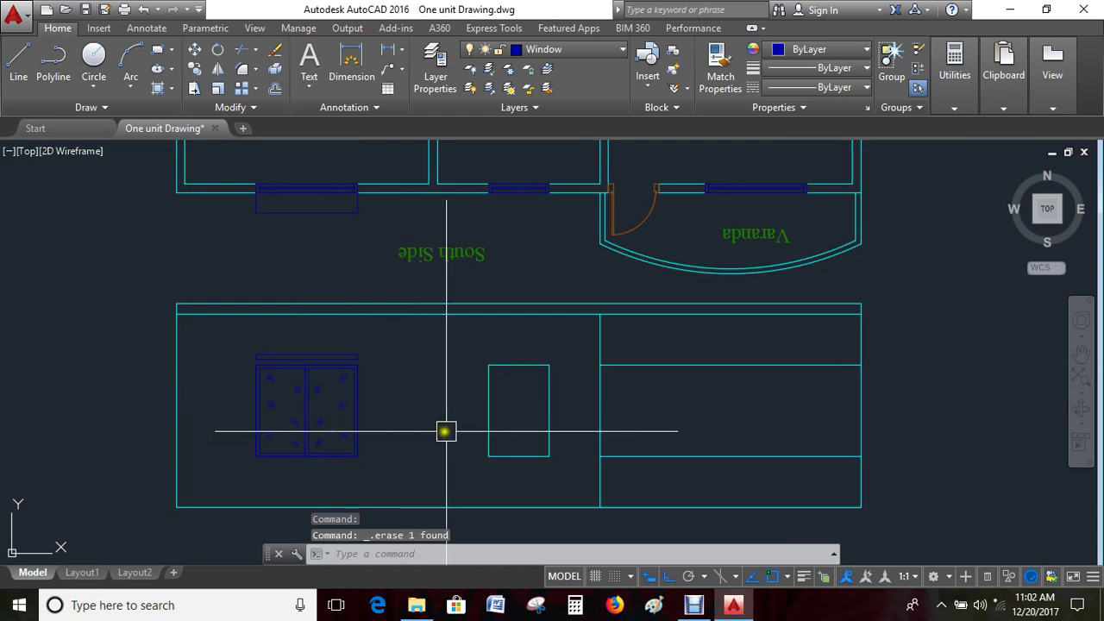
pyautogui.moveTo(445, 431); pyautogui.dragTo(342, 412, button='middle')
pyautogui.write('rec')
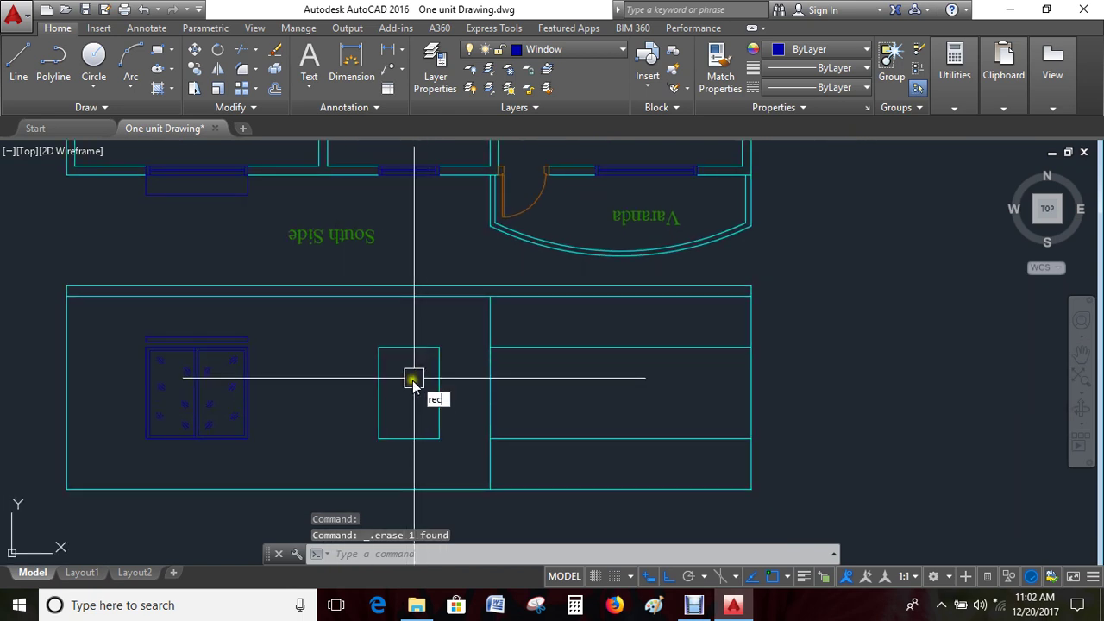
# Draw a rectangle over the middle opening and offset it 2 inward
pyautogui.press('Return')
pyautogui.click(382, 352)
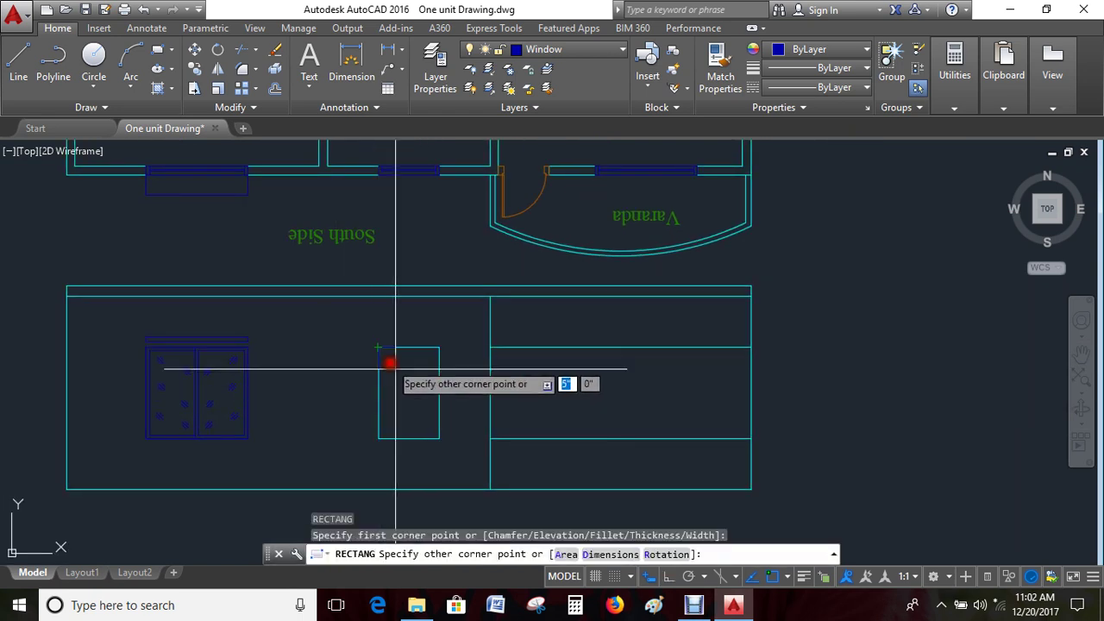
pyautogui.write('d')
pyautogui.press('Return')
pyautogui.press('Return')
pyautogui.click(429, 401)
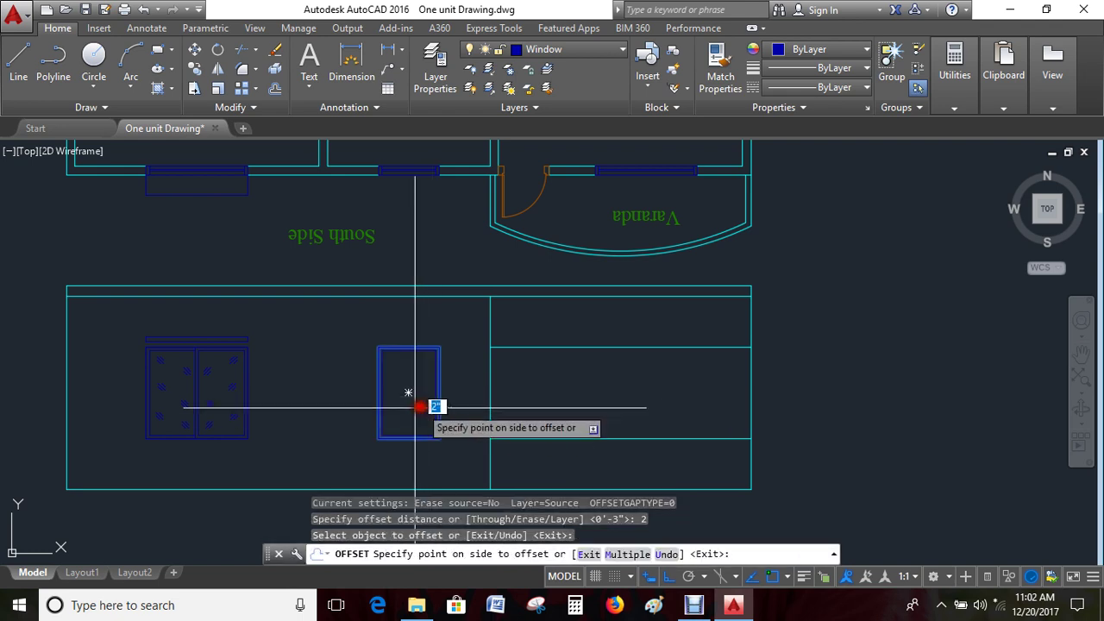
pyautogui.press('Escape')
pyautogui.press('Escape')
pyautogui.write('l')
pyautogui.press('Return')
# Draw a vertical centre divider down the frame, then briefly start a dimension
pyautogui.scroll(5, 405, 400)
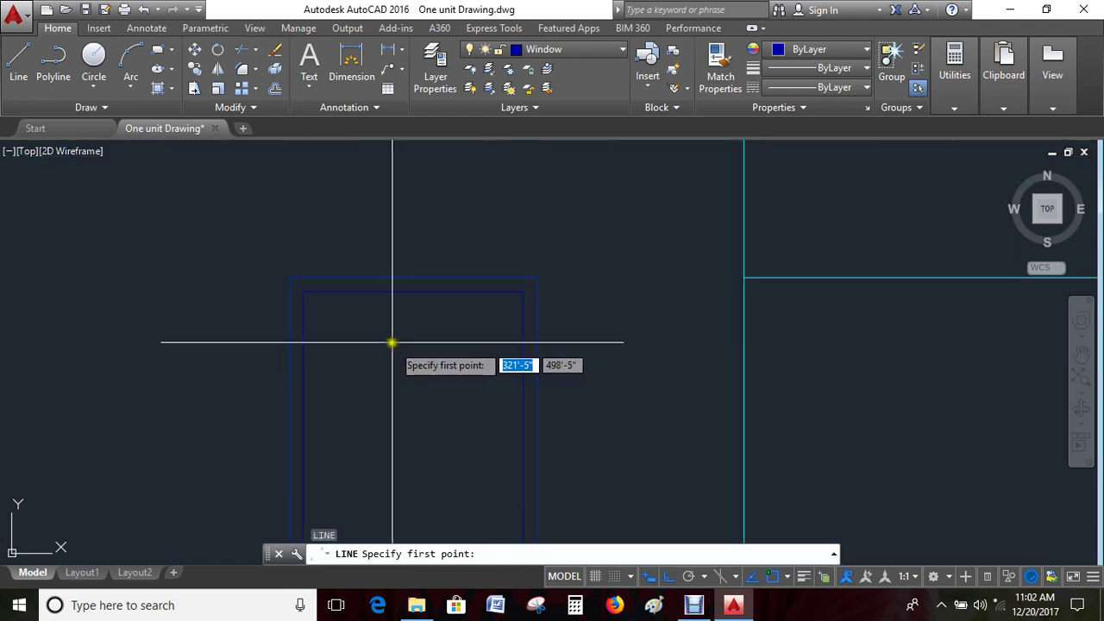
pyautogui.scroll(-5, 411, 276)
pyautogui.click(415, 323)
pyautogui.scroll(5, 415, 280)
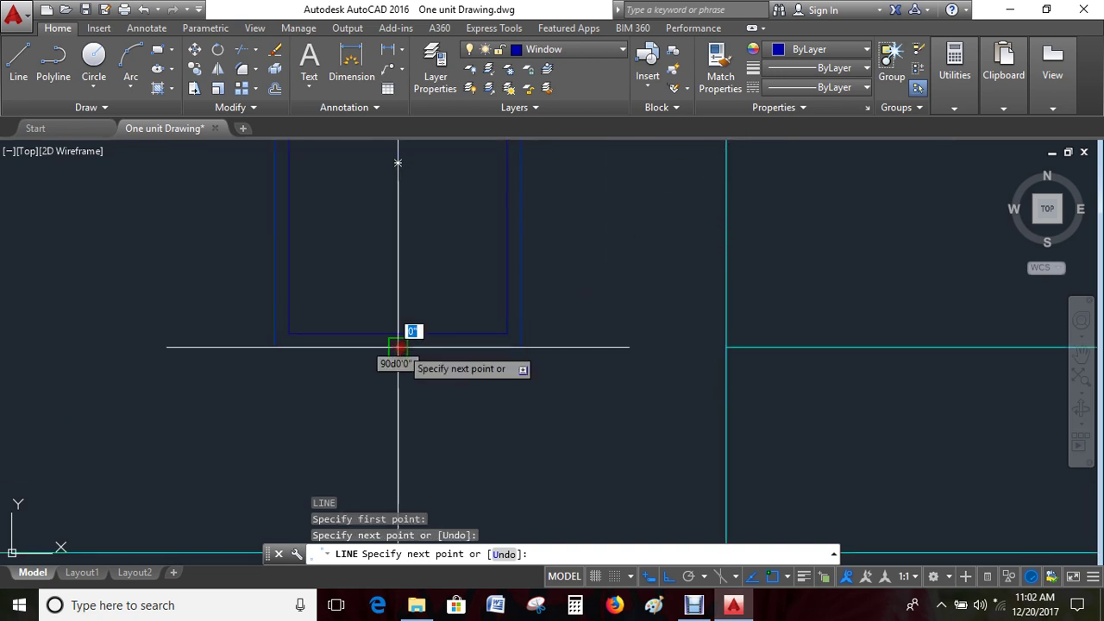
pyautogui.press('Escape')
pyautogui.click(348, 54)
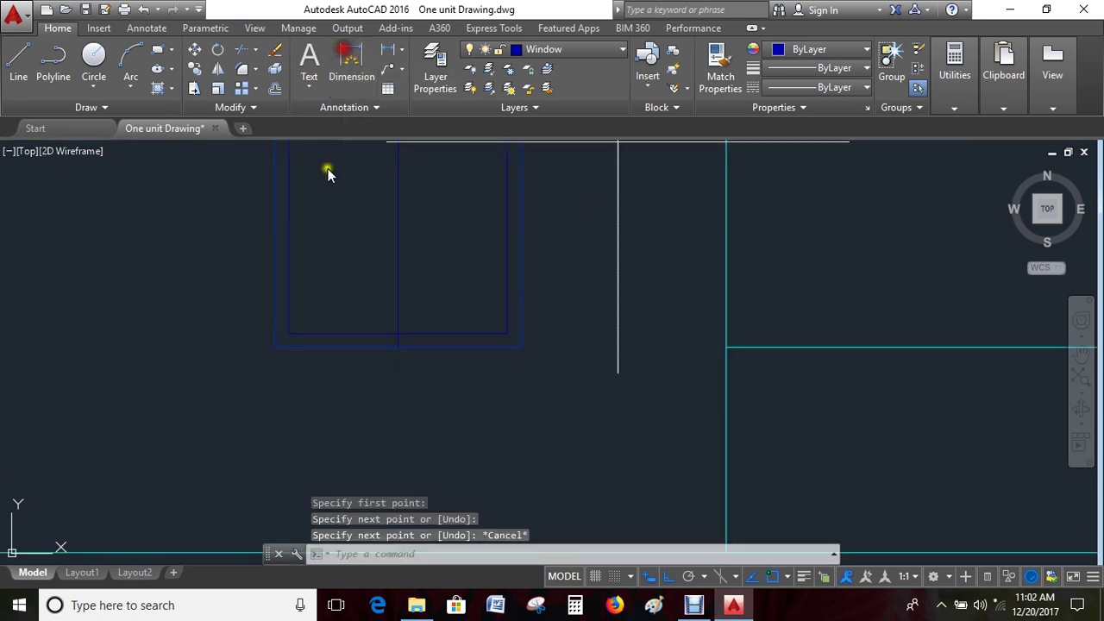
pyautogui.click(274, 347)
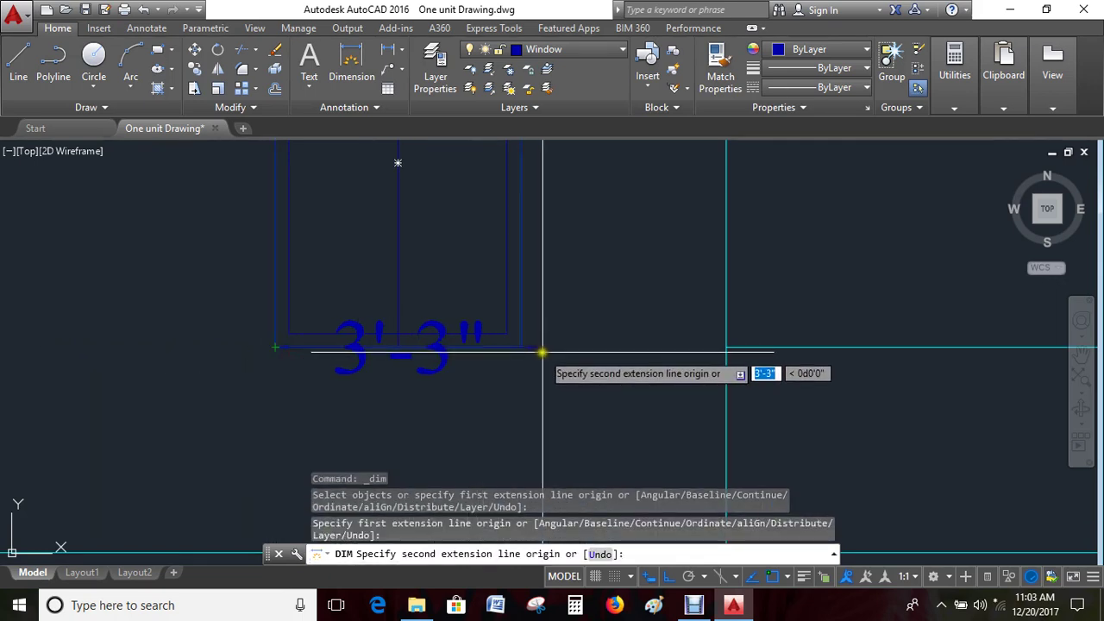
pyautogui.press('Escape')
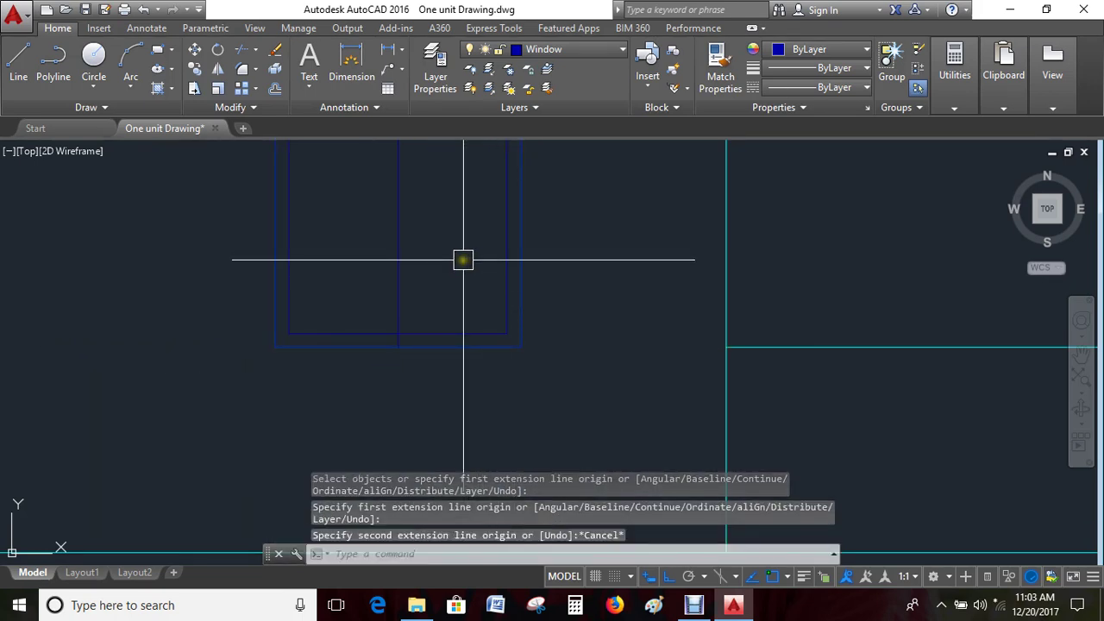
# Offset the centre divider 1 unit to each side and delete the original divider
pyautogui.write('o')
pyautogui.press('Return')
pyautogui.write('1')
pyautogui.press('Return')
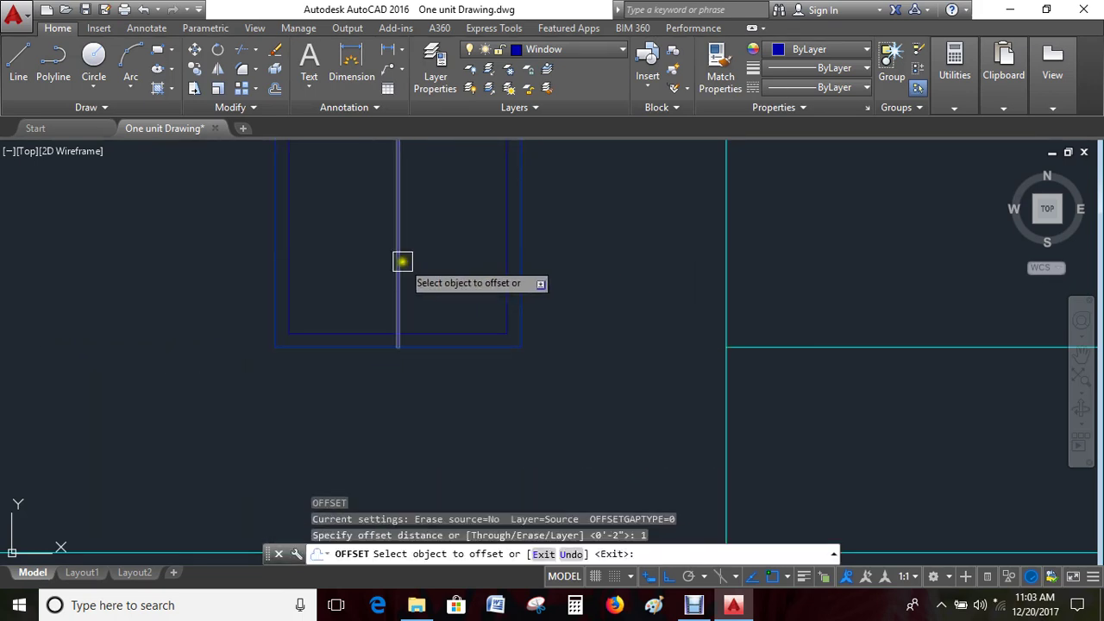
pyautogui.click(403, 261)
pyautogui.click(468, 290)
pyautogui.scroll(3, 406, 276)
pyautogui.click(403, 296)
pyautogui.click(345, 296)
pyautogui.press('Escape')
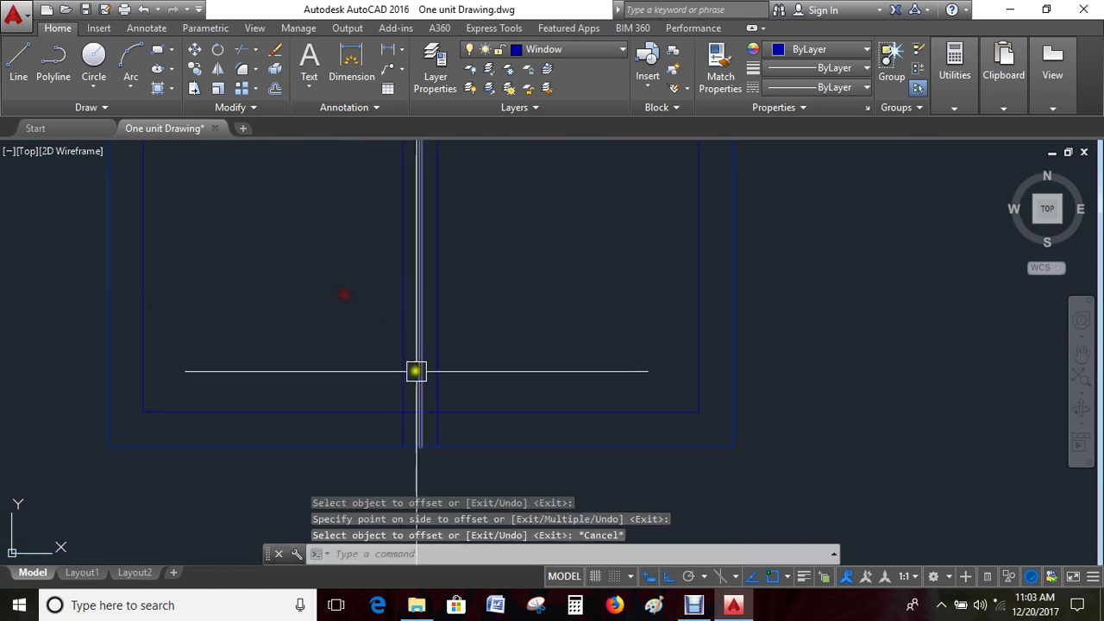
pyautogui.click(418, 357)
pyautogui.press('Delete')
pyautogui.write('tr')
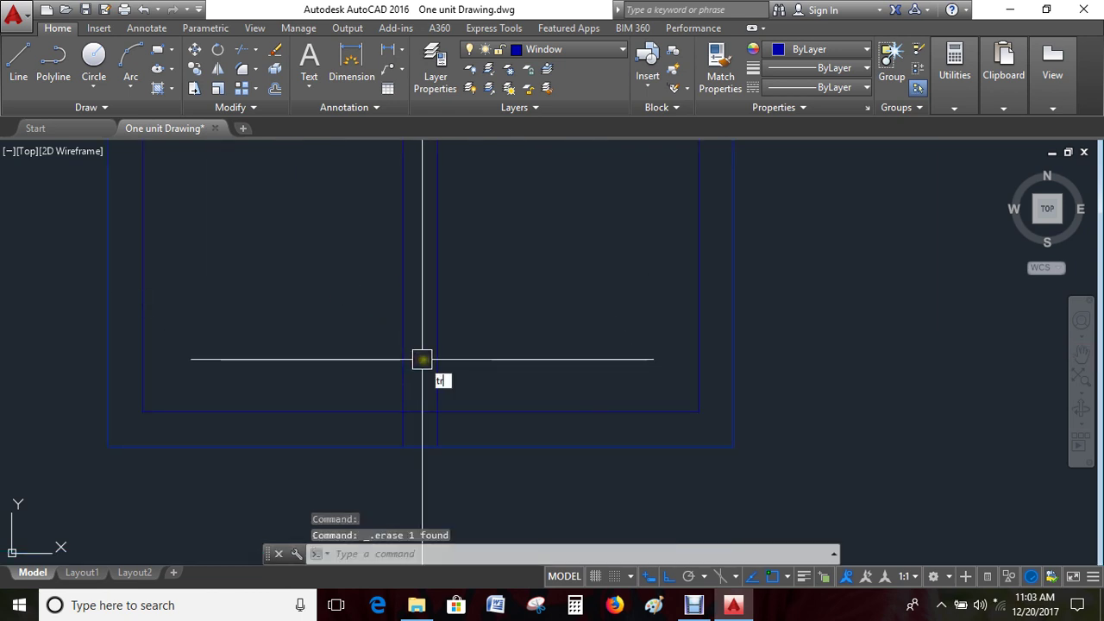
# Trim the overhanging bottom segment of the divider lines
pyautogui.press('Return')
pyautogui.press('Return')
pyautogui.click(422, 412)
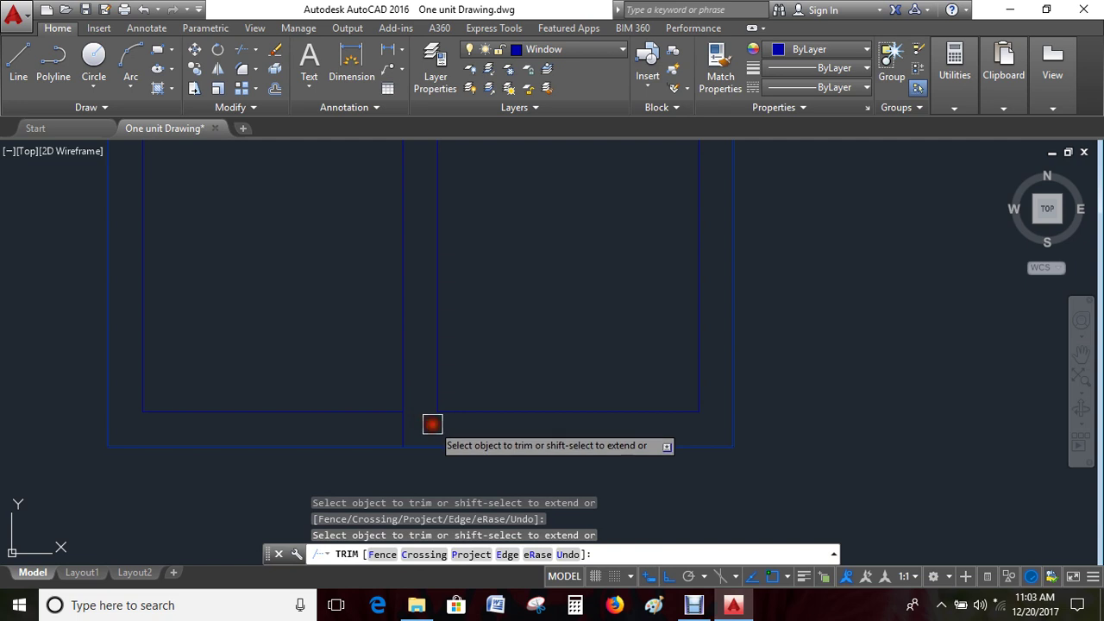
pyautogui.scroll(3, 432, 423)
pyautogui.scroll(2, 434, 224)
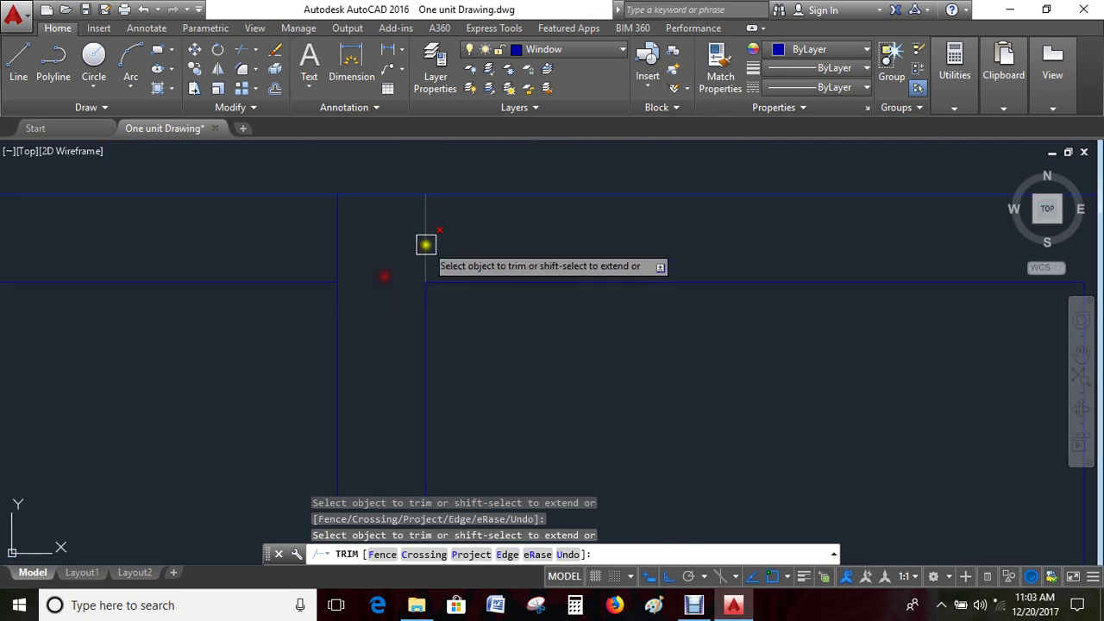
pyautogui.scroll(-3, 425, 244)
pyautogui.press('Escape')
# Start copying the middle hatch diagonal from the line intersection, with ortho off
pyautogui.write('o')
pyautogui.press('Return')
pyautogui.scroll(-3, 468, 291)
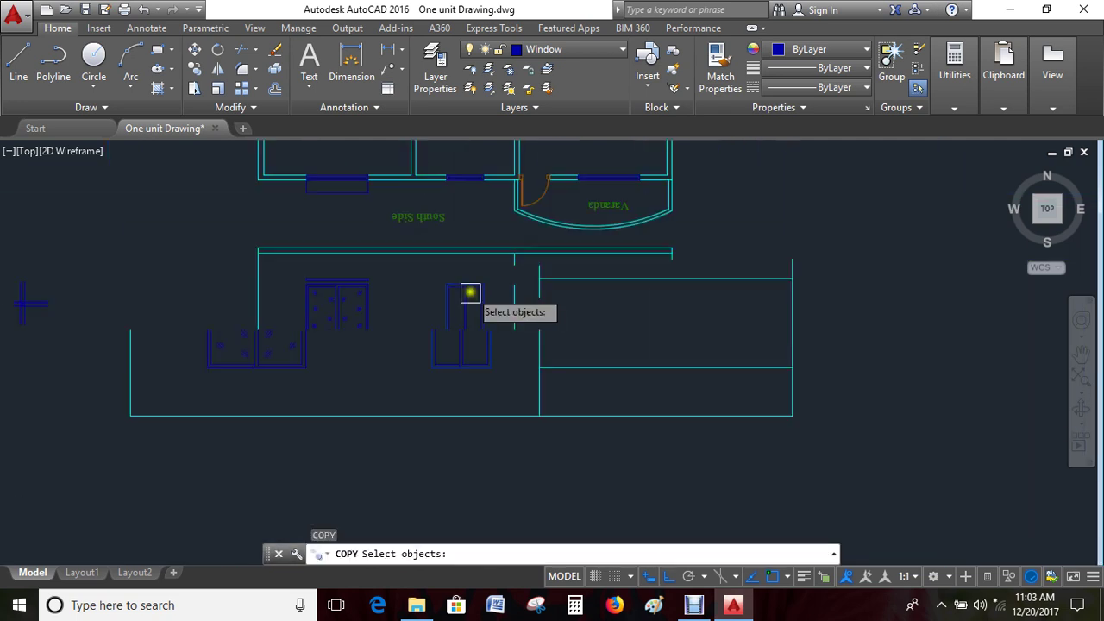
pyautogui.scroll(3, 122, 243)
pyautogui.scroll(8, 295, 325)
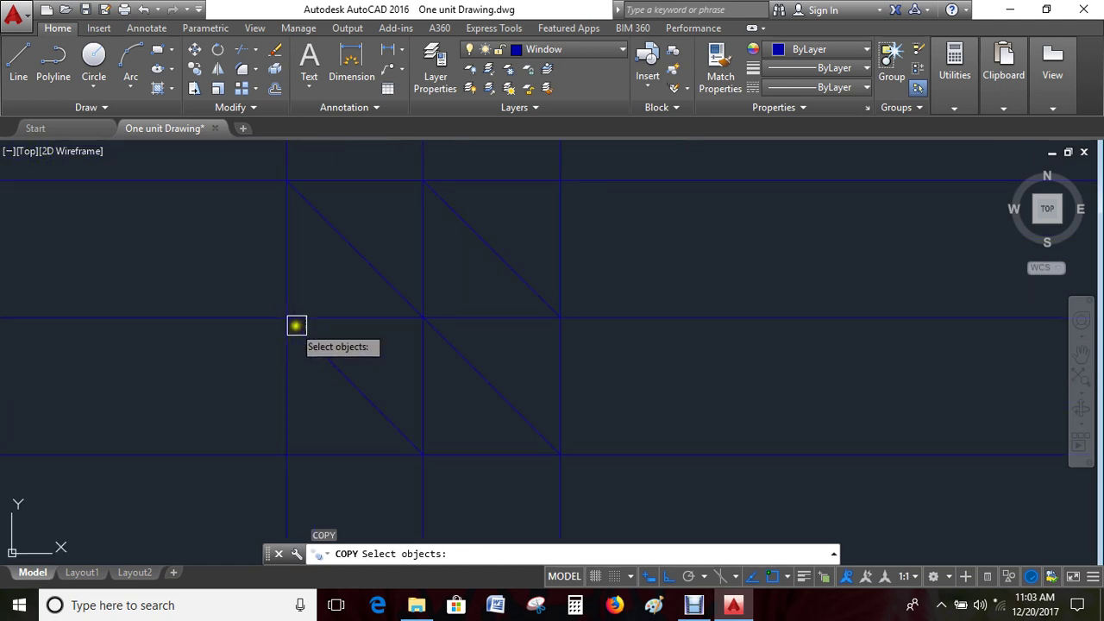
pyautogui.click(386, 276)
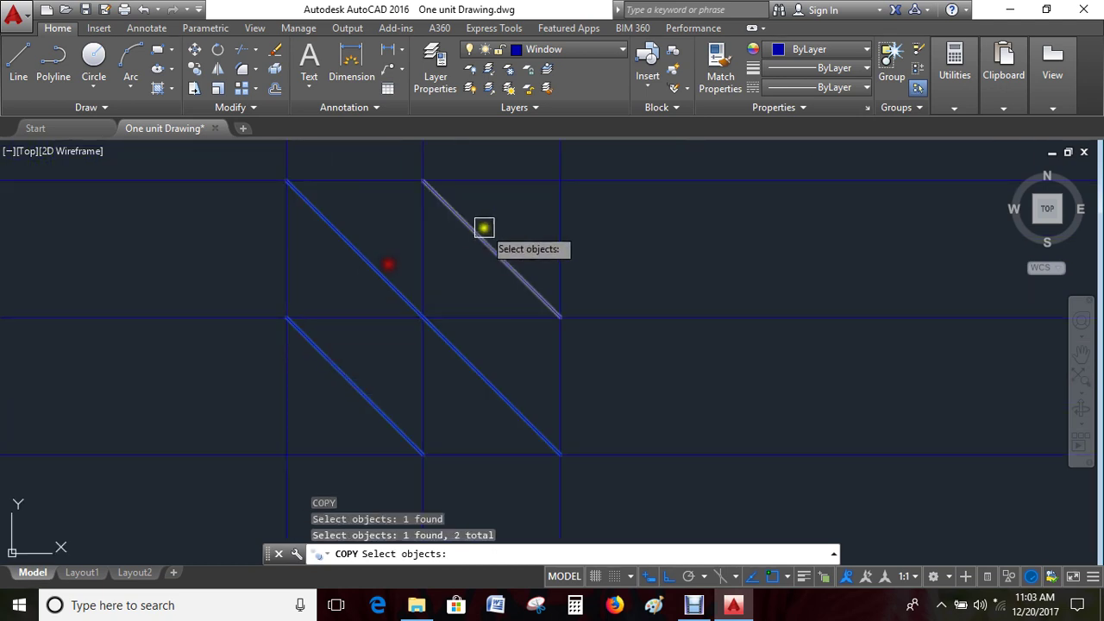
pyautogui.press('Return')
pyautogui.click(421, 317)
pyautogui.scroll(-5, 423, 310)
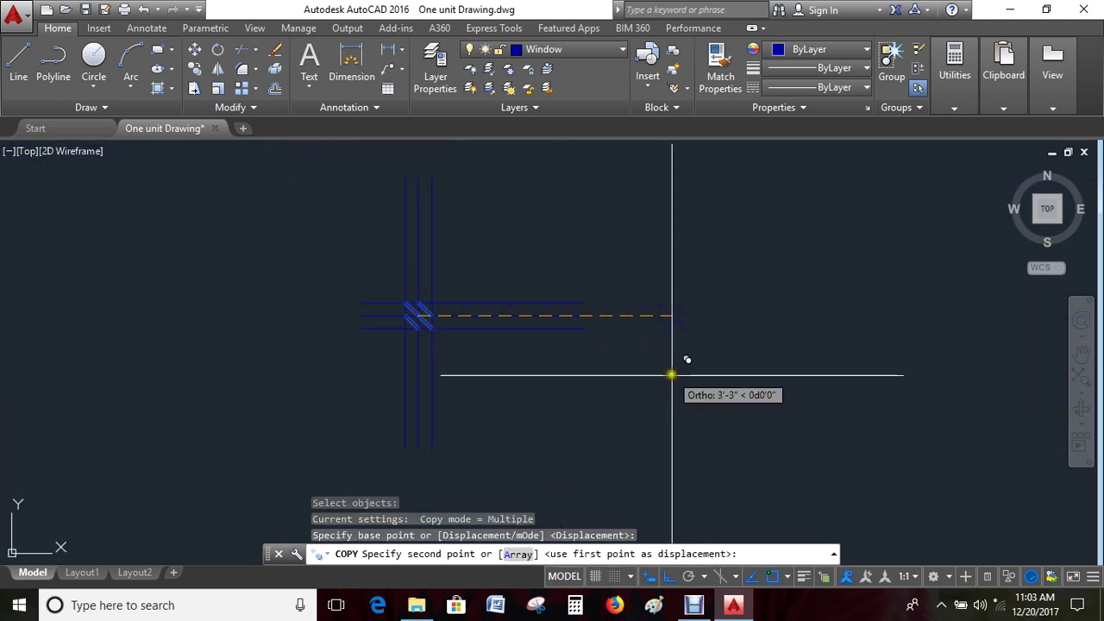
pyautogui.press('F8')
# Place several hatch-mark copies across the left and right panes of the door frame
pyautogui.scroll(-3, 698, 362)
pyautogui.scroll(3, 567, 320)
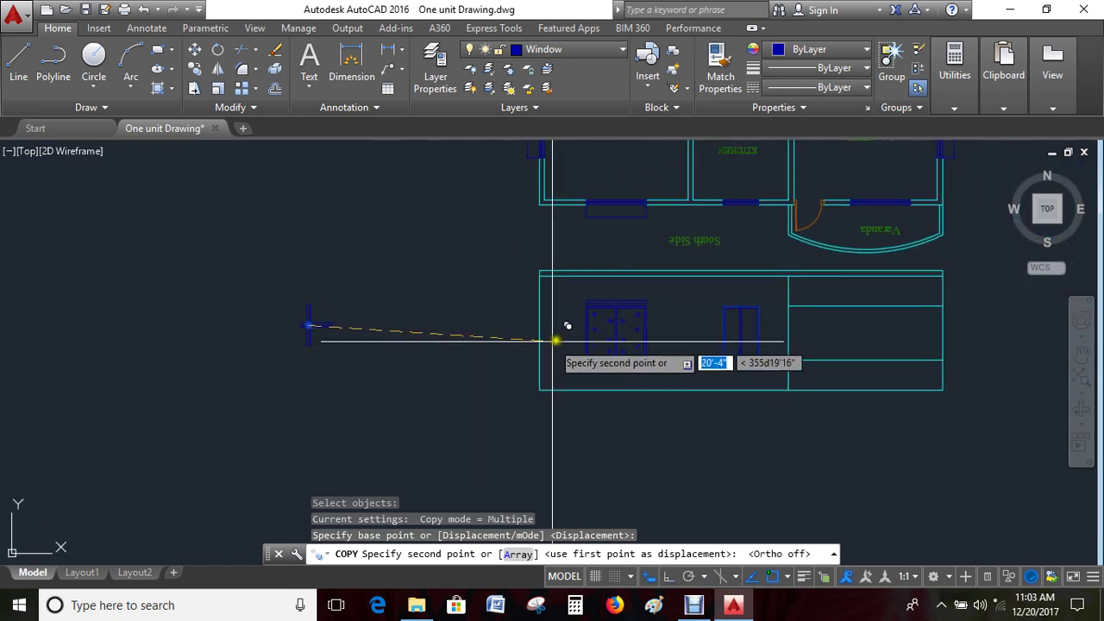
pyautogui.scroll(2, 694, 355)
pyautogui.scroll(3, 313, 327)
pyautogui.scroll(-3, 431, 270)
pyautogui.scroll(1, 486, 267)
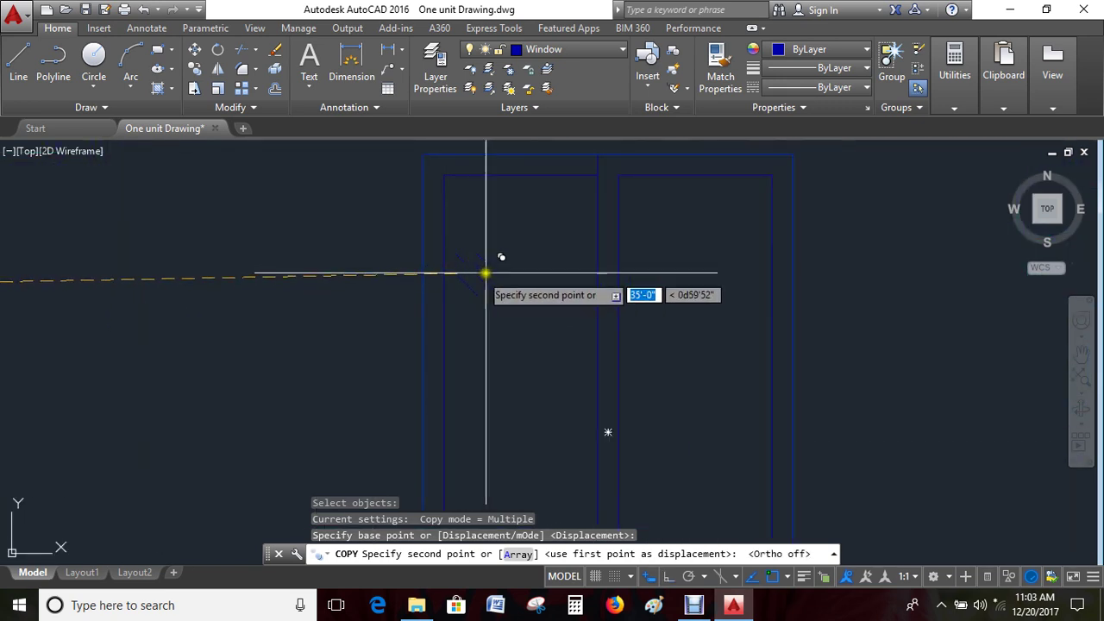
pyautogui.click(517, 241)
pyautogui.scroll(-1, 513, 293)
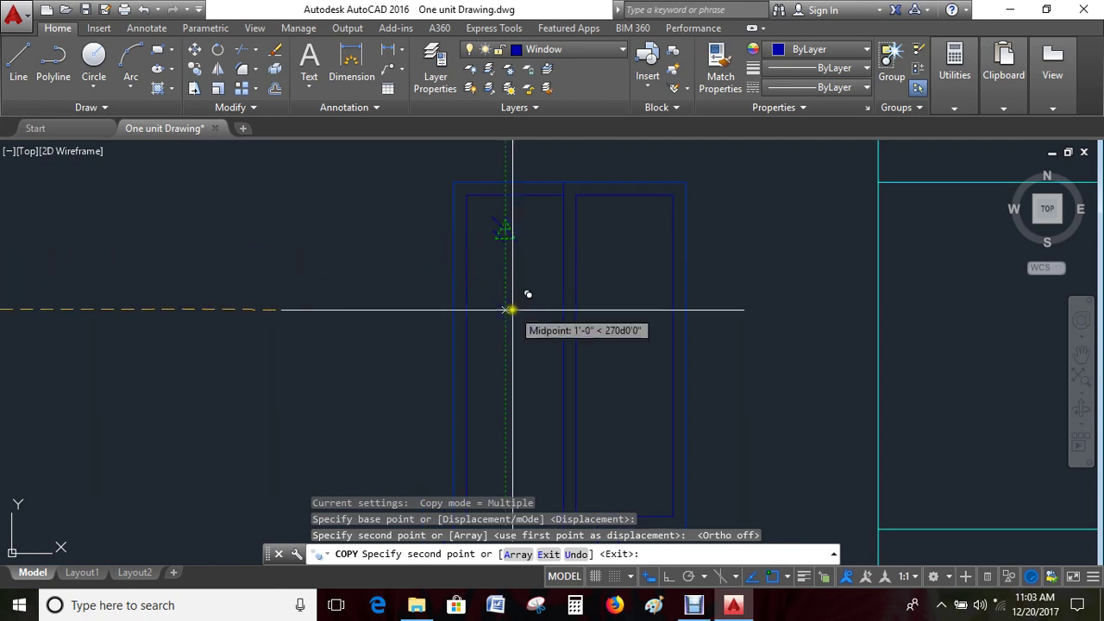
pyautogui.moveTo(529, 327); pyautogui.dragTo(531, 259, button='middle')
pyautogui.click(540, 245)
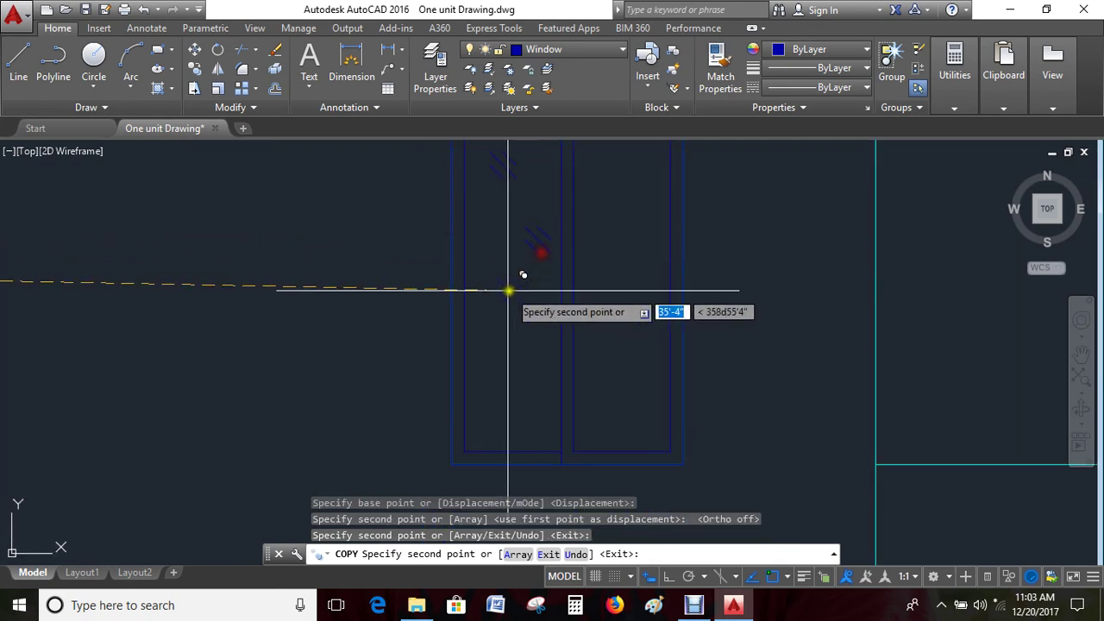
pyautogui.click(487, 302)
pyautogui.click(535, 387)
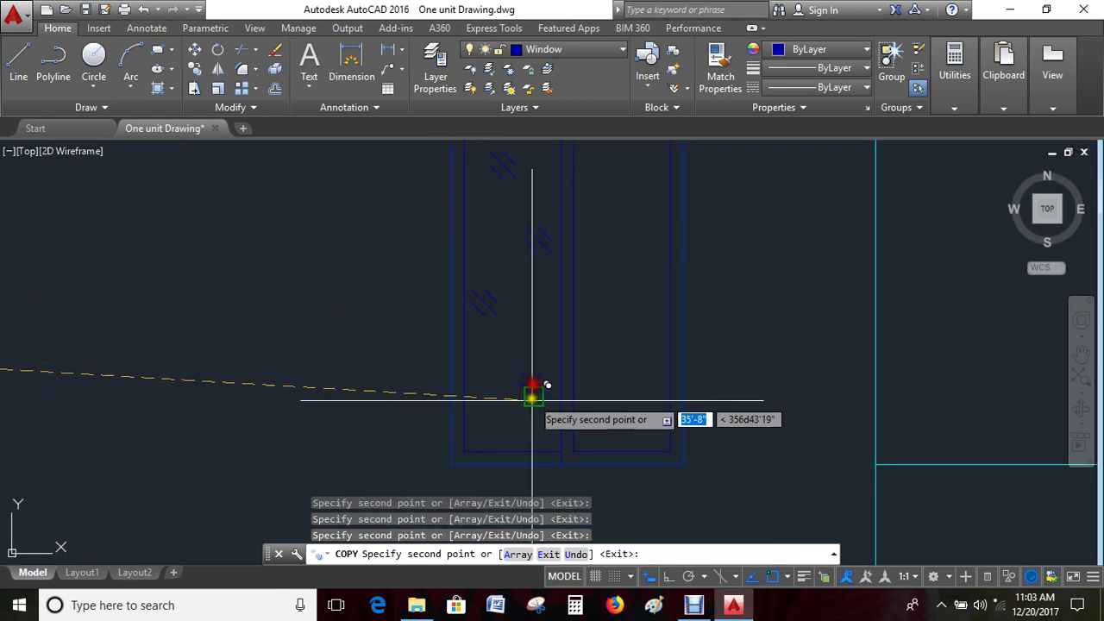
pyautogui.click(598, 248)
pyautogui.moveTo(619, 203); pyautogui.dragTo(613, 253, button='middle')
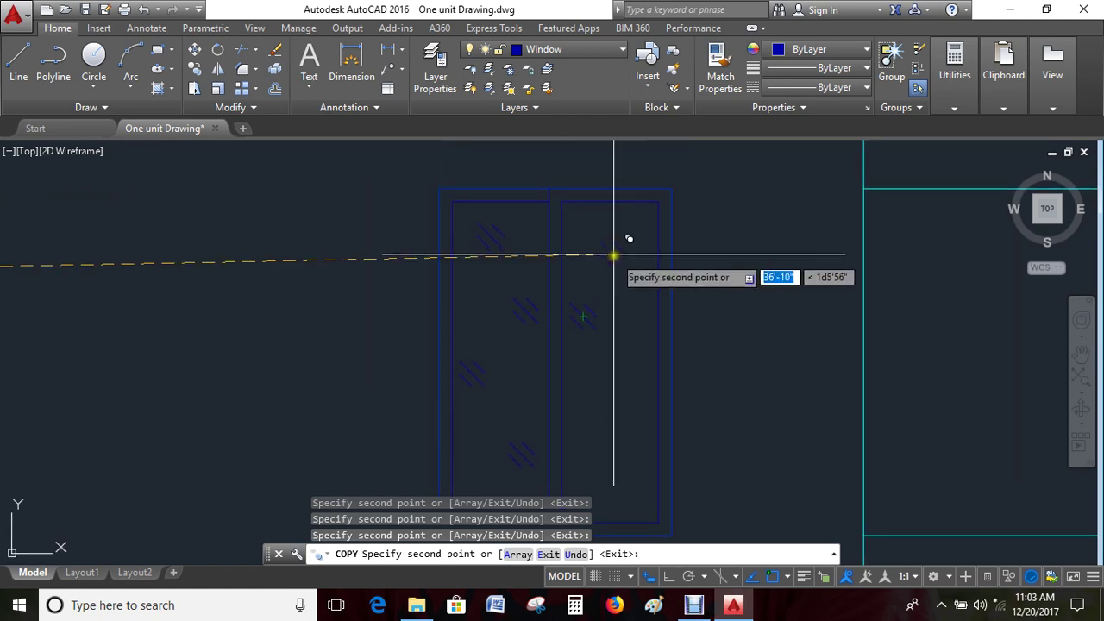
pyautogui.moveTo(604, 414); pyautogui.dragTo(598, 333, button='middle')
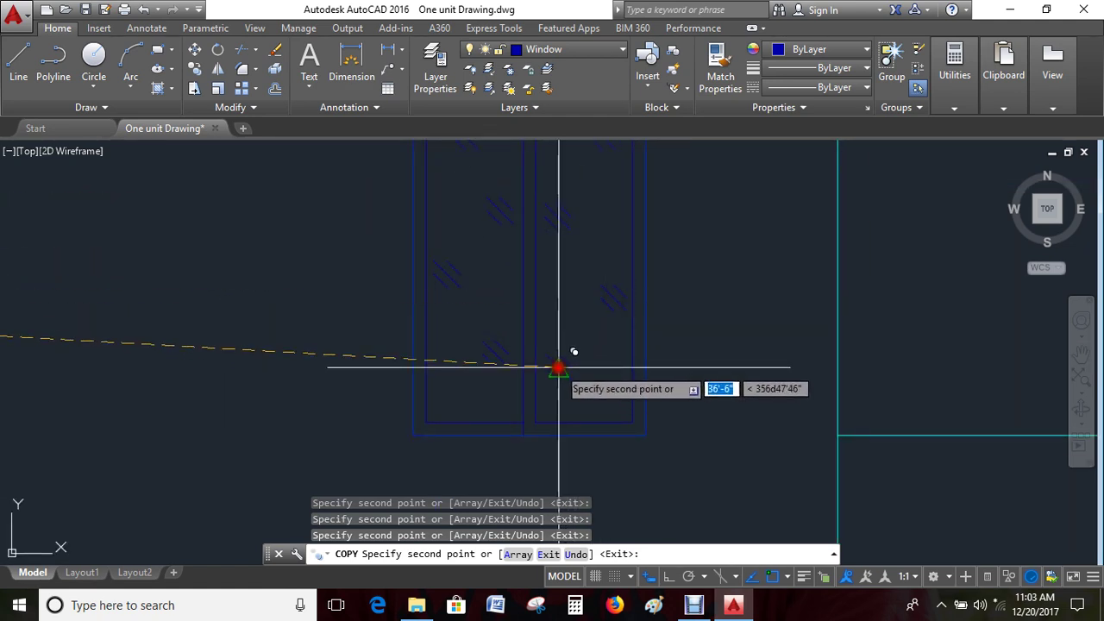
pyautogui.press('Escape')
pyautogui.scroll(-3, 557, 368)
pyautogui.scroll(2, 562, 354)
# Move the hatched middle door frame onto the Window layer
pyautogui.click(591, 276)
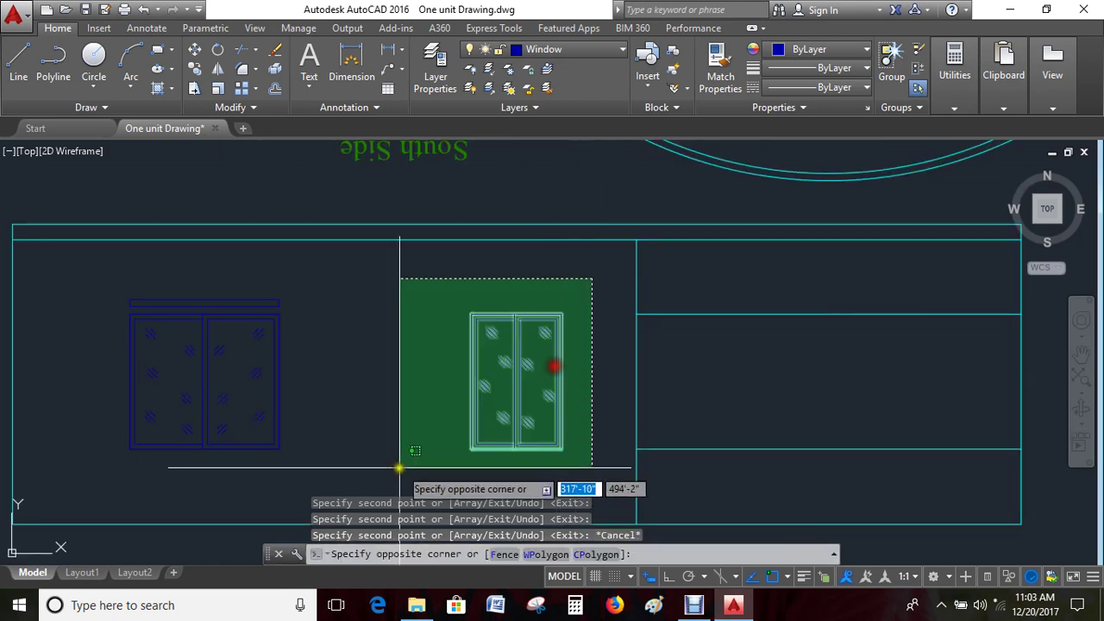
pyautogui.click(395, 469)
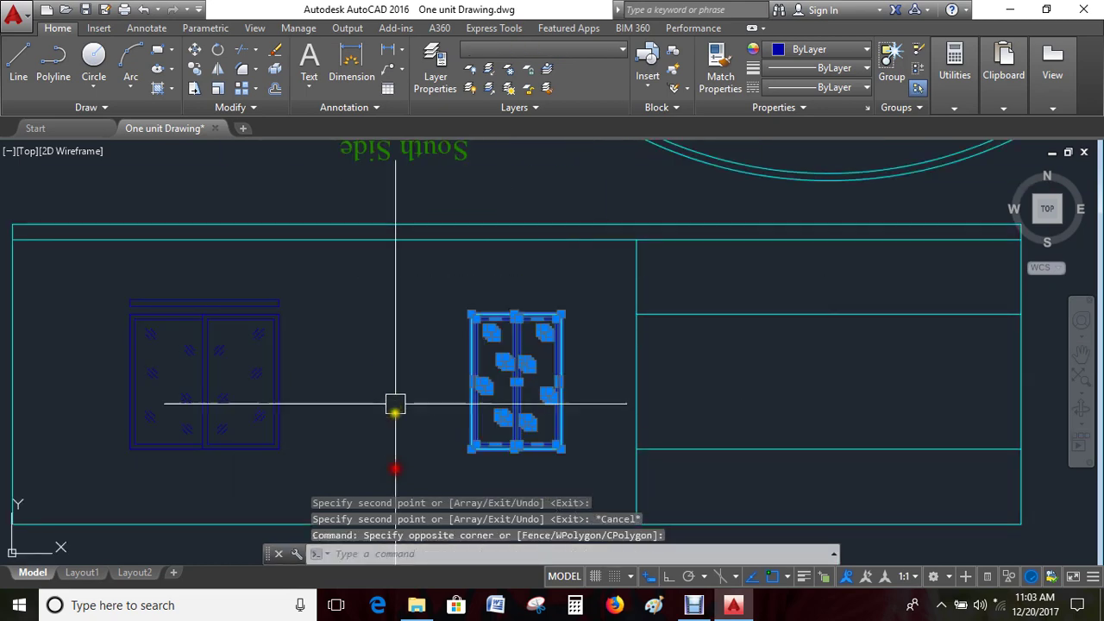
pyautogui.click(614, 50)
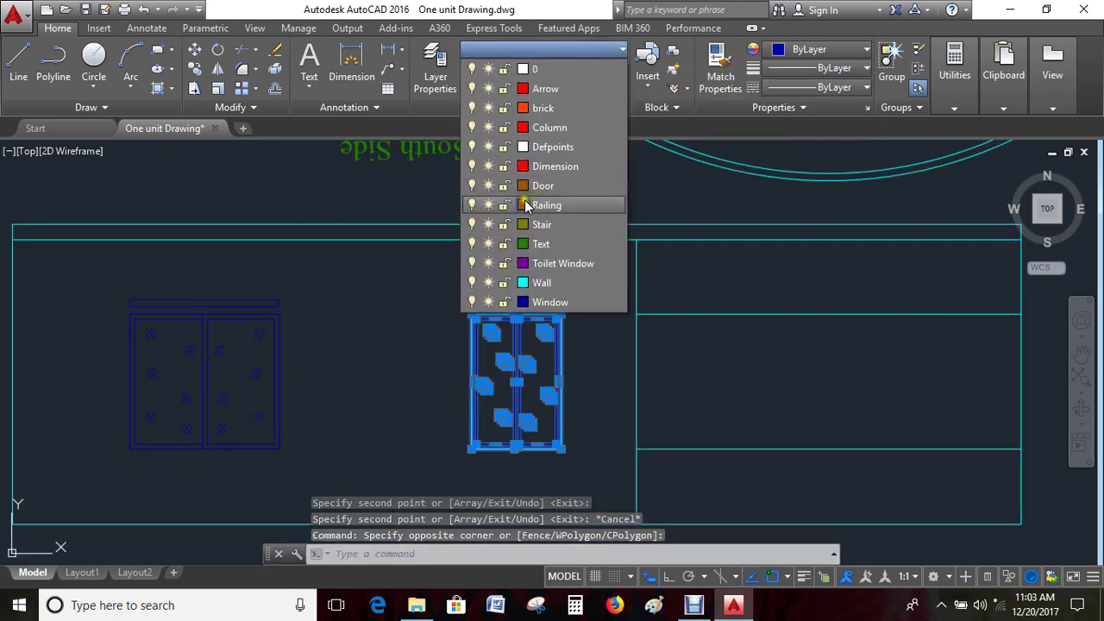
pyautogui.click(547, 302)
pyautogui.press('Escape')
pyautogui.press('Escape')
# Turn the frame's 33 objects into a block named 'k win36'
pyautogui.click(590, 277)
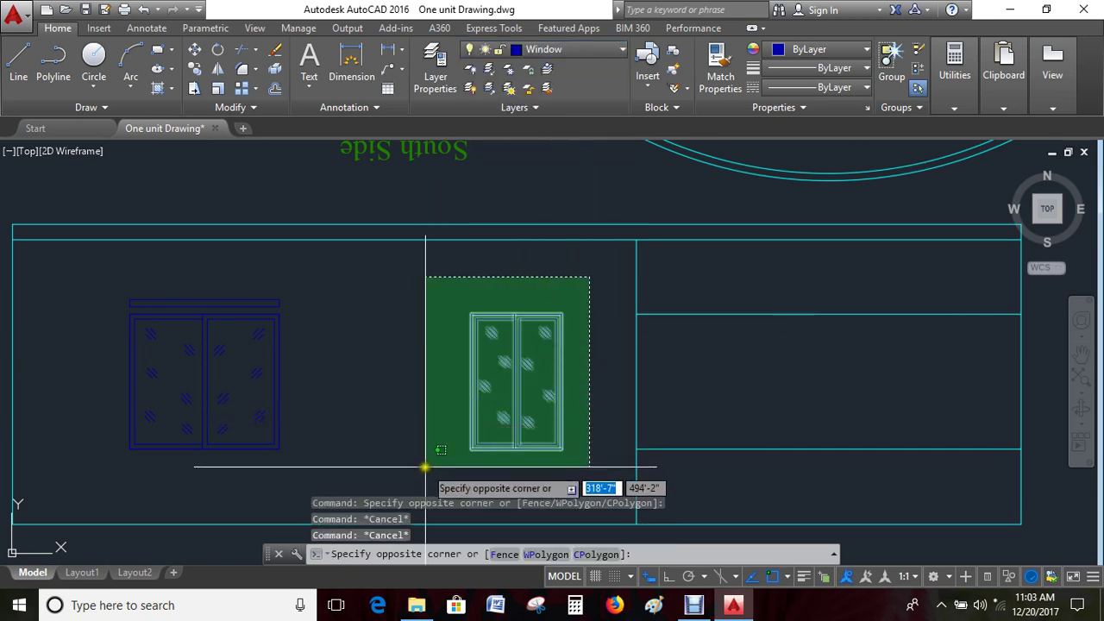
pyautogui.click(426, 469)
pyautogui.write('b')
pyautogui.press('Return')
pyautogui.write('k win36')
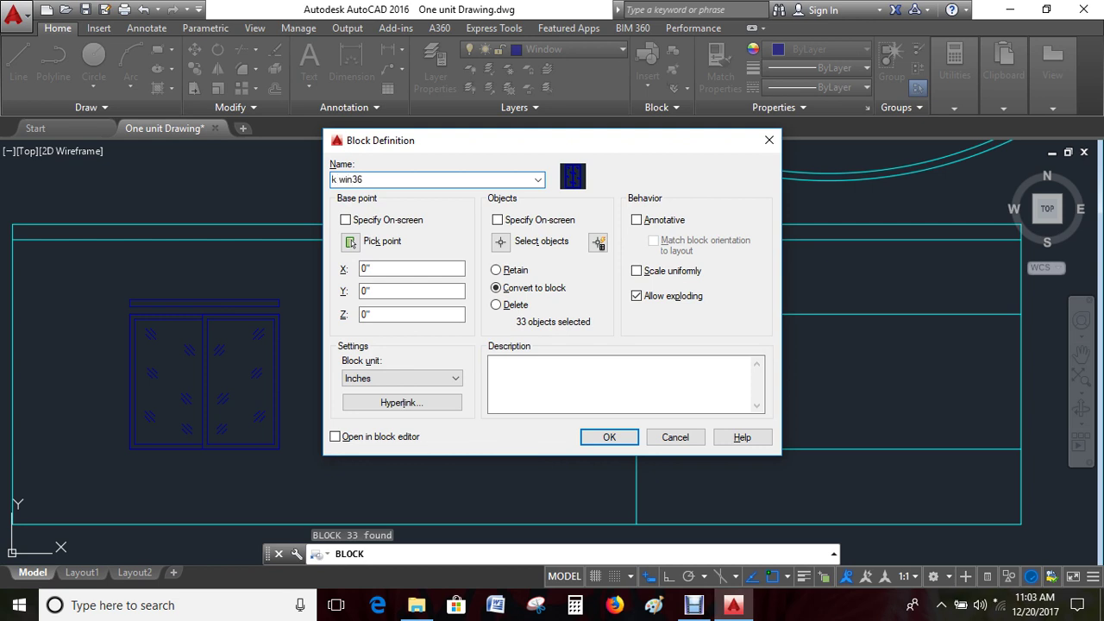
pyautogui.click(618, 437)
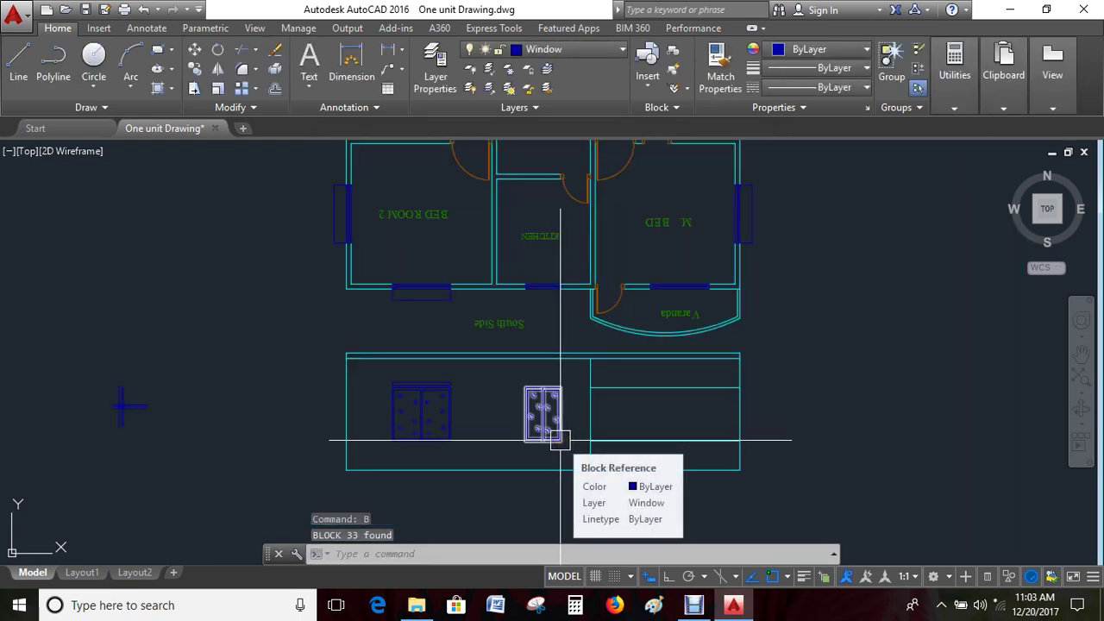
pyautogui.scroll(-1, 595, 414)
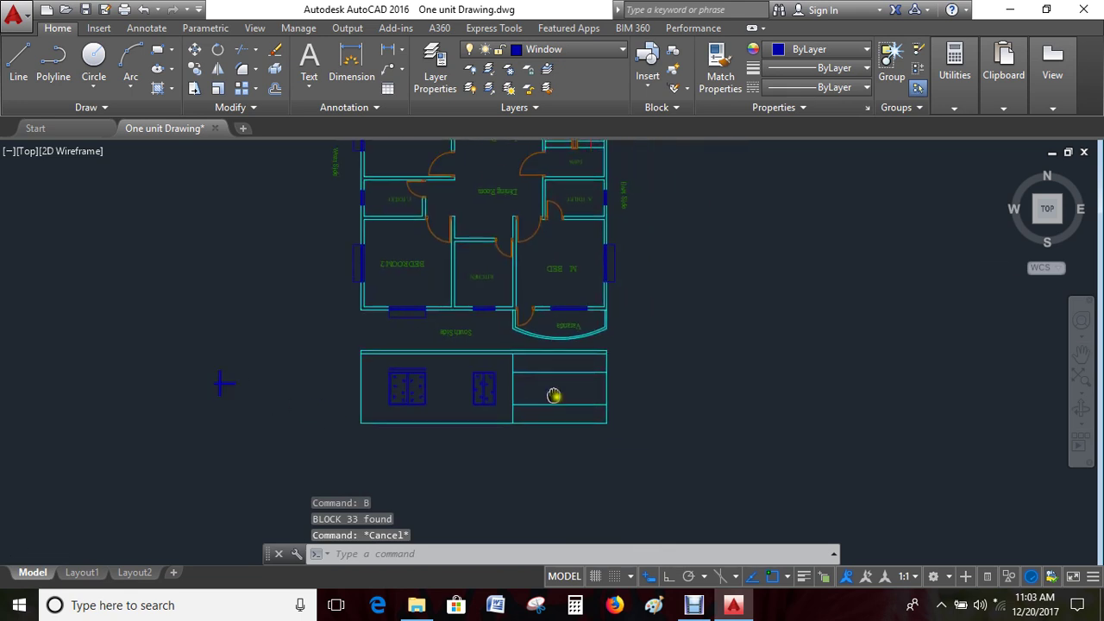
pyautogui.scroll(3, 523, 373)
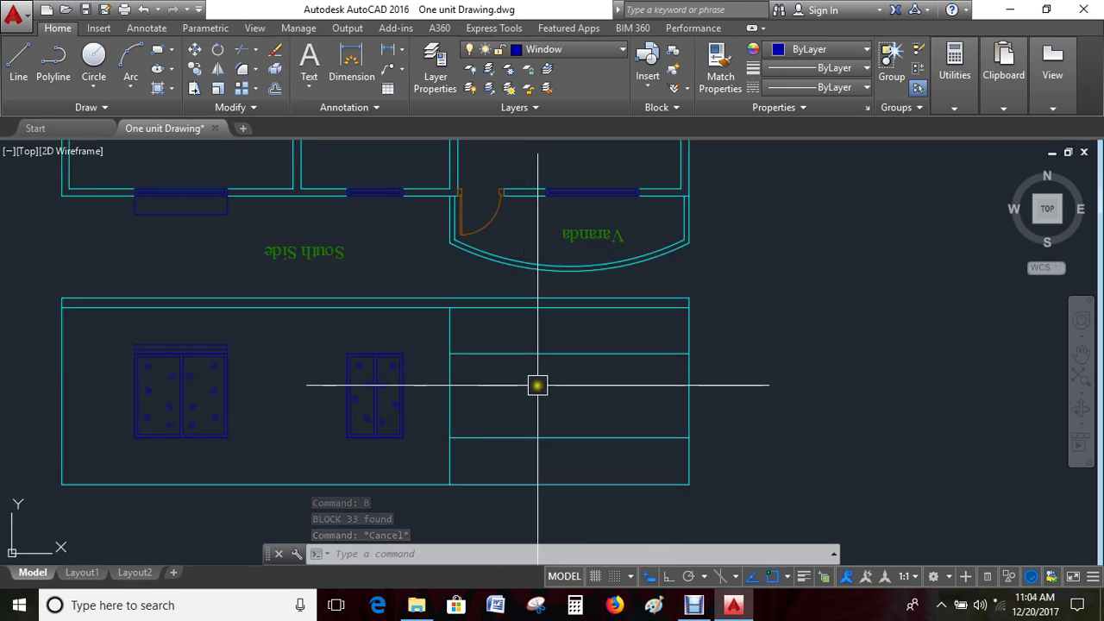
pyautogui.moveTo(537, 382); pyautogui.dragTo(477, 357, button='middle')
pyautogui.write('o')
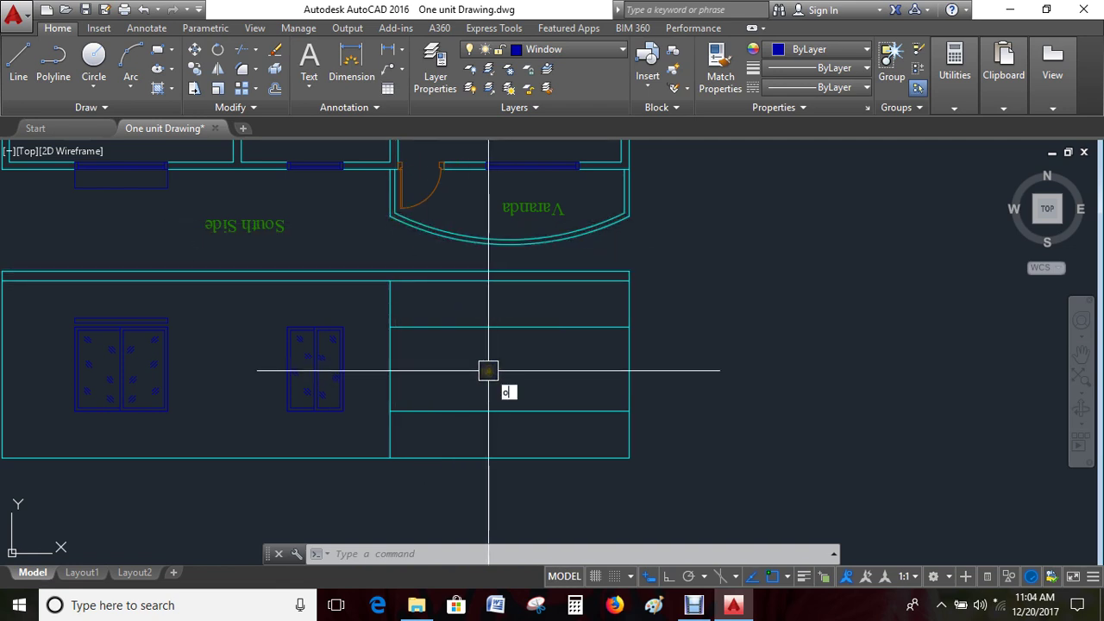
# Offset vertical lines by 1 from the left side and inward from the right wall
pyautogui.press('Return')
pyautogui.write('1')
pyautogui.press('Return')
pyautogui.click(390, 362)
pyautogui.click(401, 380)
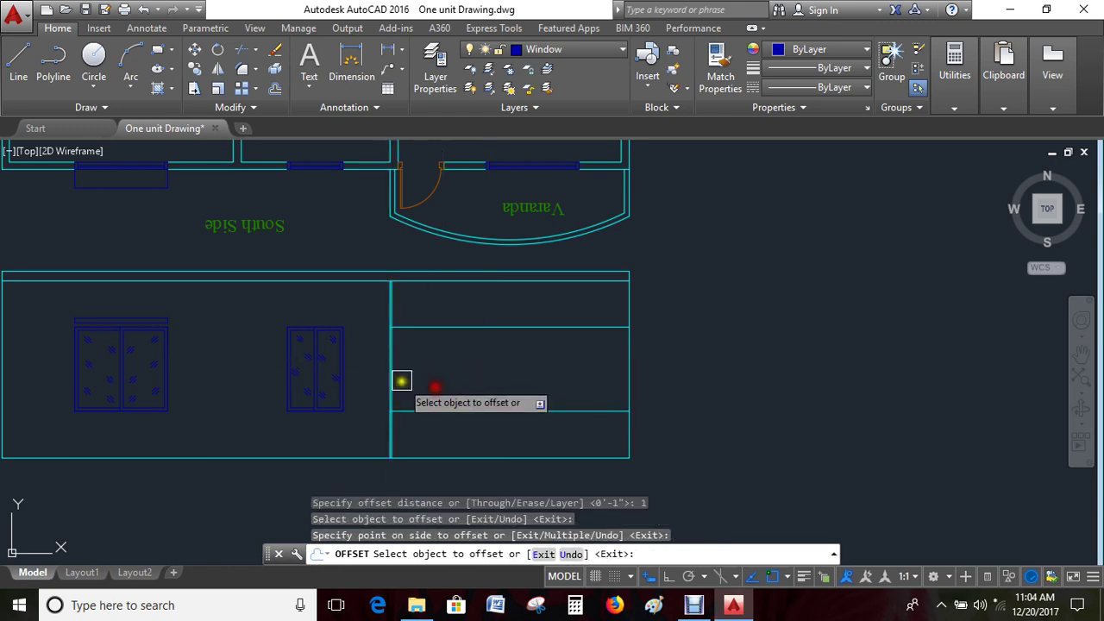
pyautogui.click(401, 381)
pyautogui.click(440, 385)
pyautogui.scroll(5, 392, 367)
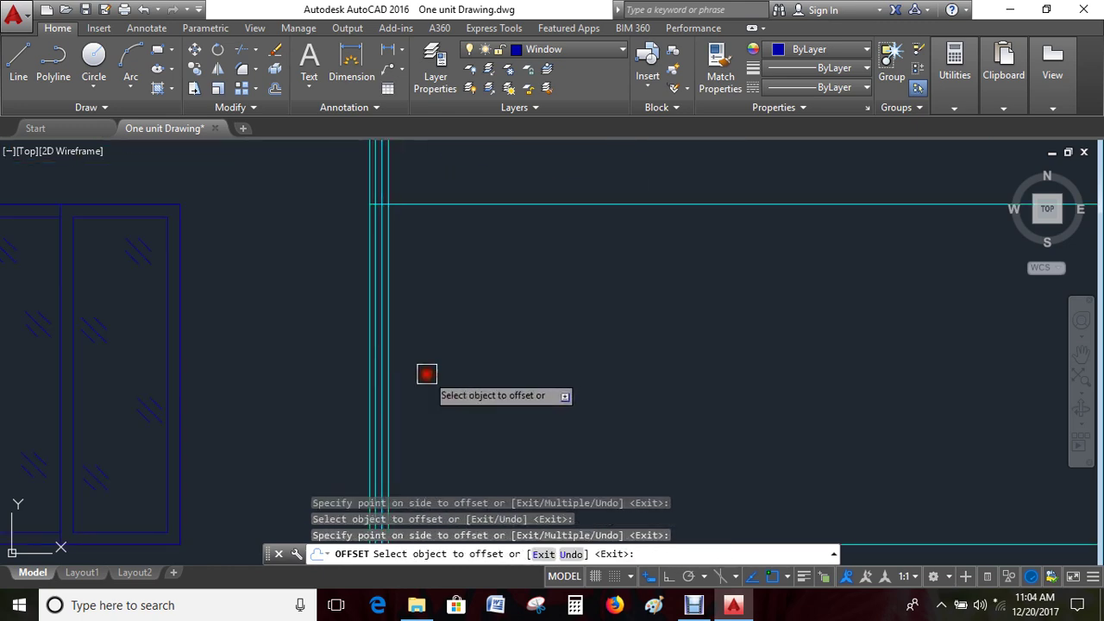
pyautogui.scroll(-5, 427, 374)
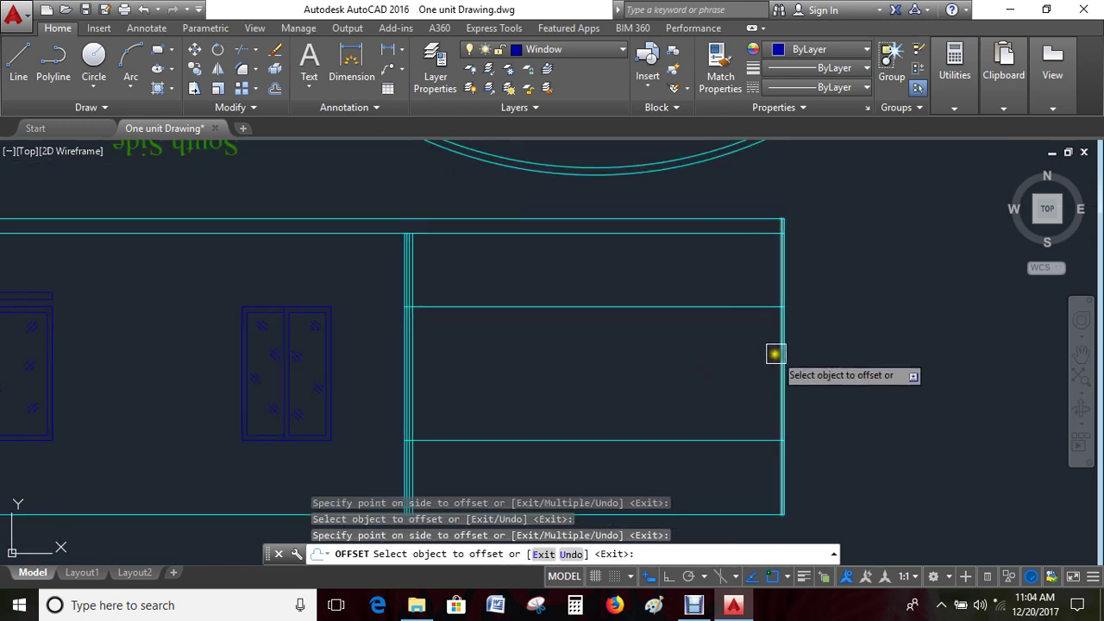
pyautogui.click(711, 373)
pyautogui.click(783, 360)
pyautogui.click(719, 367)
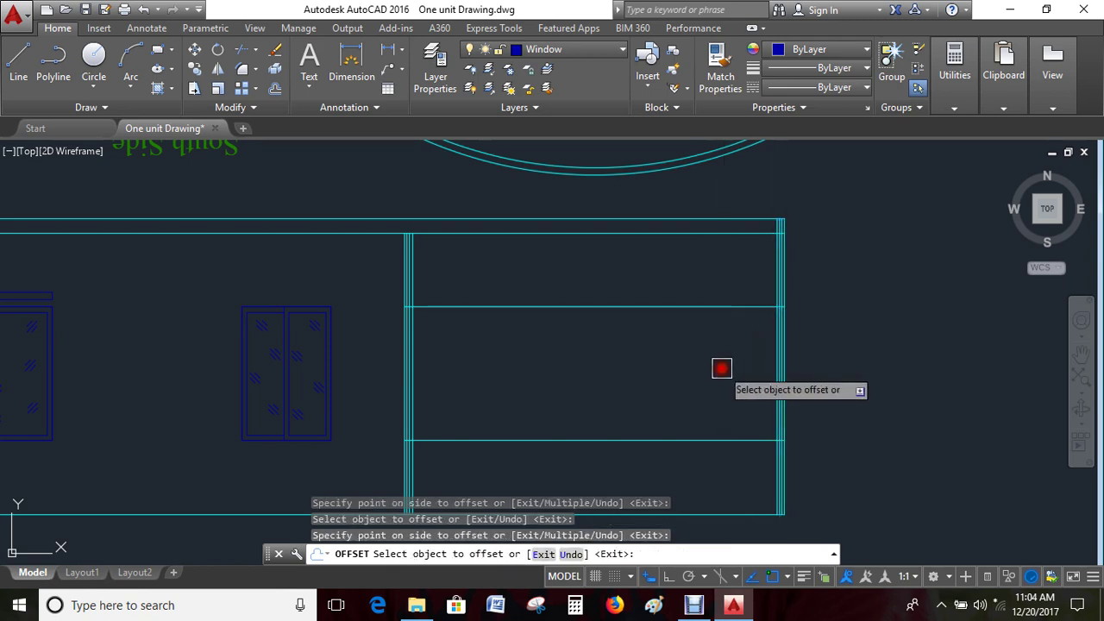
pyautogui.click(778, 356)
pyautogui.click(729, 367)
pyautogui.press('Escape')
pyautogui.press('Escape')
# Offset a series of vertical lines at distance 4 from both walls
pyautogui.press('Return')
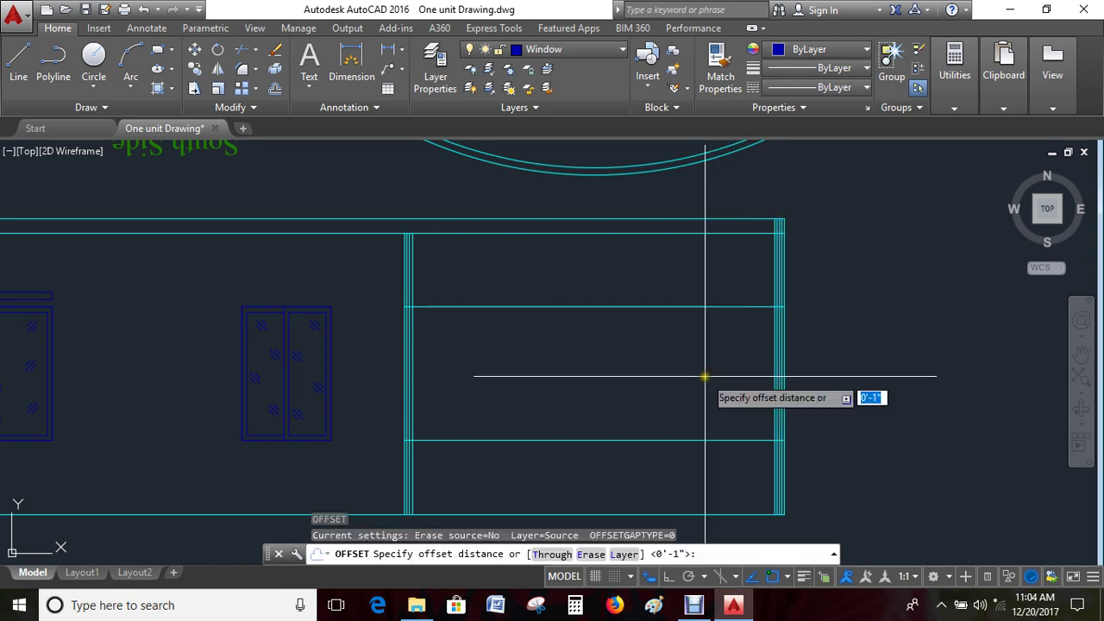
pyautogui.write('4')
pyautogui.press('Return')
pyautogui.click(411, 366)
pyautogui.click(492, 382)
pyautogui.click(421, 366)
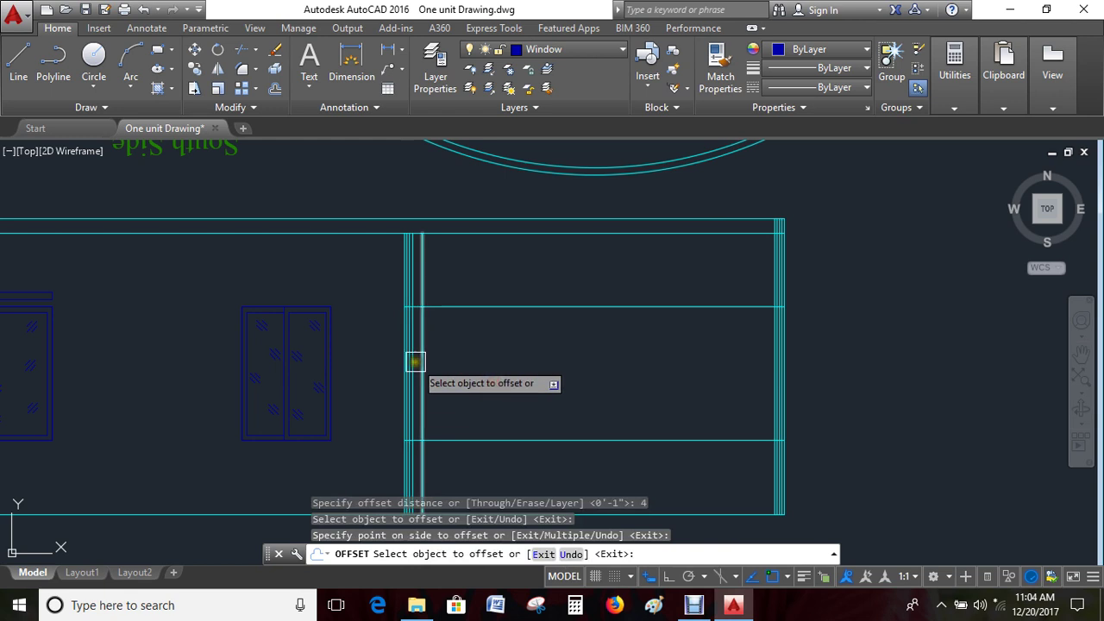
pyautogui.click(500, 373)
pyautogui.click(433, 359)
pyautogui.click(562, 365)
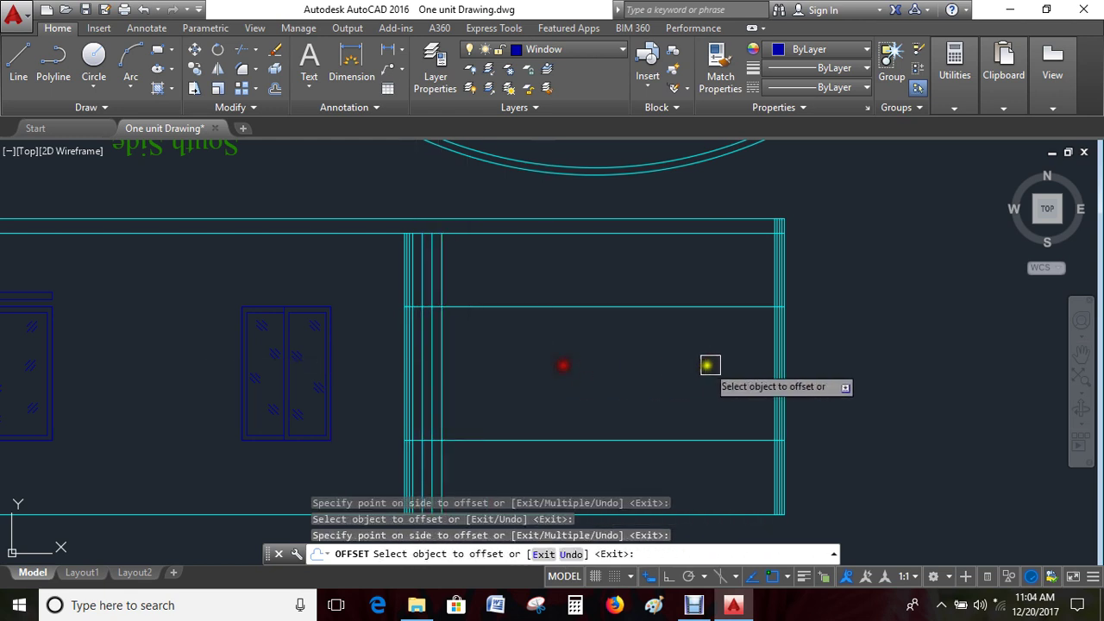
pyautogui.click(776, 360)
pyautogui.click(699, 380)
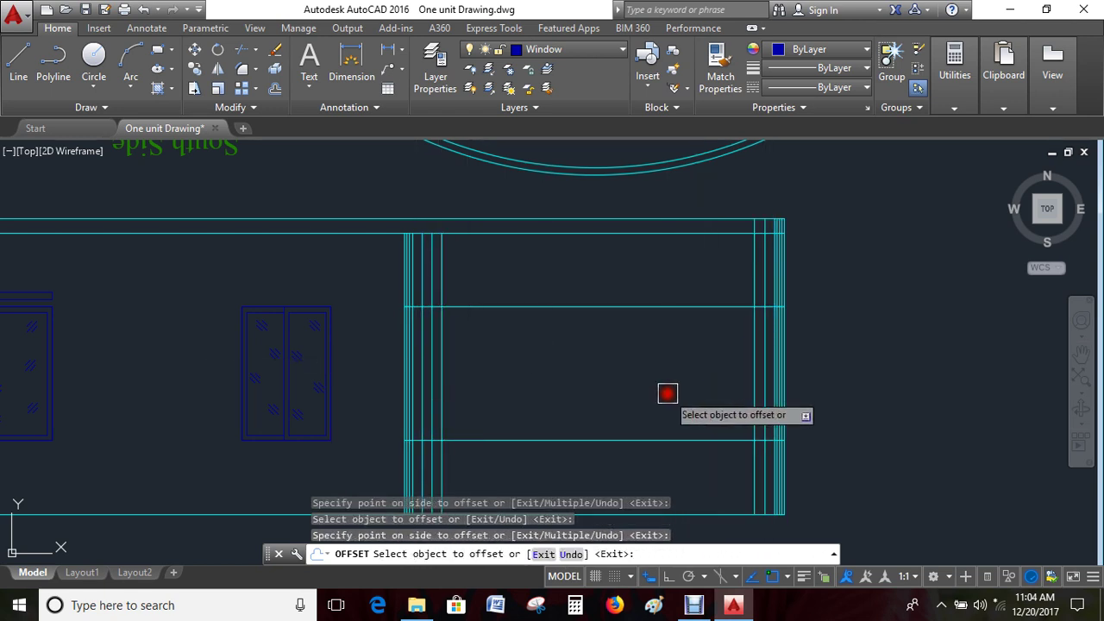
pyautogui.press('Escape')
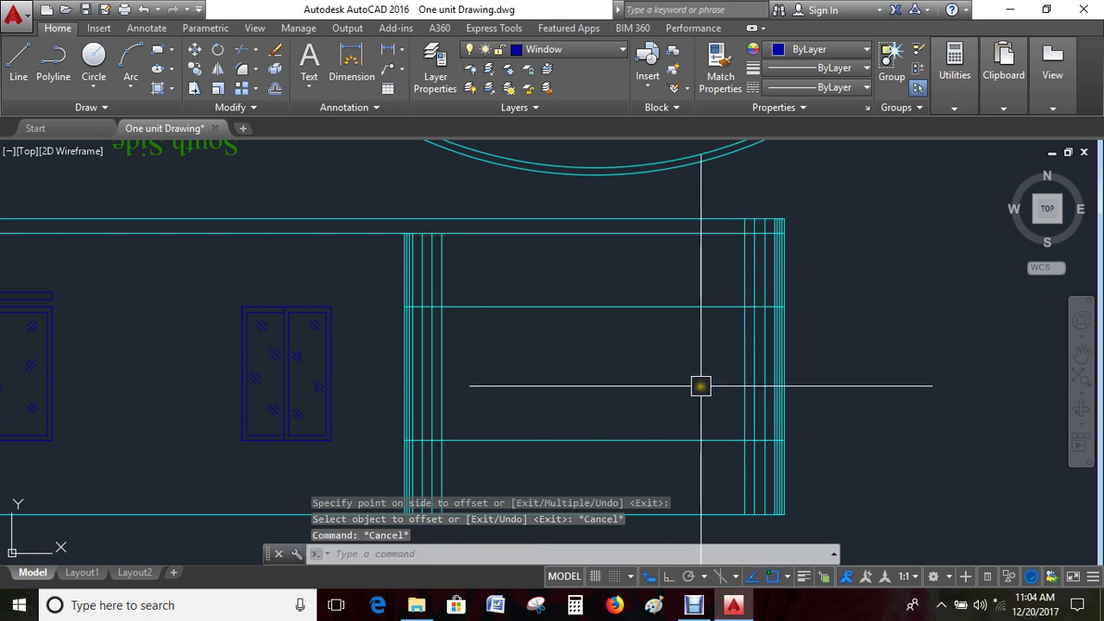
pyautogui.write('o')
# Add more vertical lines offset at distance 6 in the compartment
pyautogui.press('Return')
pyautogui.write('6')
pyautogui.press('Return')
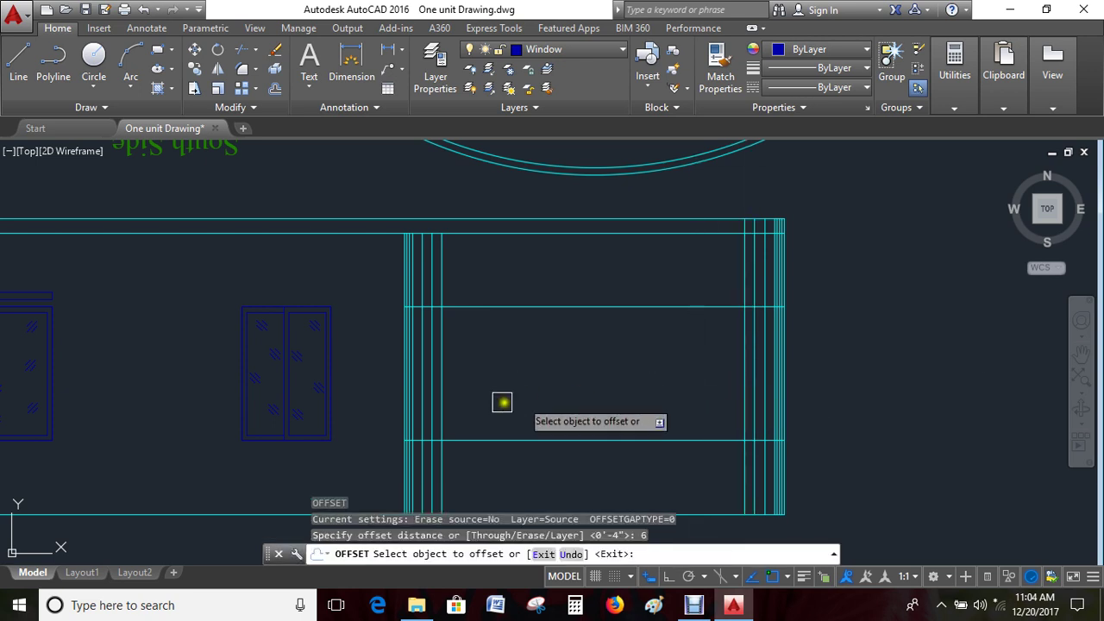
pyautogui.click(443, 382)
pyautogui.click(493, 379)
pyautogui.click(456, 369)
pyautogui.click(619, 377)
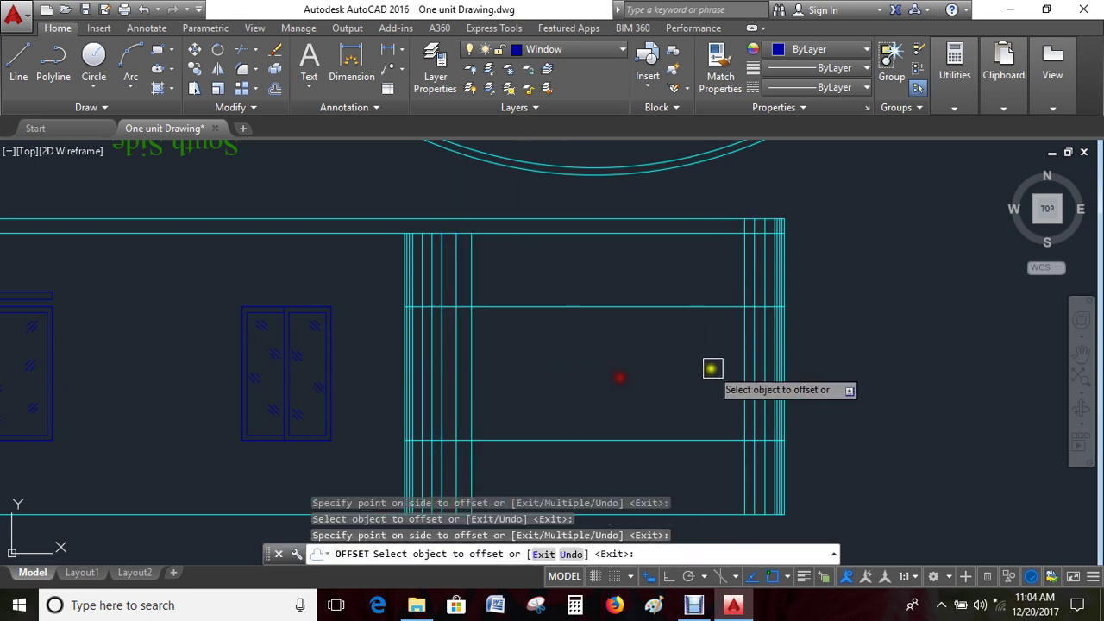
pyautogui.click(745, 370)
pyautogui.click(646, 387)
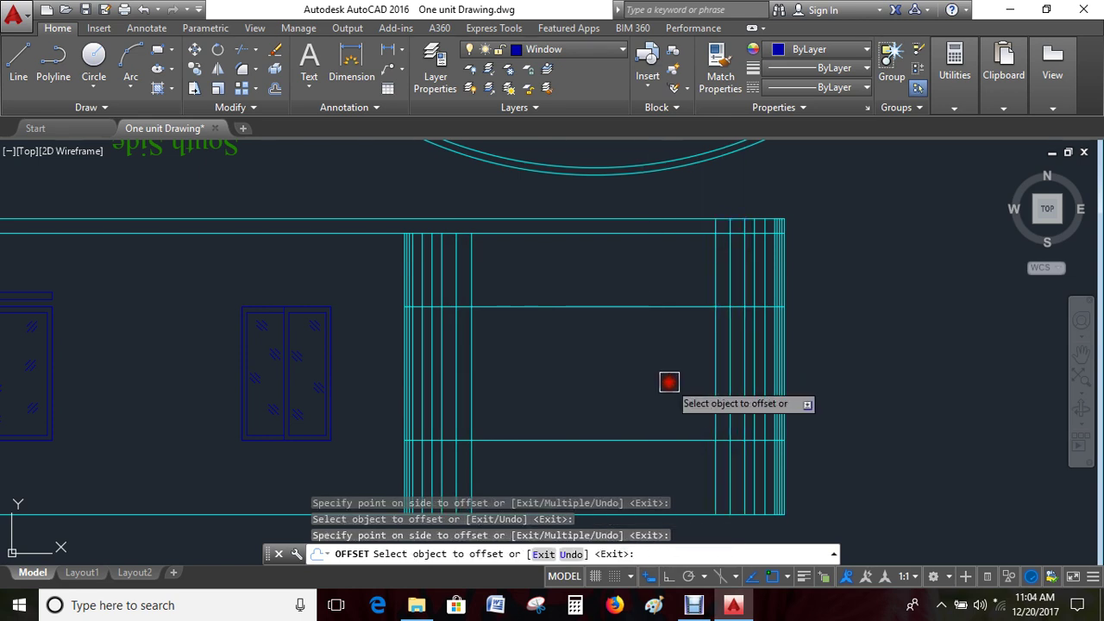
pyautogui.press('Escape')
pyautogui.press('Escape')
# Offset further vertical lines at distance 9 from both sides
pyautogui.press('Return')
pyautogui.write('1')
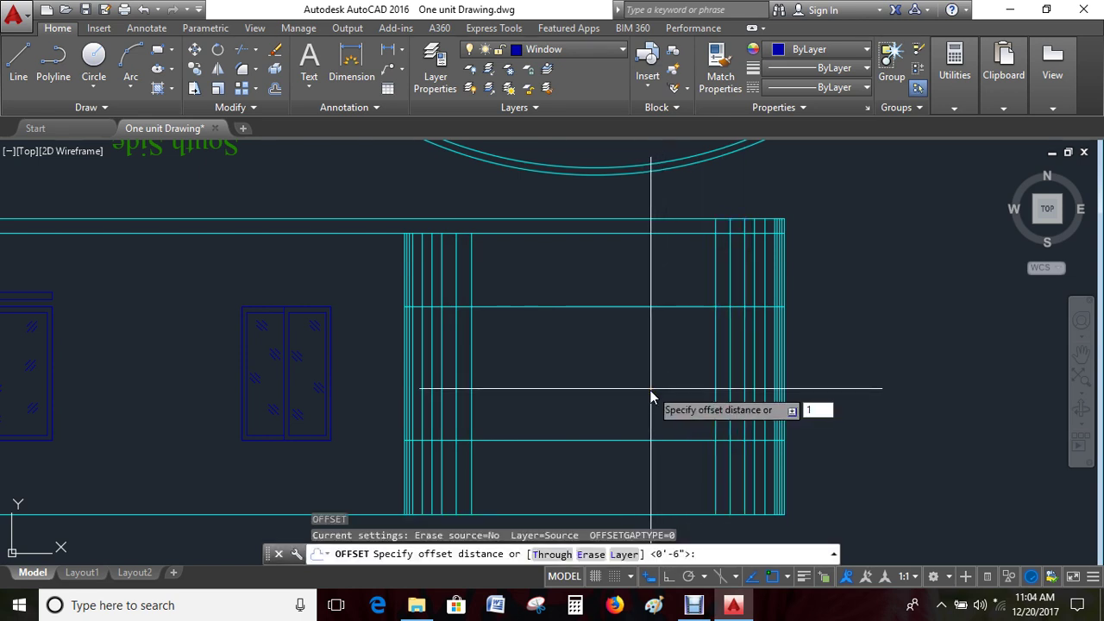
pyautogui.press('Escape')
pyautogui.press('Return')
pyautogui.write('9')
pyautogui.press('Return')
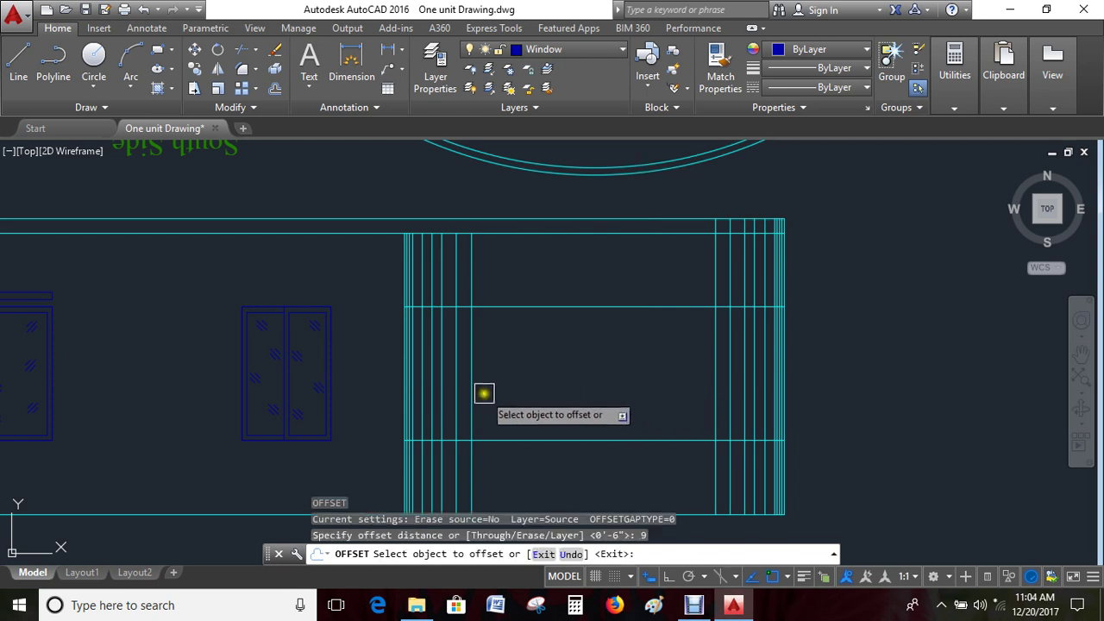
pyautogui.click(474, 391)
pyautogui.click(593, 394)
pyautogui.click(715, 376)
pyautogui.click(641, 387)
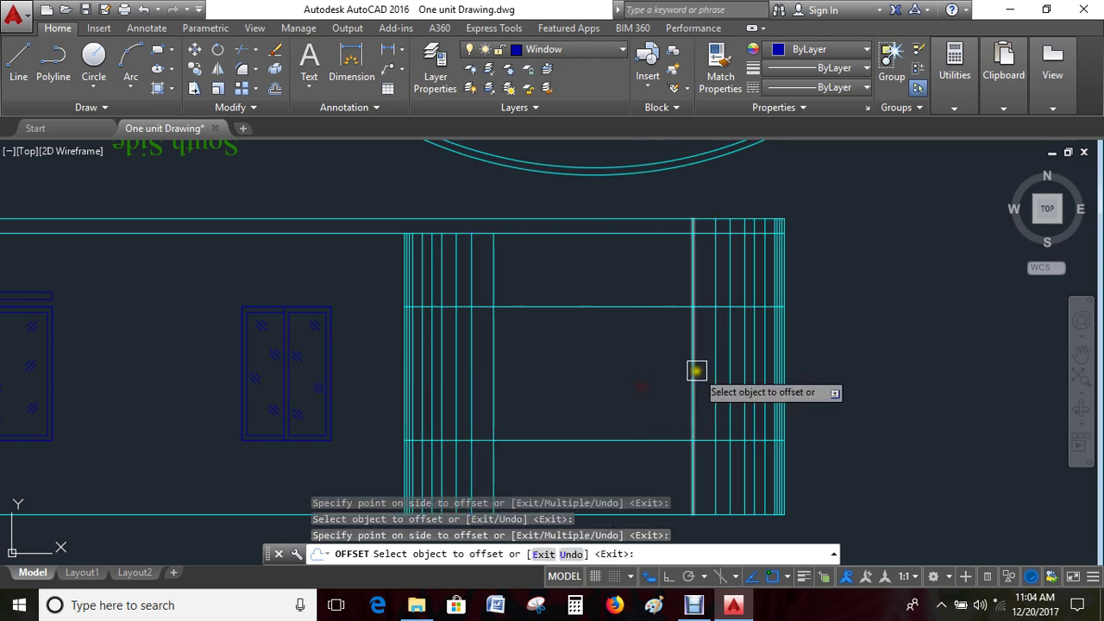
pyautogui.click(694, 373)
pyautogui.click(603, 388)
pyautogui.click(493, 383)
pyautogui.click(593, 387)
pyautogui.press('Escape')
pyautogui.press('Escape')
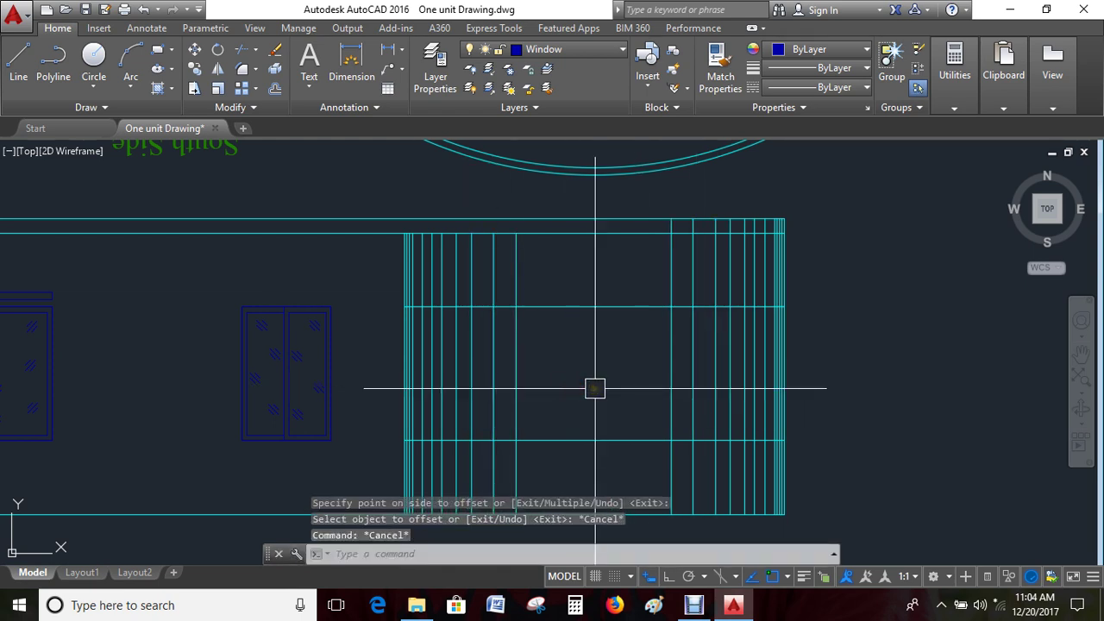
pyautogui.write('o')
# Offset three more vertical lines at distance 12 to finish the striping
pyautogui.press('Return')
pyautogui.write('12')
pyautogui.press('Return')
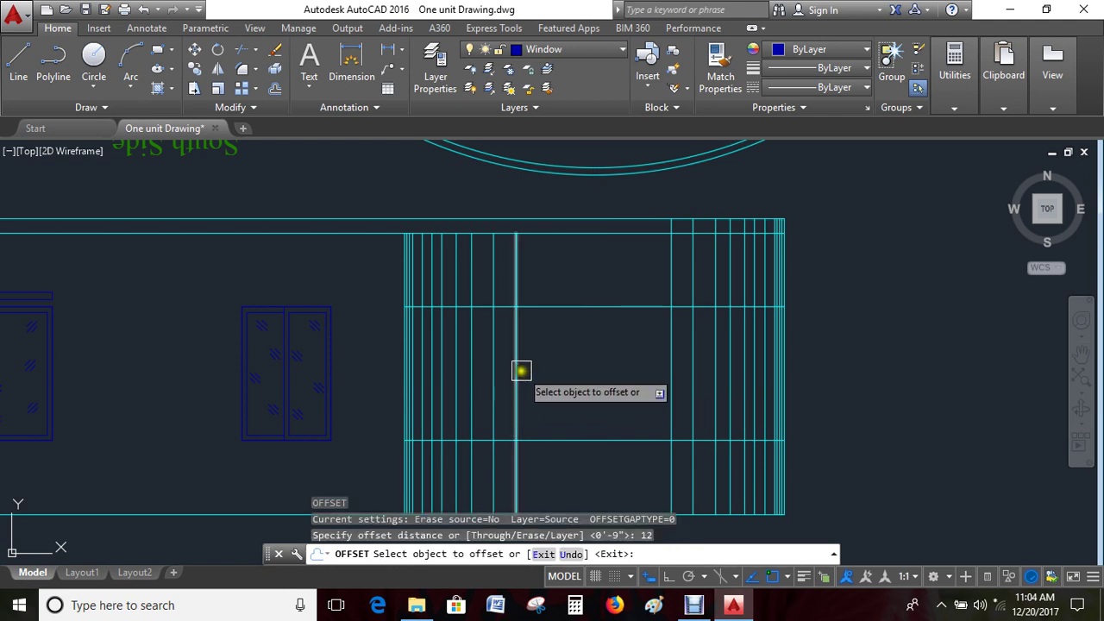
pyautogui.click(520, 371)
pyautogui.click(551, 376)
pyautogui.click(546, 372)
pyautogui.click(604, 376)
pyautogui.click(641, 381)
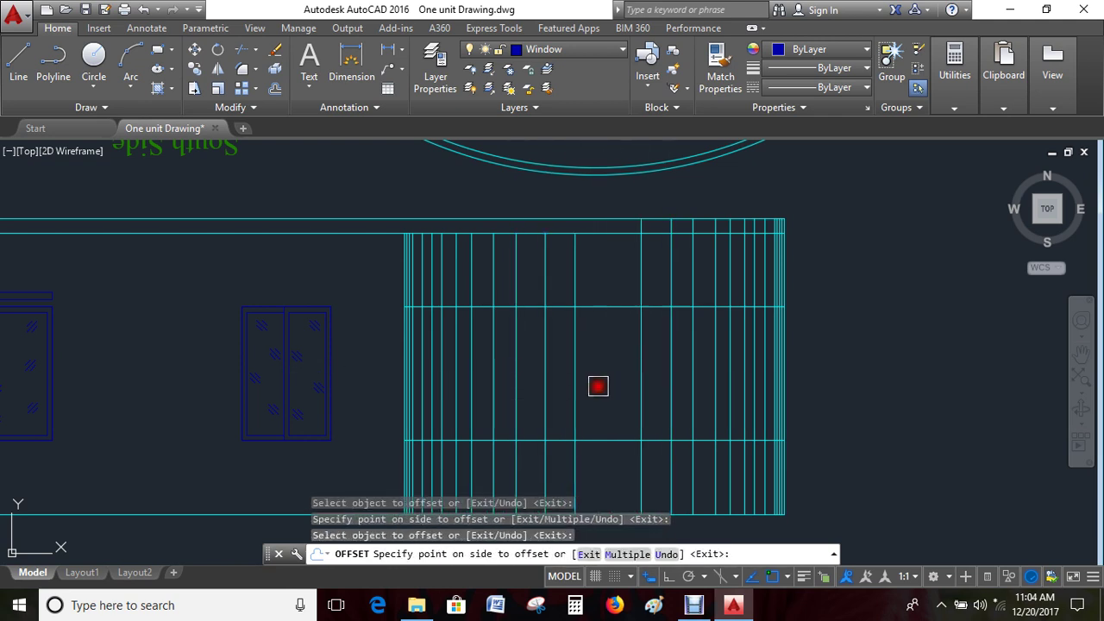
pyautogui.click(597, 386)
pyautogui.press('Escape')
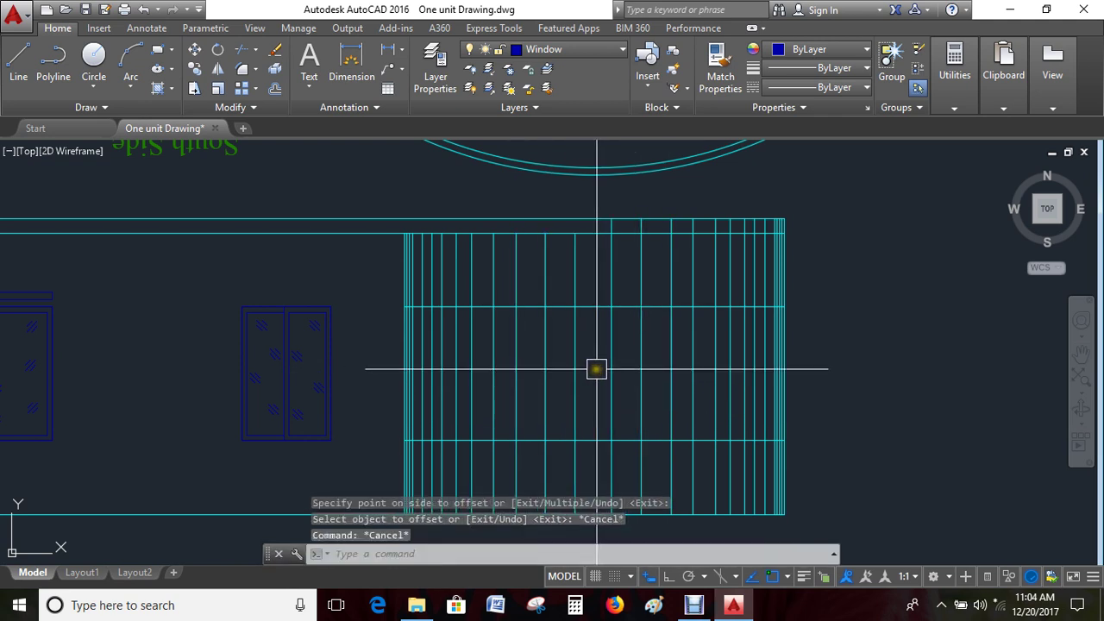
pyautogui.write('tr')
# Trim the top-edge stub, then cut the middle hatch lines between the horizontal edges
pyautogui.press('Return')
pyautogui.press('Return')
pyautogui.scroll(1, 604, 258)
pyautogui.scroll(2, 483, 339)
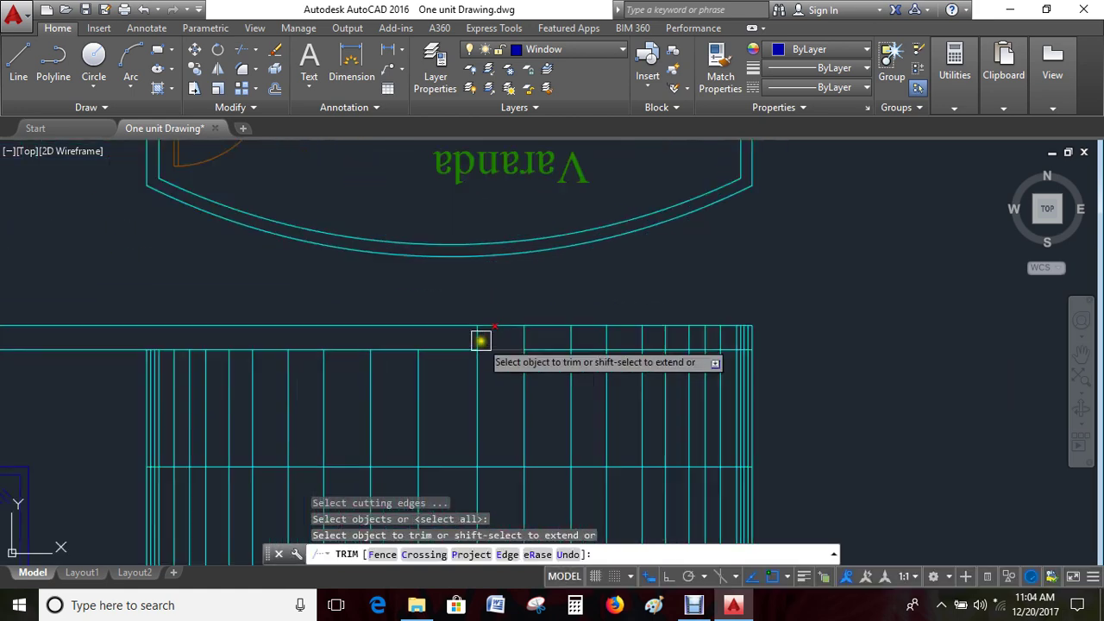
pyautogui.scroll(2, 460, 336)
pyautogui.click(461, 336)
pyautogui.scroll(-3, 457, 332)
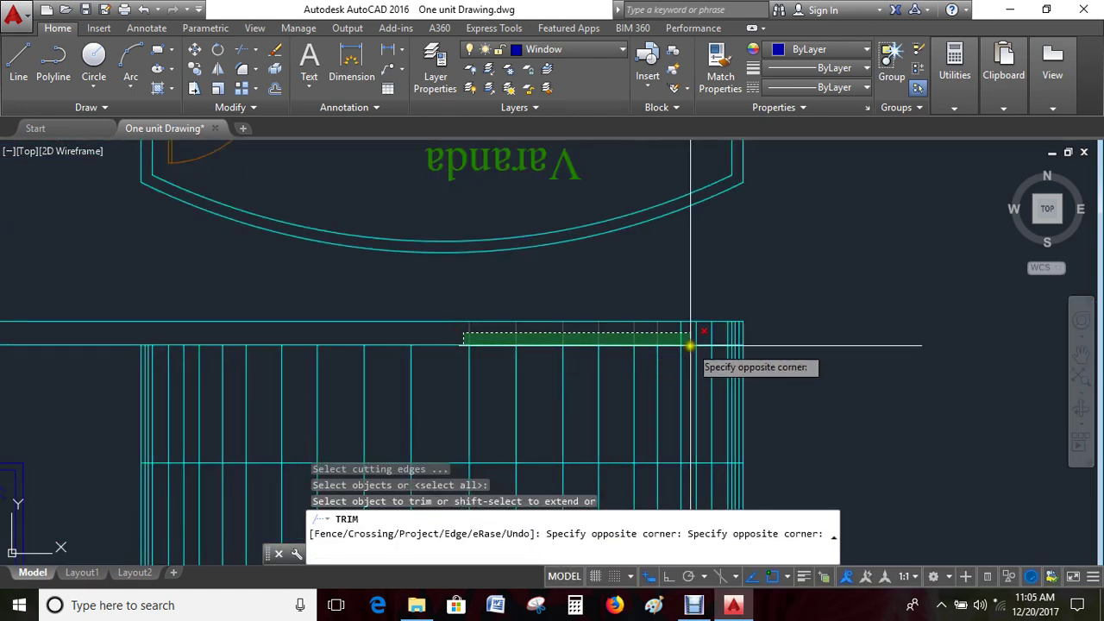
pyautogui.click(734, 335)
pyautogui.scroll(3, 735, 335)
pyautogui.click(732, 333)
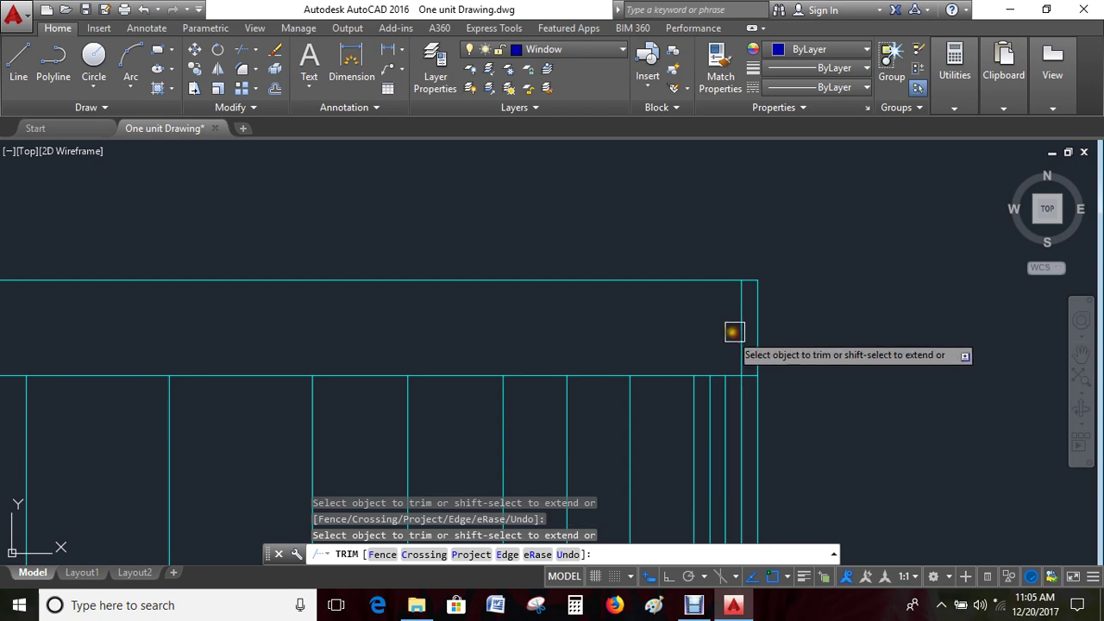
pyautogui.scroll(-3, 728, 332)
pyautogui.press('Escape')
pyautogui.press('Escape')
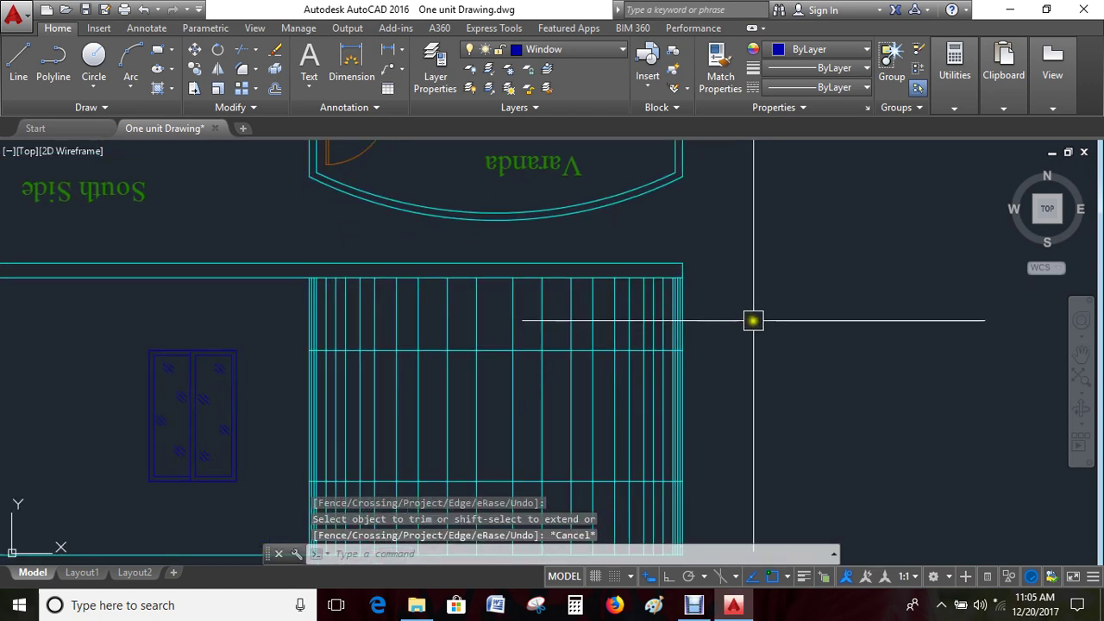
pyautogui.write('tr')
pyautogui.press('Return')
pyautogui.press('Return')
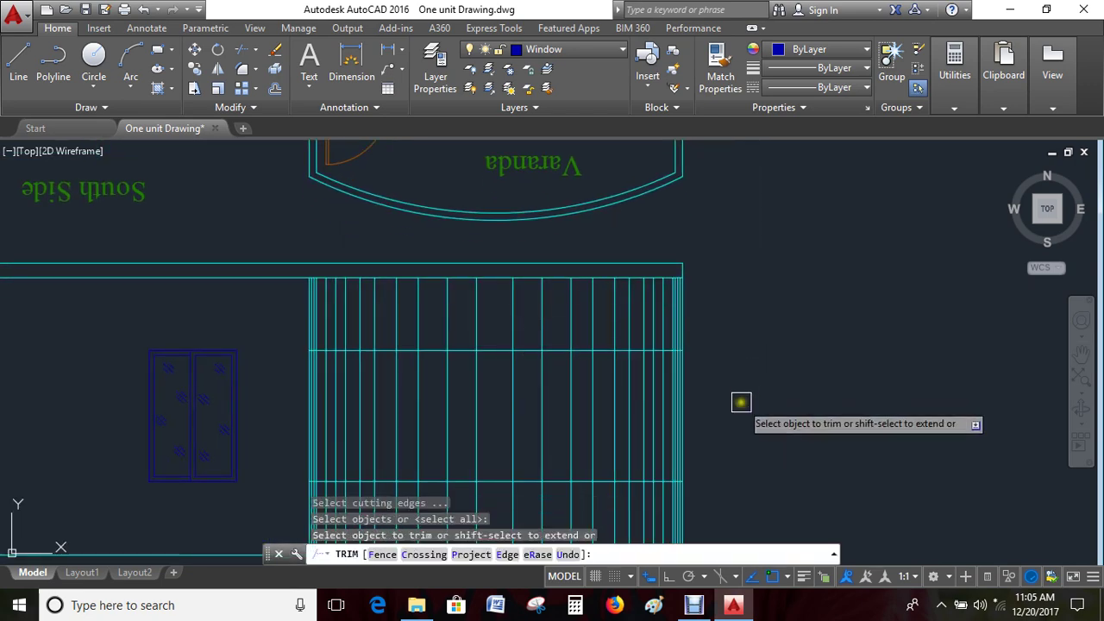
pyautogui.click(737, 401)
pyautogui.click(272, 426)
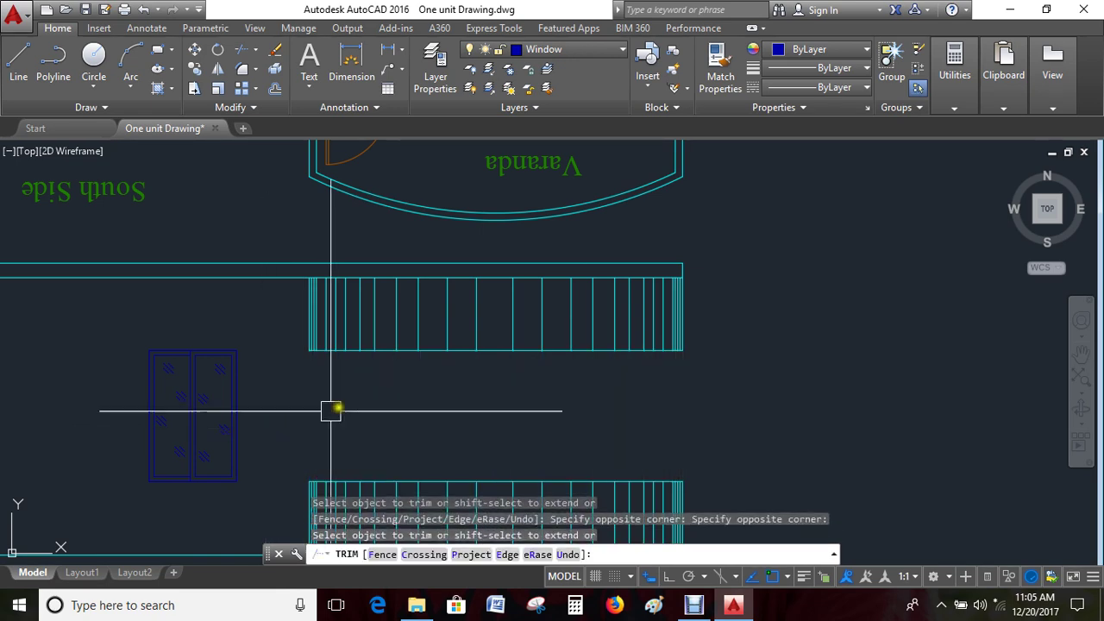
pyautogui.press('Escape')
pyautogui.press('Escape')
# Join the two pieces of the broken edge line into one
pyautogui.press('Return')
pyautogui.scroll(4, 705, 350)
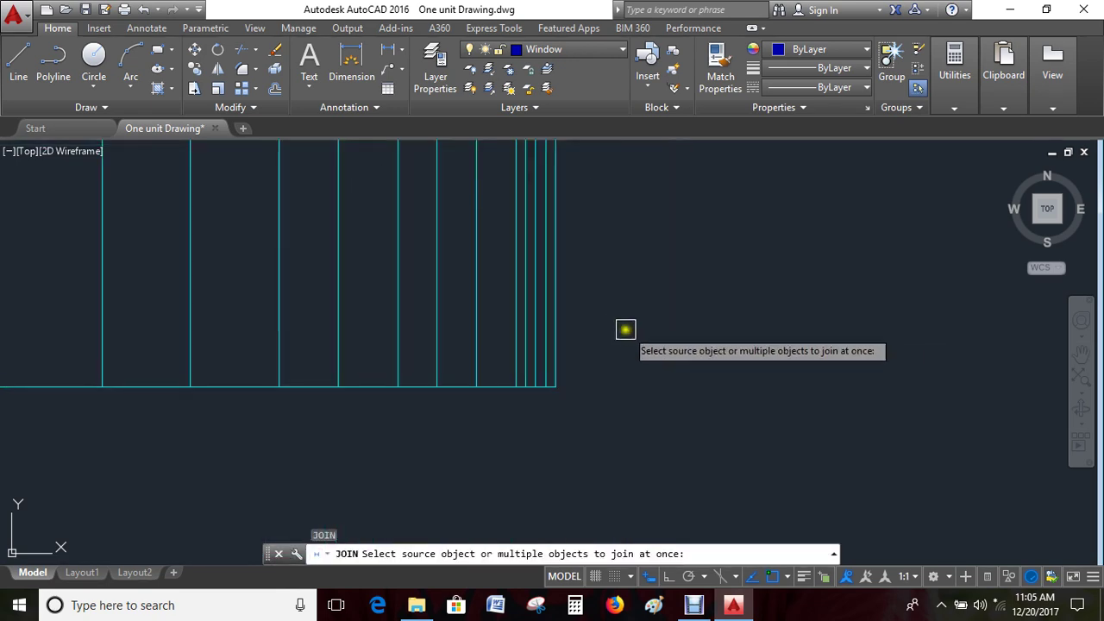
pyautogui.click(561, 321)
pyautogui.scroll(-3, 561, 322)
pyautogui.scroll(2, 594, 359)
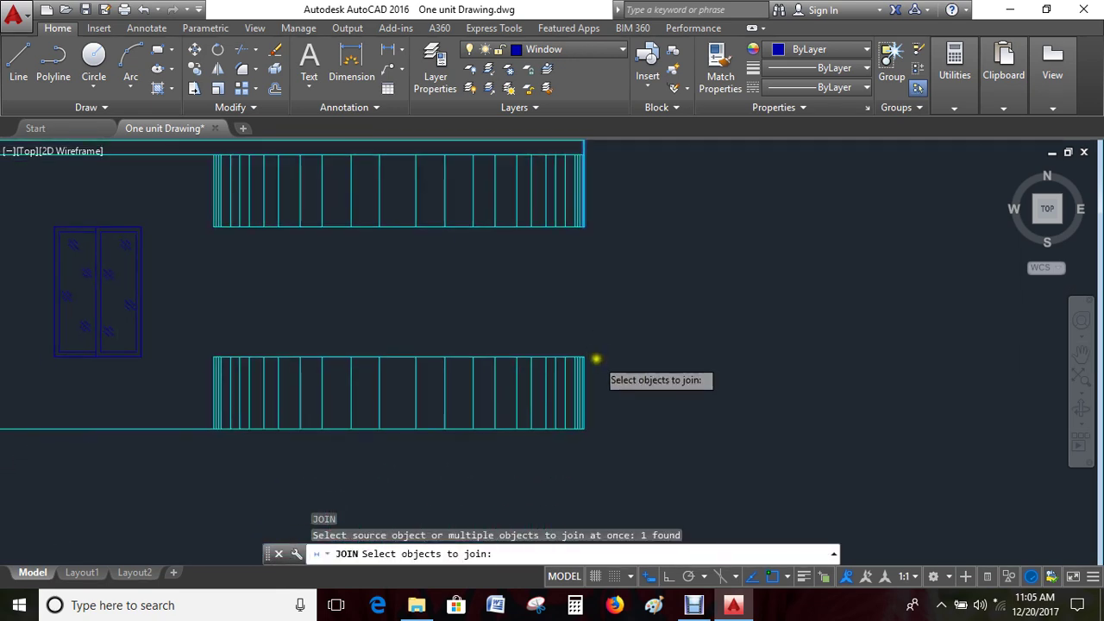
pyautogui.scroll(2, 529, 389)
pyautogui.click(503, 376)
pyautogui.press('Return')
pyautogui.scroll(-3, 547, 377)
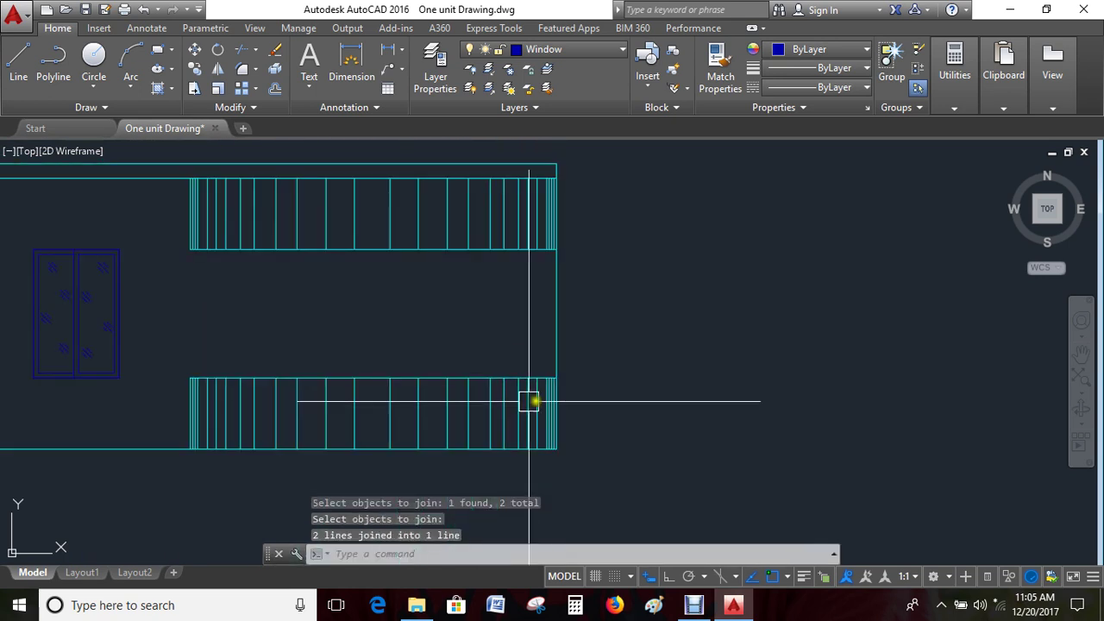
# Join the split pieces of the panel's left edge line
pyautogui.press('Return')
pyautogui.moveTo(175, 270); pyautogui.dragTo(210, 189, button='middle')
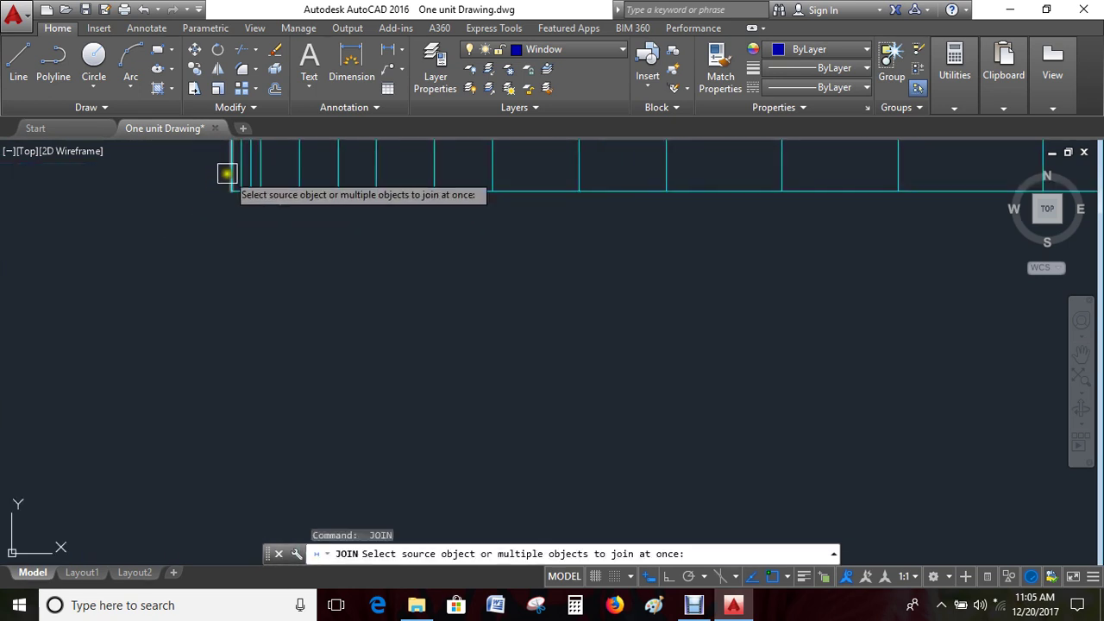
pyautogui.click(227, 172)
pyautogui.scroll(3, 226, 347)
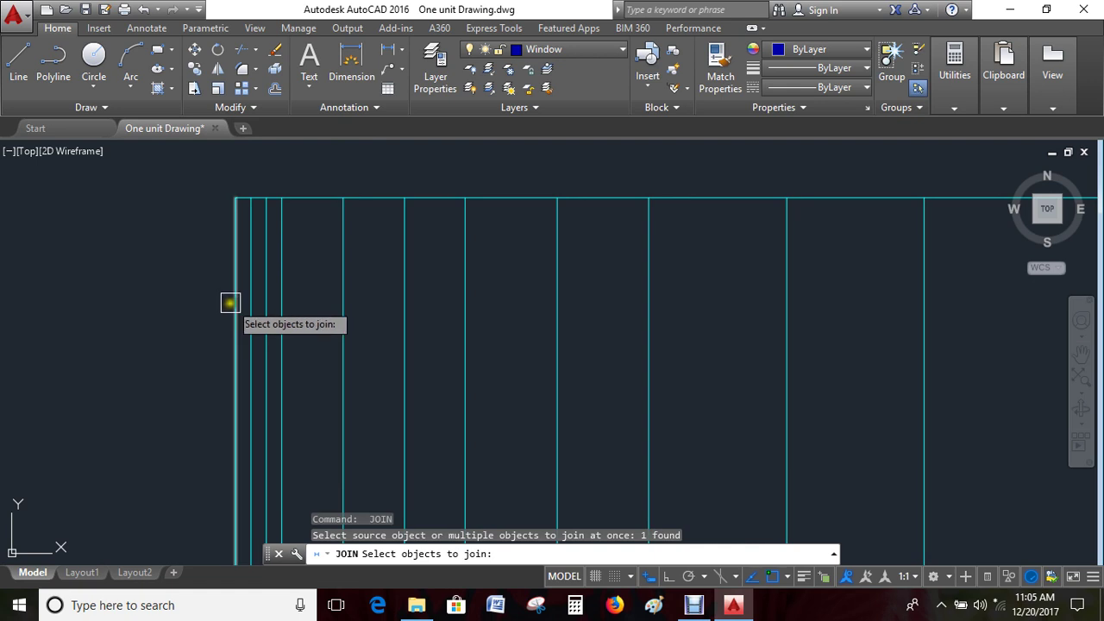
pyautogui.click(230, 303)
pyautogui.press('Return')
pyautogui.scroll(-3, 185, 379)
pyautogui.scroll(-2, 383, 390)
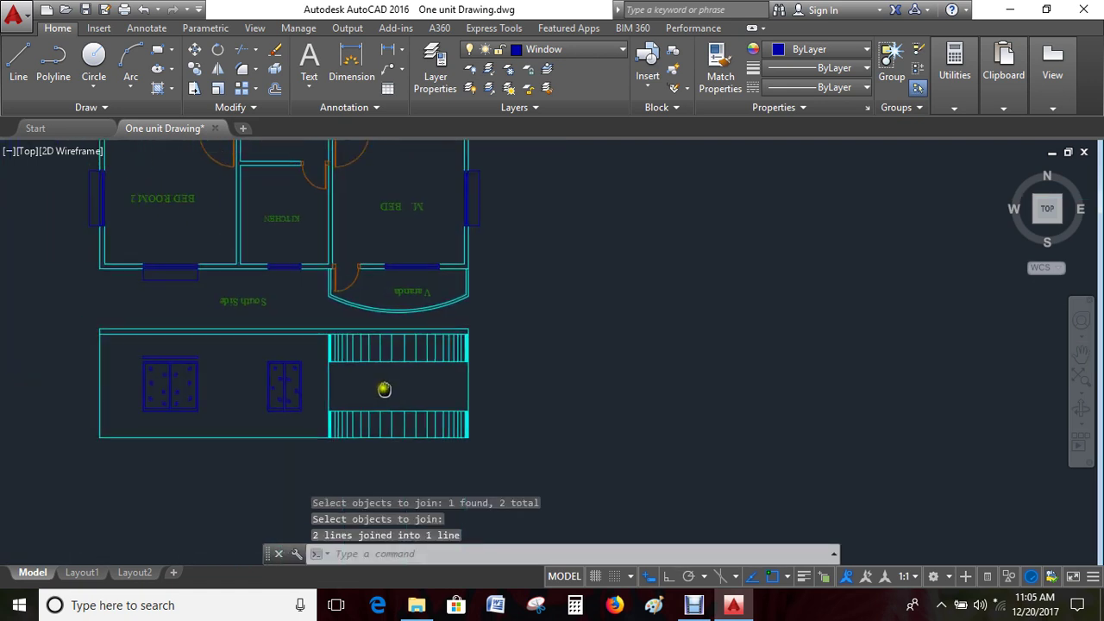
pyautogui.moveTo(384, 390); pyautogui.dragTo(389, 393, button='middle')
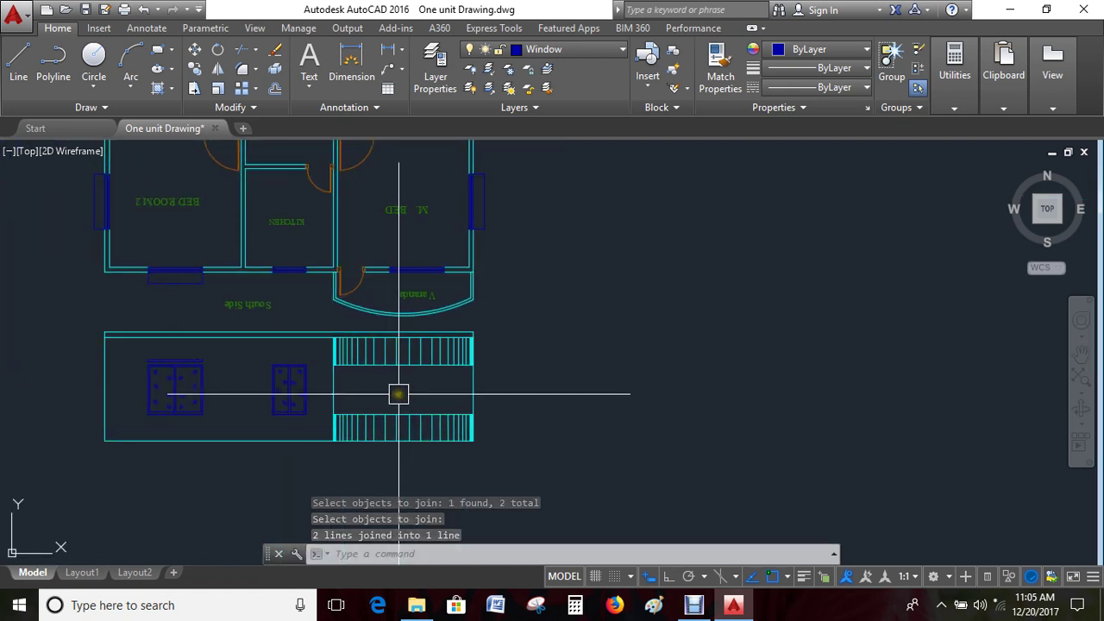
pyautogui.press('Escape')
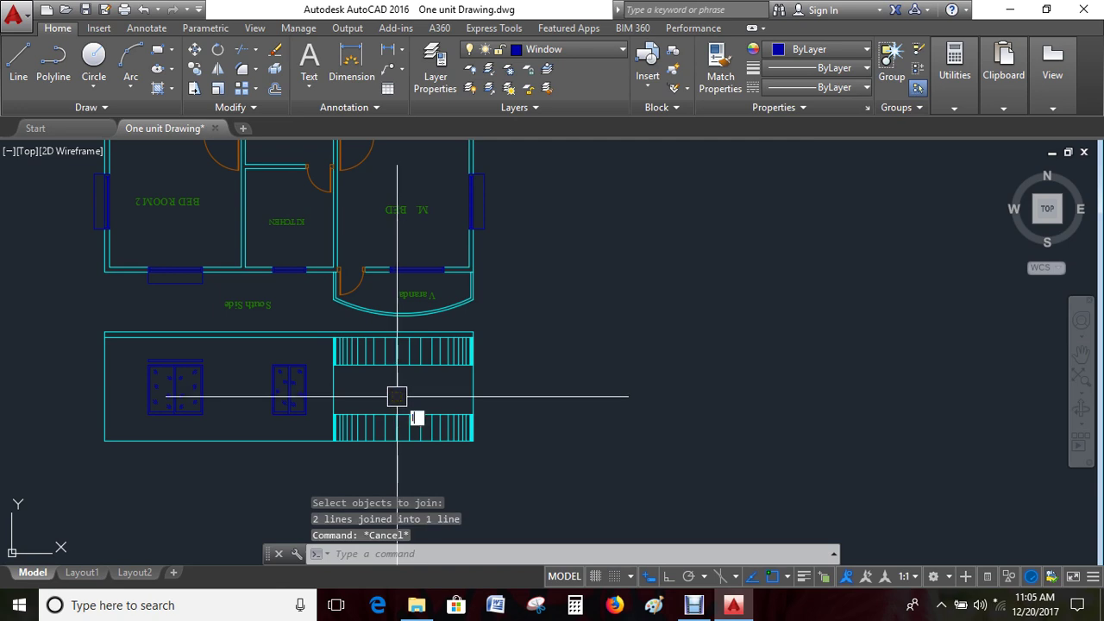
# Start a new line with the L command
pyautogui.write('l')
pyautogui.press('Return')
pyautogui.scroll(3, 419, 278)
# Place a line start at the window end, then abandon the unfinished line
pyautogui.scroll(3, 529, 258)
pyautogui.click(536, 230)
pyautogui.scroll(-1, 540, 233)
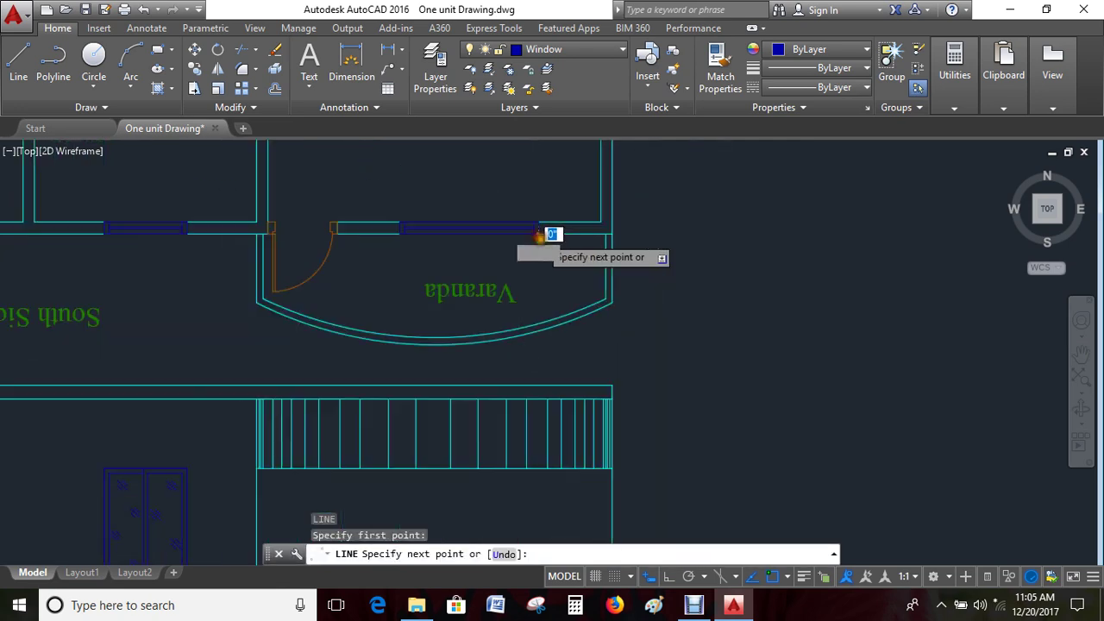
pyautogui.scroll(-2, 591, 451)
pyautogui.moveTo(592, 451); pyautogui.dragTo(512, 301, button='middle')
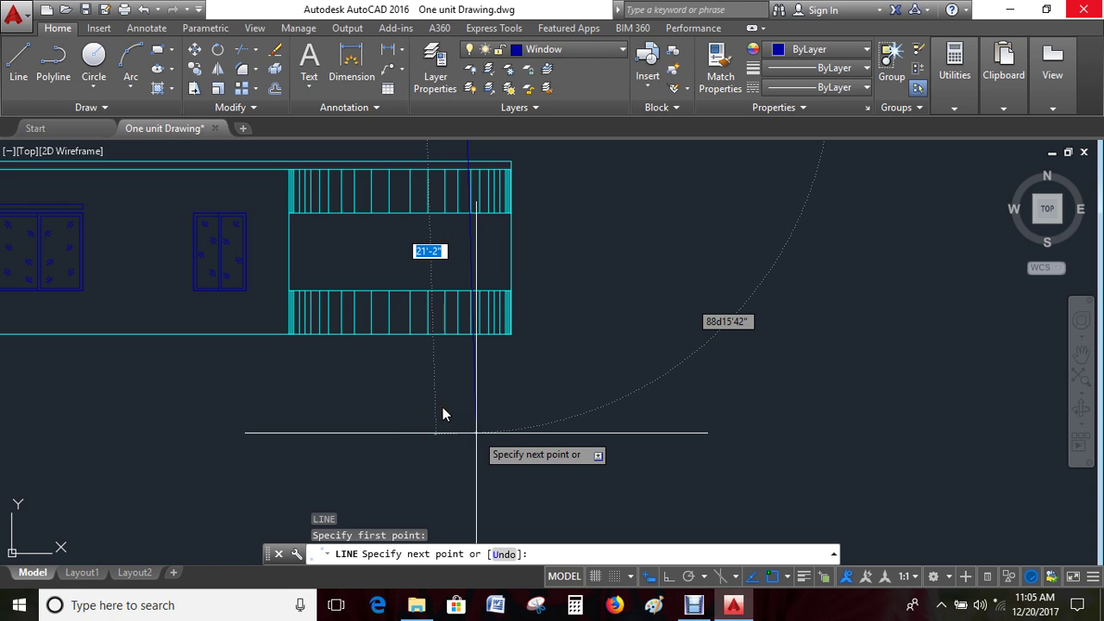
pyautogui.click(692, 605)
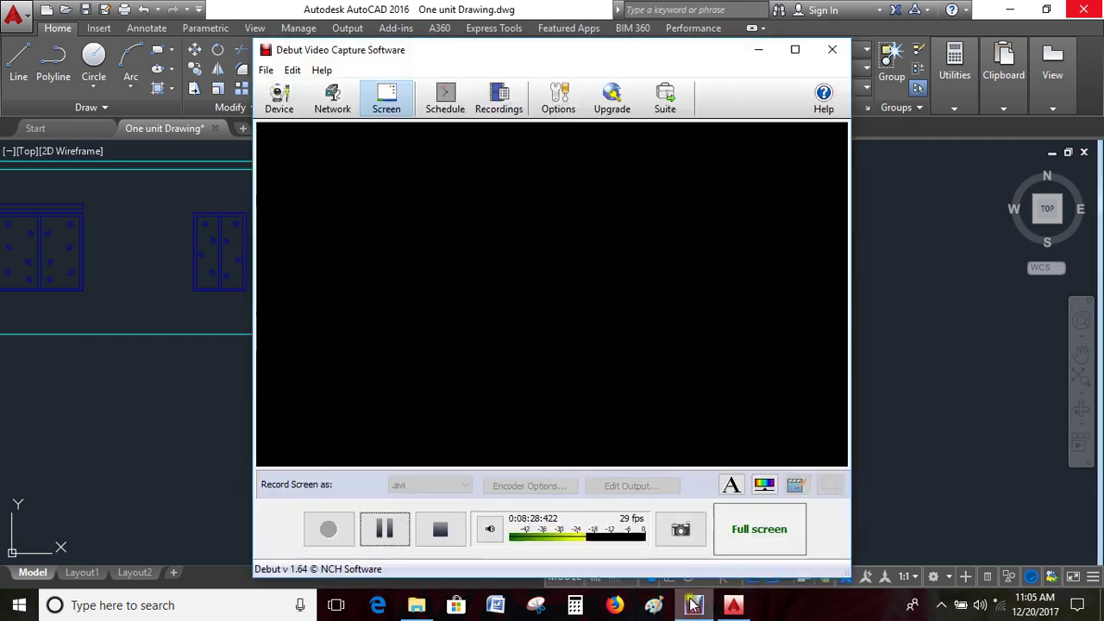
pyautogui.click(753, 55)
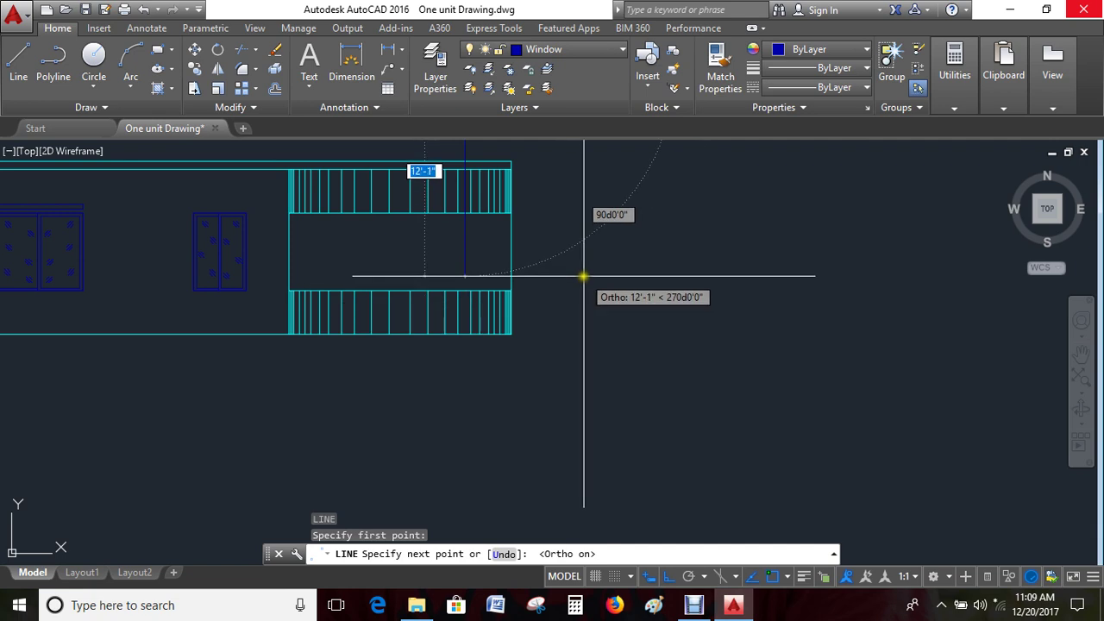
pyautogui.scroll(-4, 583, 277)
pyautogui.press('Escape')
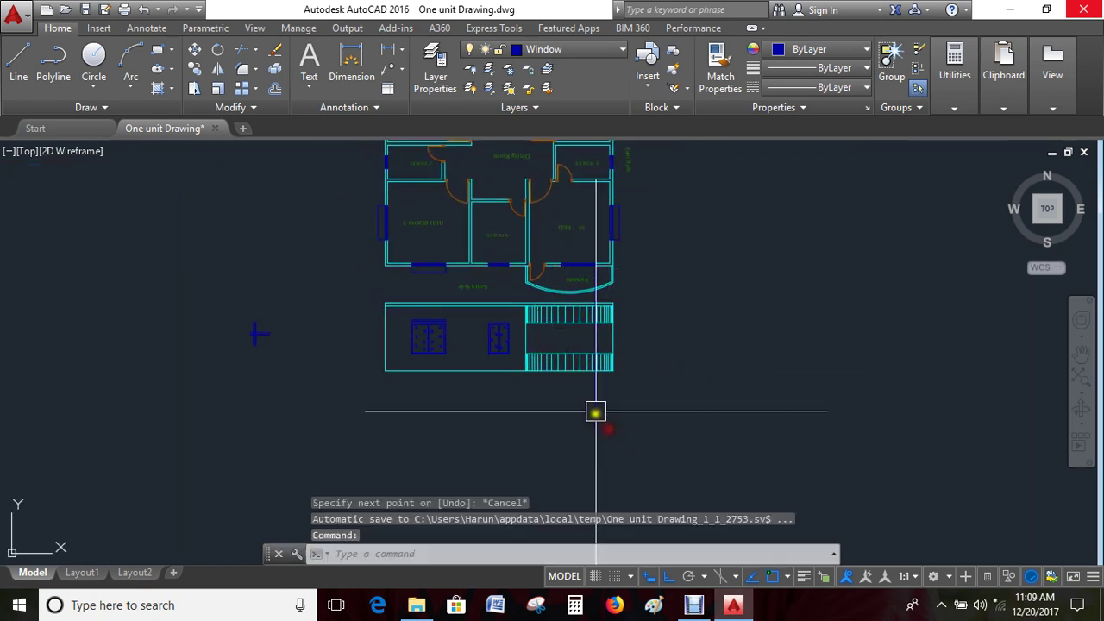
pyautogui.press('Escape')
pyautogui.scroll(6, 603, 405)
pyautogui.scroll(-6, 633, 405)
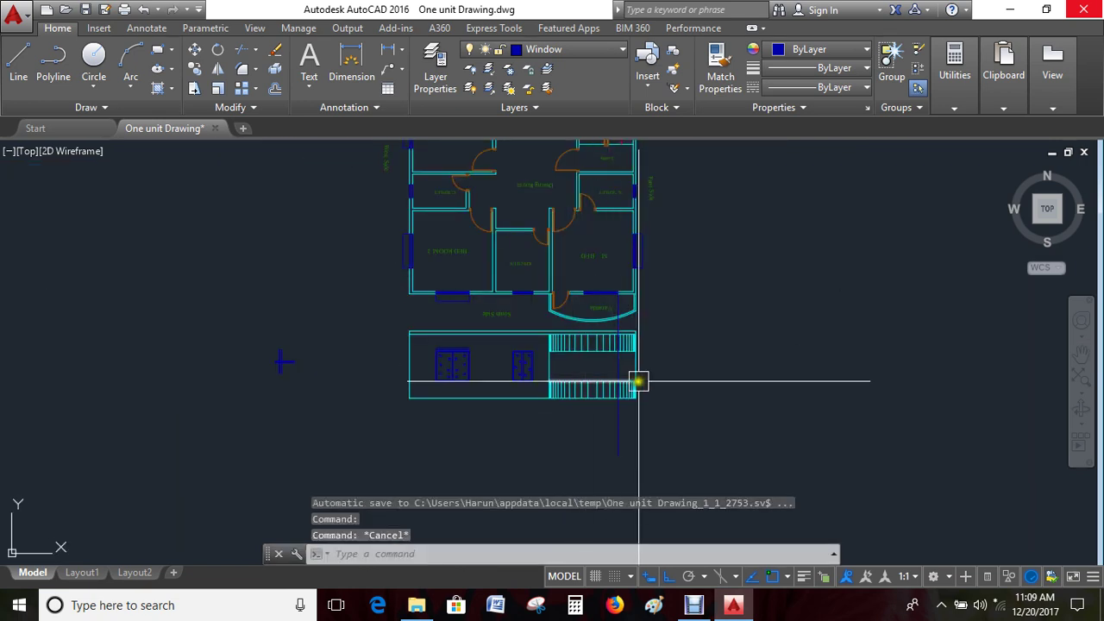
# Copy the wide blue double-panel unit from its lower corner into the hatched bay's middle
pyautogui.write('ct ')
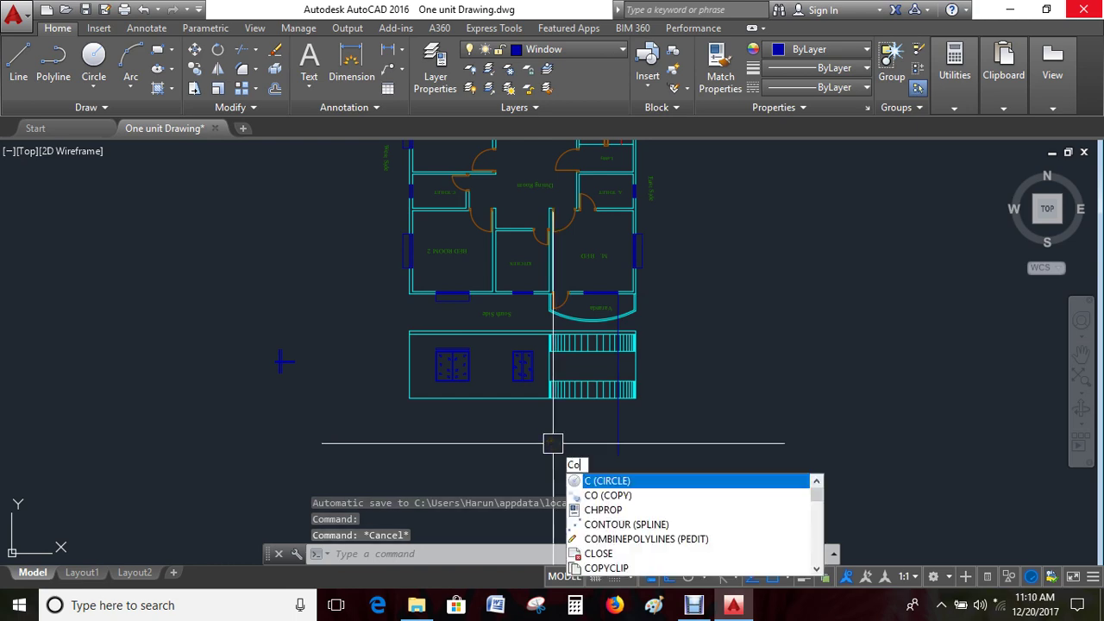
pyautogui.write('o')
pyautogui.press('Return')
pyautogui.scroll(4, 591, 308)
pyautogui.moveTo(363, 444); pyautogui.dragTo(465, 362, button='middle')
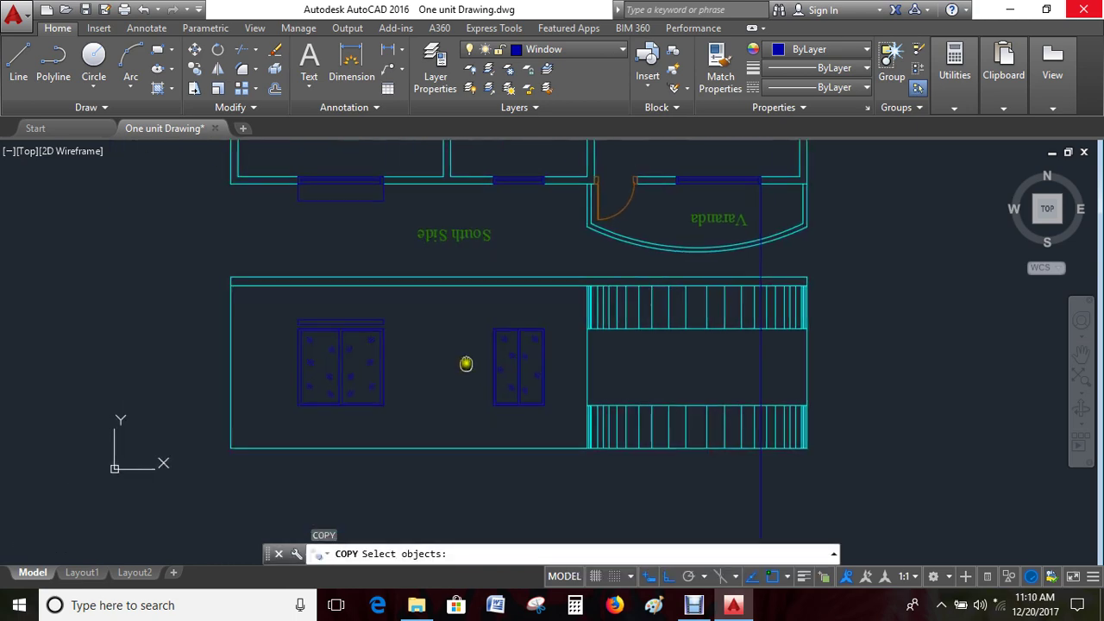
pyautogui.click(383, 399)
pyautogui.scroll(5, 366, 414)
pyautogui.press('Return')
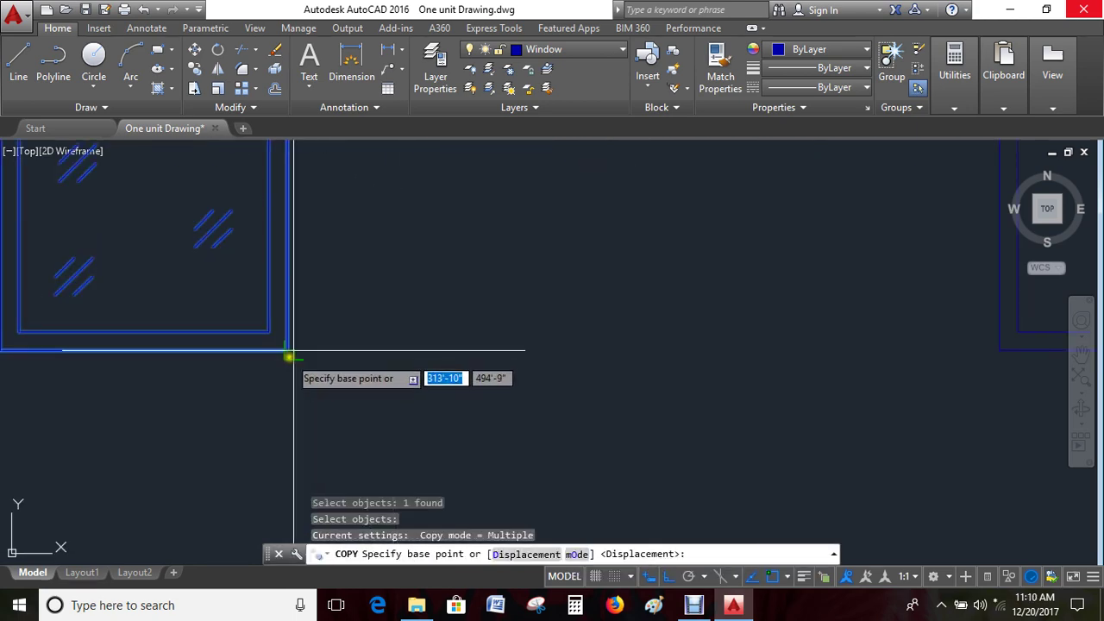
pyautogui.click(287, 350)
pyautogui.scroll(-5, 284, 352)
pyautogui.scroll(3, 648, 357)
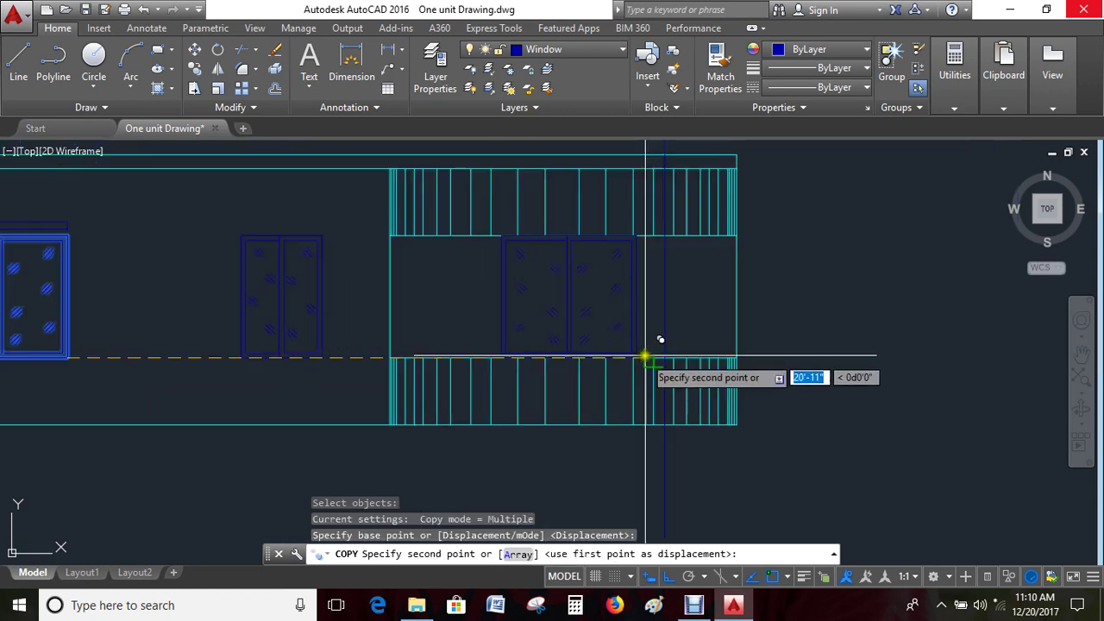
pyautogui.scroll(2, 647, 387)
pyautogui.click(714, 372)
pyautogui.scroll(-5, 714, 375)
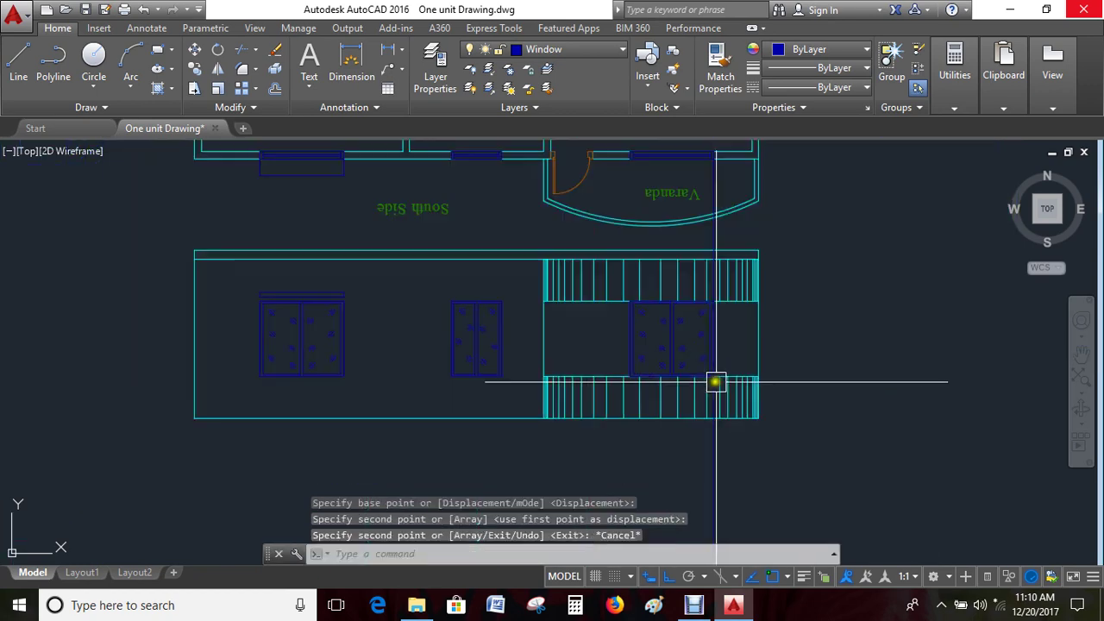
pyautogui.press('Escape')
# Delete the stray vertical line and draw a line from the veranda door jamb to below the south panel
pyautogui.press('Delete')
pyautogui.scroll(-3, 718, 459)
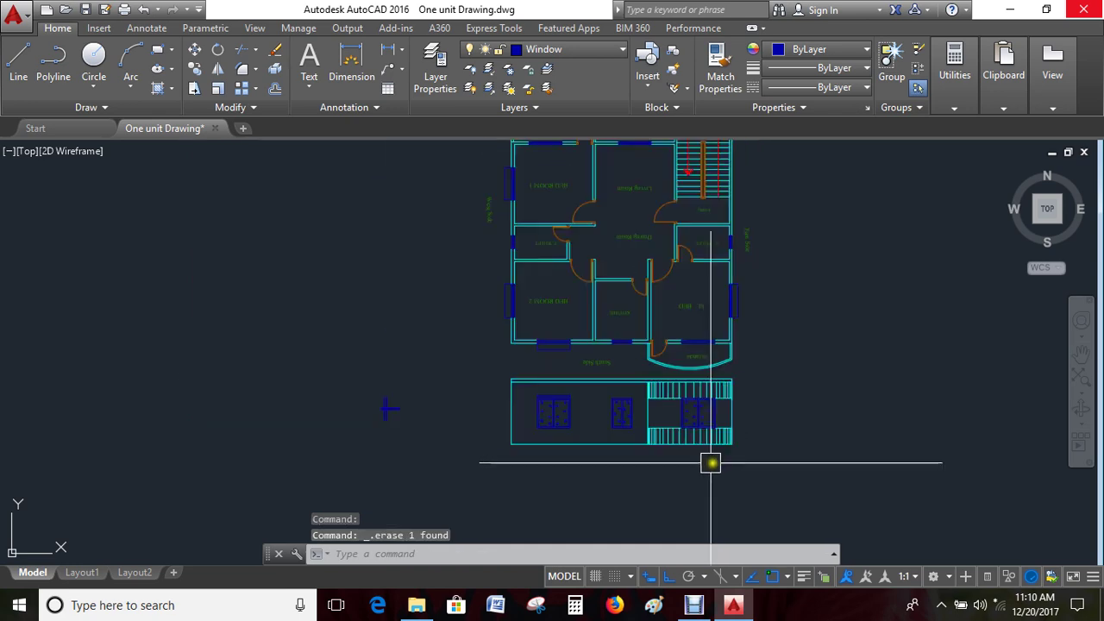
pyautogui.scroll(4, 647, 333)
pyautogui.moveTo(638, 399); pyautogui.dragTo(613, 304, button='middle')
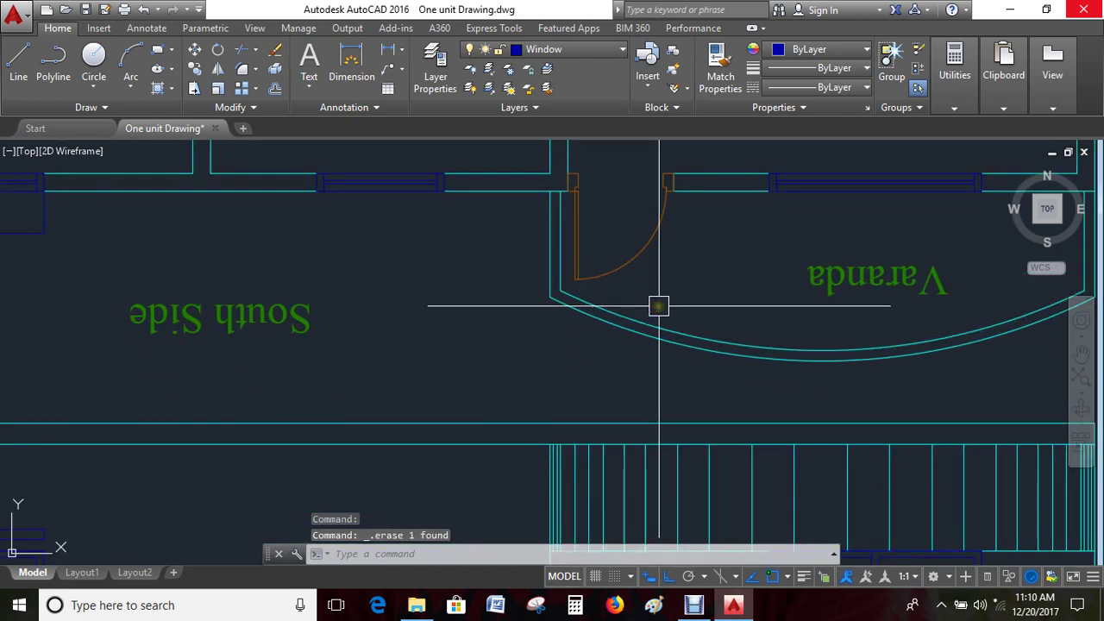
pyautogui.write('l')
pyautogui.press('Return')
pyautogui.scroll(2, 672, 185)
pyautogui.scroll(2, 670, 198)
pyautogui.click(670, 199)
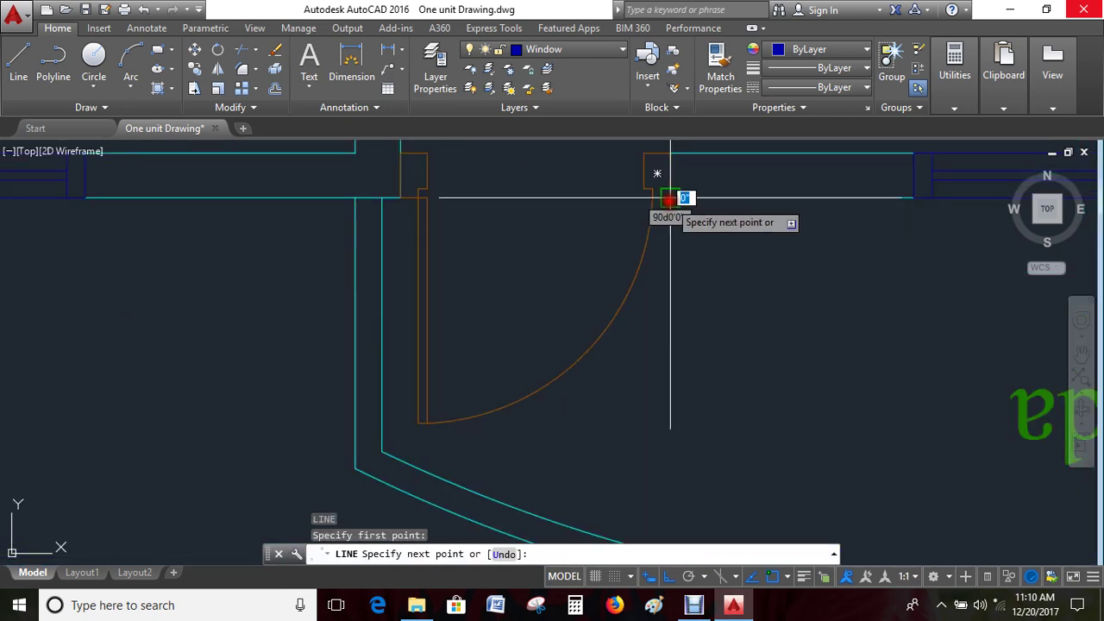
pyautogui.scroll(-3, 665, 197)
pyautogui.moveTo(715, 345); pyautogui.dragTo(652, 253, button='middle')
pyautogui.click(660, 418)
pyautogui.press('Return')
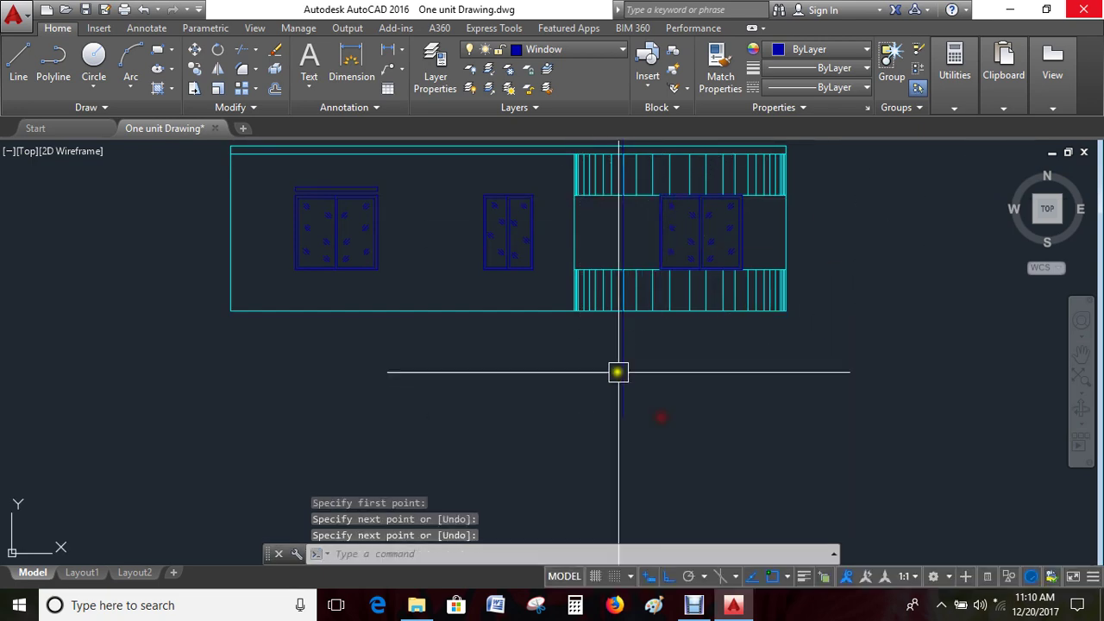
# Start another line at the wall corner by the door, then abandon it
pyautogui.scroll(-3, 616, 371)
pyautogui.press('Return')
pyautogui.scroll(4, 626, 345)
pyautogui.moveTo(626, 345); pyautogui.dragTo(614, 342, button='middle')
pyautogui.scroll(3, 614, 342)
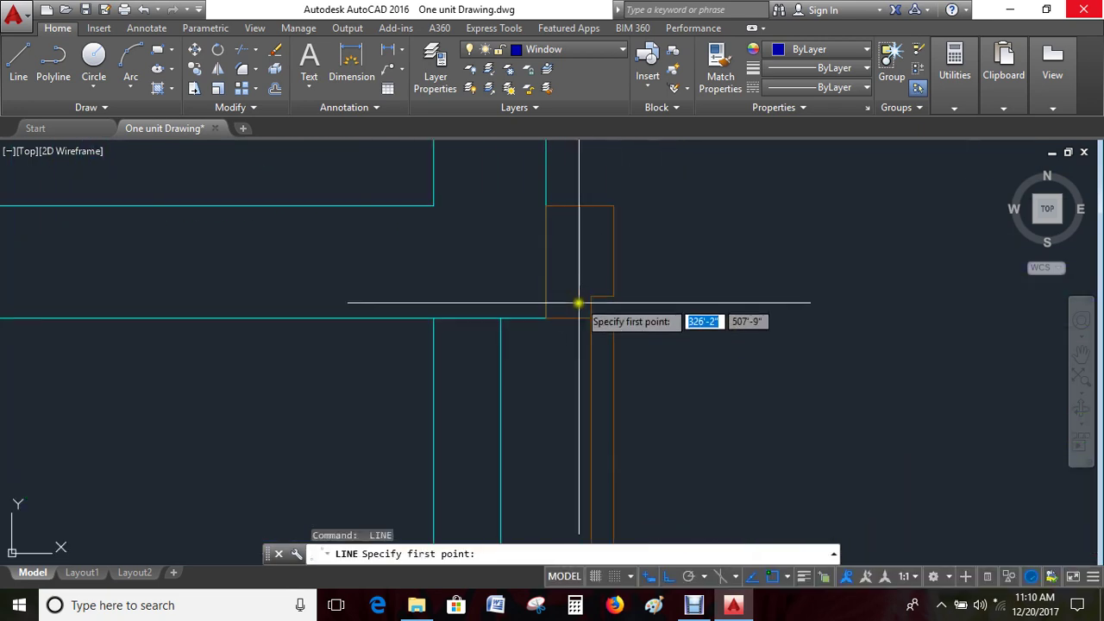
pyautogui.click(545, 320)
pyautogui.scroll(-4, 585, 463)
pyautogui.scroll(-5, 584, 463)
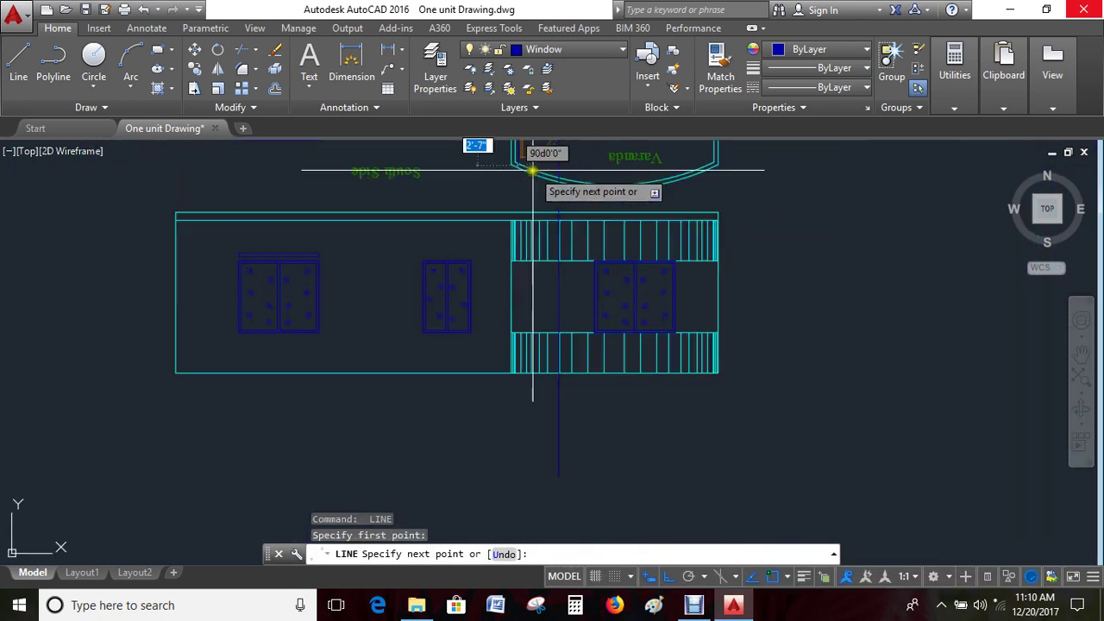
pyautogui.press('Escape')
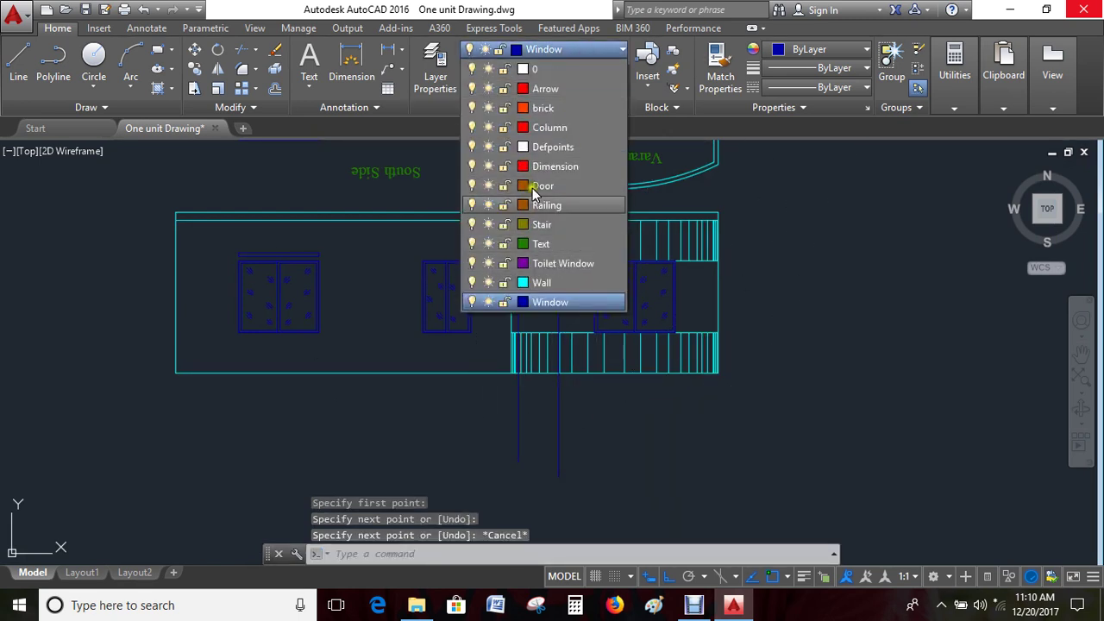
# Make Door the current layer and draw the door rectangle in the south panel's opening
pyautogui.click(544, 184)
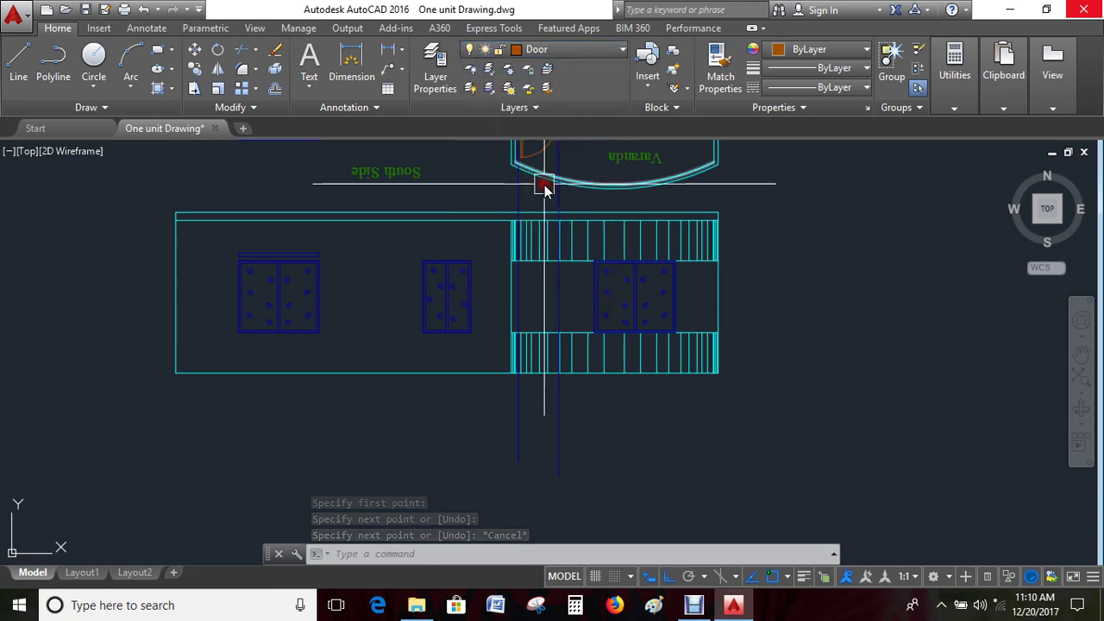
pyautogui.press('Escape')
pyautogui.scroll(4, 547, 299)
pyautogui.write('rec')
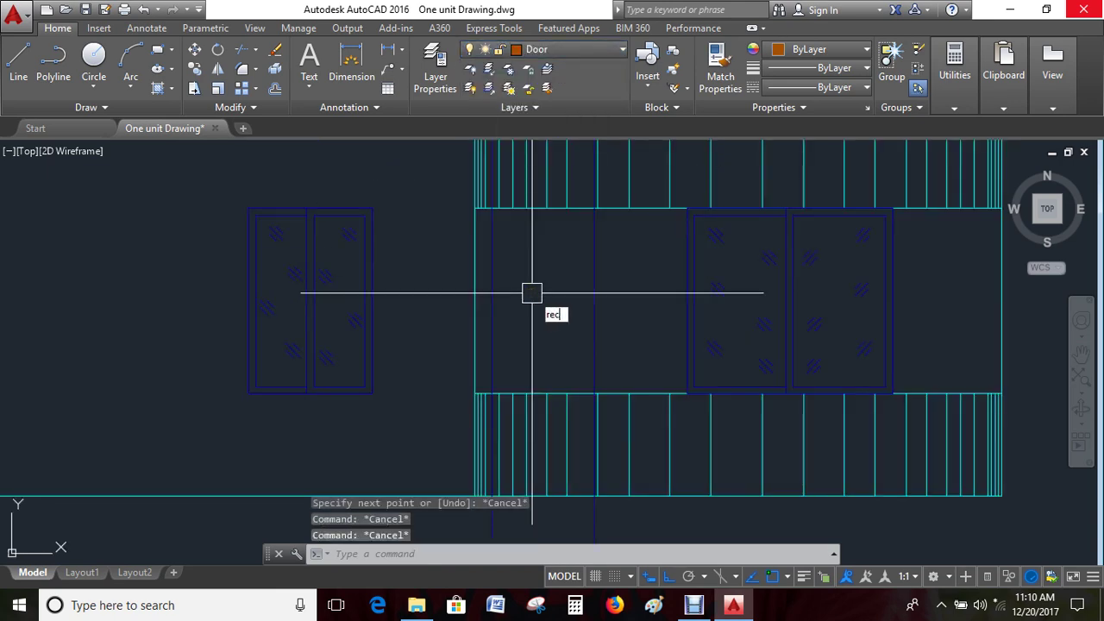
pyautogui.press('Return')
pyautogui.scroll(3, 508, 210)
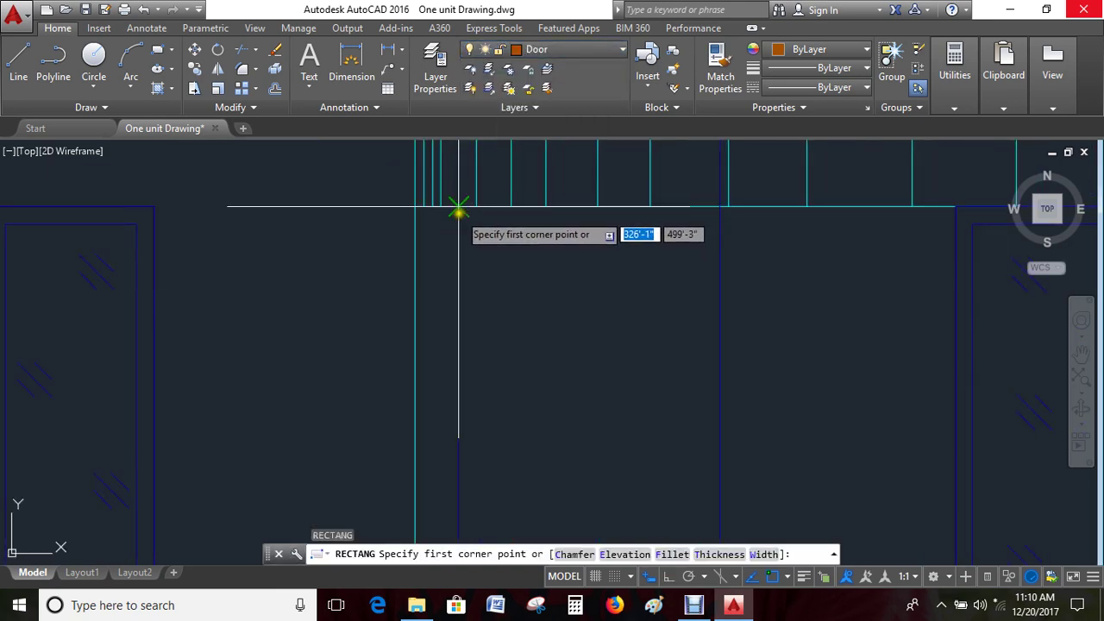
pyautogui.click(457, 209)
pyautogui.scroll(-3, 524, 323)
pyautogui.scroll(4, 527, 327)
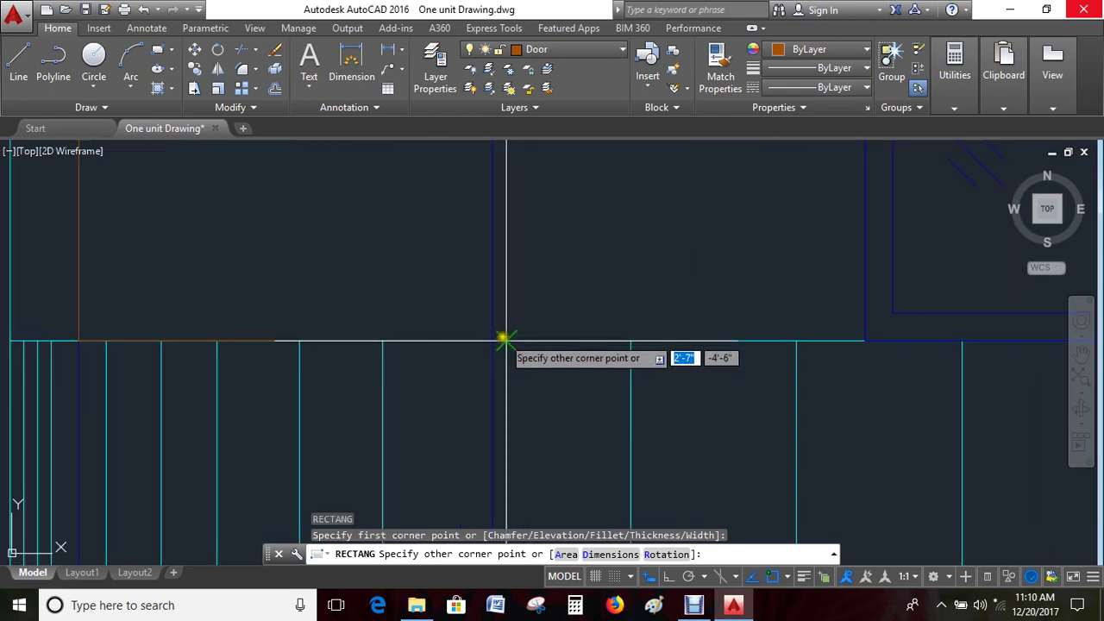
pyautogui.press('Escape')
pyautogui.scroll(-2, 473, 327)
pyautogui.scroll(2, 483, 350)
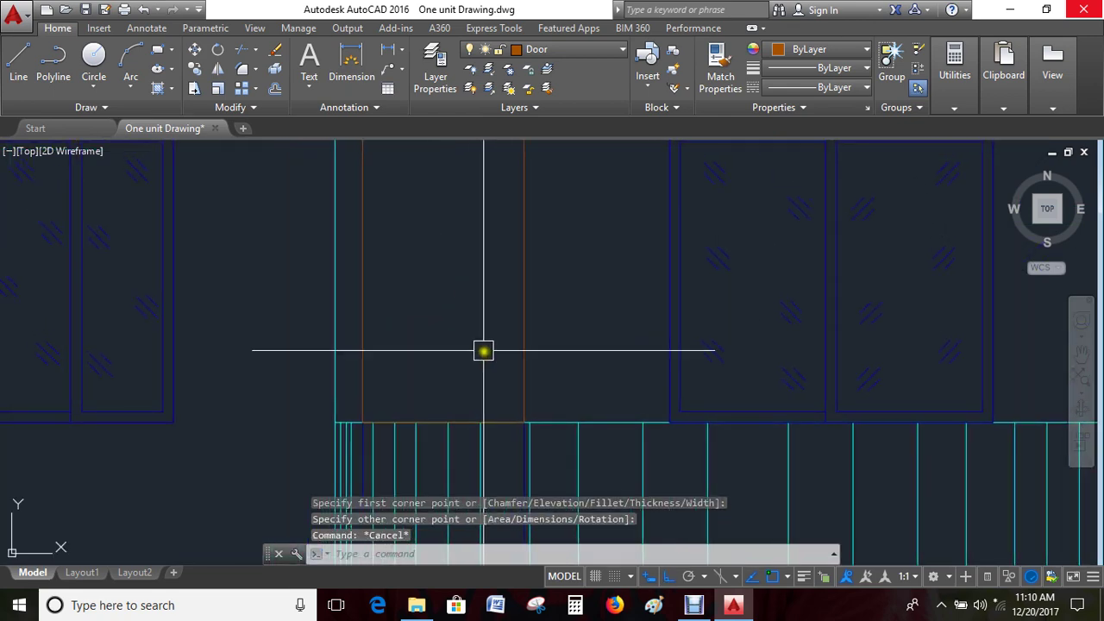
pyautogui.press('Escape')
pyautogui.press('Escape')
pyautogui.press('Return')
# Offset the door rectangle 3 inches inward
pyautogui.write('3')
pyautogui.press('Return')
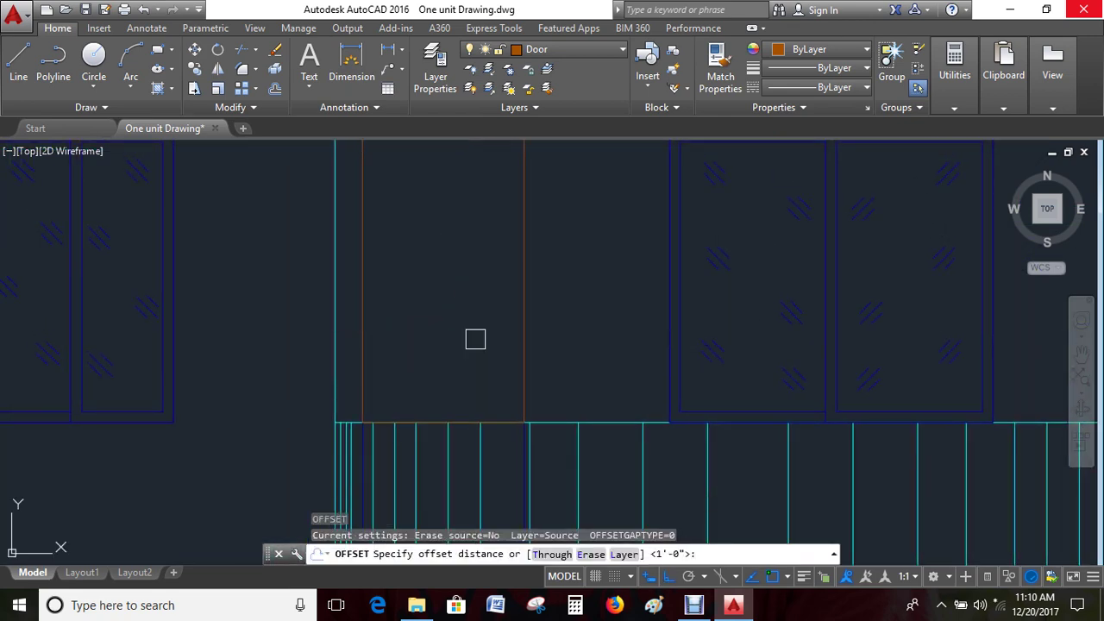
pyautogui.click(524, 311)
pyautogui.click(492, 316)
pyautogui.press('Escape')
pyautogui.scroll(-3, 490, 313)
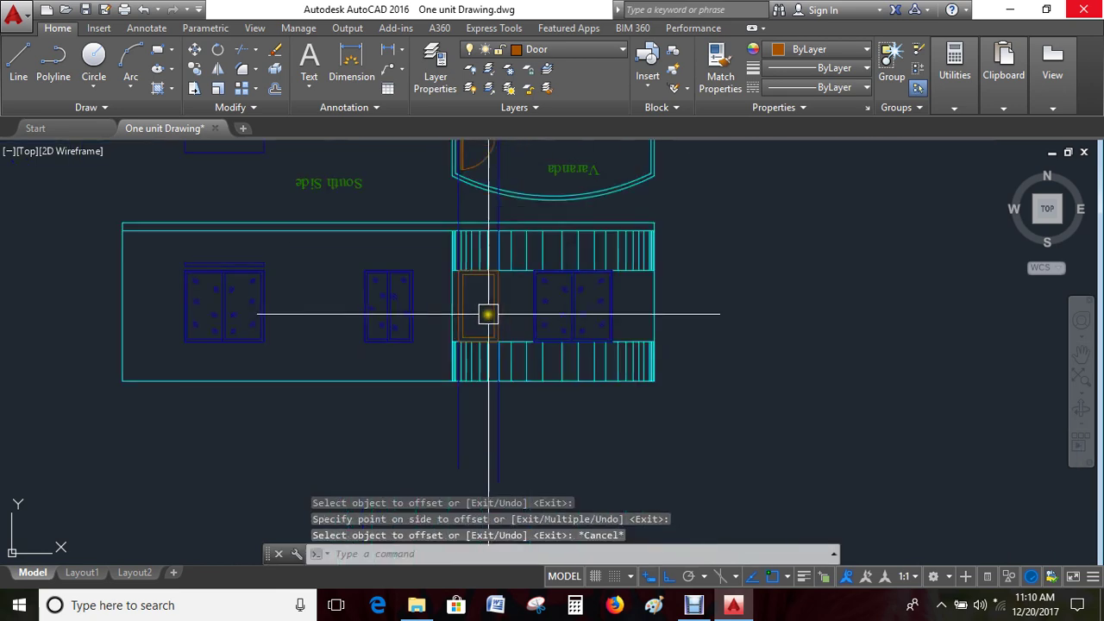
pyautogui.scroll(-1, 499, 267)
pyautogui.scroll(3, 499, 268)
pyautogui.scroll(2, 468, 271)
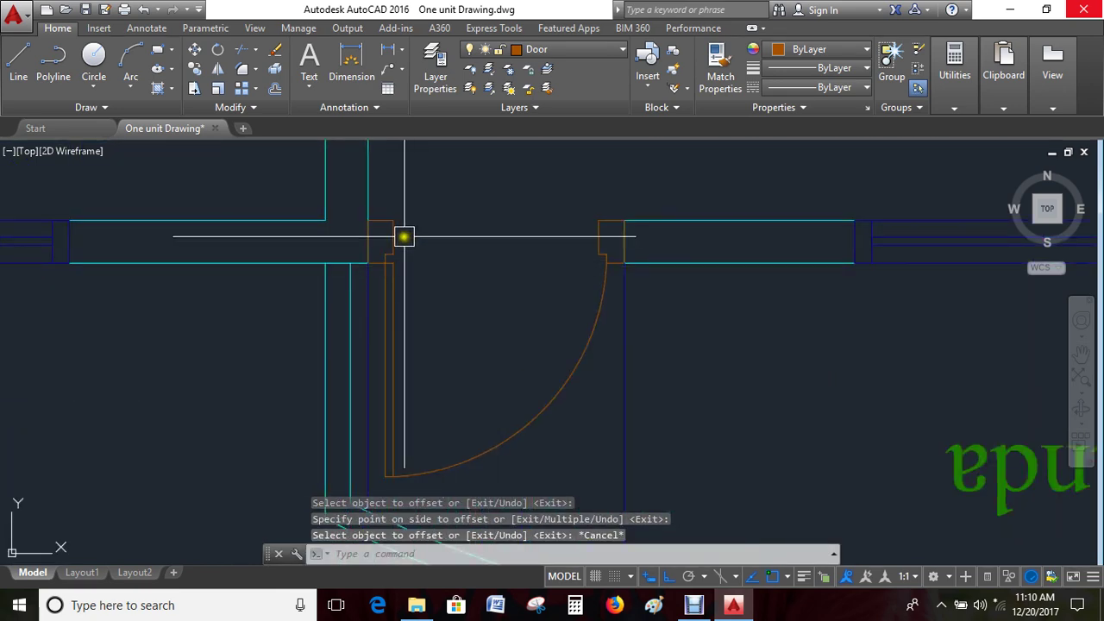
pyautogui.scroll(1, 402, 234)
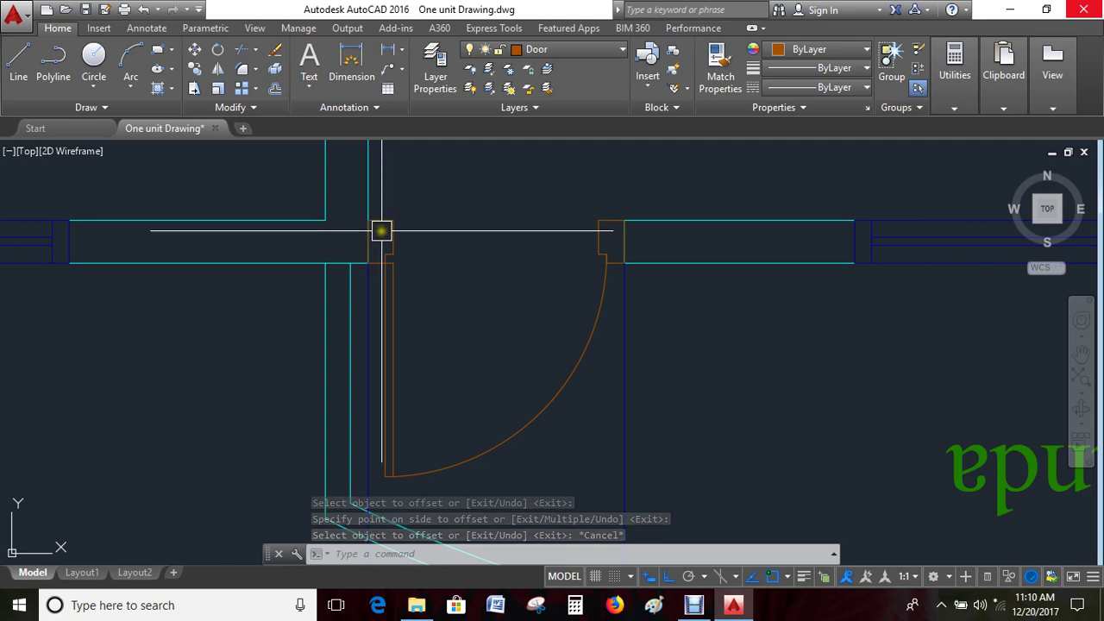
pyautogui.scroll(-2, 384, 230)
pyautogui.scroll(2, 435, 298)
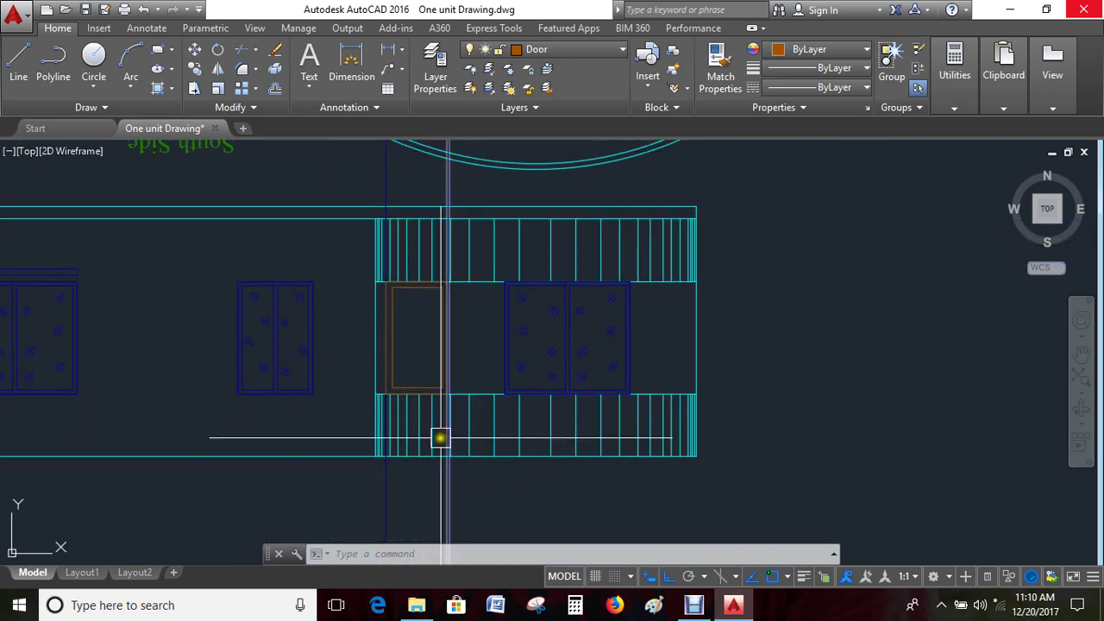
# Erase the two stray vertical lines near the door
pyautogui.click(491, 399)
pyautogui.click(310, 463)
pyautogui.press('Delete')
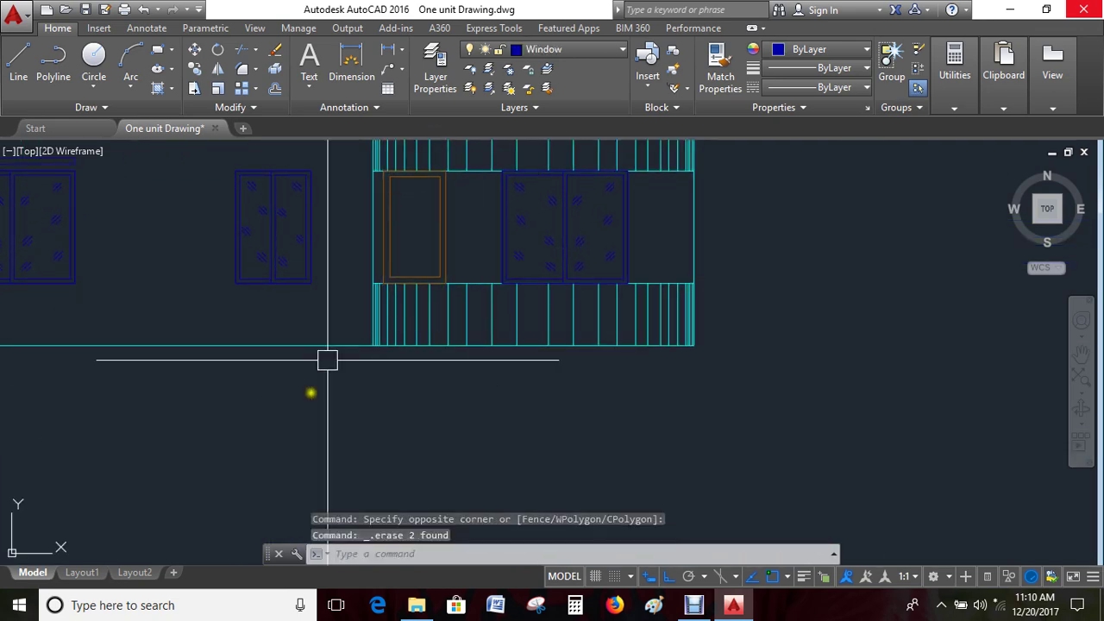
pyautogui.scroll(1, 451, 288)
pyautogui.scroll(2, 451, 288)
# Explode both door rectangles and delete the frame's outer and inner bottom lines
pyautogui.click(520, 353)
pyautogui.click(451, 391)
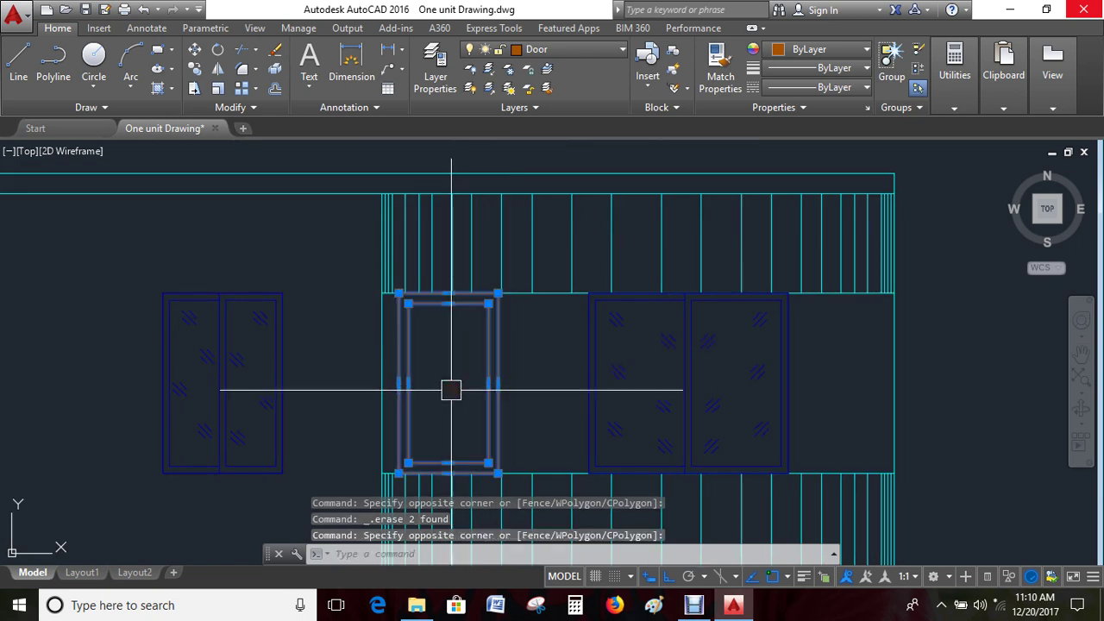
pyautogui.press('Return')
pyautogui.scroll(3, 449, 347)
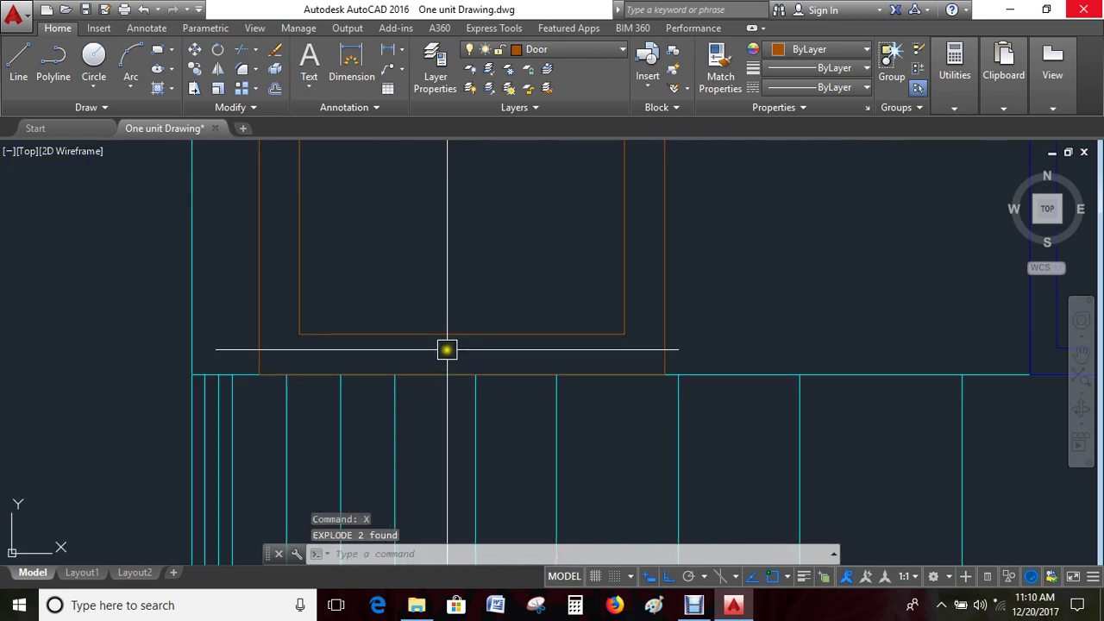
pyautogui.click(448, 325)
pyautogui.click(435, 376)
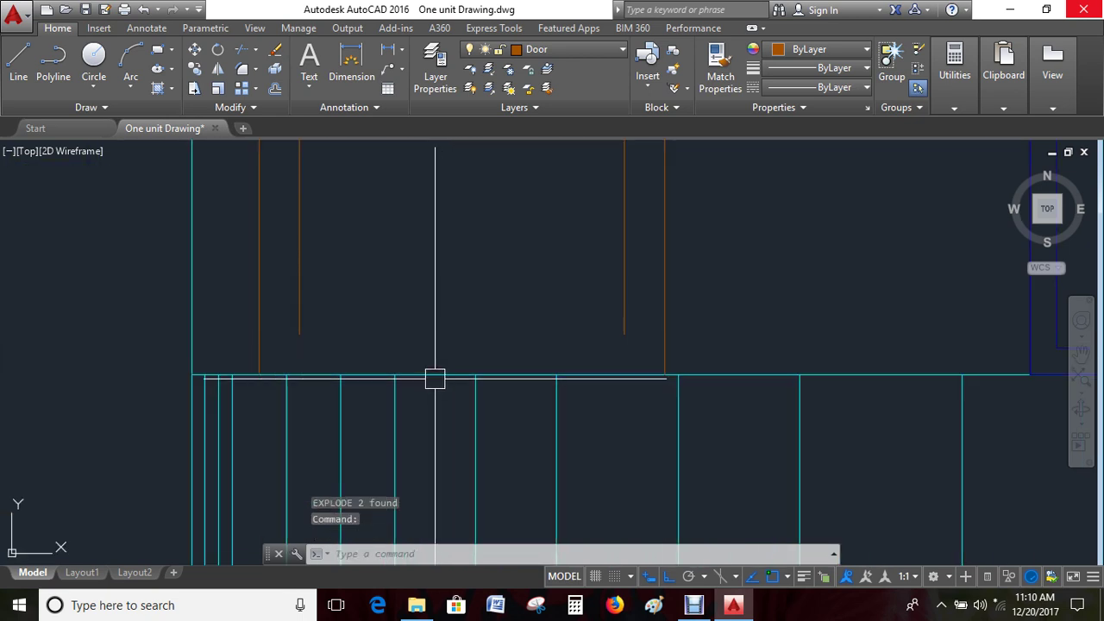
pyautogui.press('Delete')
# Extend a frame line to the panel edge
pyautogui.press('Return')
pyautogui.press('Return')
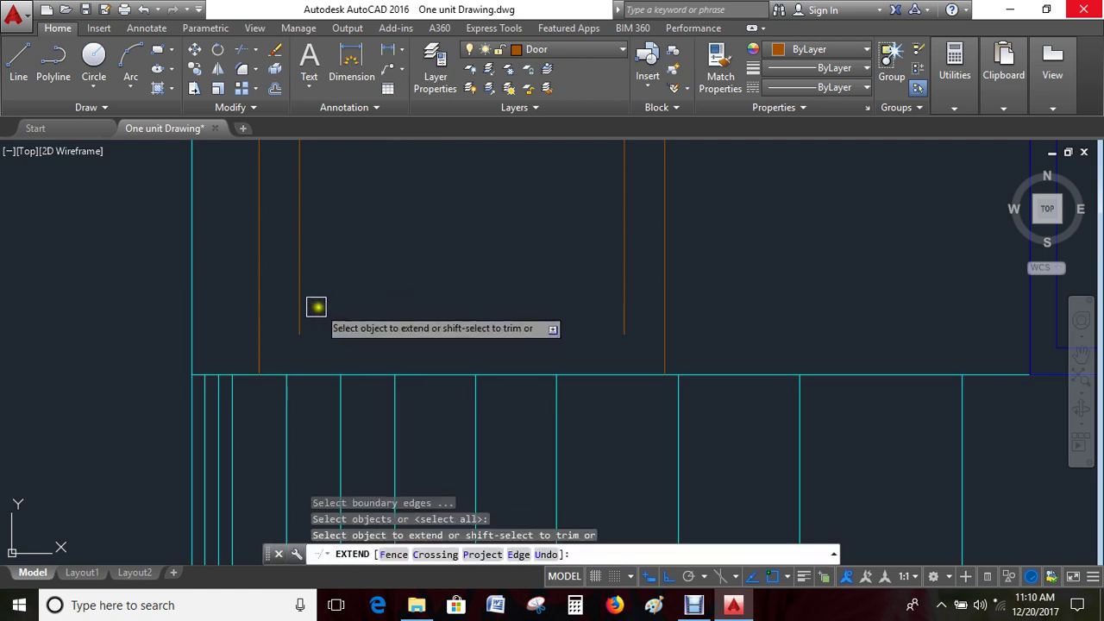
pyautogui.click(302, 305)
pyautogui.press('Escape')
pyautogui.scroll(-3, 629, 304)
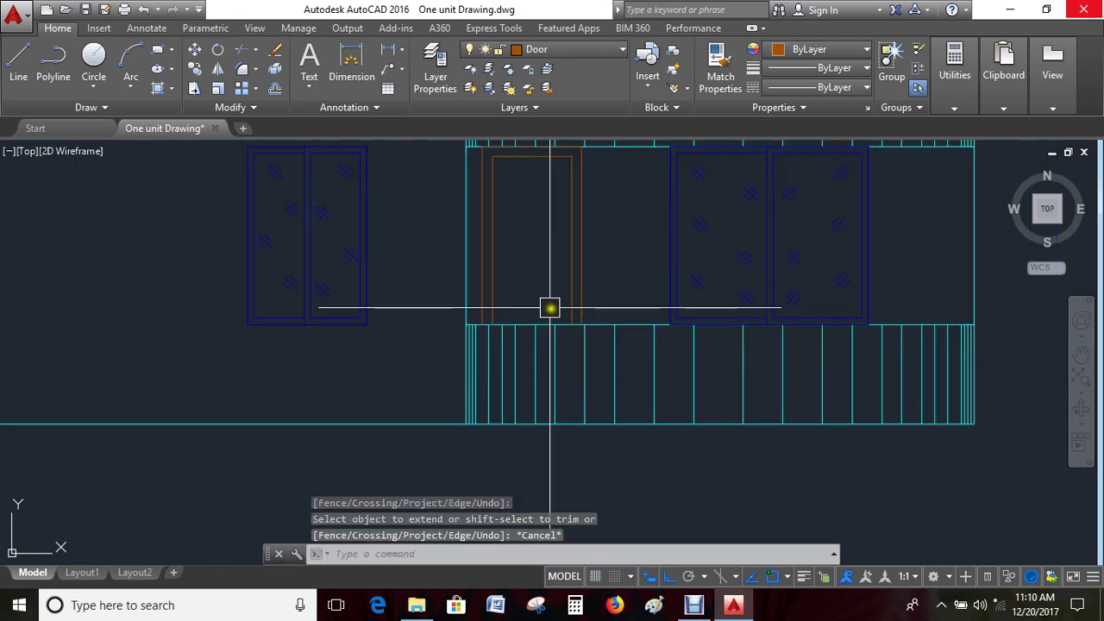
pyautogui.moveTo(506, 320); pyautogui.dragTo(446, 355, button='middle')
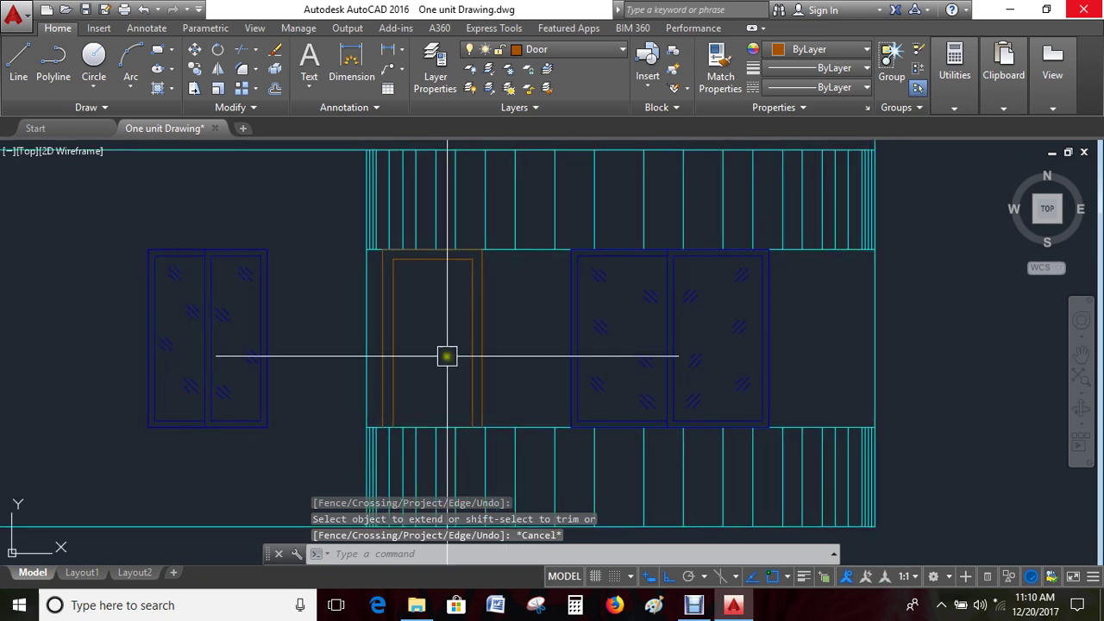
pyautogui.scroll(-4, 438, 357)
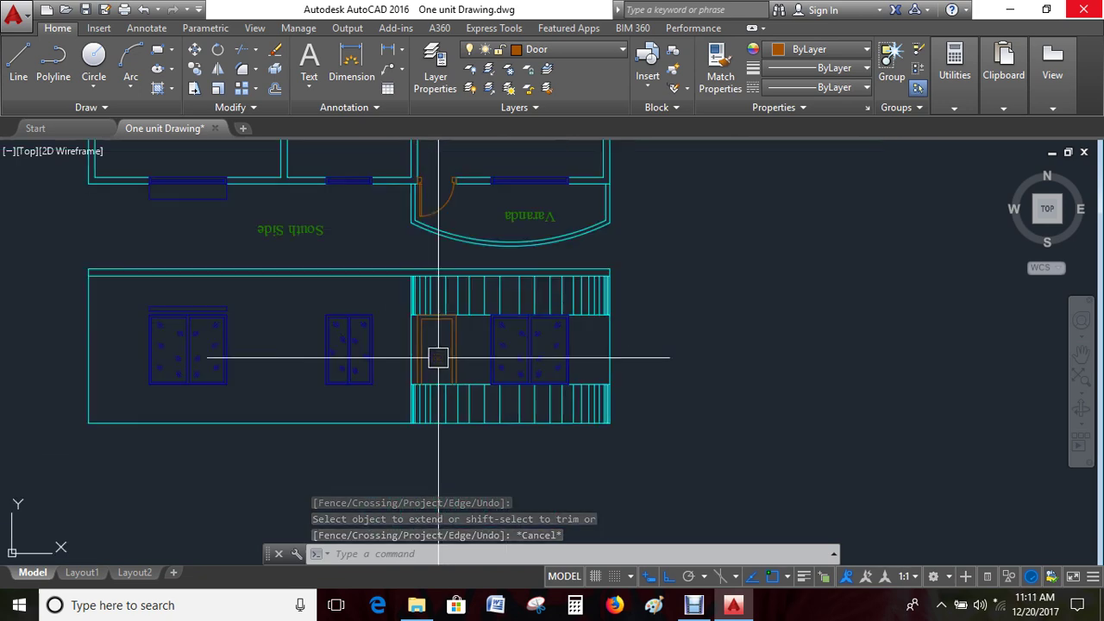
pyautogui.scroll(5, 438, 357)
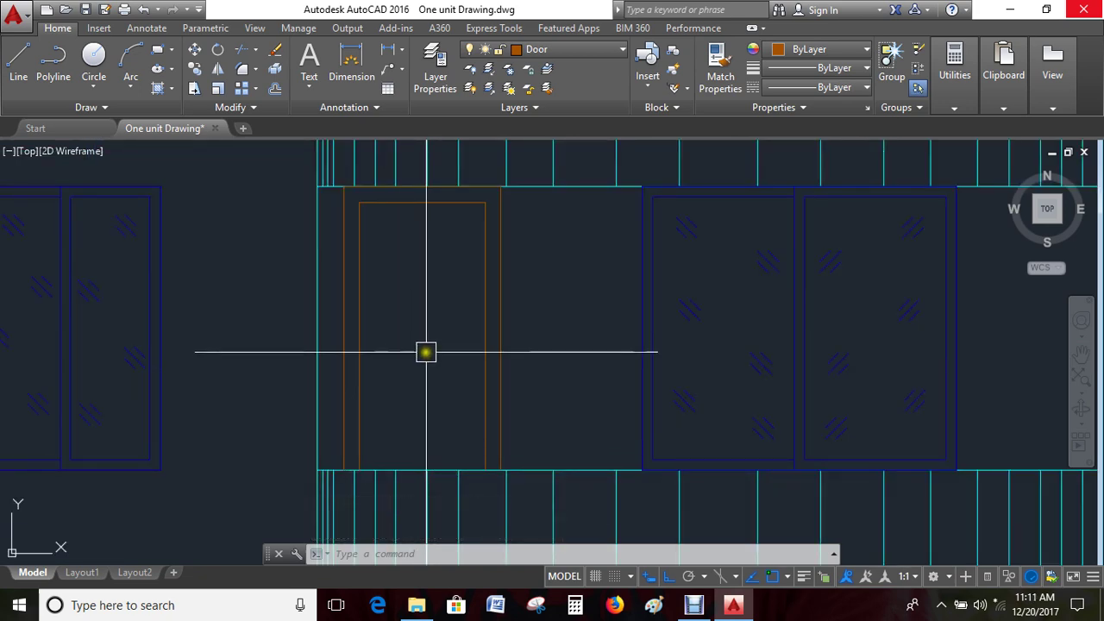
pyautogui.press('Return')
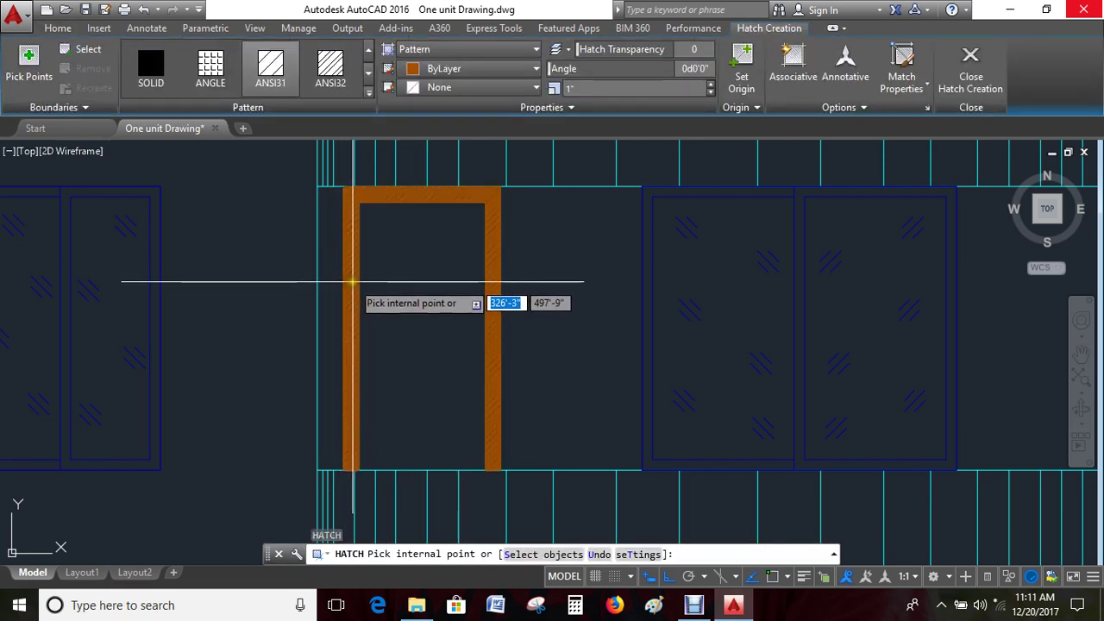
# Hatch the door frame band and the area right of the door with ANSI31 at scale 15
pyautogui.click(353, 281)
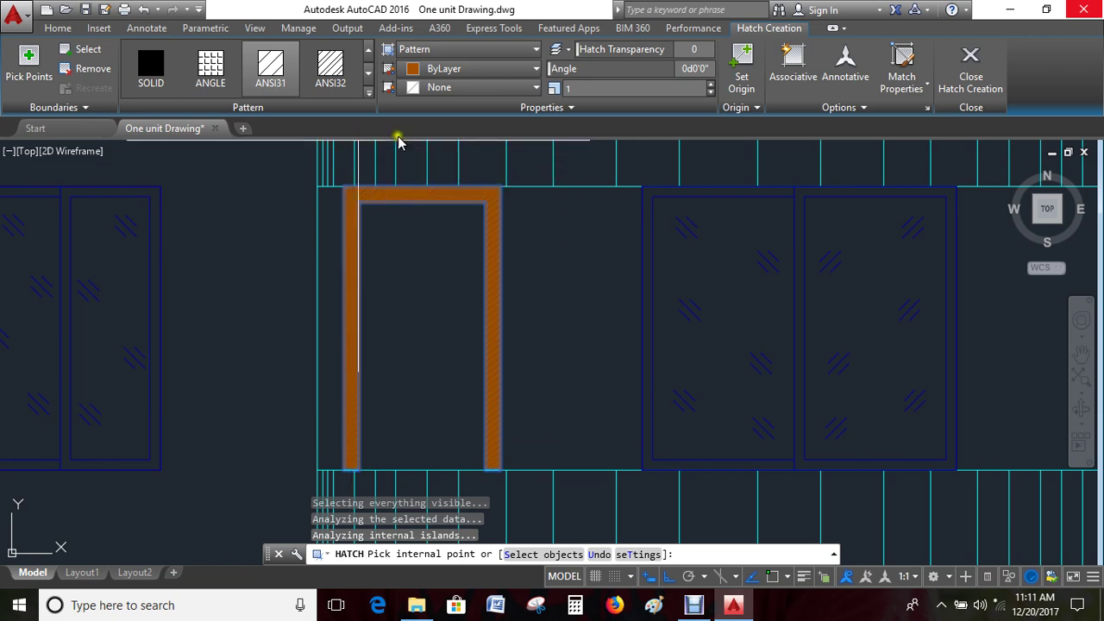
pyautogui.click(595, 89)
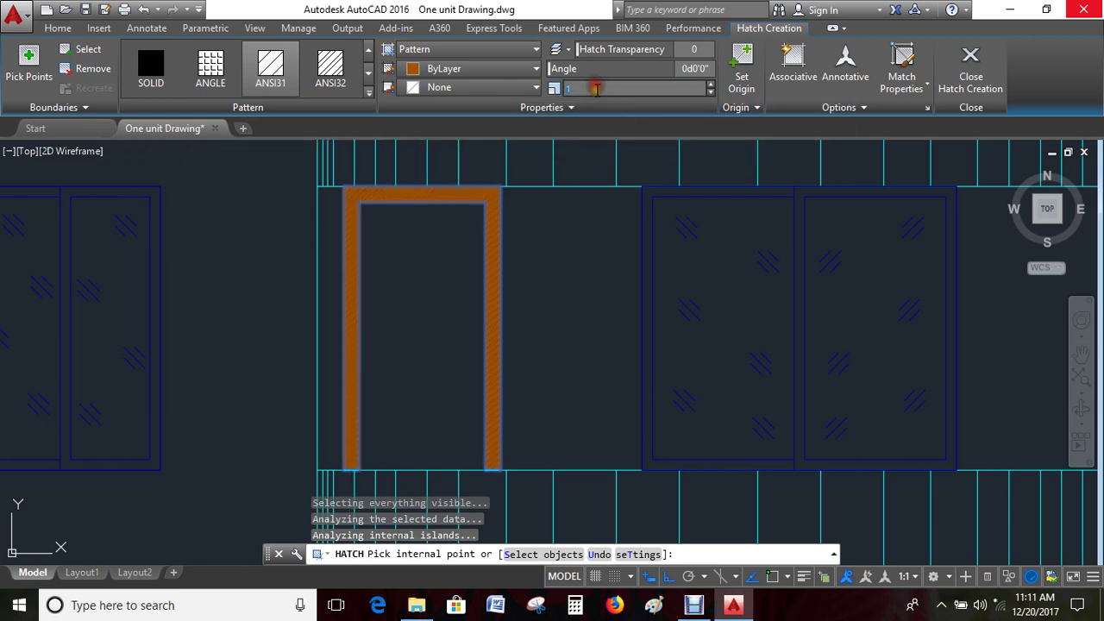
pyautogui.write('15')
pyautogui.press('Return')
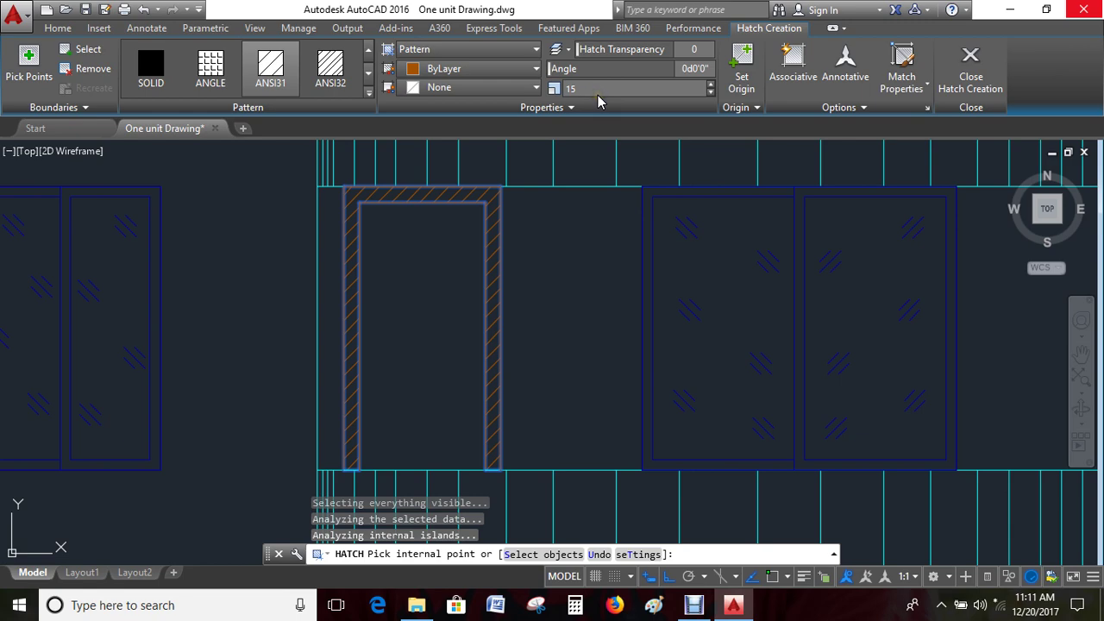
pyautogui.click(561, 208)
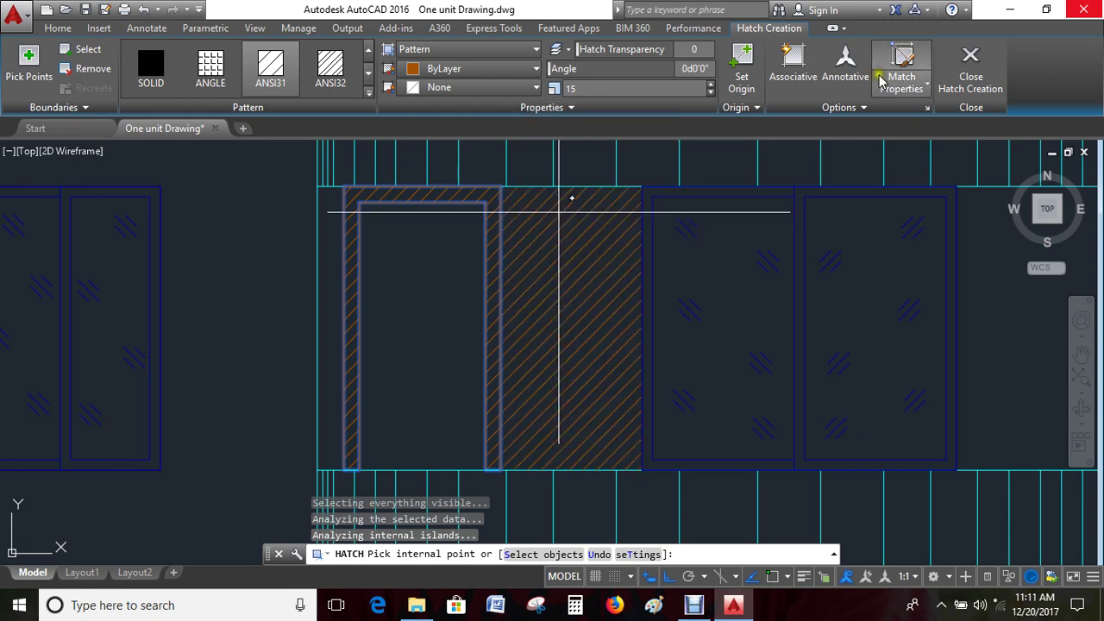
pyautogui.click(970, 65)
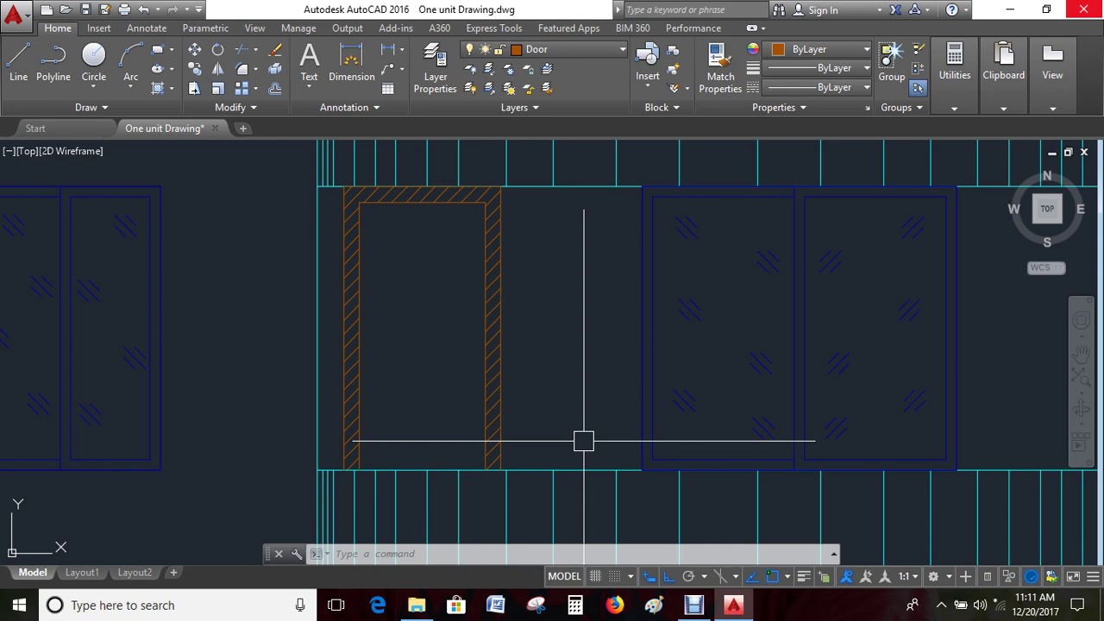
pyautogui.press('Escape')
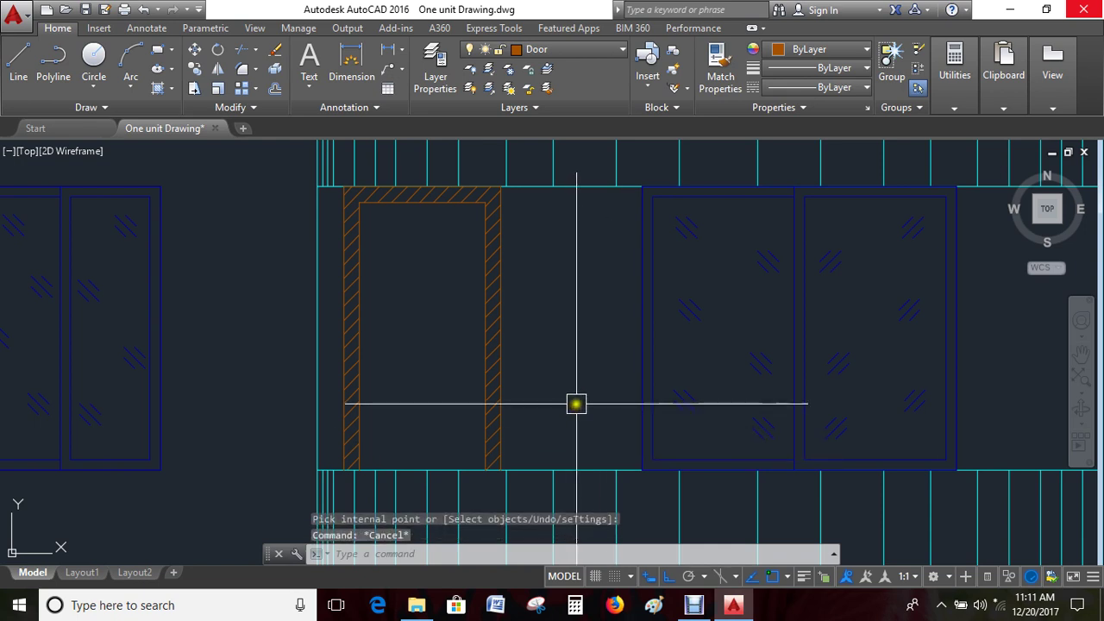
pyautogui.scroll(-4, 576, 418)
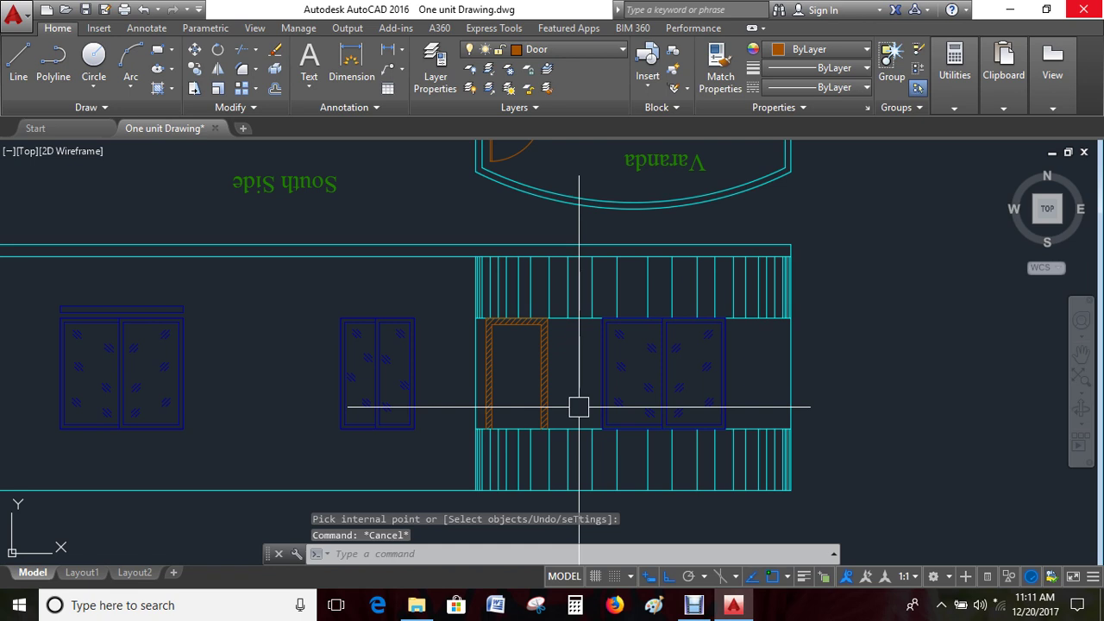
pyautogui.scroll(-4, 578, 399)
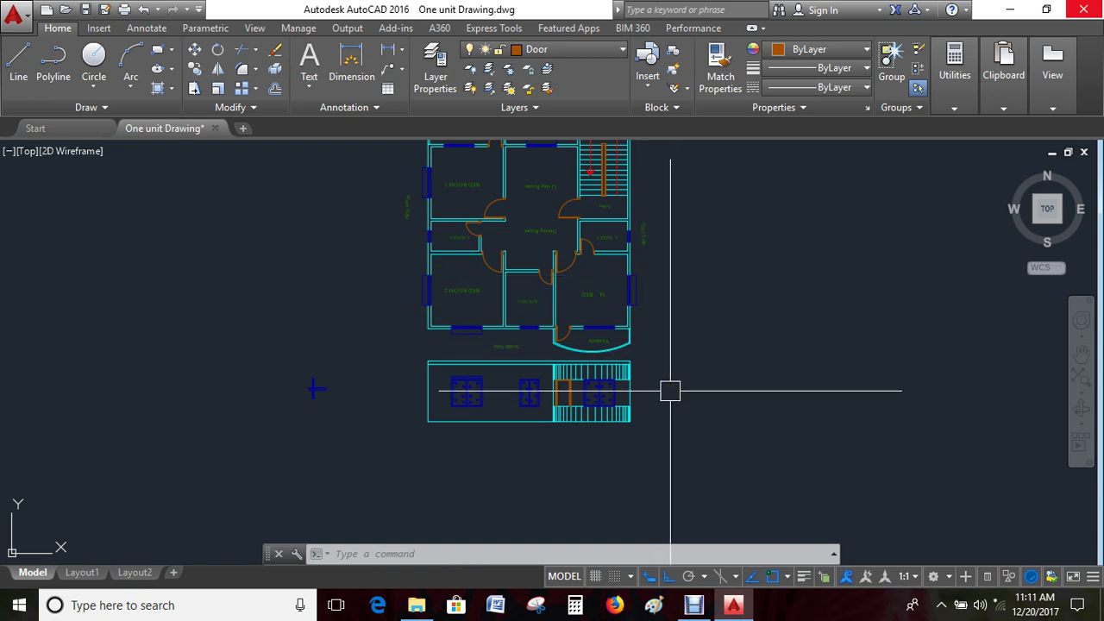
# Draw a short line of length 2 out from the panel's right edge
pyautogui.write('l')
pyautogui.press('Return')
pyautogui.scroll(4, 669, 387)
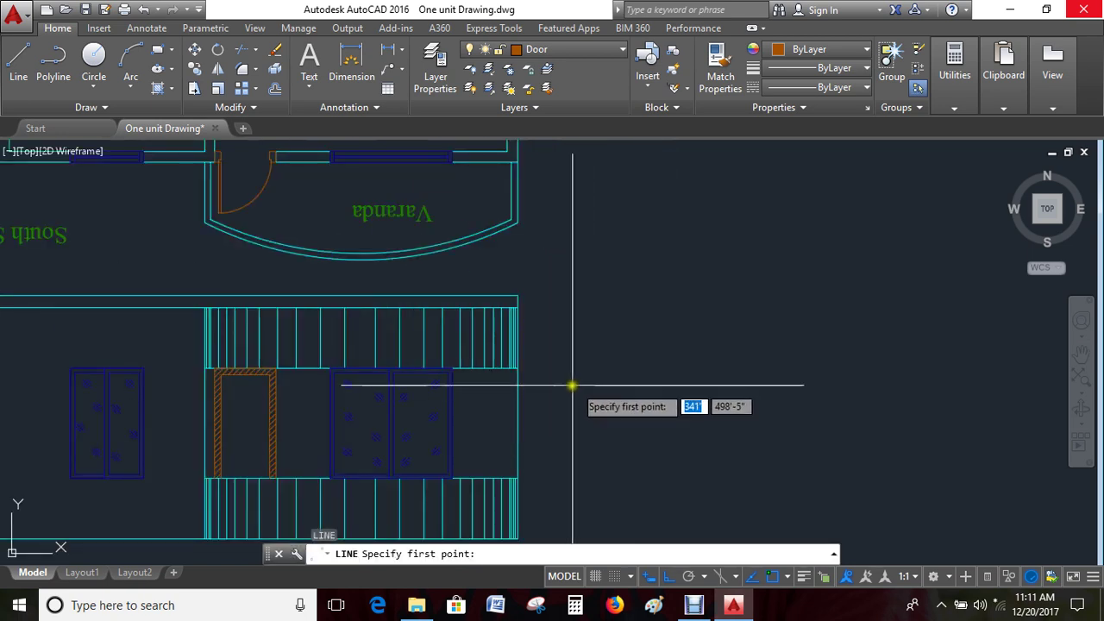
pyautogui.click(519, 372)
pyautogui.write('2')
pyautogui.press('Return')
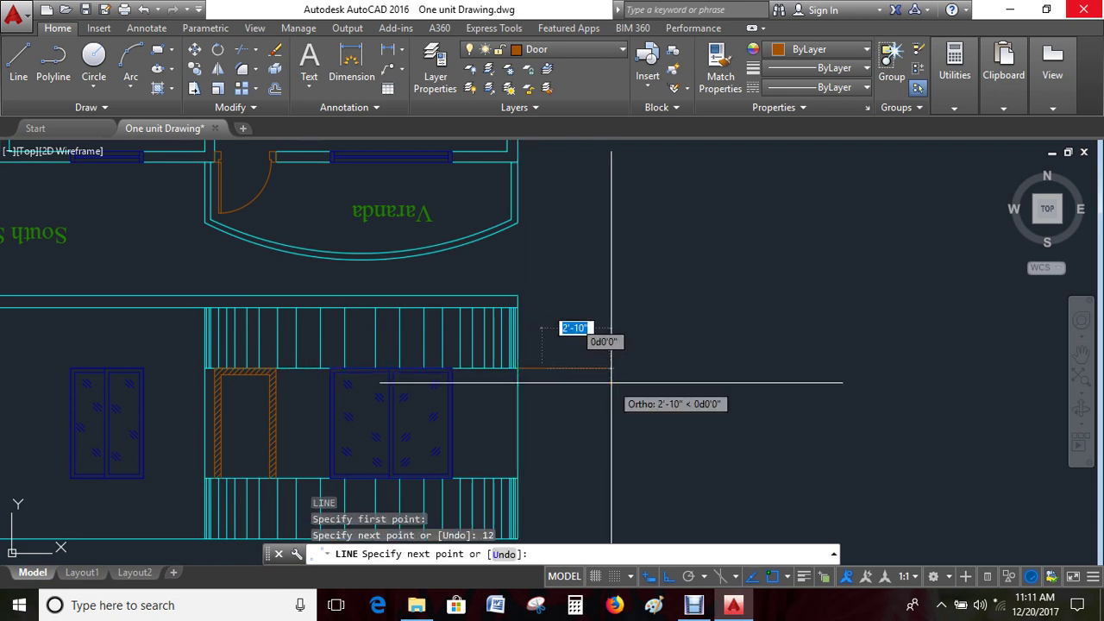
pyautogui.press('Escape')
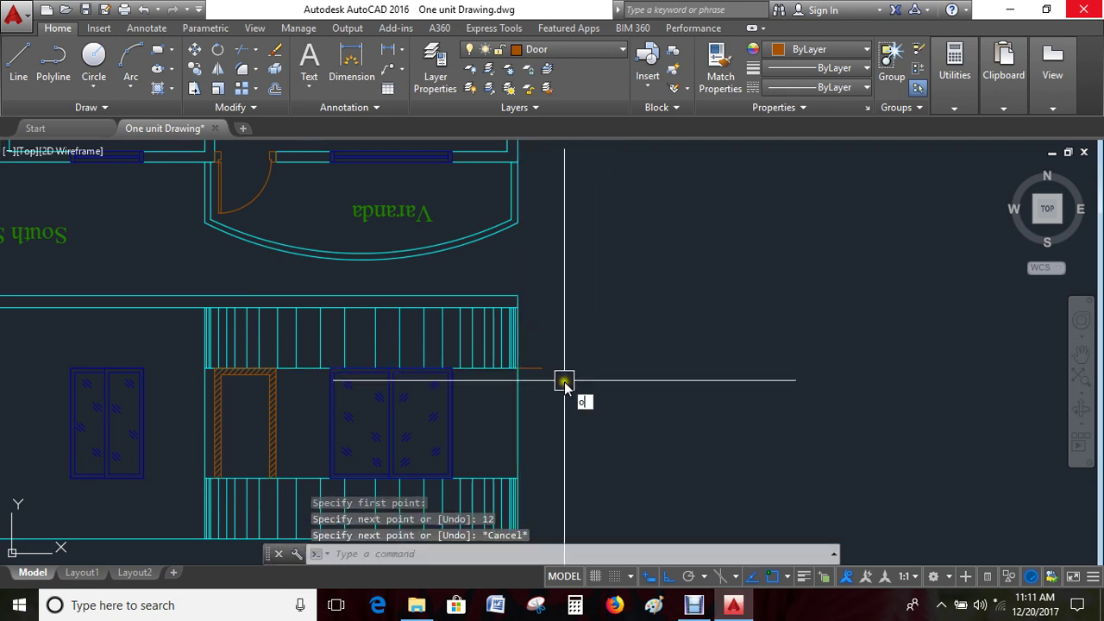
# Offset the short line 3 inches upward and delete the original line
pyautogui.press('Return')
pyautogui.write('3')
pyautogui.press('Return')
pyautogui.scroll(3, 562, 377)
pyautogui.click(526, 377)
pyautogui.click(547, 324)
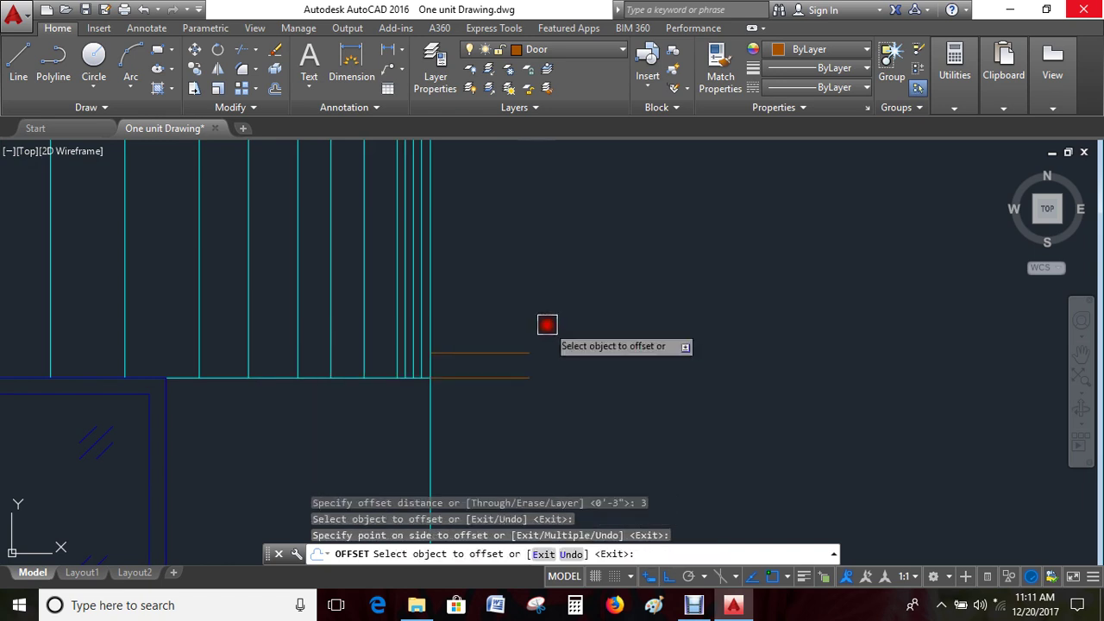
pyautogui.press('Escape')
pyautogui.click(512, 380)
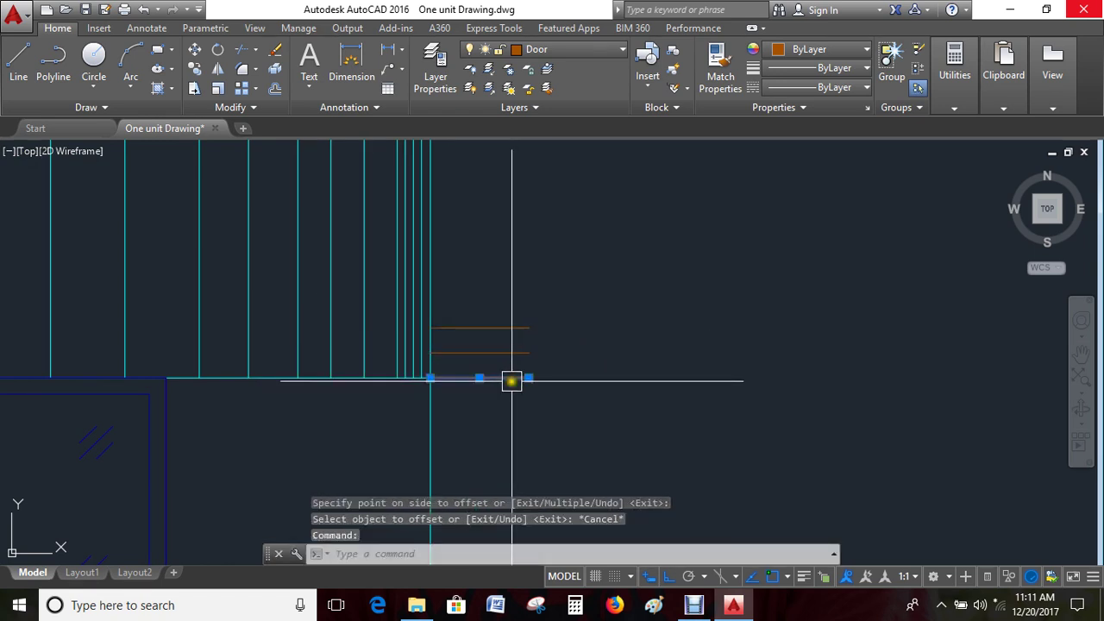
pyautogui.press('Delete')
# Draw a vertical line closing the end of the narrow rectangle
pyautogui.scroll(4, 540, 337)
pyautogui.write('l')
pyautogui.press('Return')
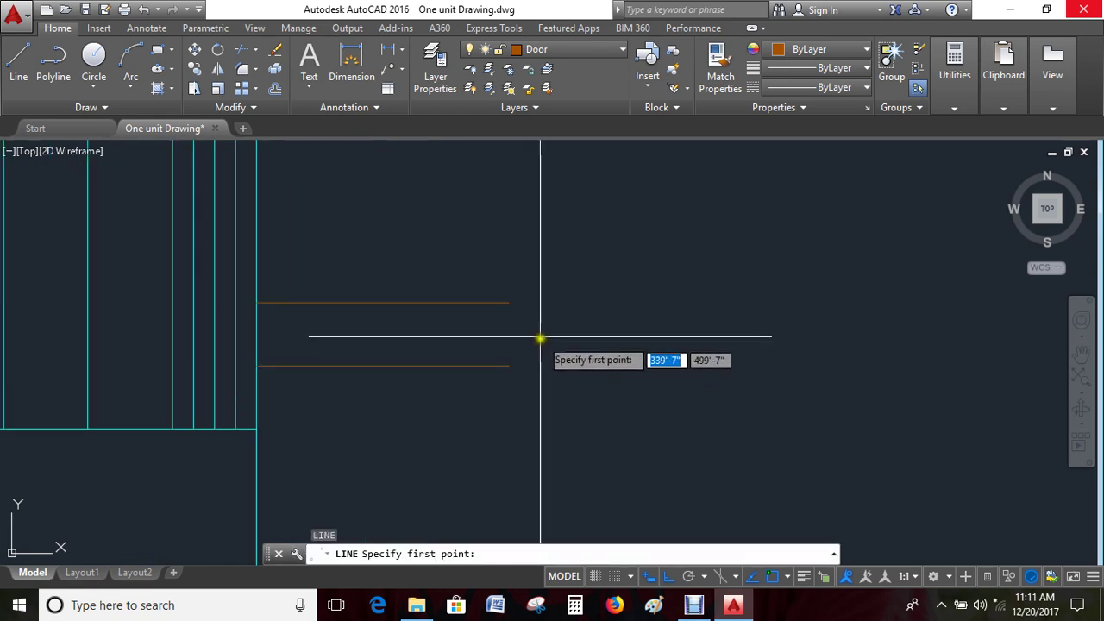
pyautogui.click(508, 303)
pyautogui.click(508, 365)
pyautogui.press('Escape')
pyautogui.press('Escape')
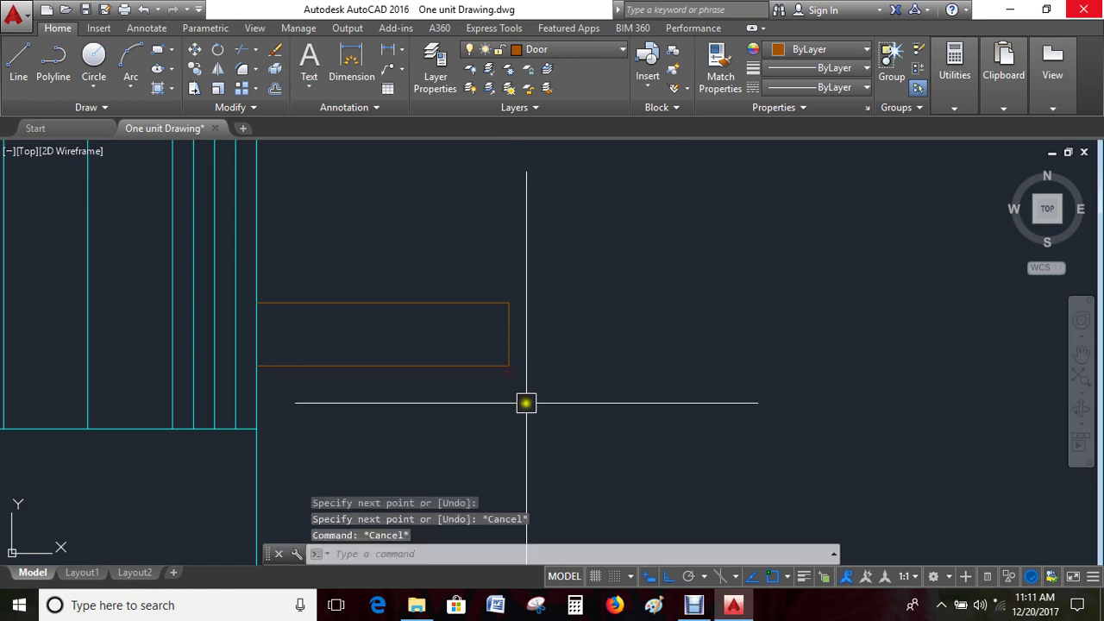
pyautogui.write('ma')
# Match the rectangle's top, bottom and right edges to the cyan wall line's properties
pyautogui.press('Return')
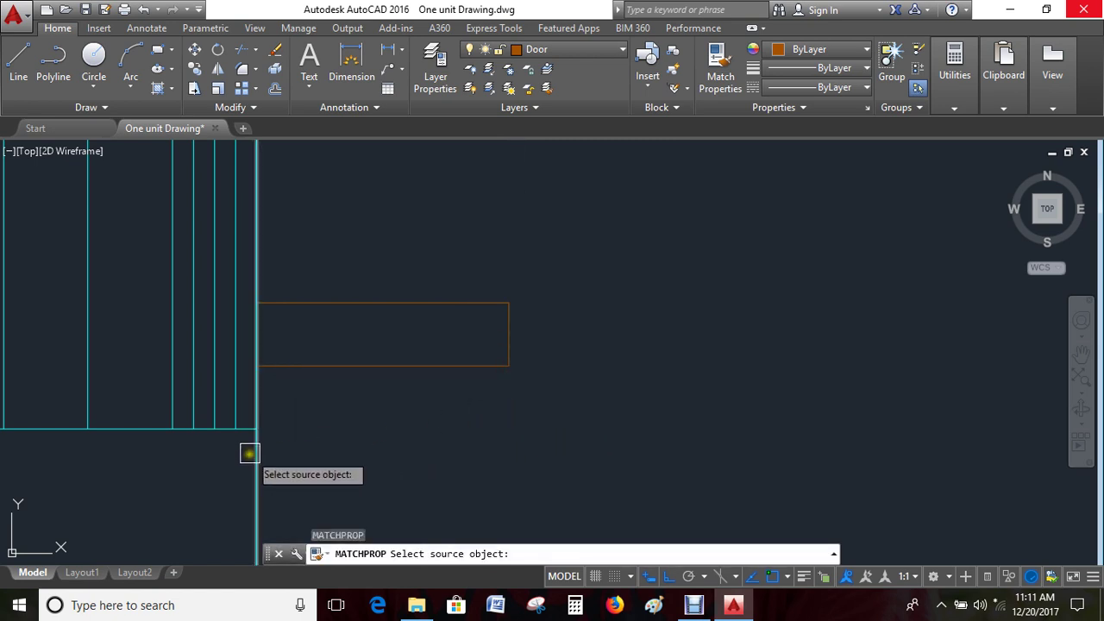
pyautogui.click(251, 449)
pyautogui.click(406, 267)
pyautogui.click(414, 417)
pyautogui.click(598, 266)
pyautogui.click(503, 396)
pyautogui.press('Escape')
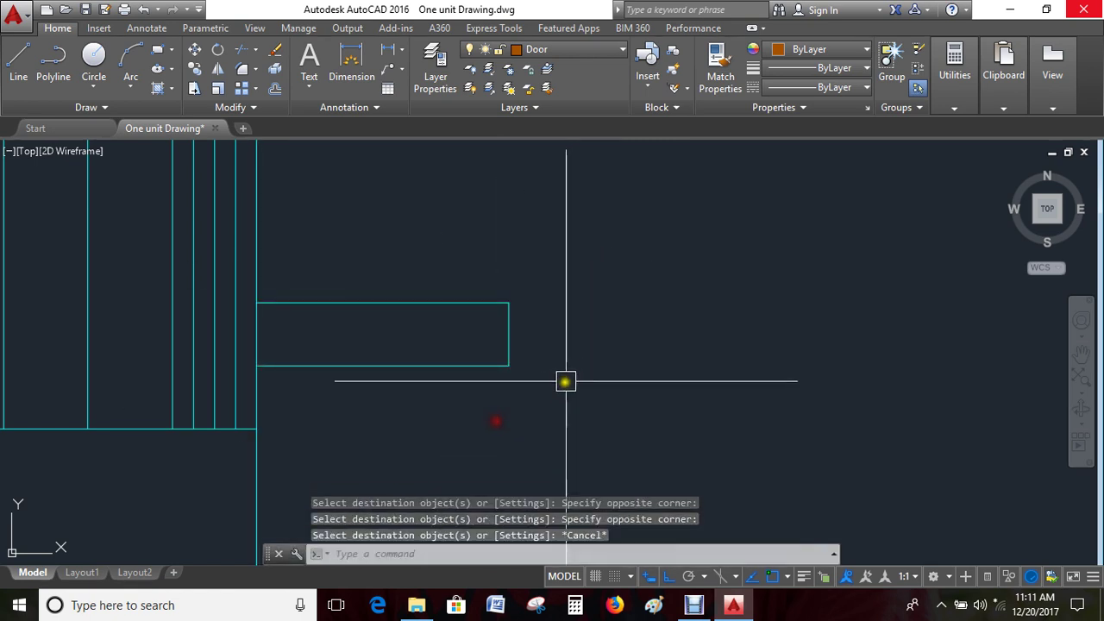
# Select the rectangle's top and bottom lines for copying, then cancel the copy
pyautogui.write('o')
pyautogui.press('Return')
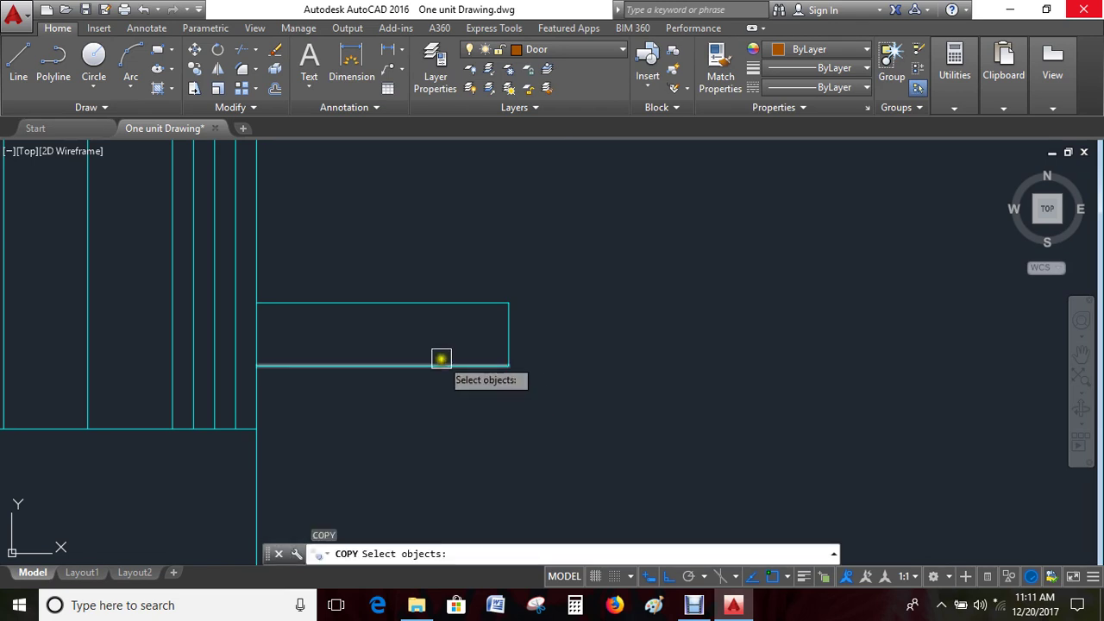
pyautogui.click(442, 364)
pyautogui.click(462, 302)
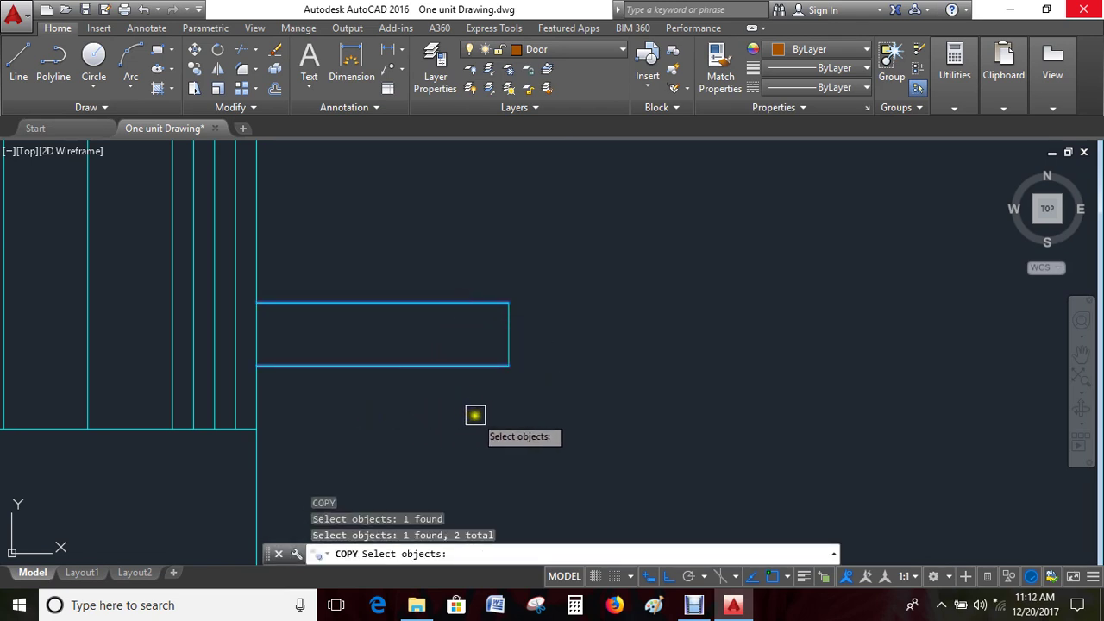
pyautogui.press('Return')
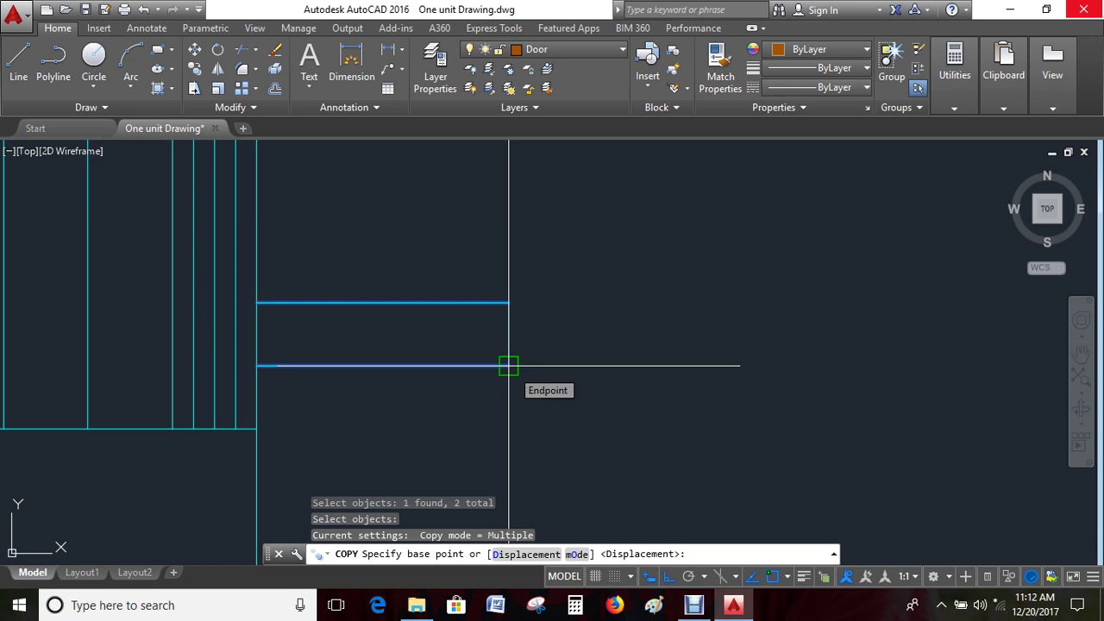
pyautogui.press('Escape')
pyautogui.scroll(-5, 567, 370)
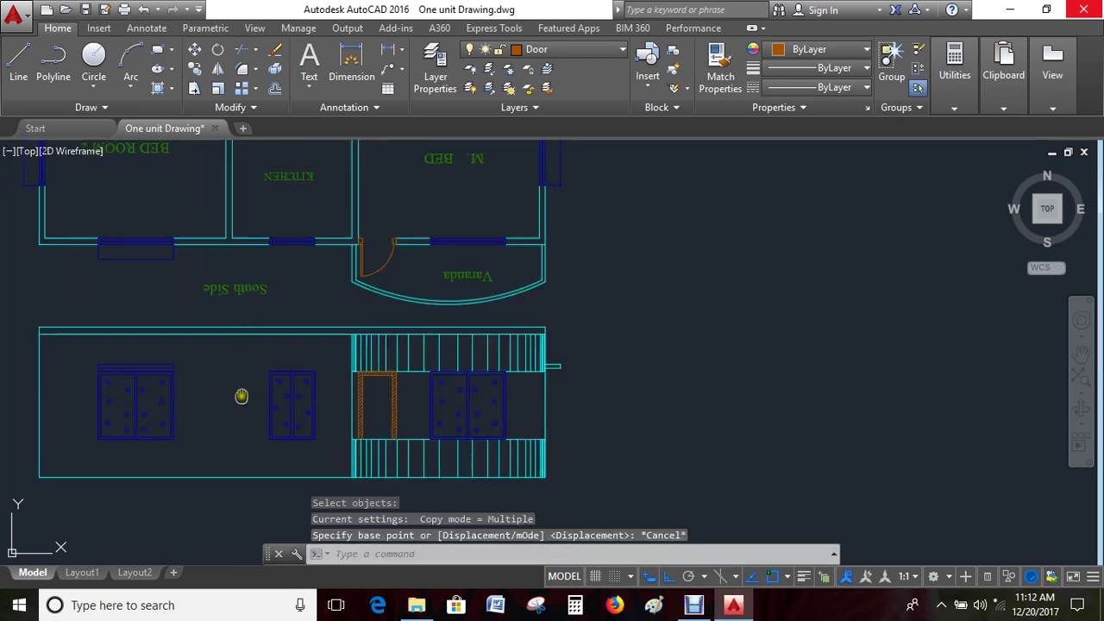
# Window-select the stub at the south panel's right end for mirroring
pyautogui.moveTo(73, 372); pyautogui.dragTo(475, 363, button='middle')
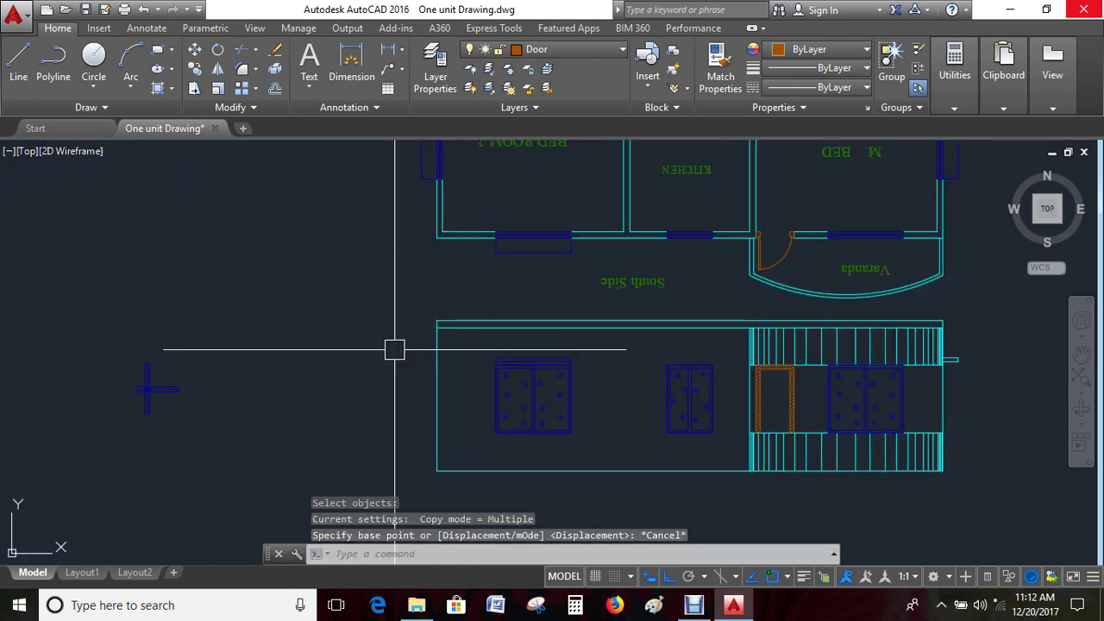
pyautogui.moveTo(805, 458); pyautogui.dragTo(780, 423, button='middle')
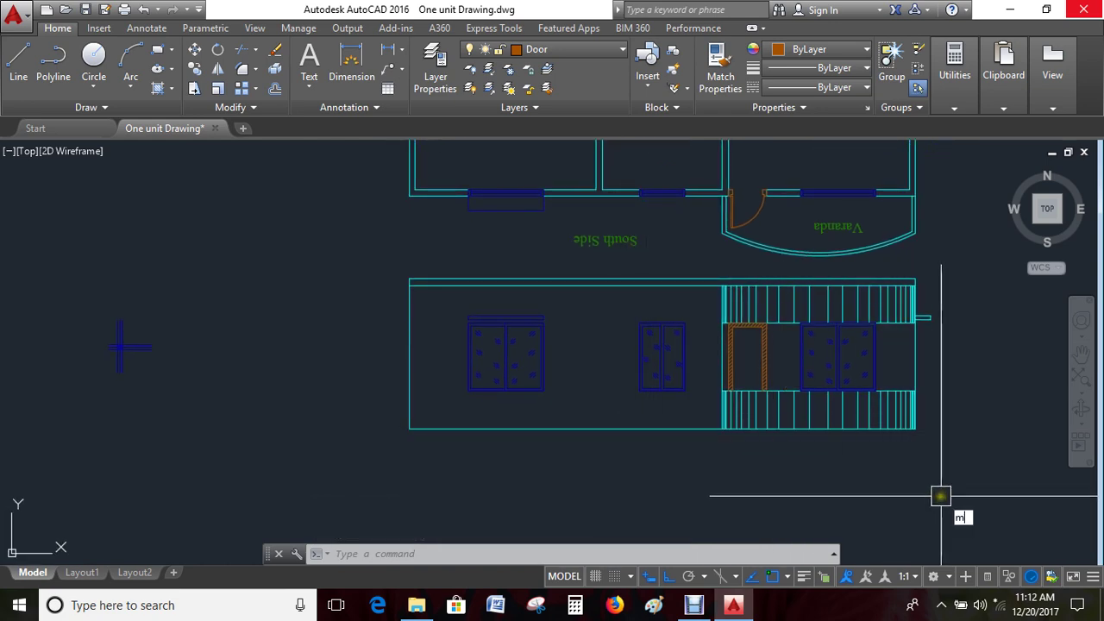
pyautogui.scroll(4, 984, 412)
pyautogui.write('MI')
pyautogui.press('Return')
pyautogui.click(897, 315)
pyautogui.click(851, 393)
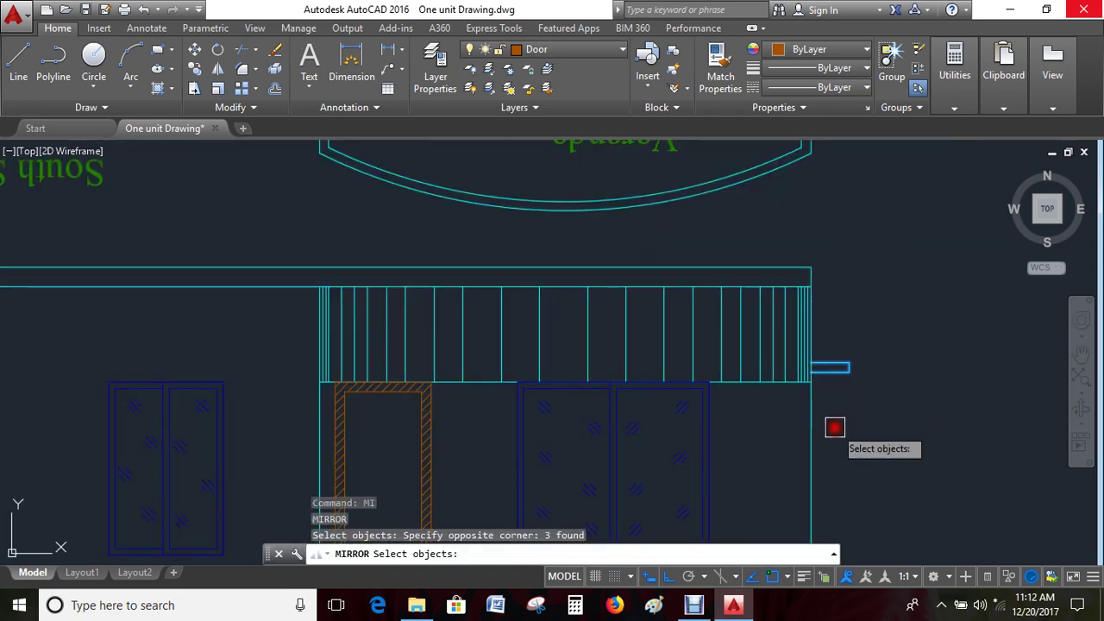
pyautogui.scroll(-6, 833, 424)
pyautogui.press('Return')
# Mirror the stub across a vertical line through the panel's midpoint, keeping the original
pyautogui.click(678, 474)
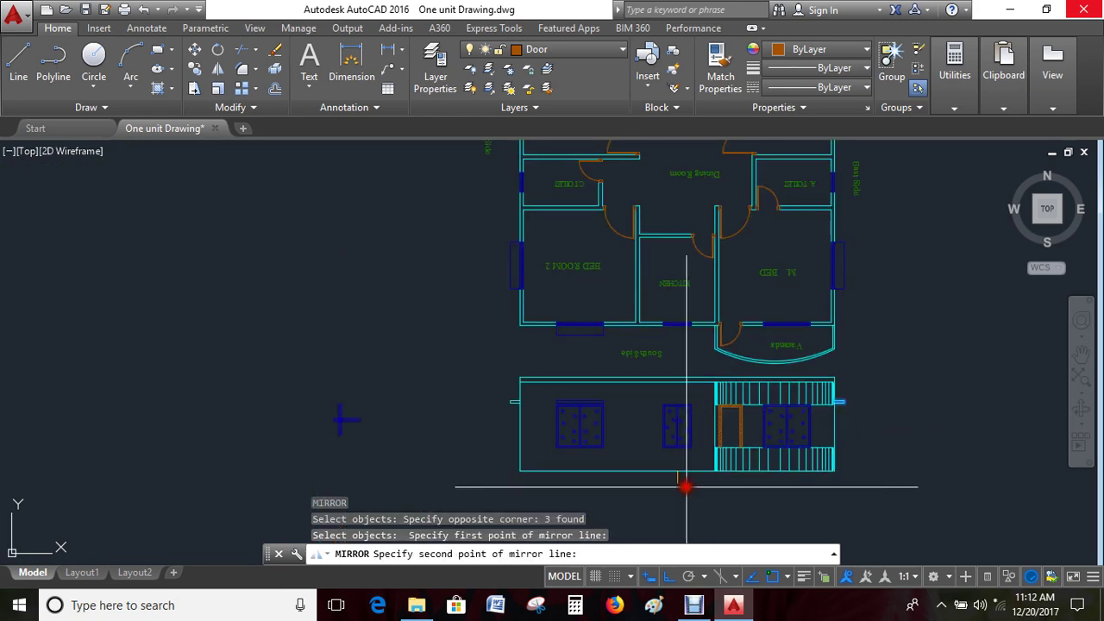
pyautogui.click(691, 515)
pyautogui.press('Return')
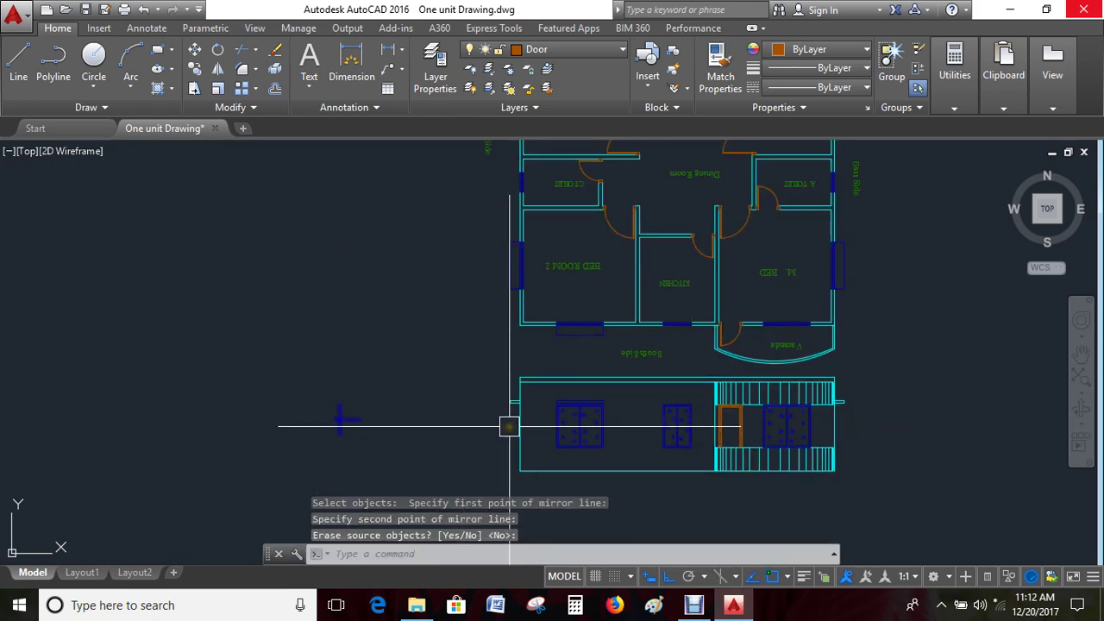
pyautogui.scroll(2, 507, 345)
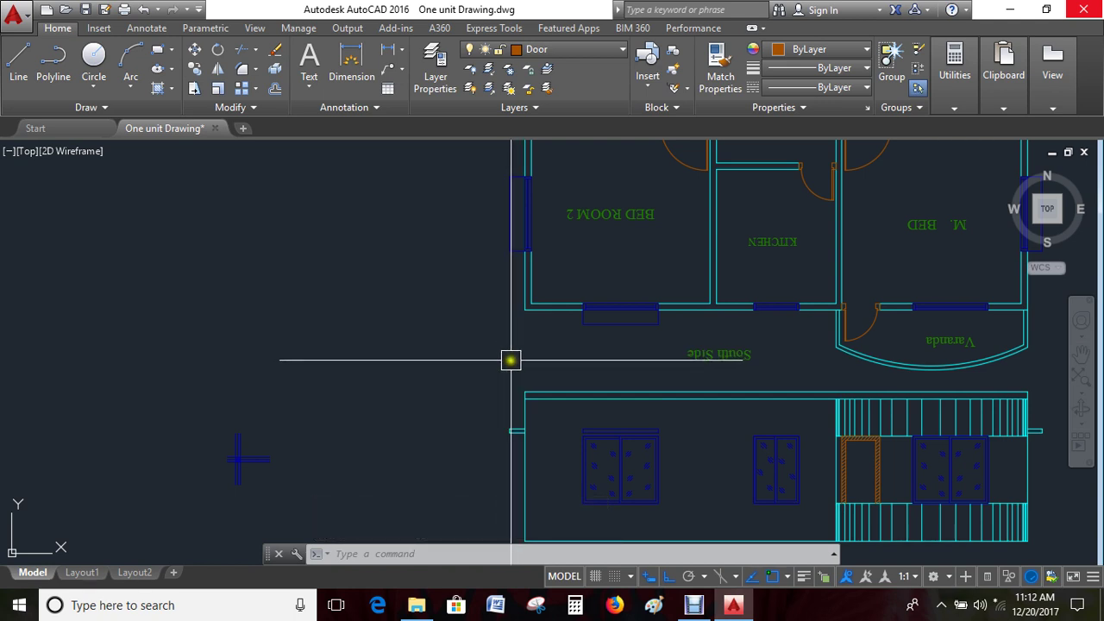
pyautogui.press('Escape')
pyautogui.scroll(-4, 509, 359)
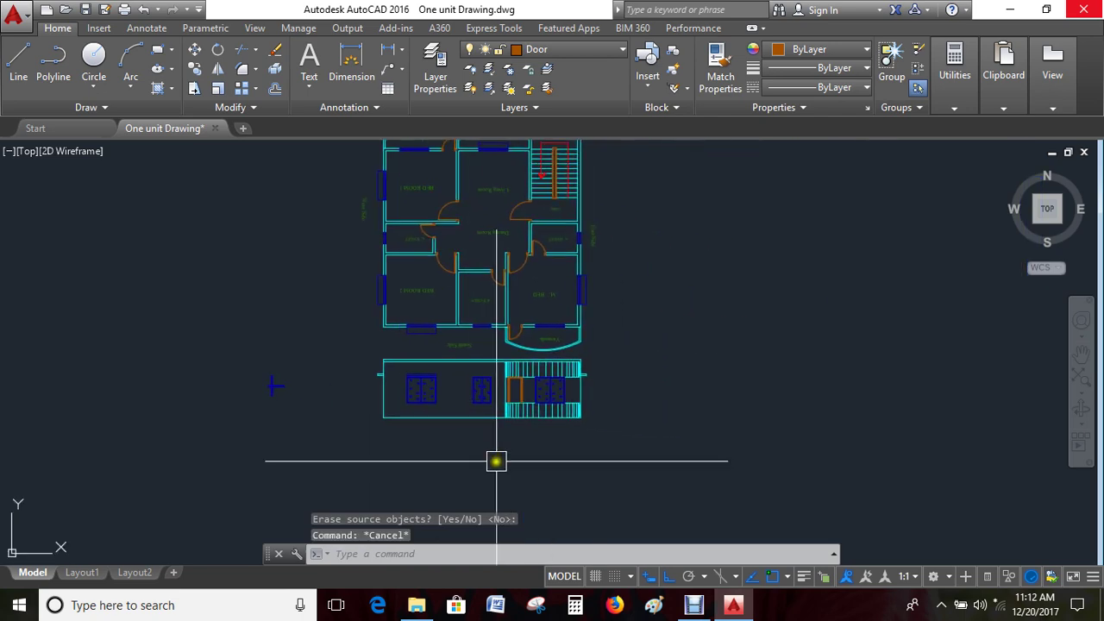
pyautogui.write('Co')
pyautogui.press('Return')
# Copy the entire south-side panel to a spot right of the floor plan
pyautogui.scroll(2, 591, 379)
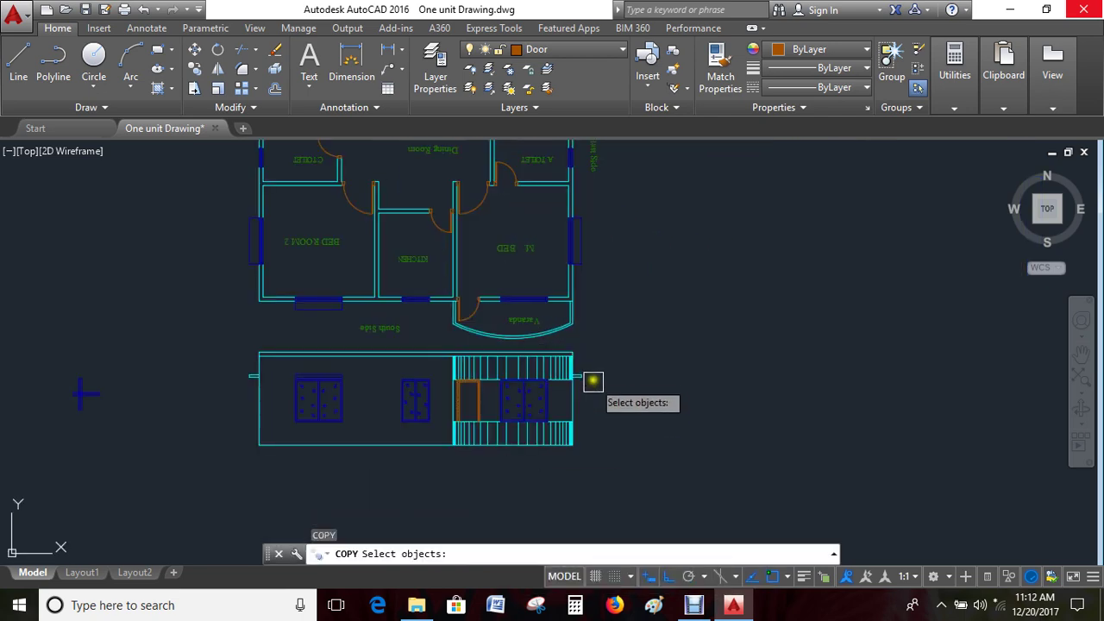
pyautogui.click(641, 295)
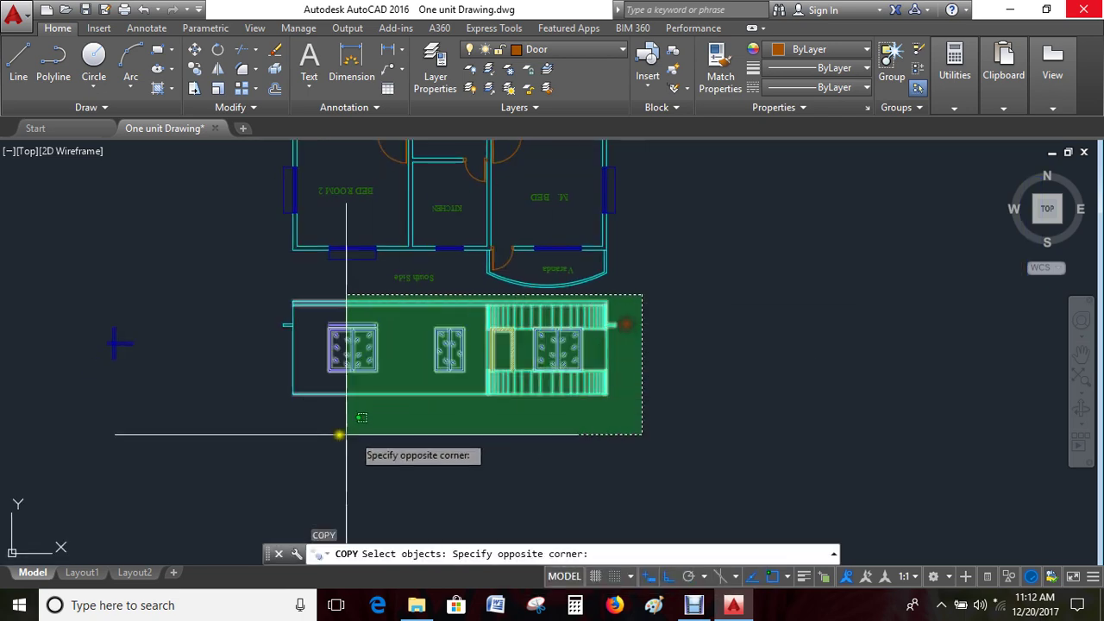
pyautogui.click(262, 437)
pyautogui.press('Return')
pyautogui.scroll(-5, 423, 452)
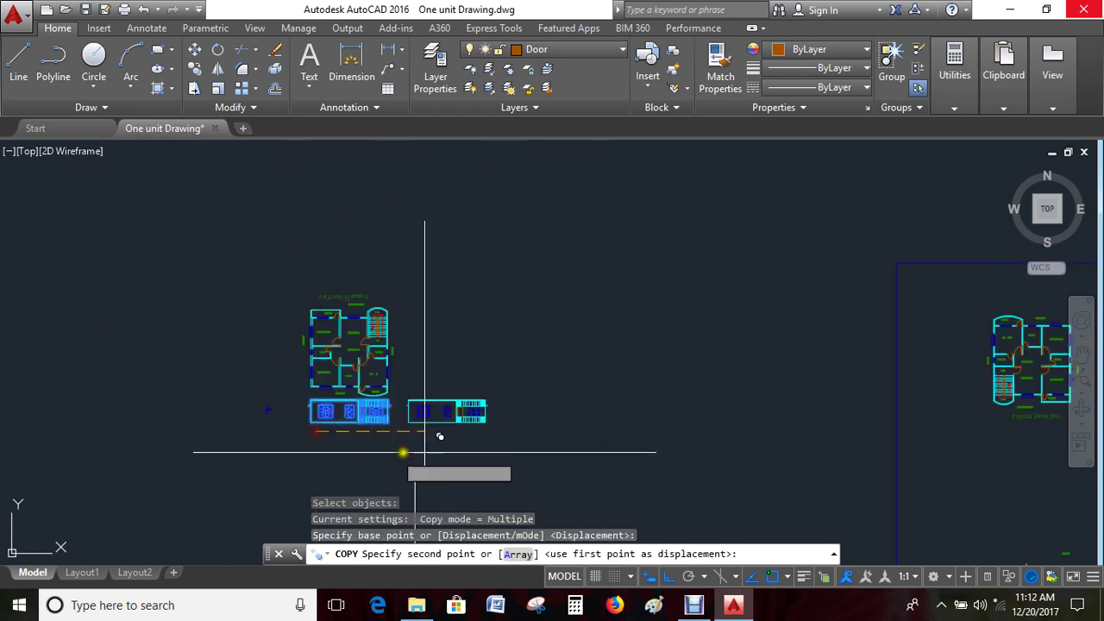
pyautogui.click(493, 451)
pyautogui.press('Escape')
pyautogui.write('ar')
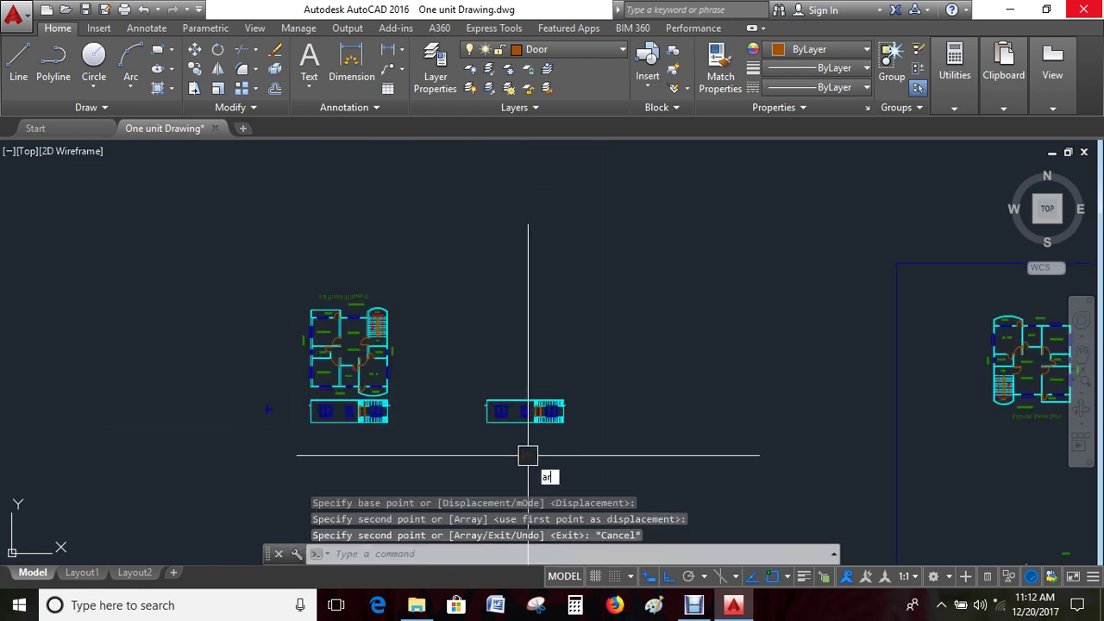
pyautogui.press('Return')
pyautogui.press('Escape')
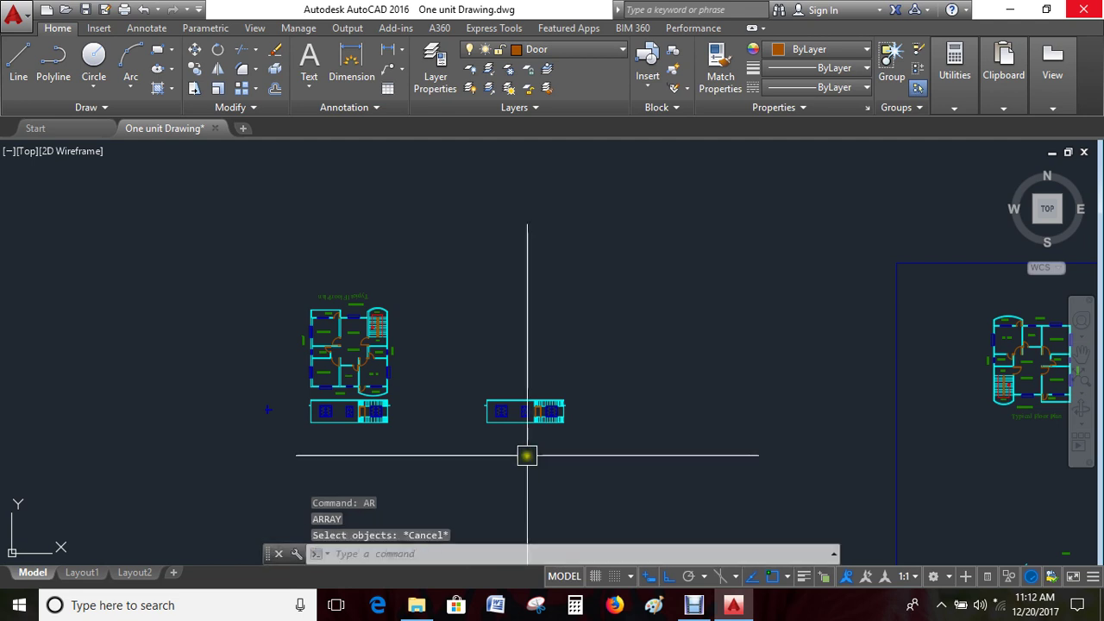
pyautogui.moveTo(527, 455); pyautogui.dragTo(510, 435, button='middle')
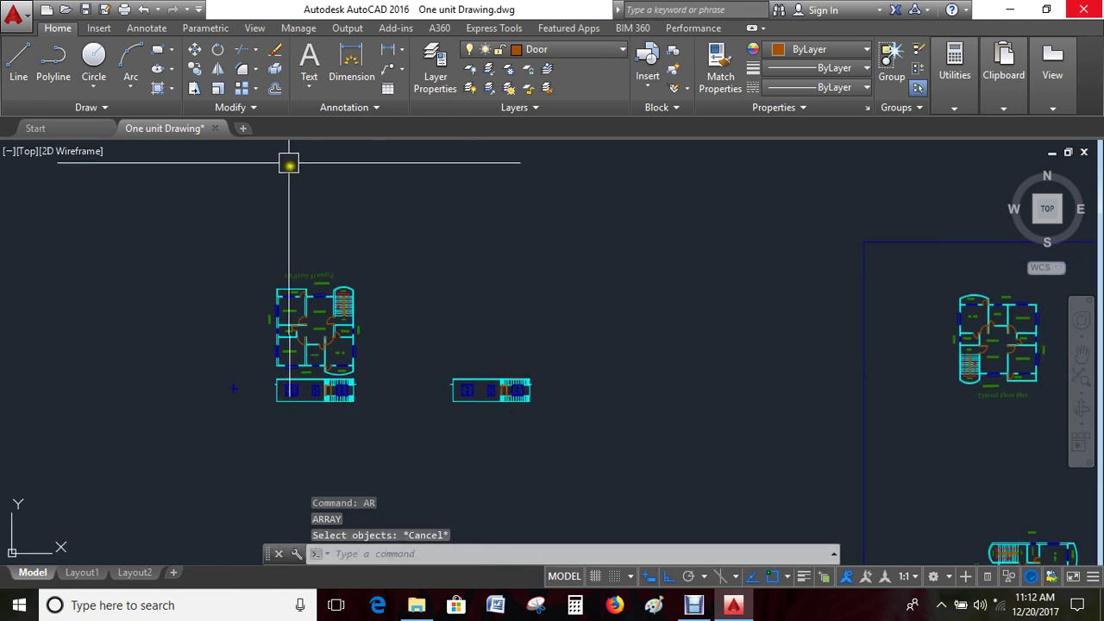
# Select the copied south wall panel and start a rectangular array of it
pyautogui.click(255, 92)
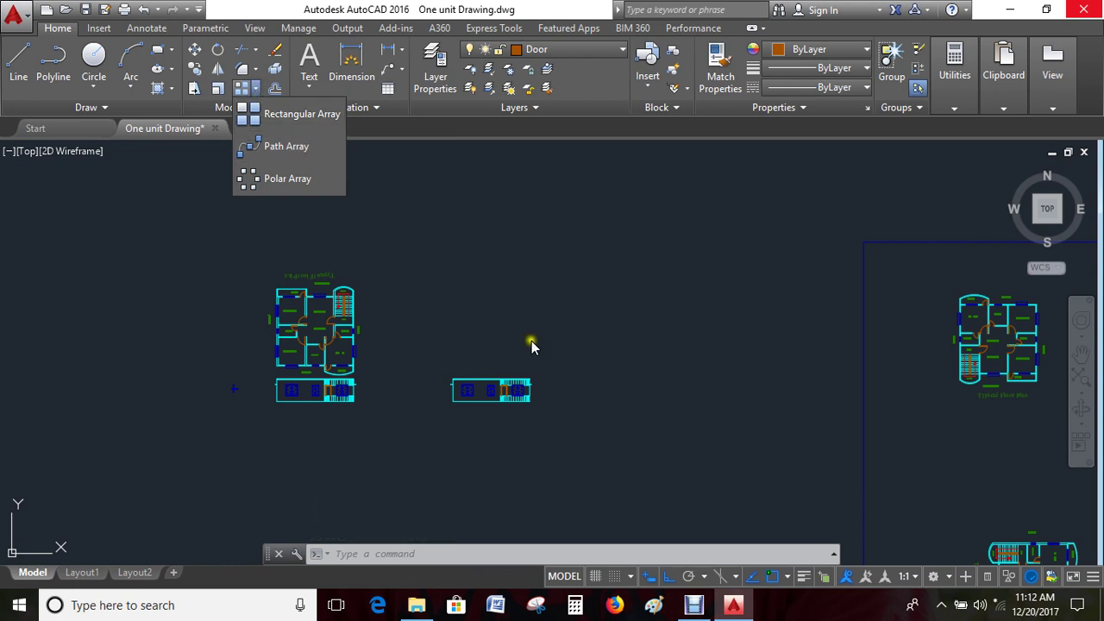
pyautogui.click(596, 258)
pyautogui.click(379, 448)
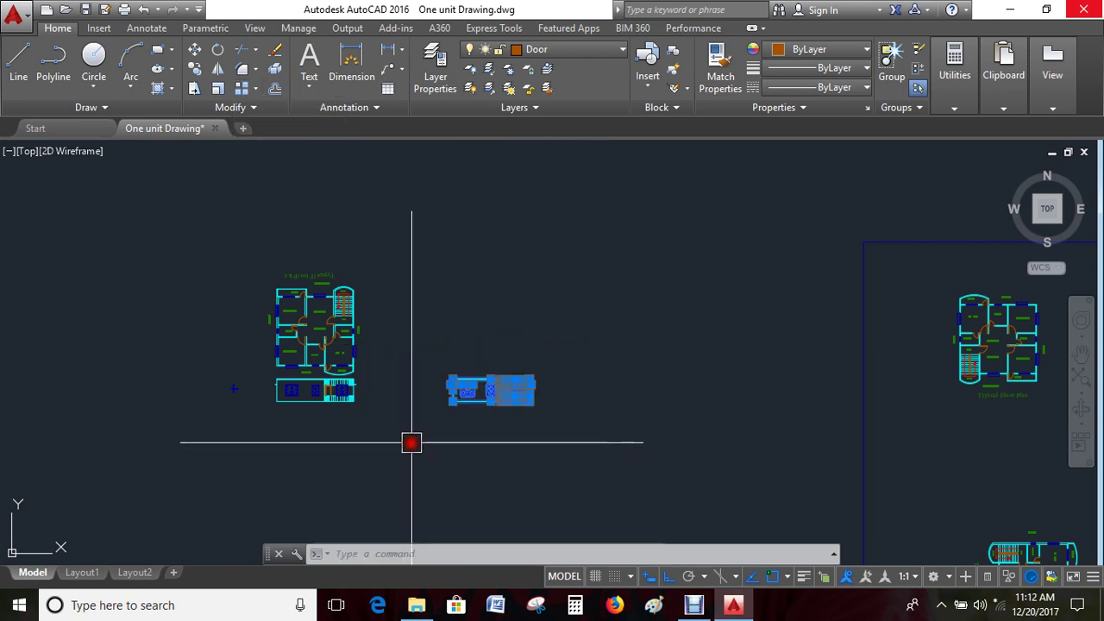
pyautogui.click(246, 93)
pyautogui.scroll(-2, 568, 429)
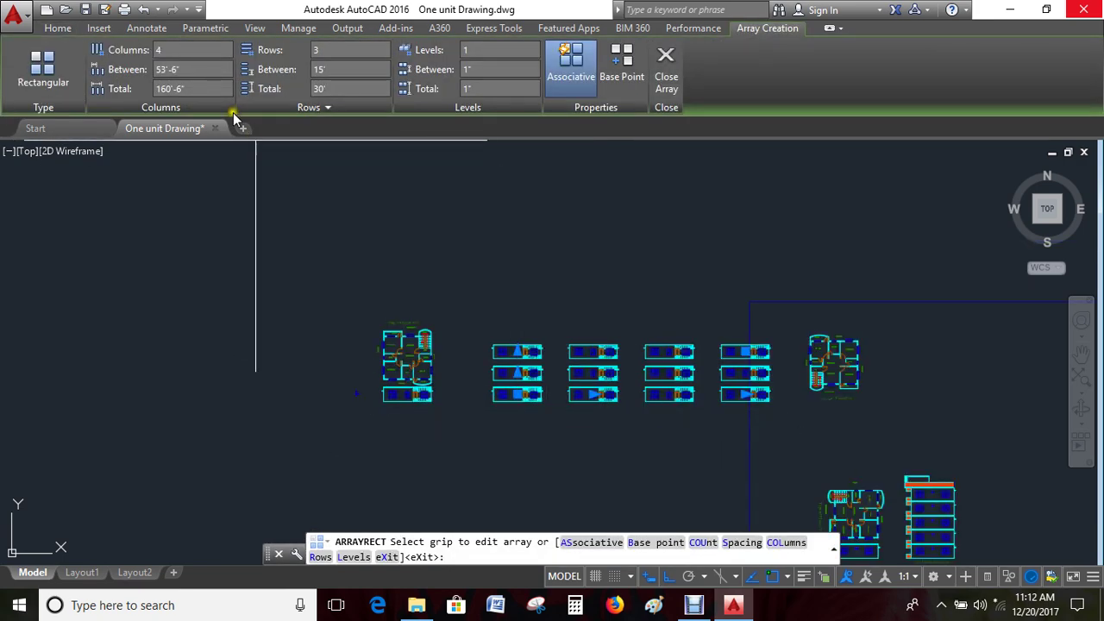
# Set the array to 1 column and 5 rows, spaced 15' apart
pyautogui.click(179, 50)
pyautogui.write('5')
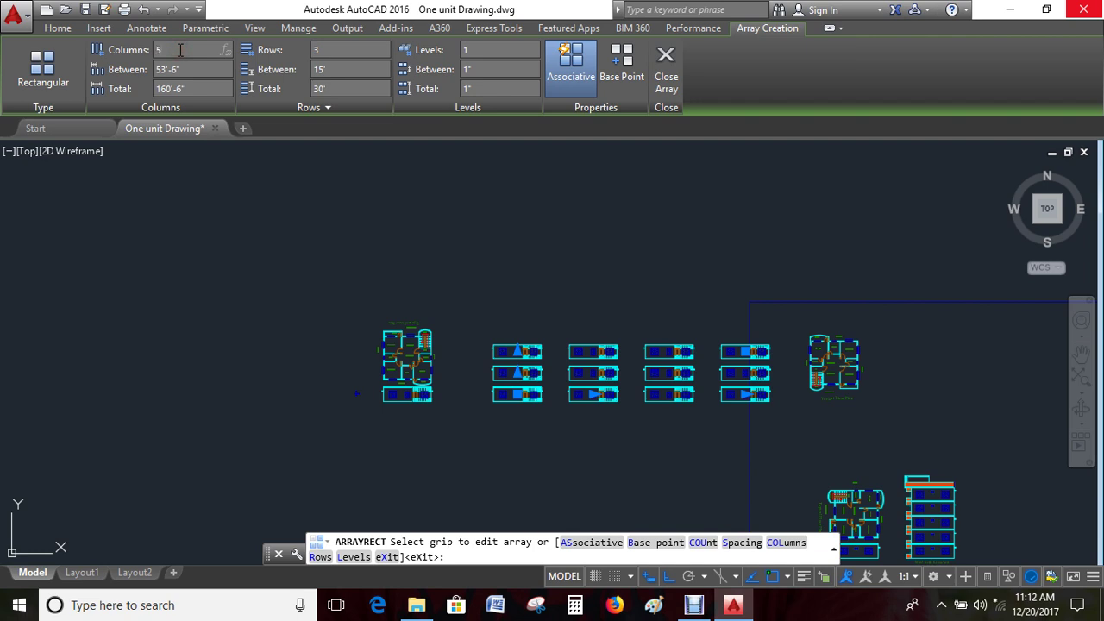
pyautogui.press('Return')
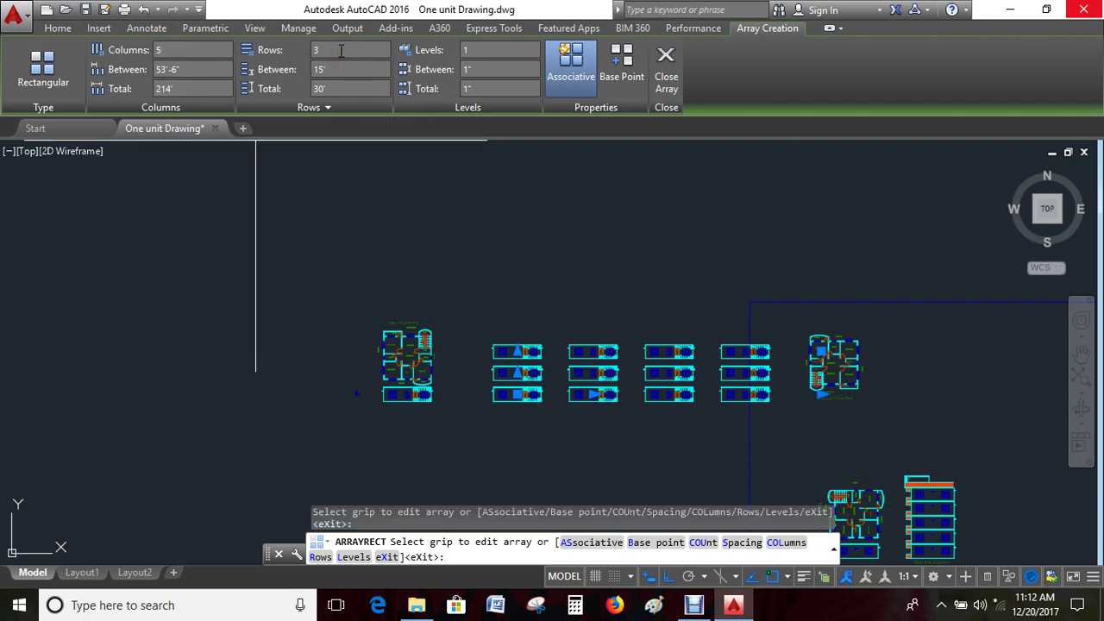
pyautogui.click(176, 50)
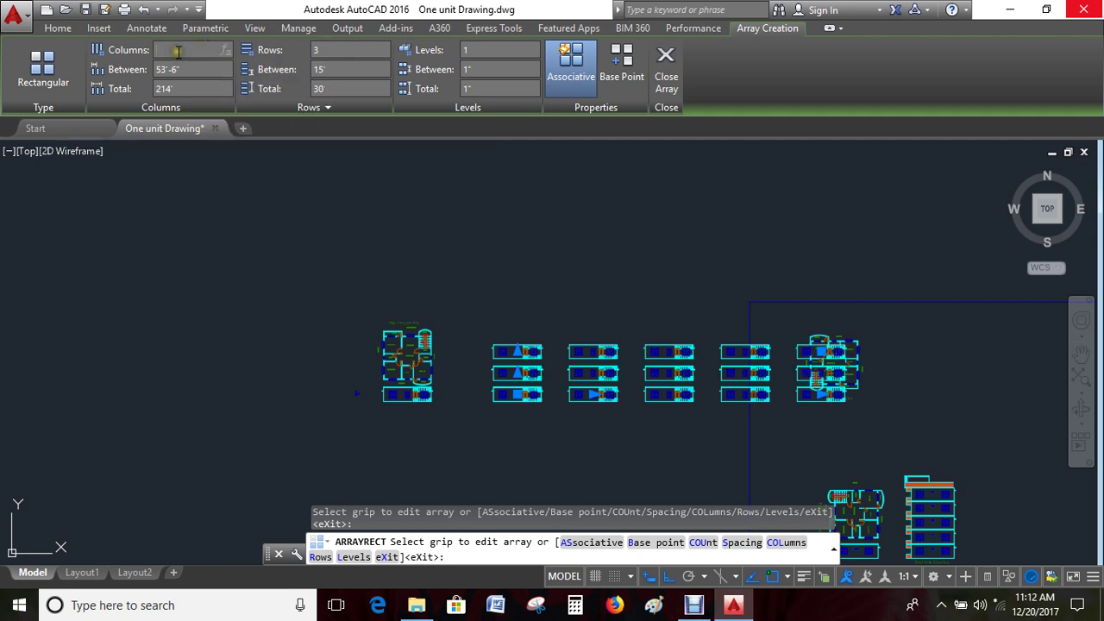
pyautogui.write('1')
pyautogui.press('Return')
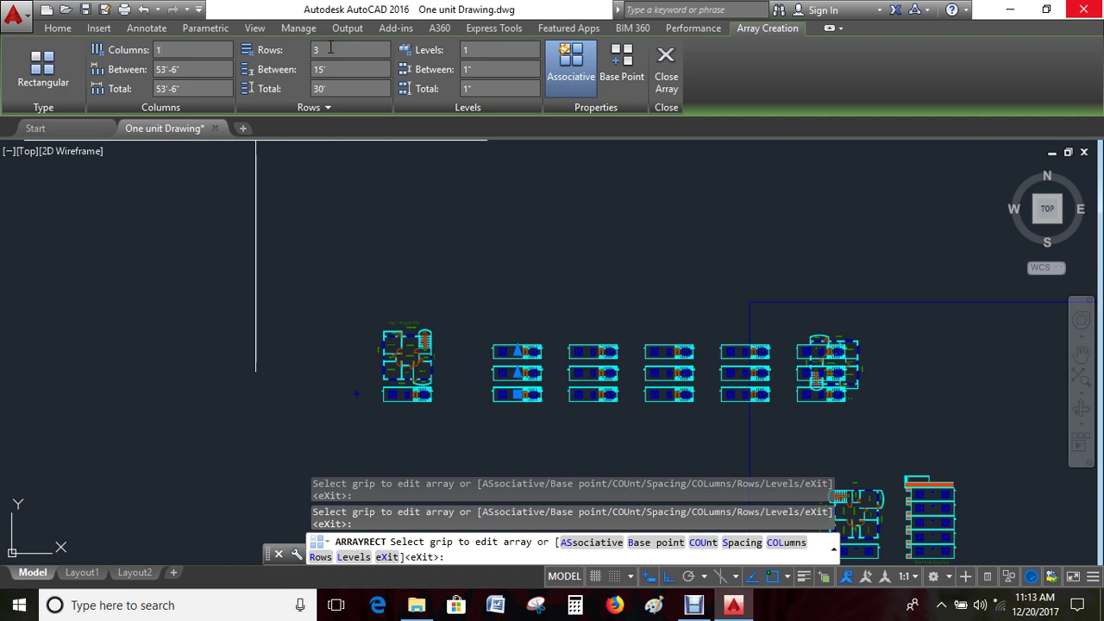
pyautogui.click(331, 49)
pyautogui.write('5')
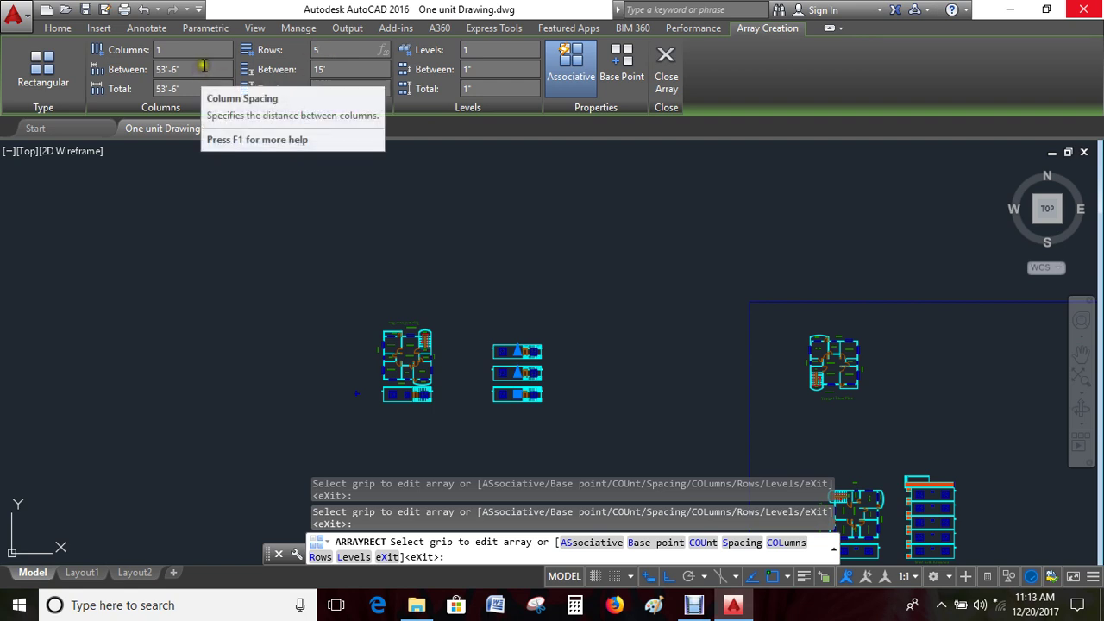
pyautogui.press('Return')
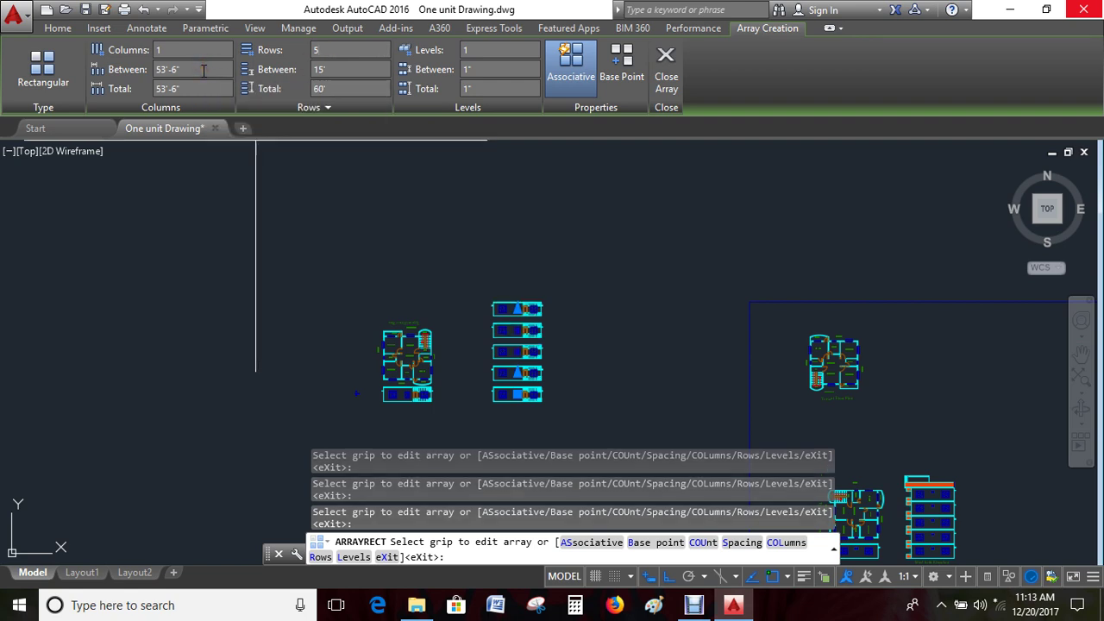
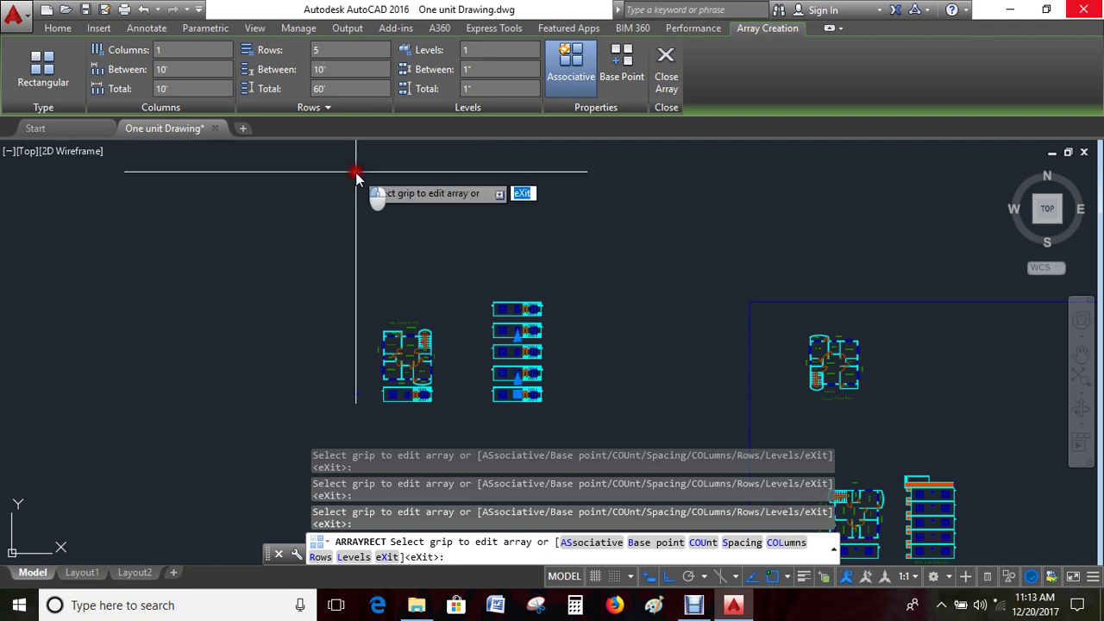
# Keep the five-row stacked floor array and frame the floor plan and elevation together
pyautogui.press('Escape')
pyautogui.scroll(4, 573, 369)
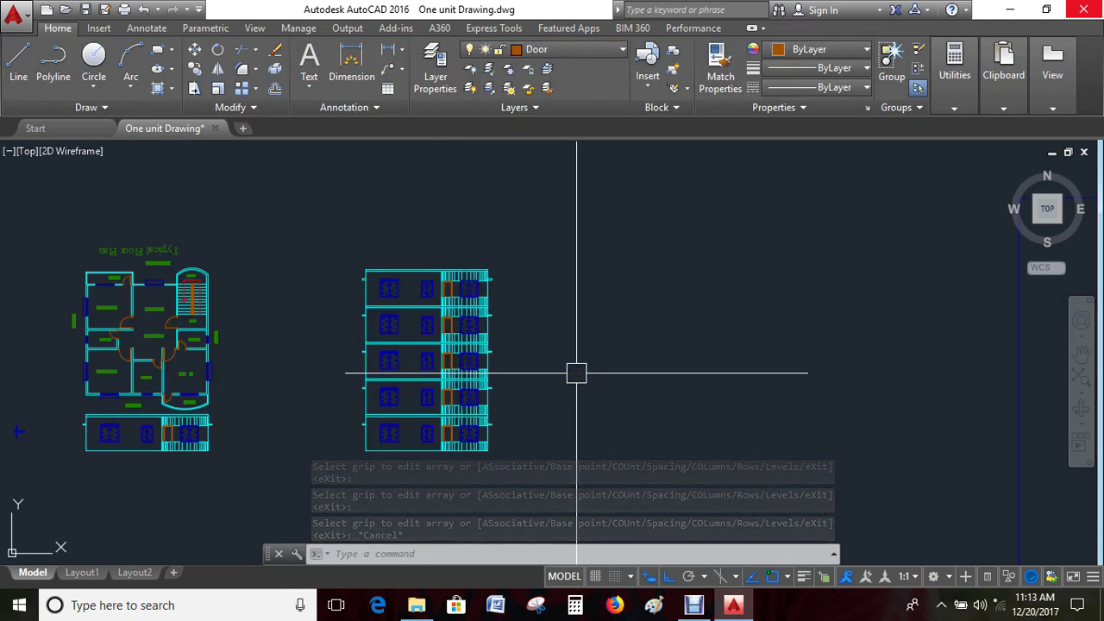
pyautogui.moveTo(537, 264); pyautogui.dragTo(589, 213, button='middle')
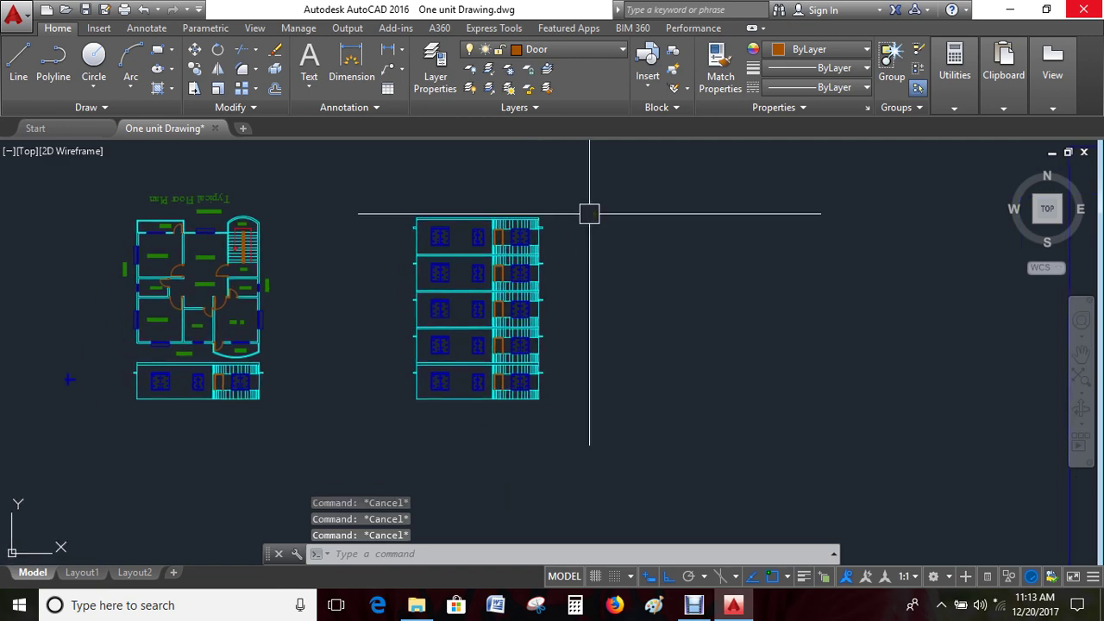
# Attempt to offset the elevation's top edge, then cancel the failed offset
pyautogui.write('o')
pyautogui.press('Return')
pyautogui.press('Return')
pyautogui.scroll(6, 483, 200)
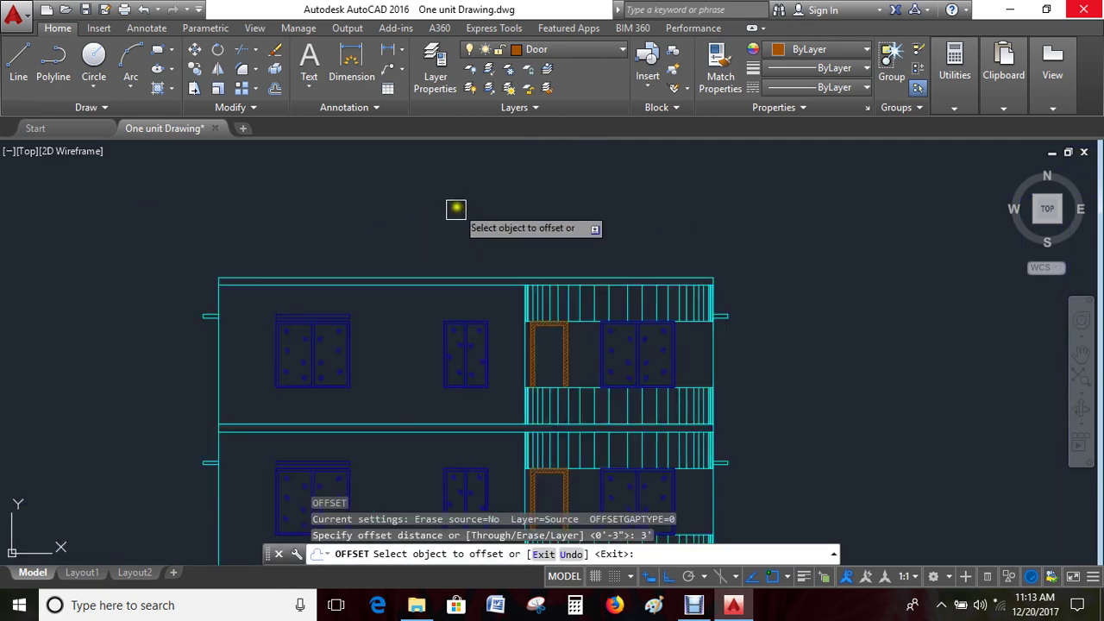
pyautogui.click(431, 267)
pyautogui.press('Escape')
pyautogui.scroll(-6, 448, 229)
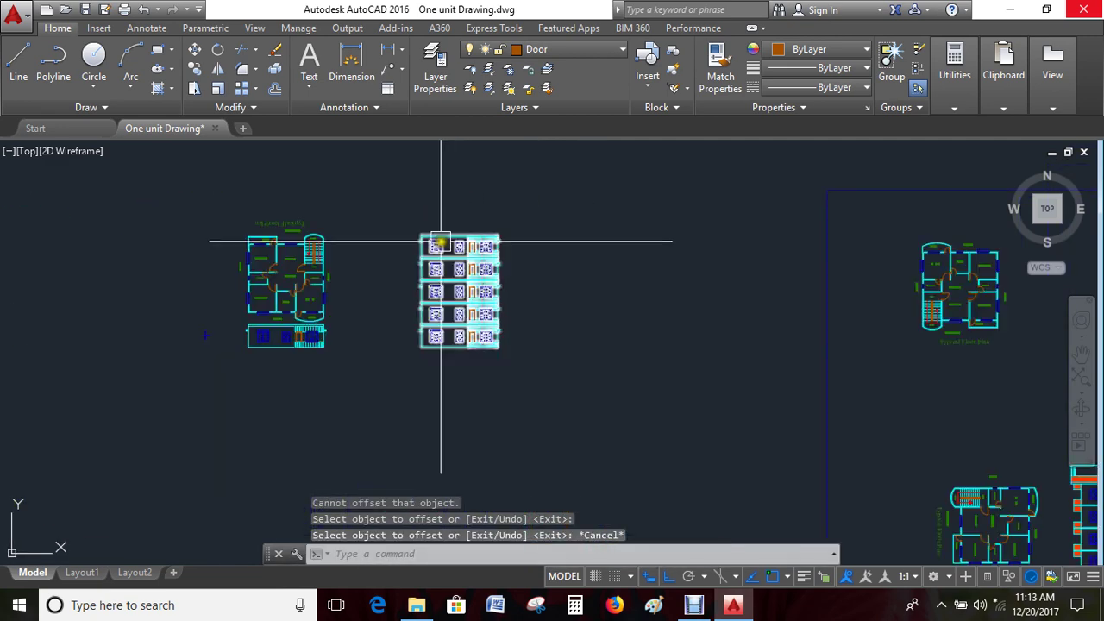
# Explode the stacked elevation array into individual lines
pyautogui.click(438, 239)
pyautogui.write('x')
pyautogui.press('Return')
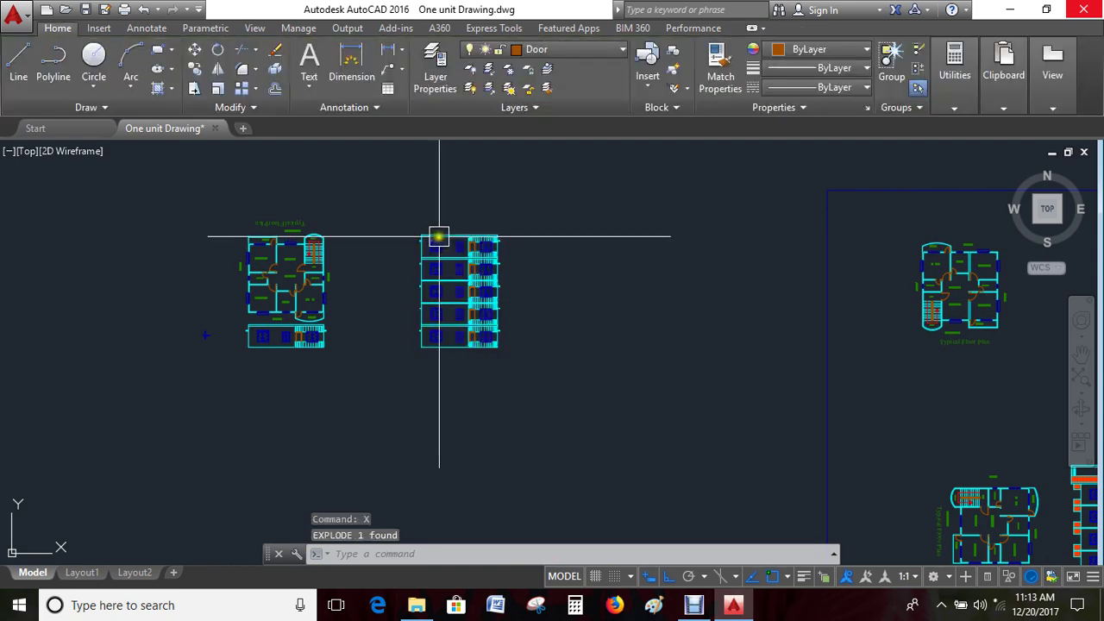
pyautogui.press('Escape')
pyautogui.scroll(8, 450, 226)
# Offset the top roof line 30 upward as the parapet line
pyautogui.press('Return')
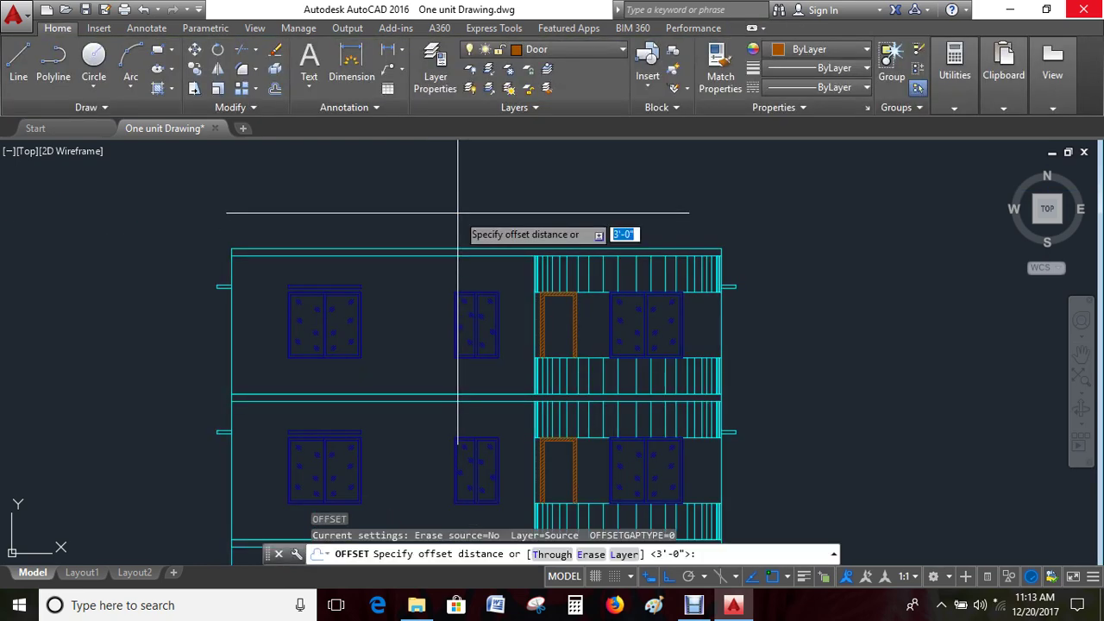
pyautogui.write('3')
pyautogui.press('Return')
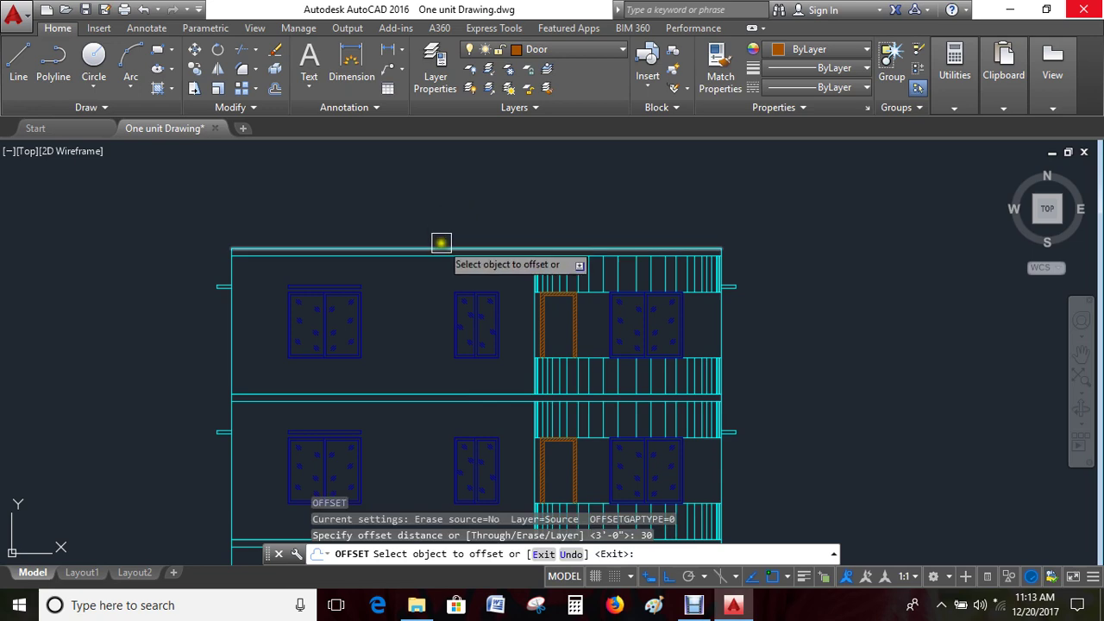
pyautogui.doubleClick(454, 195)
pyautogui.press('Escape')
pyautogui.scroll(-4, 454, 195)
pyautogui.scroll(-2, 375, 205)
pyautogui.scroll(5, 394, 244)
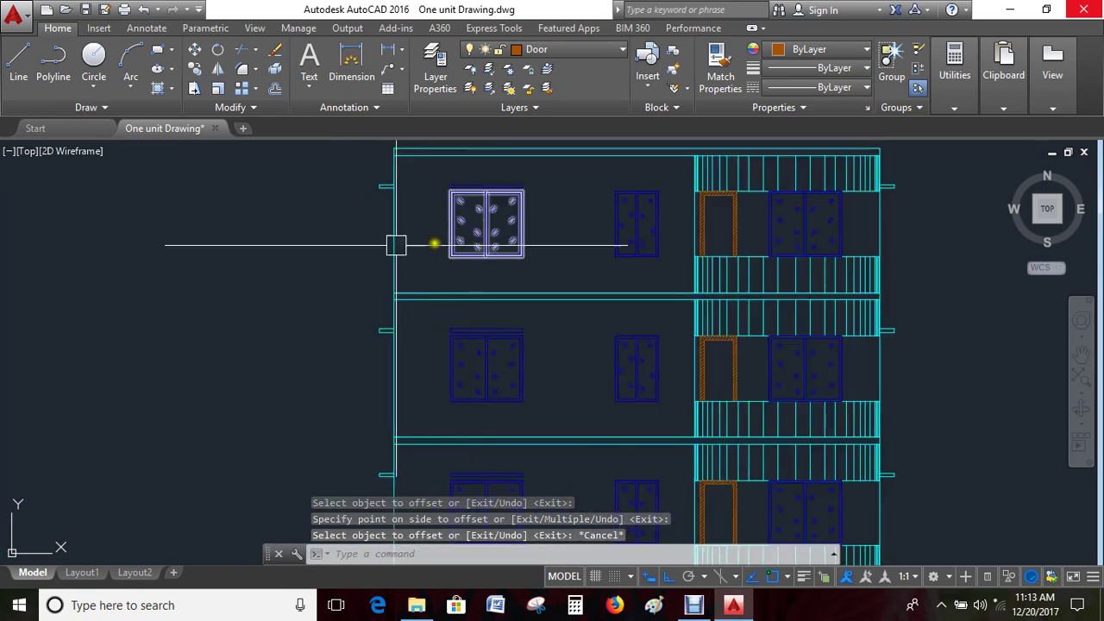
pyautogui.scroll(1, 320, 299)
pyautogui.scroll(-1, 311, 327)
pyautogui.press('Escape')
pyautogui.press('Escape')
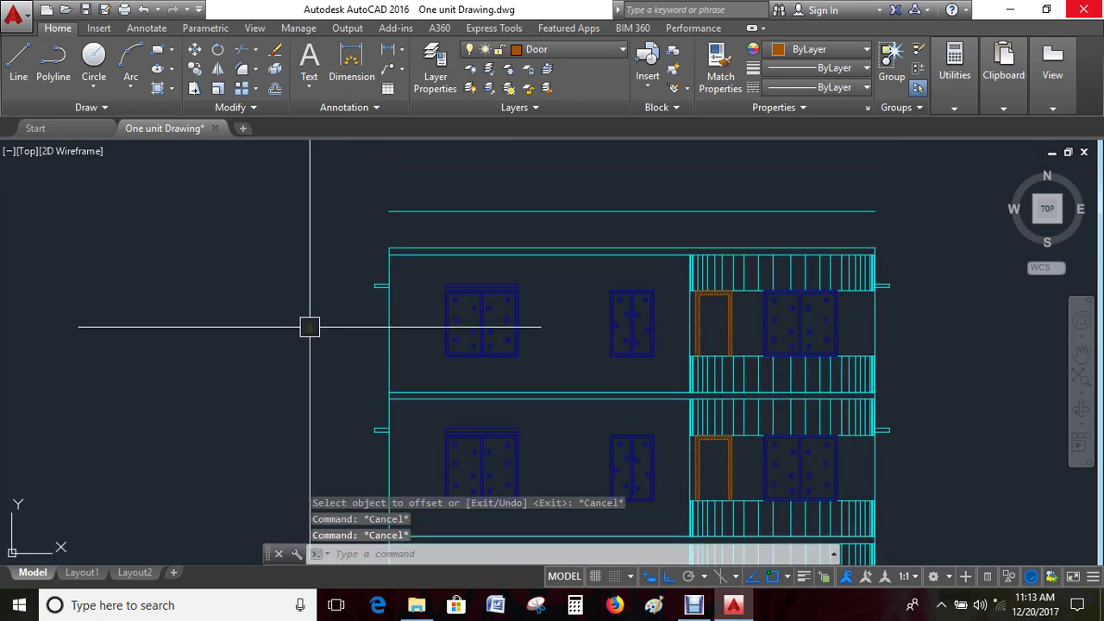
pyautogui.scroll(-3, 299, 318)
pyautogui.scroll(-1, 293, 321)
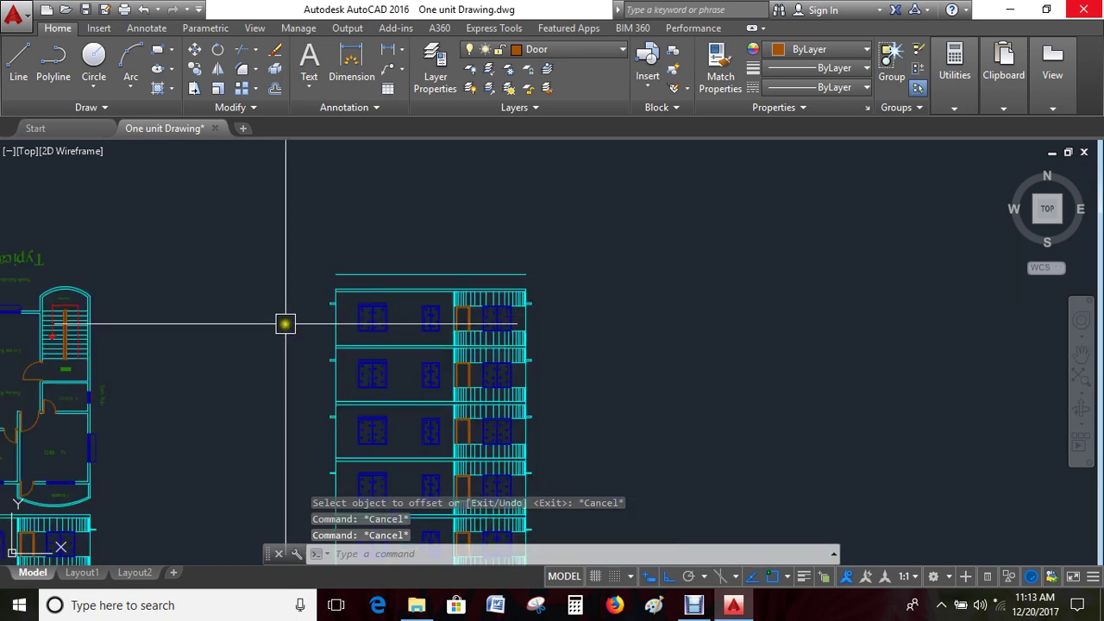
pyautogui.moveTo(286, 324)
pyautogui.mouseDown(button='middle')
pyautogui.moveTo(382, 256)
pyautogui.moveTo(433, 238)
pyautogui.mouseUp(button='middle')
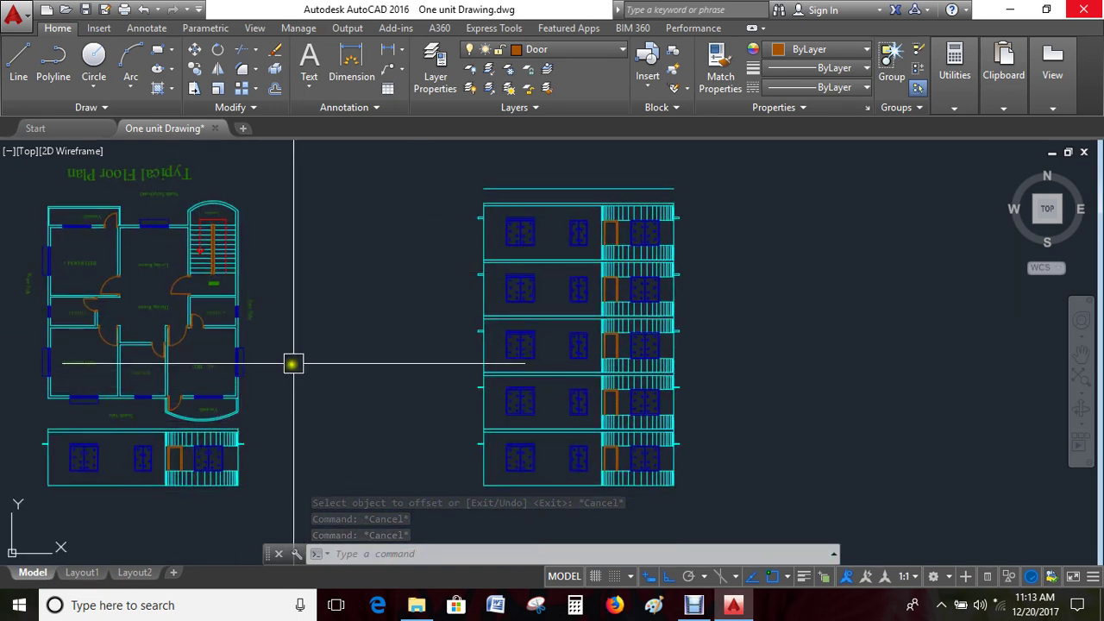
# Draw the first vertical guide line down from the stair room wall
pyautogui.write('l')
pyautogui.press('Return')
pyautogui.scroll(5, 246, 300)
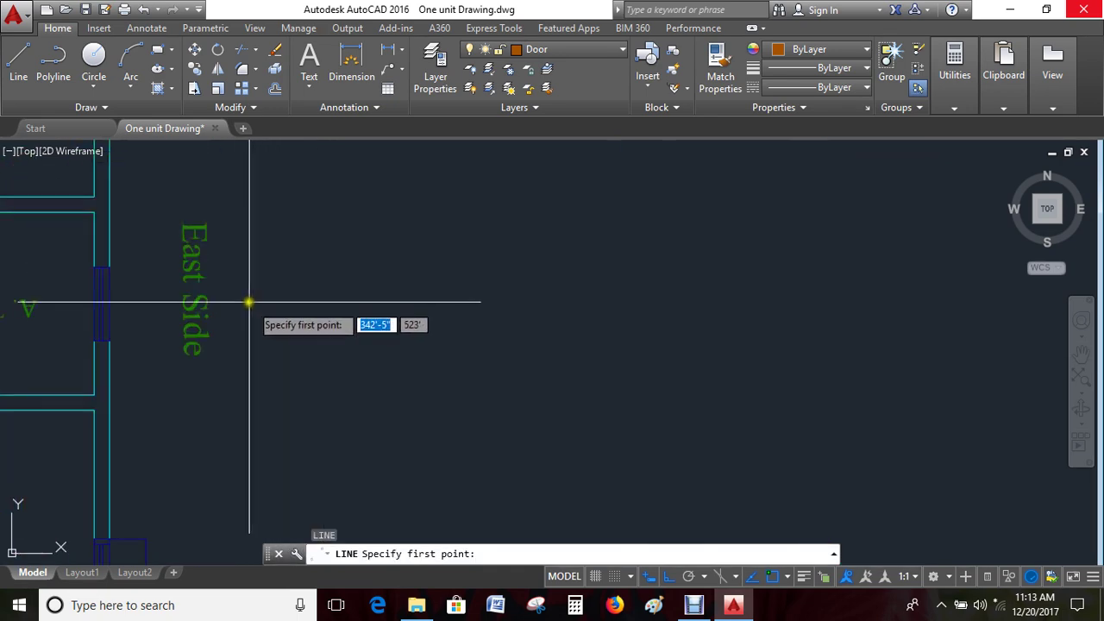
pyautogui.moveTo(193, 264); pyautogui.dragTo(485, 415, button='middle')
pyautogui.scroll(-3, 489, 392)
pyautogui.scroll(3, 486, 376)
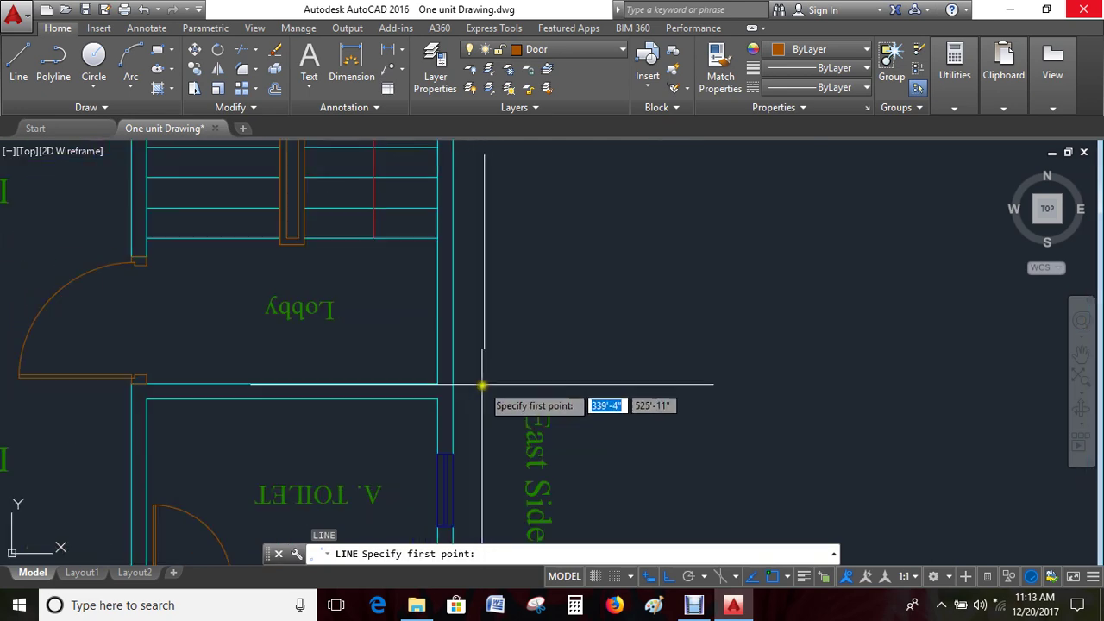
pyautogui.scroll(-3, 486, 384)
pyautogui.scroll(-1, 494, 353)
pyautogui.scroll(6, 496, 323)
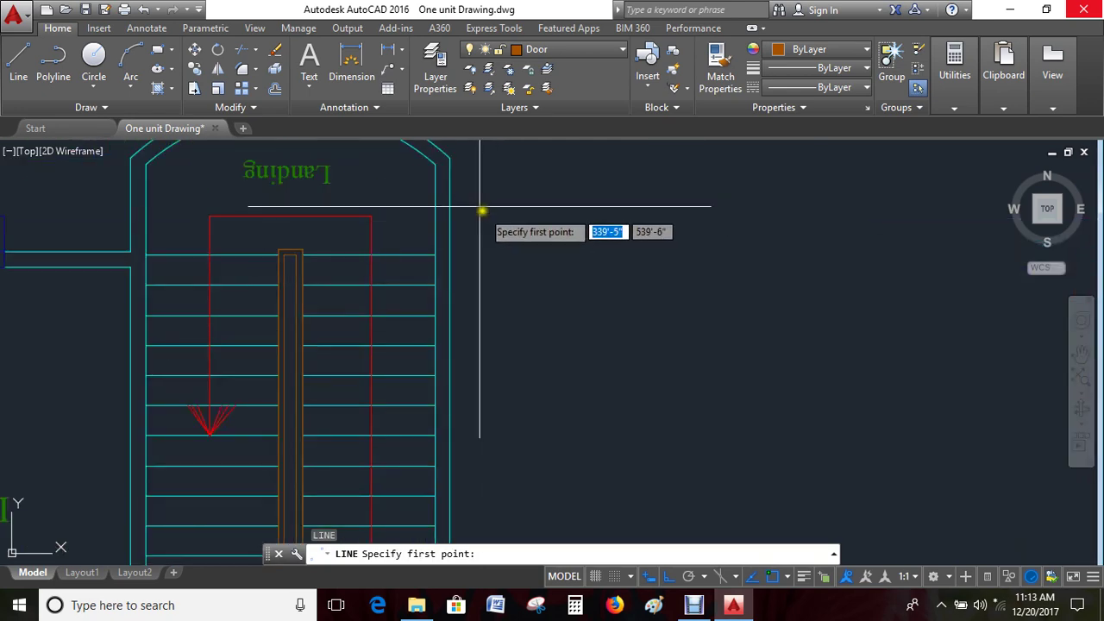
pyautogui.click(453, 162)
pyautogui.scroll(-5, 444, 178)
pyautogui.scroll(-3, 423, 172)
pyautogui.click(554, 493)
pyautogui.press('Return')
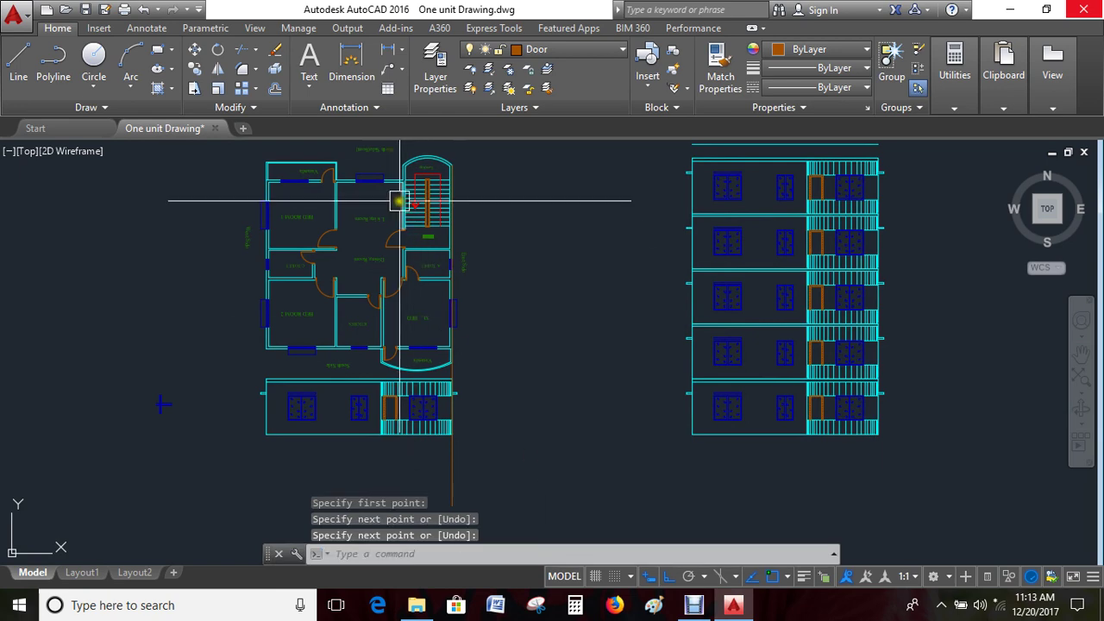
# Draw a second guide line from the stair wall's other side
pyautogui.press('Return')
pyautogui.scroll(5, 399, 198)
pyautogui.click(440, 253)
pyautogui.scroll(-4, 466, 311)
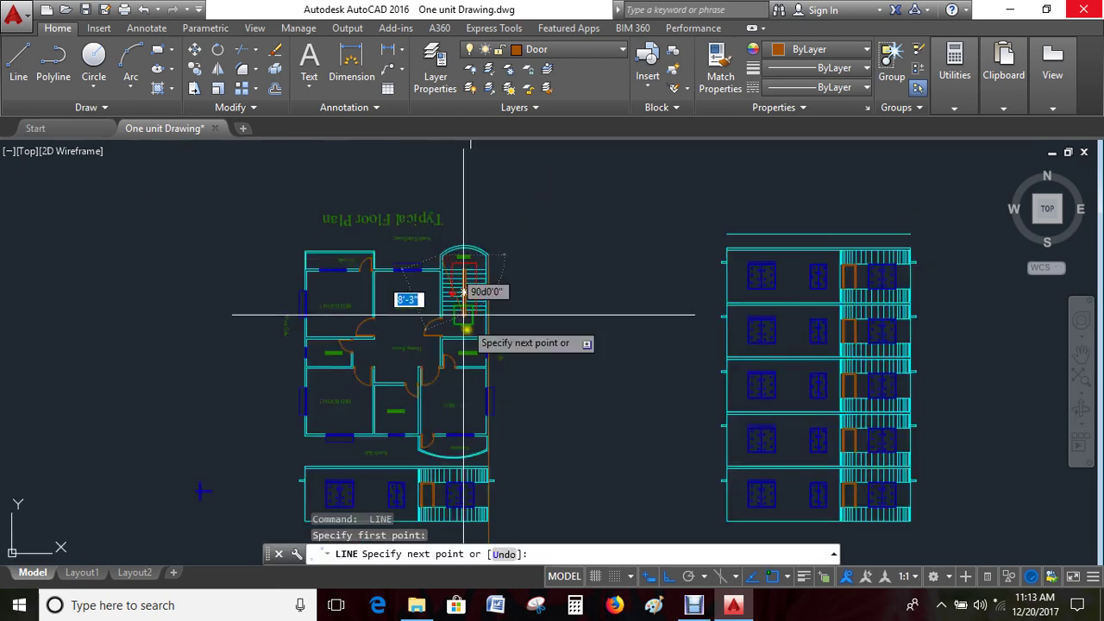
pyautogui.press('Escape')
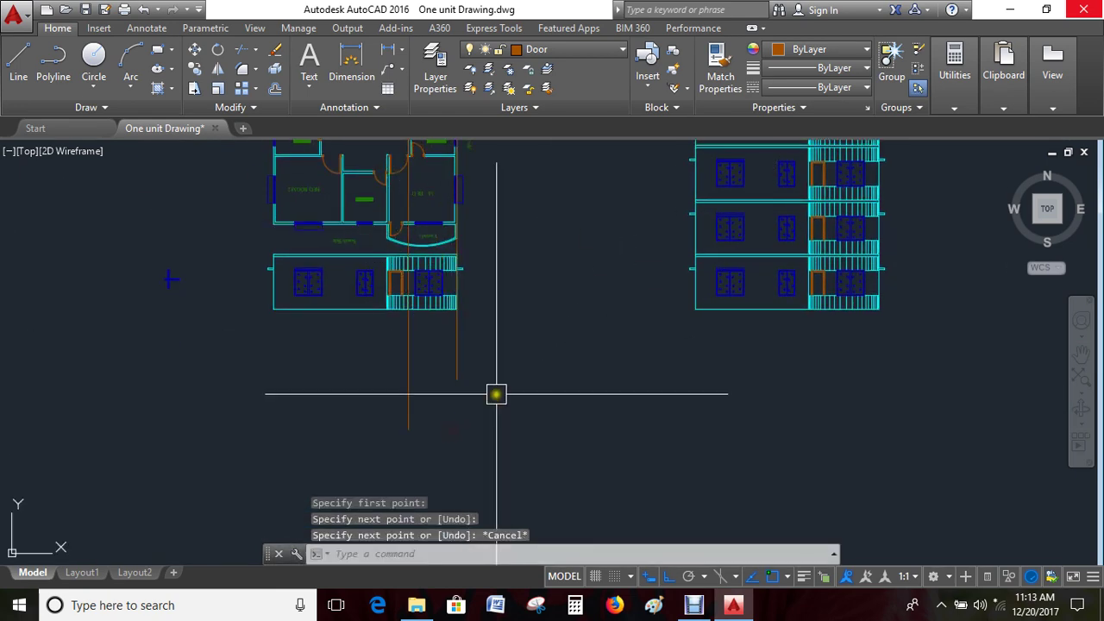
# Move both guide lines from the plan's veranda wall corner to the elevation's top corner
pyautogui.press('m')
pyautogui.press('Return')
pyautogui.click(512, 342)
pyautogui.click(377, 389)
pyautogui.press('Return')
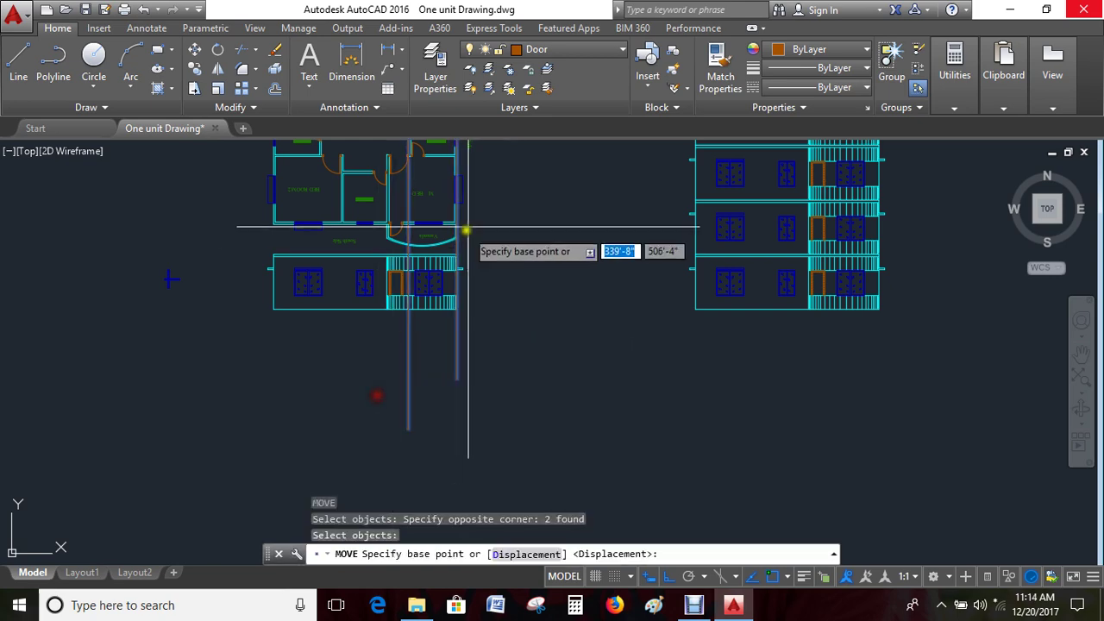
pyautogui.scroll(4, 461, 242)
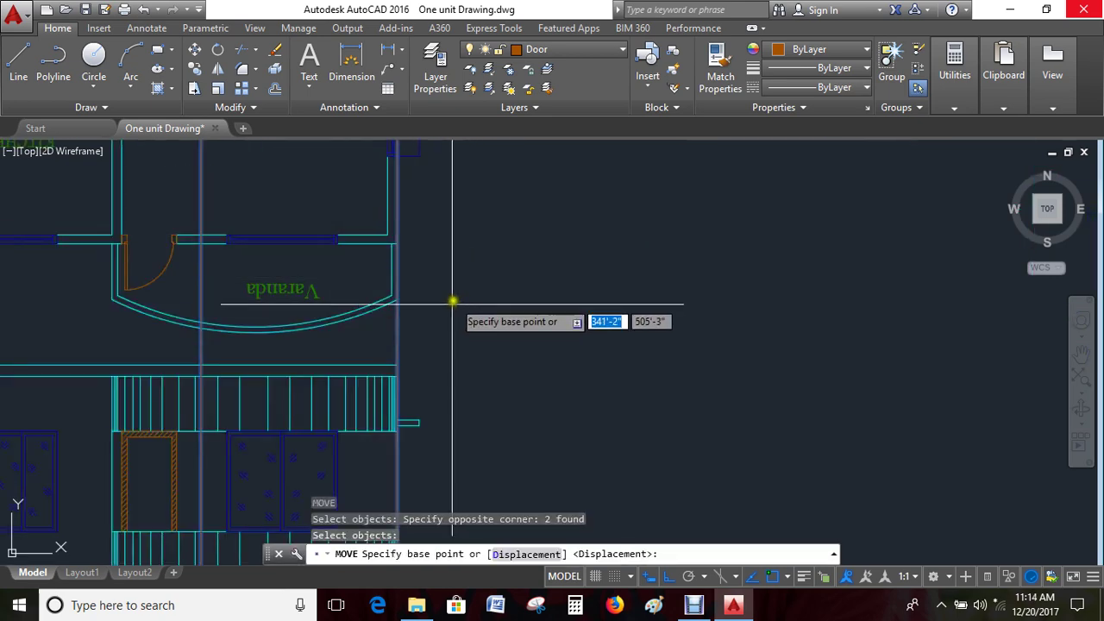
pyautogui.click(395, 364)
pyautogui.scroll(-2, 395, 364)
pyautogui.scroll(-3, 483, 310)
pyautogui.scroll(4, 574, 256)
pyautogui.scroll(2, 594, 290)
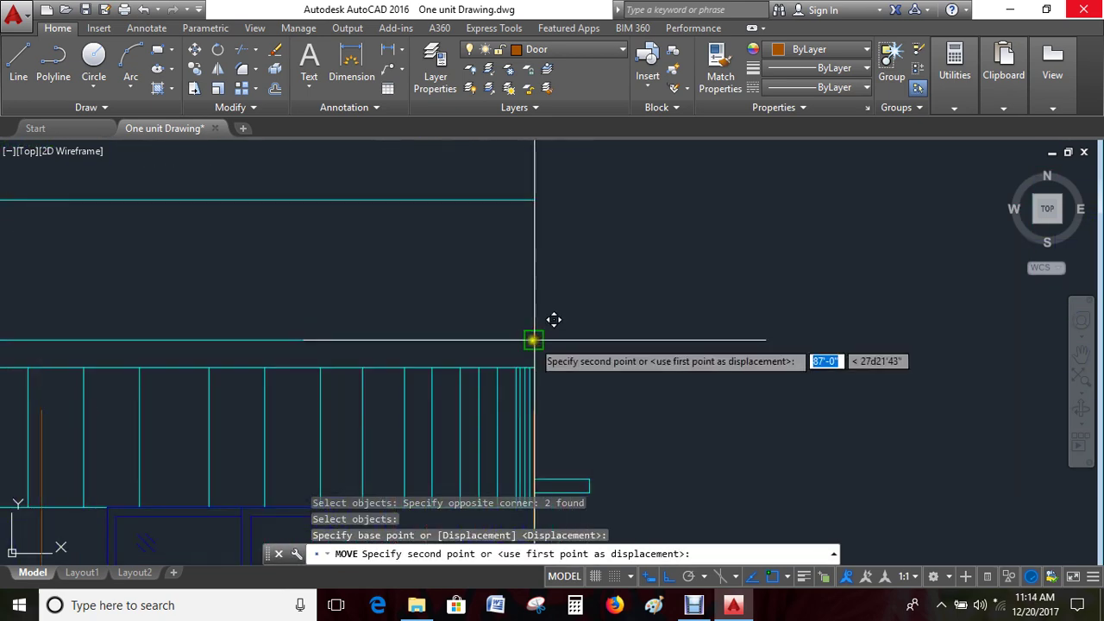
pyautogui.click(532, 340)
pyautogui.press('Escape')
pyautogui.scroll(-3, 532, 340)
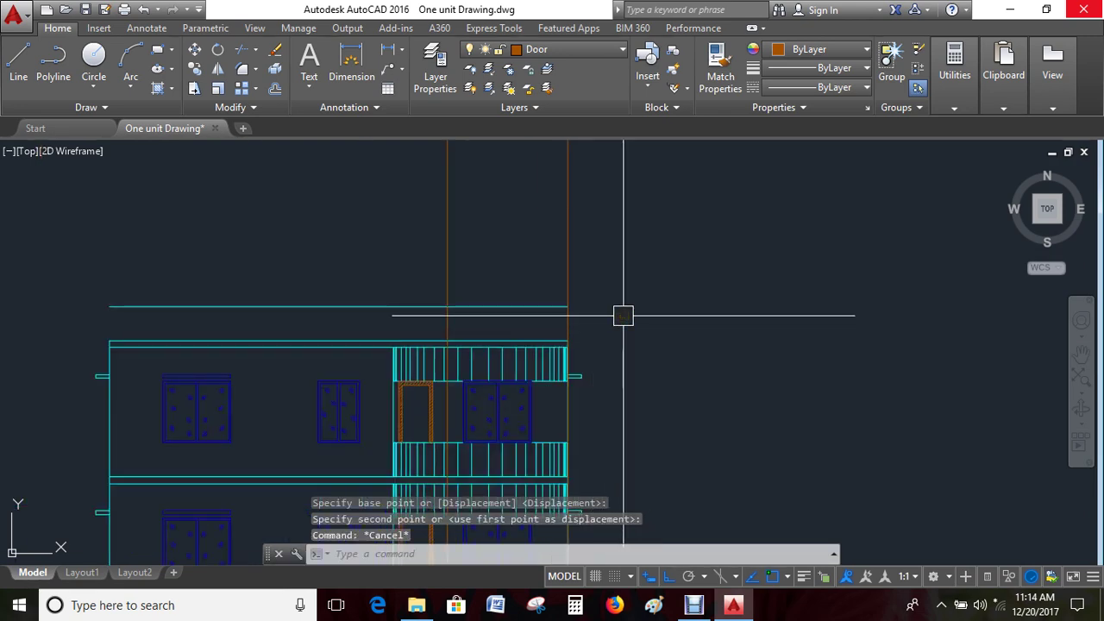
pyautogui.write('o')
pyautogui.press('Return')
pyautogui.press('Return')
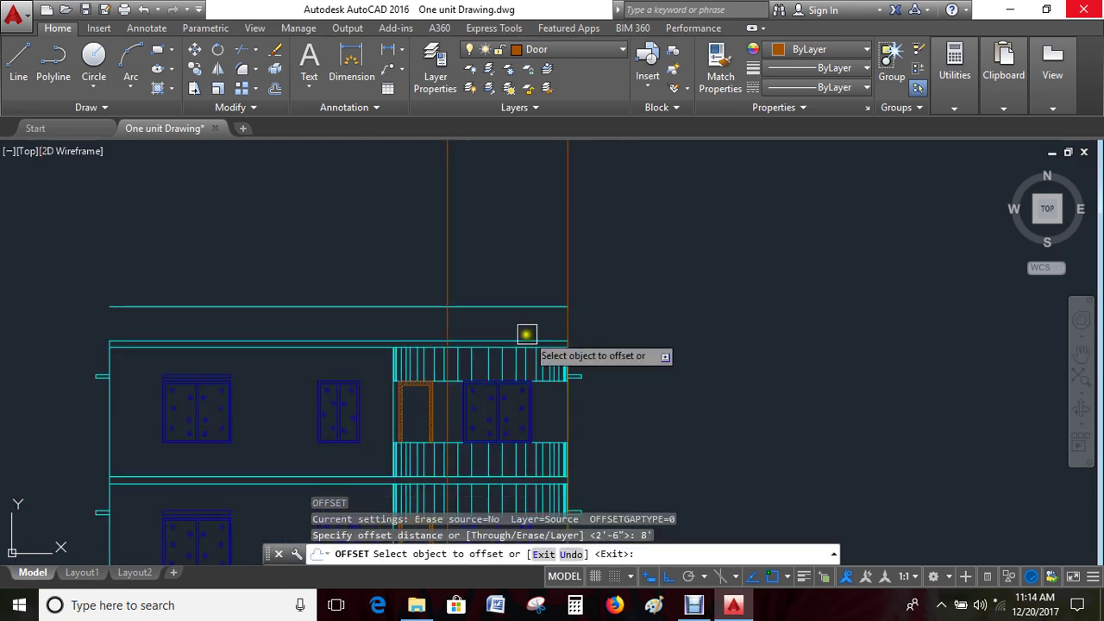
# Offset the parapet line 8' upward for the stair-room roof slab
pyautogui.scroll(2, 521, 336)
pyautogui.click(508, 267)
pyautogui.scroll(-2, 508, 266)
pyautogui.click(512, 248)
pyautogui.moveTo(512, 248); pyautogui.dragTo(542, 282, button='middle')
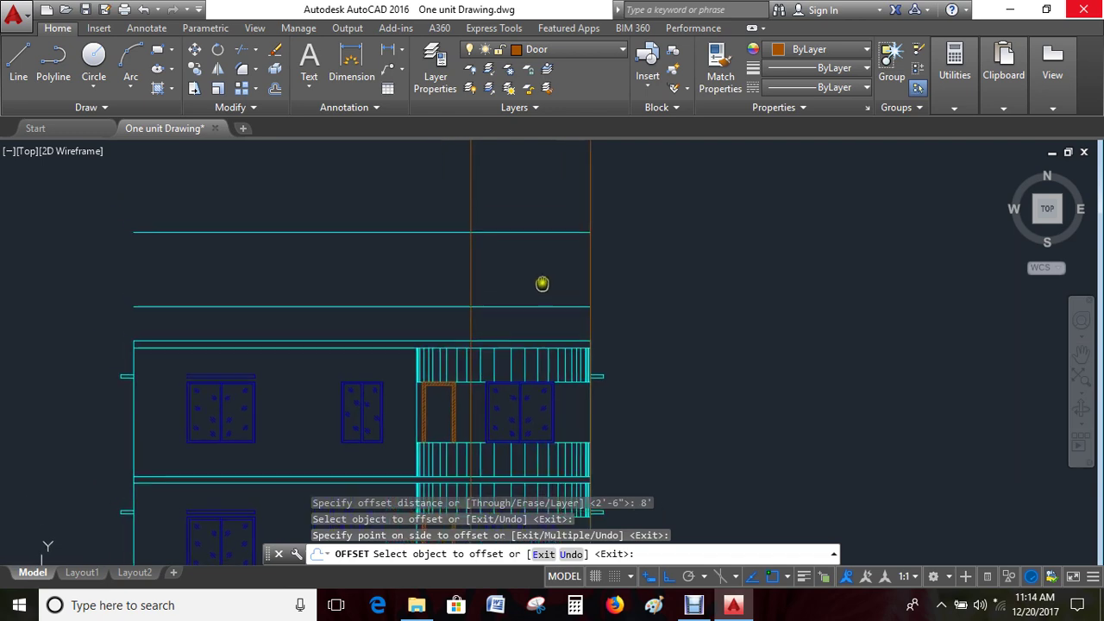
pyautogui.press('Escape')
# Try trimming the stair-room lines, then cancel and clear the selection
pyautogui.write('r')
pyautogui.press('Return')
pyautogui.press('Return')
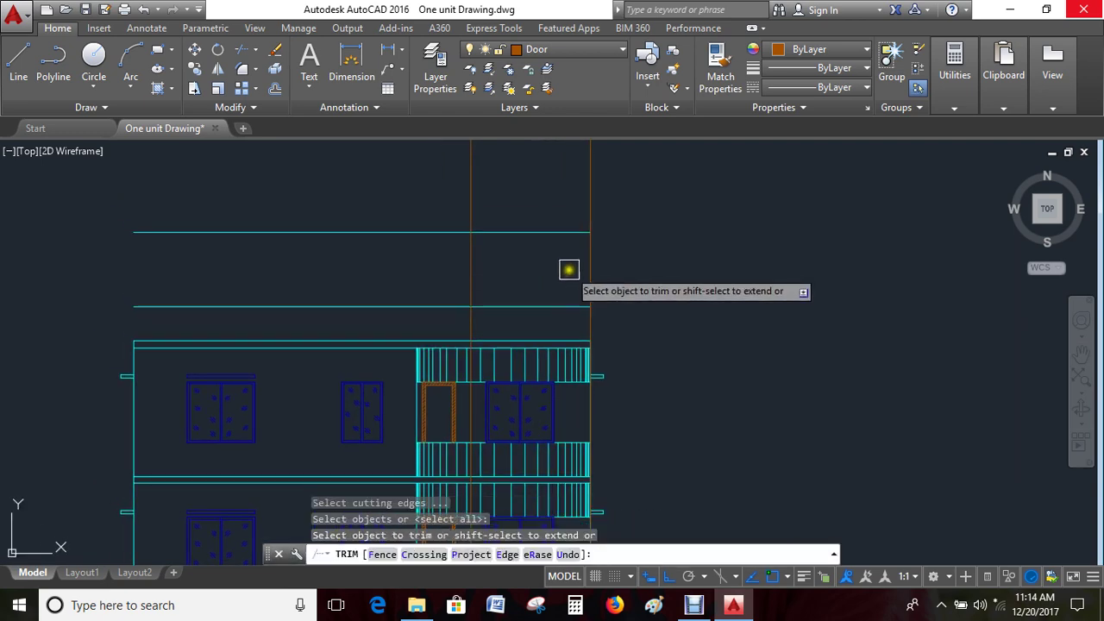
pyautogui.scroll(-2, 572, 267)
pyautogui.click(472, 212)
pyautogui.click(483, 250)
pyautogui.scroll(4, 478, 253)
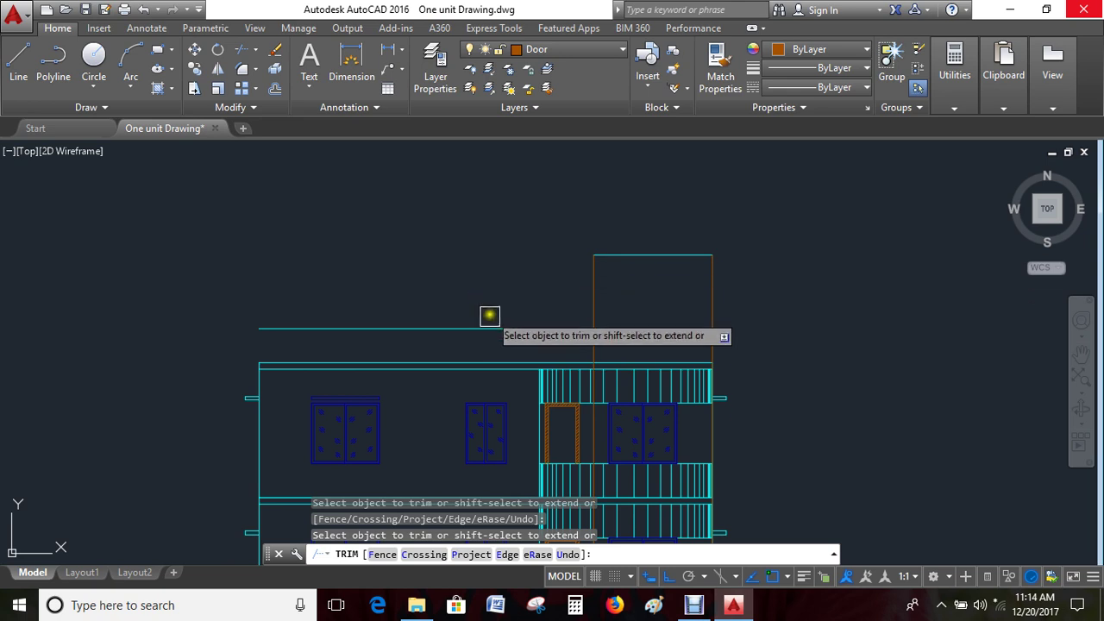
pyautogui.press('Escape')
pyautogui.click(532, 329)
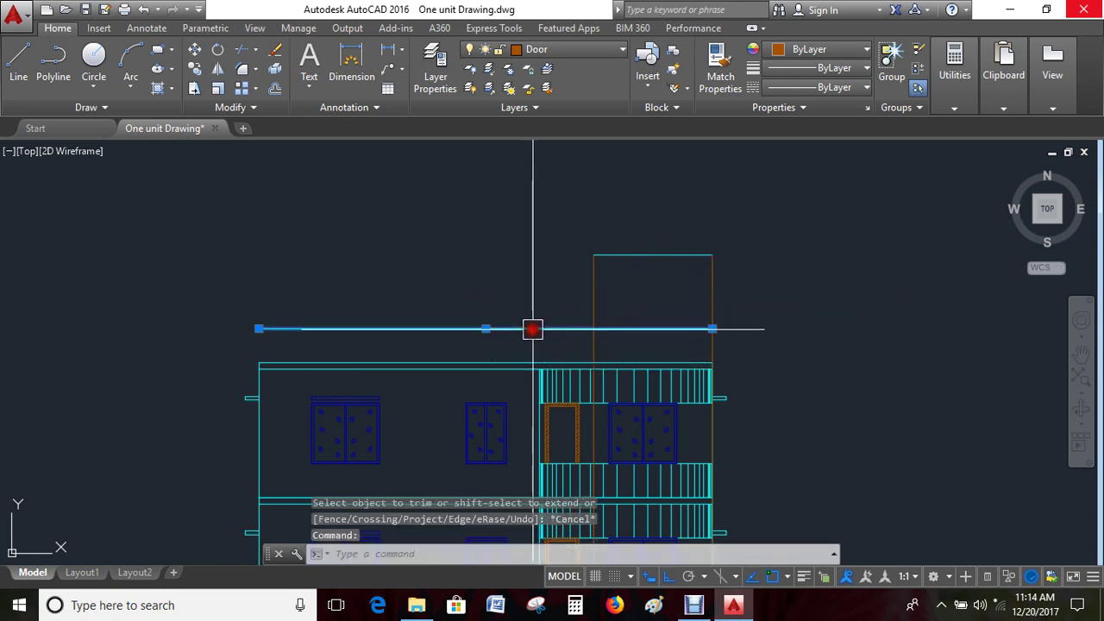
pyautogui.press('Escape')
pyautogui.press('Escape')
pyautogui.moveTo(656, 340); pyautogui.dragTo(598, 278, button='middle')
pyautogui.press('Escape')
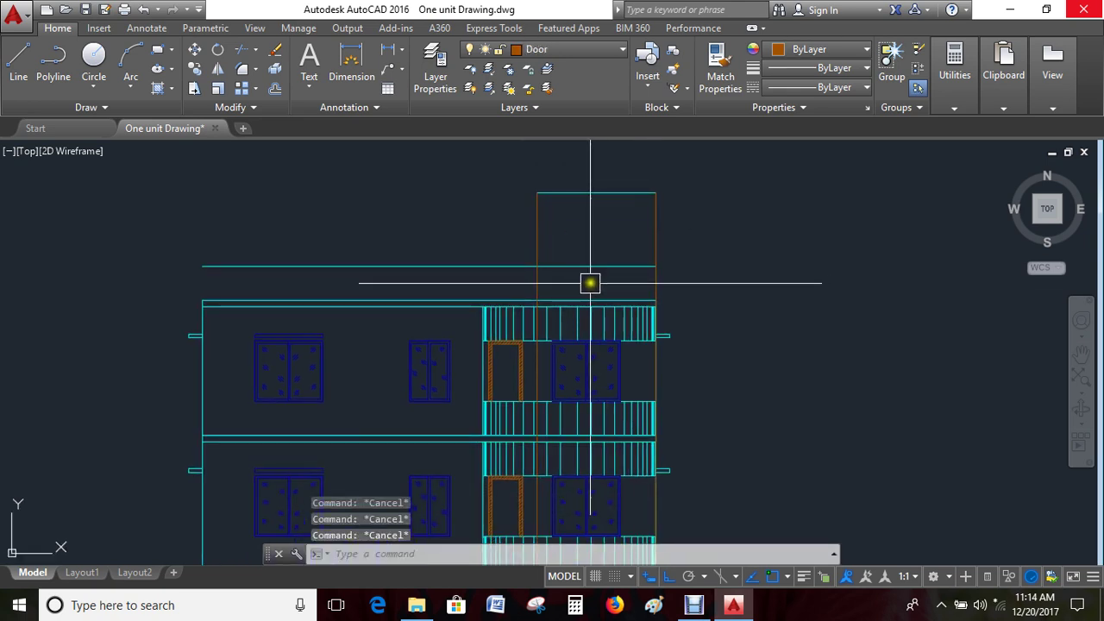
# Erase the stray wall lines at the elevation's right edge
pyautogui.write('tr')
pyautogui.press('Return')
pyautogui.press('Return')
pyautogui.scroll(3, 586, 311)
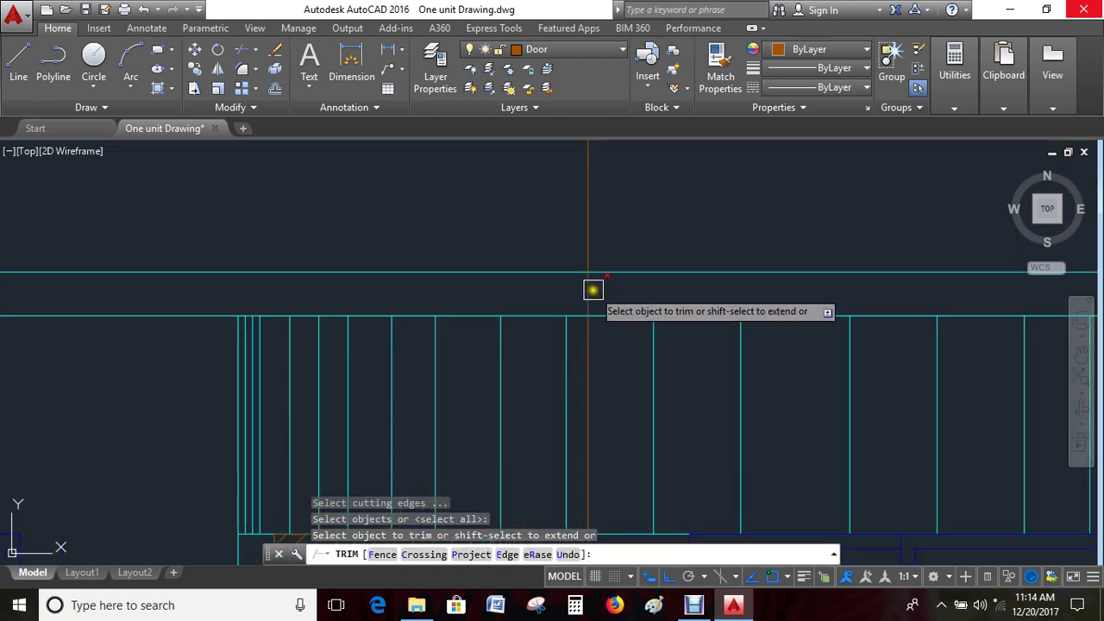
pyautogui.scroll(-1, 606, 298)
pyautogui.scroll(5, 747, 296)
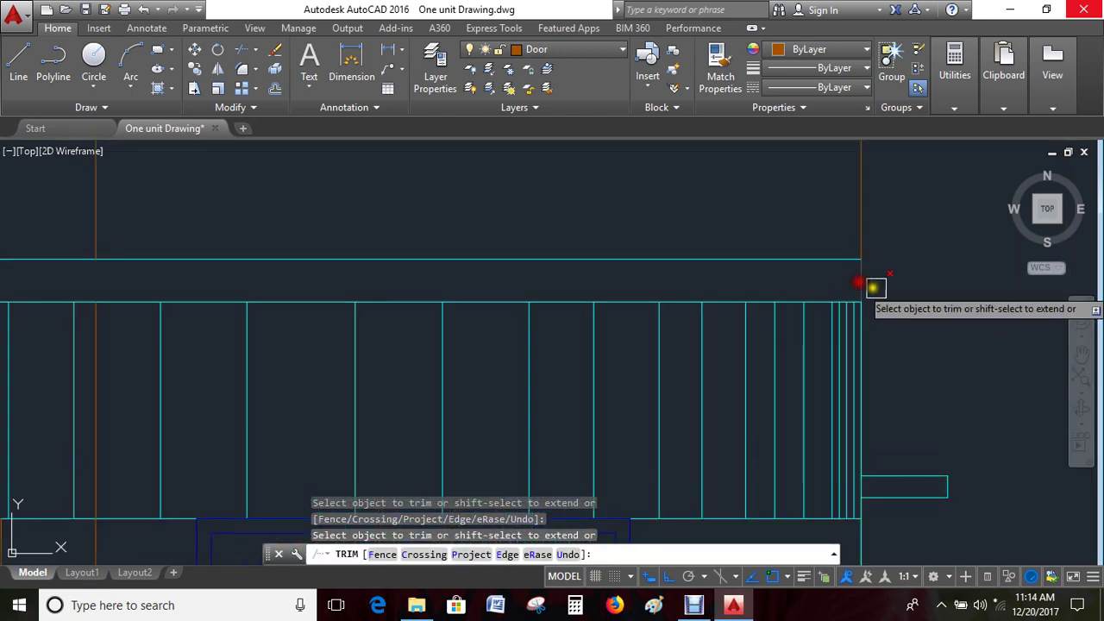
pyautogui.press('Escape')
pyautogui.click(862, 317)
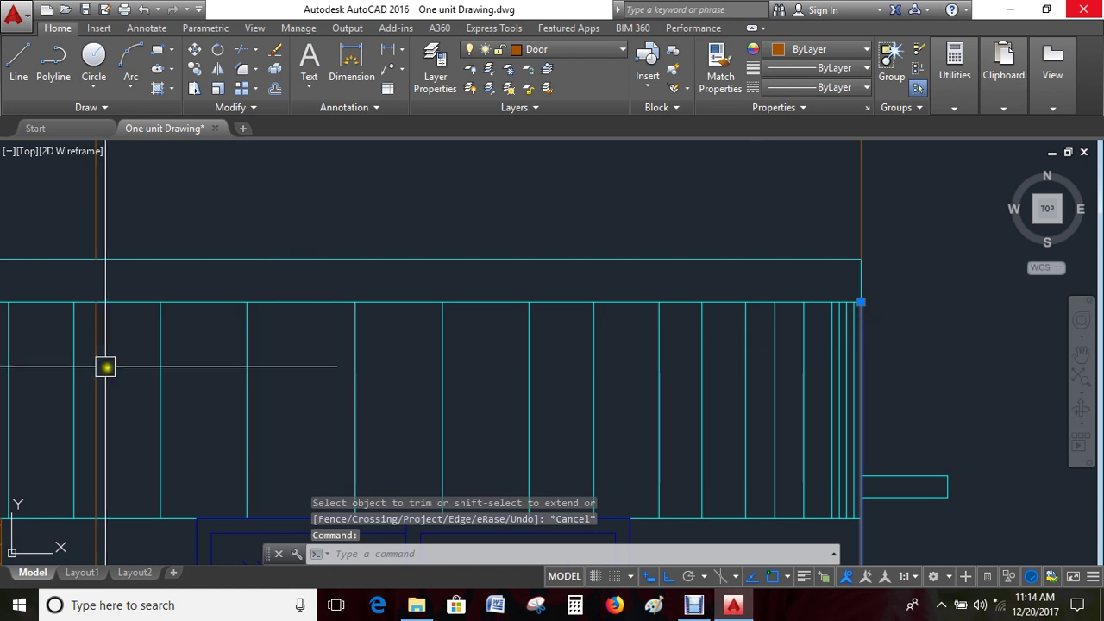
pyautogui.press('Delete')
# Trim the stair-room line between the roof lines, using all lines as edges
pyautogui.scroll(-5, 99, 363)
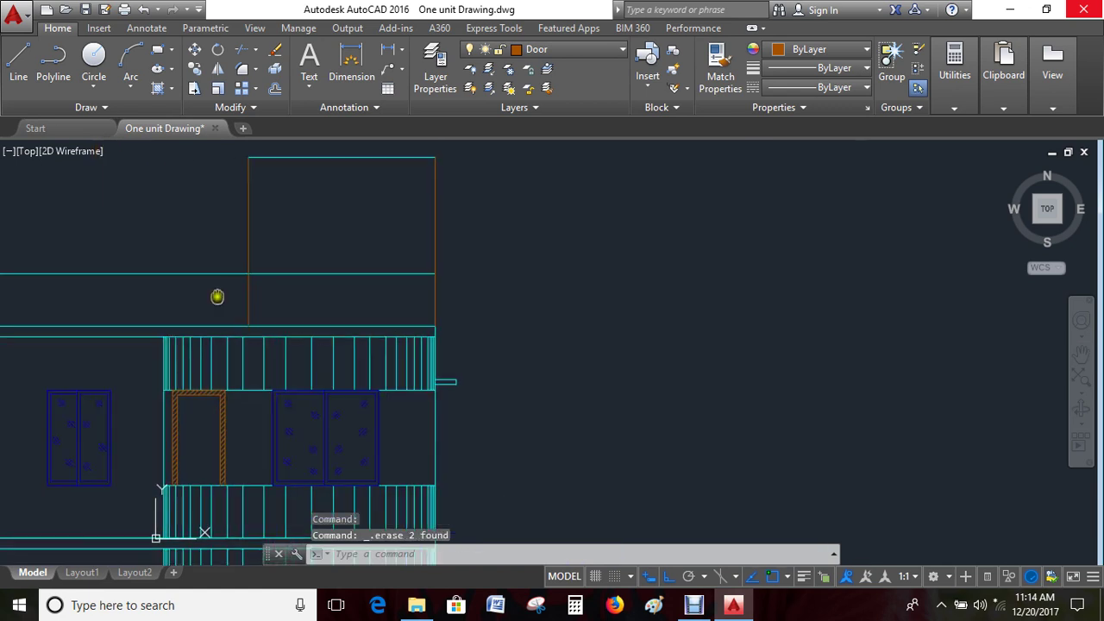
pyautogui.moveTo(216, 298); pyautogui.dragTo(463, 264, button='middle')
pyautogui.press('Escape')
pyautogui.press('Escape')
pyautogui.write('tr')
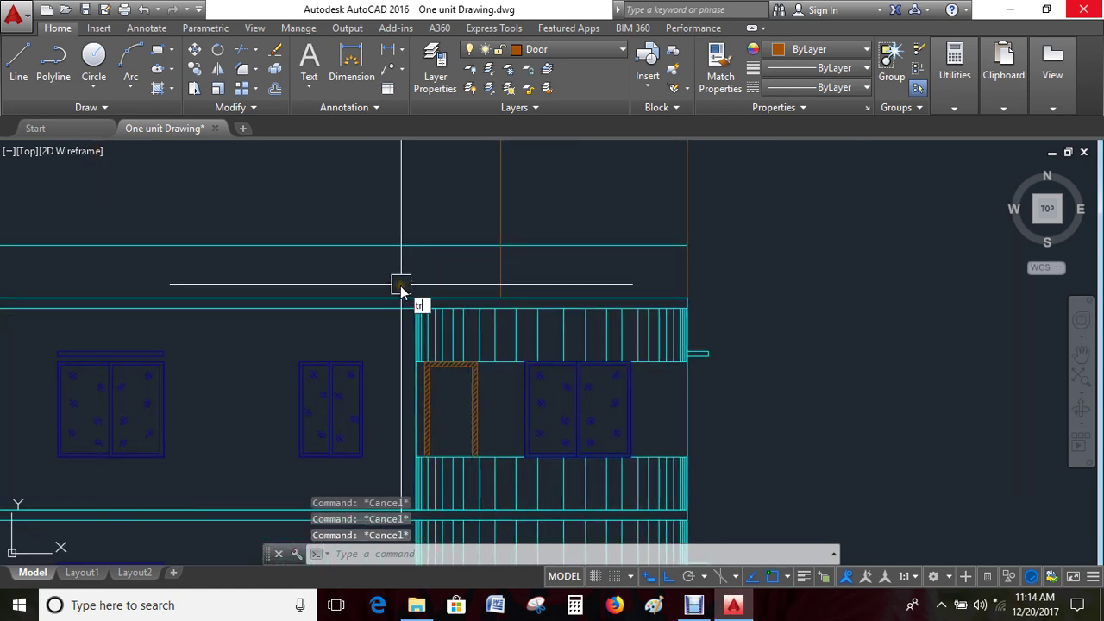
pyautogui.press('Return')
pyautogui.press('Return')
pyautogui.scroll(-5, 506, 276)
pyautogui.scroll(3, 547, 268)
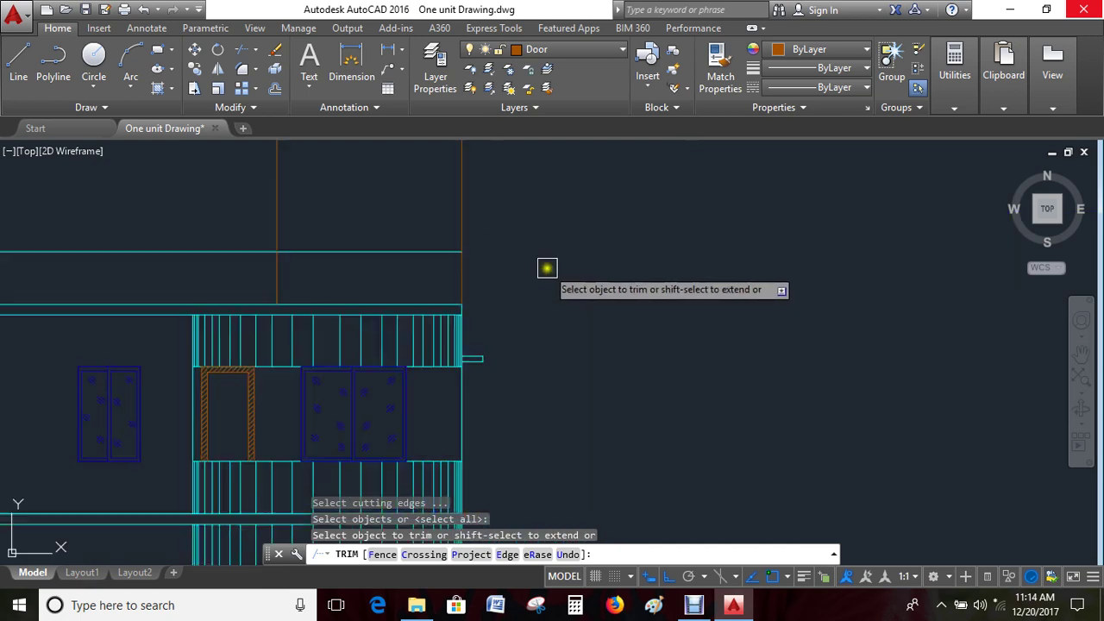
pyautogui.click(279, 278)
pyautogui.moveTo(367, 279); pyautogui.dragTo(414, 343, button='middle')
pyautogui.press('Escape')
# Match the stair-room outline to the cyan roof line's properties
pyautogui.press('Return')
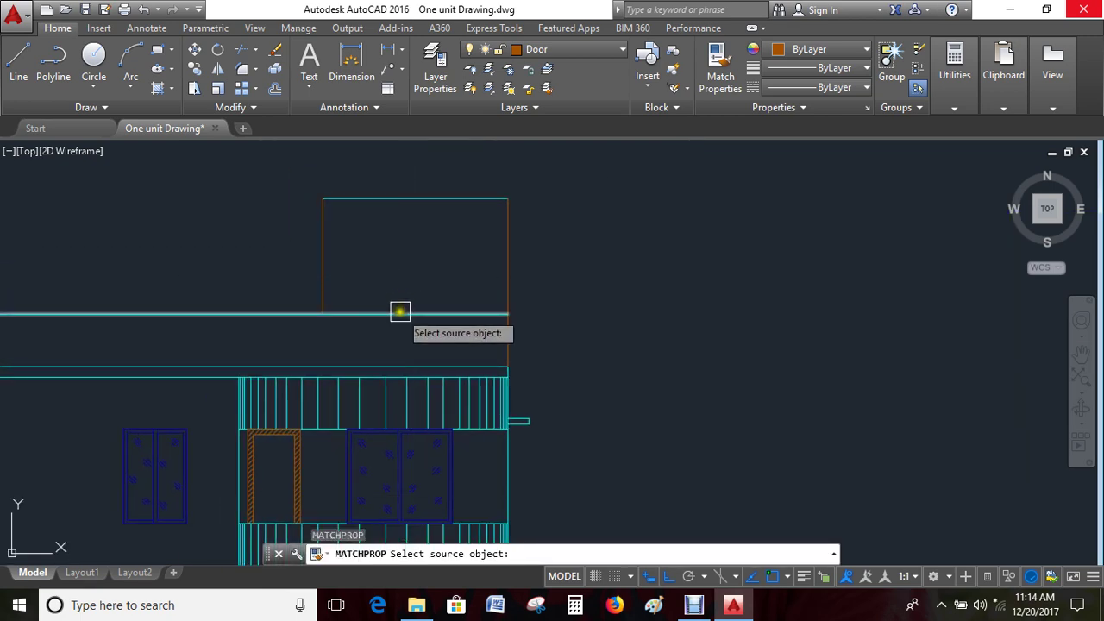
pyautogui.click(399, 310)
pyautogui.click(543, 207)
pyautogui.click(268, 265)
pyautogui.press('Escape')
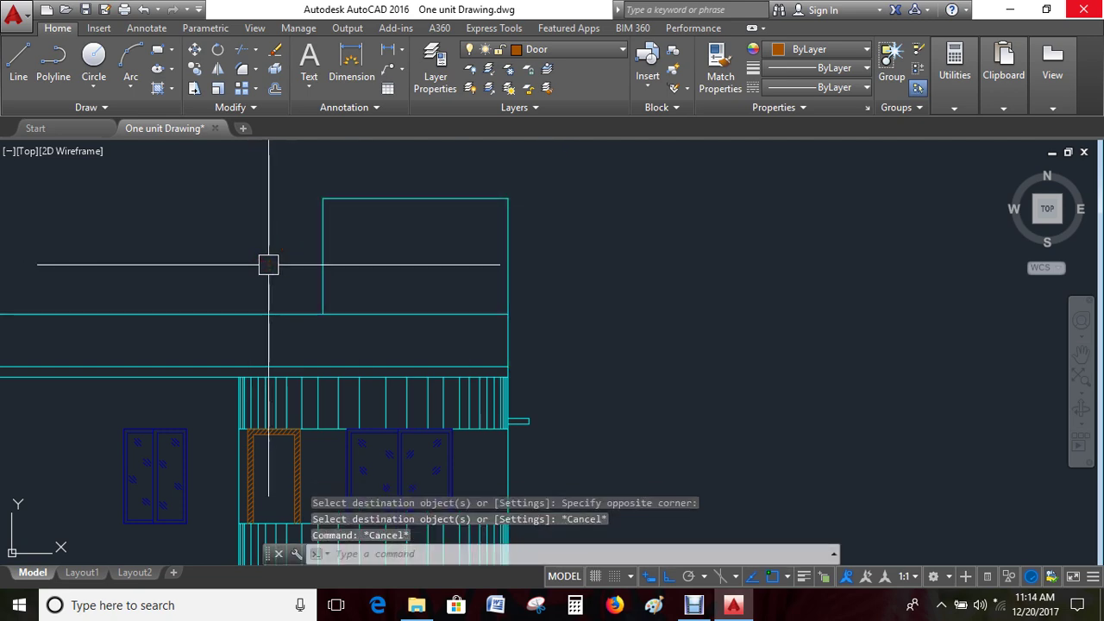
# Offset the top line 6 units outward
pyautogui.write('o')
pyautogui.press('Return')
pyautogui.press('Return')
pyautogui.click(362, 198)
pyautogui.click(388, 251)
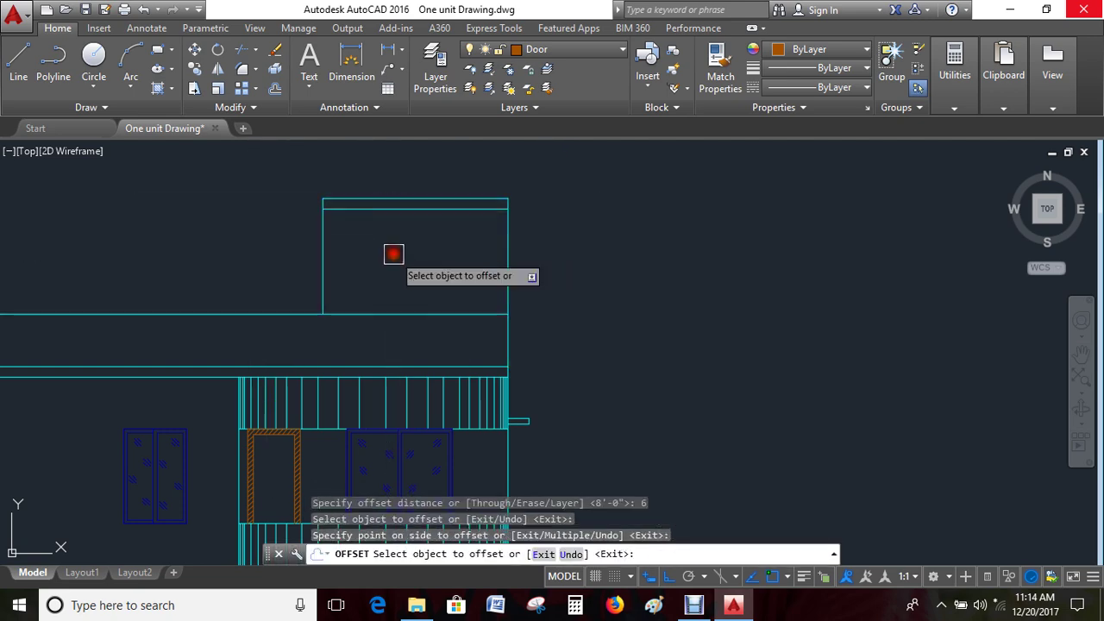
pyautogui.press('Escape')
pyautogui.press('Escape')
pyautogui.scroll(-3, 376, 256)
pyautogui.scroll(-2, 183, 347)
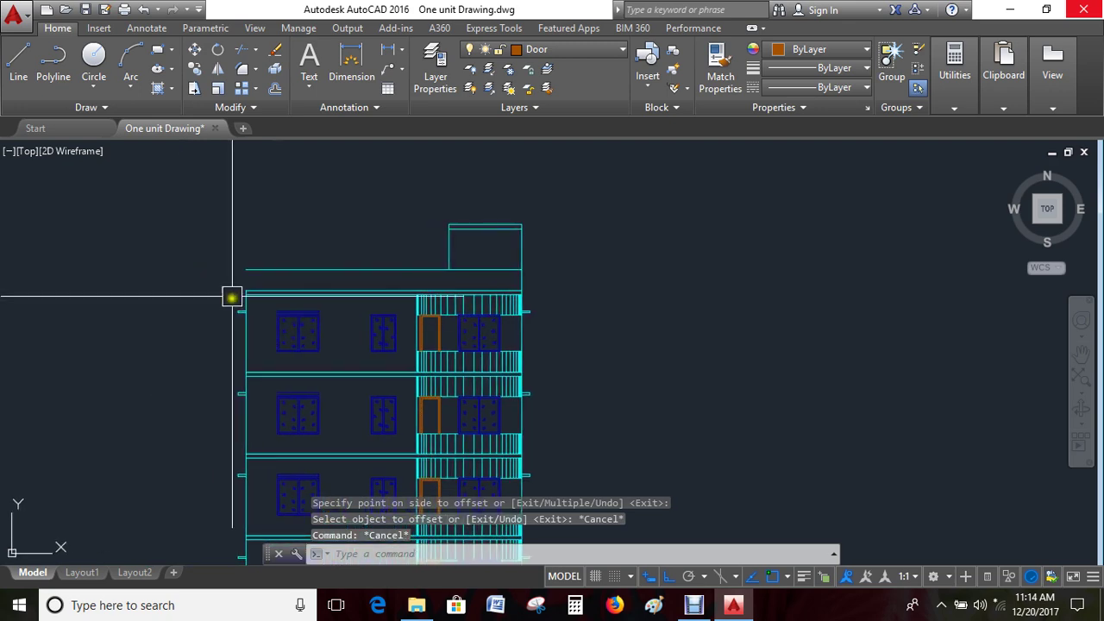
pyautogui.scroll(5, 223, 295)
# Offset both the left and right wall lines 12 units outward
pyautogui.write('o')
pyautogui.press('Return')
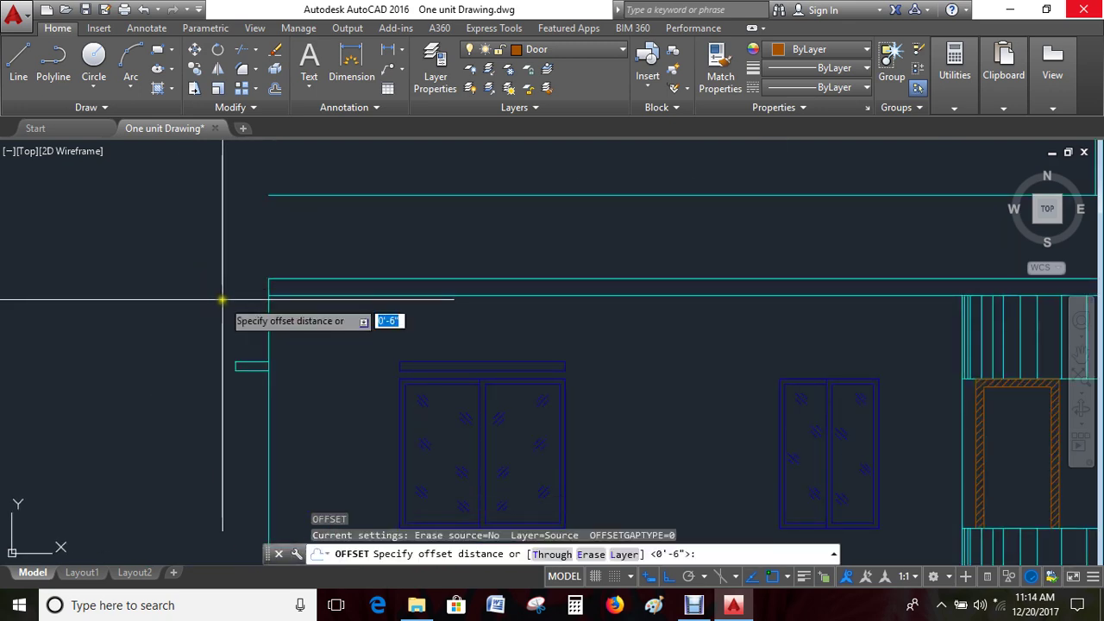
pyautogui.press('Return')
pyautogui.scroll(1, 281, 316)
pyautogui.click(281, 316)
pyautogui.click(111, 307)
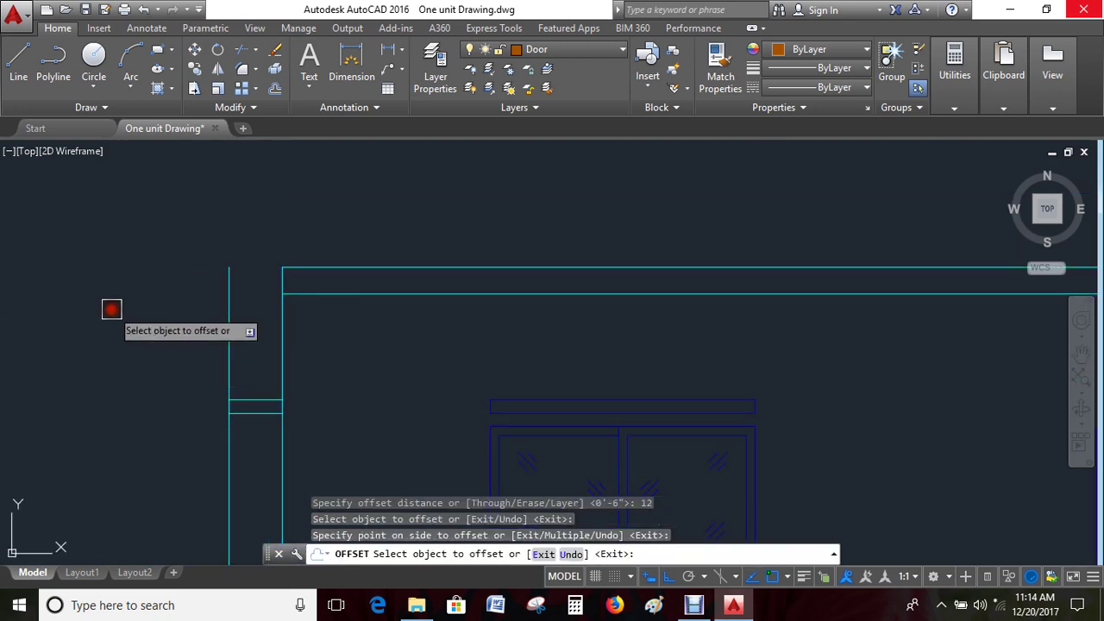
pyautogui.scroll(-3, 479, 315)
pyautogui.scroll(3, 532, 298)
pyautogui.click(445, 260)
pyautogui.click(536, 259)
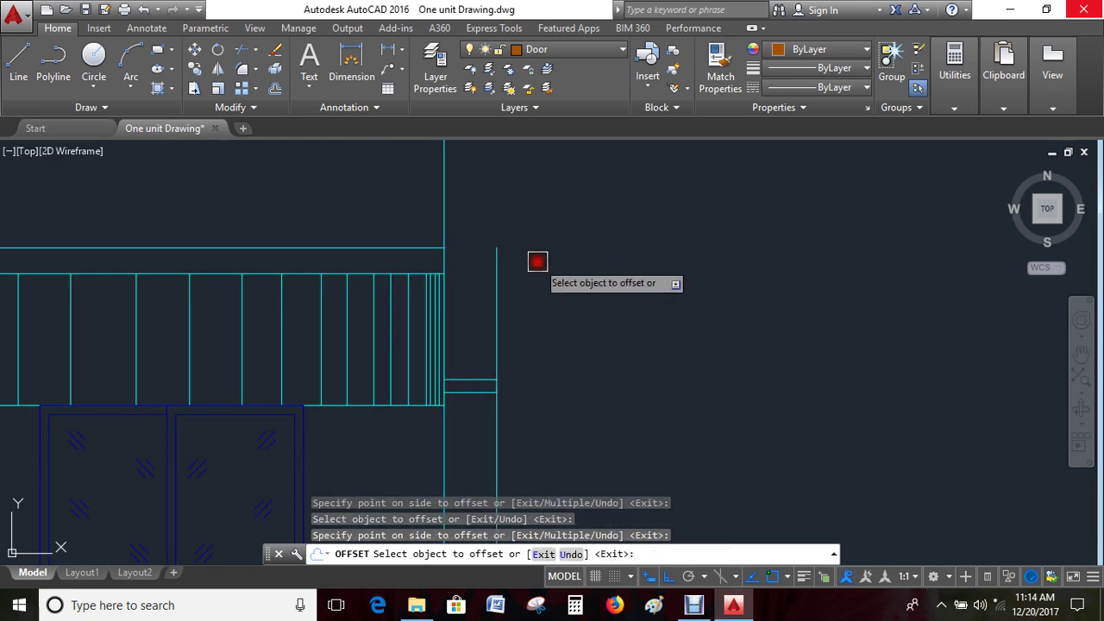
pyautogui.press('Escape')
pyautogui.press('Escape')
# Extend the roof line out to the new offset edges
pyautogui.press('Return')
pyautogui.press('Return')
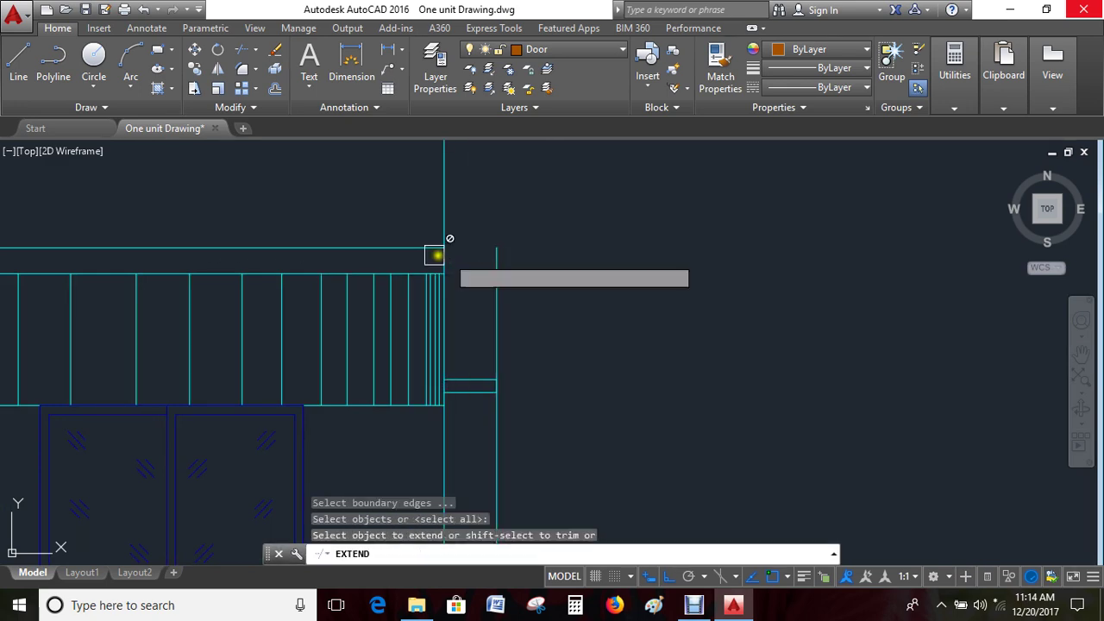
pyautogui.click(396, 241)
pyautogui.scroll(-2, 297, 277)
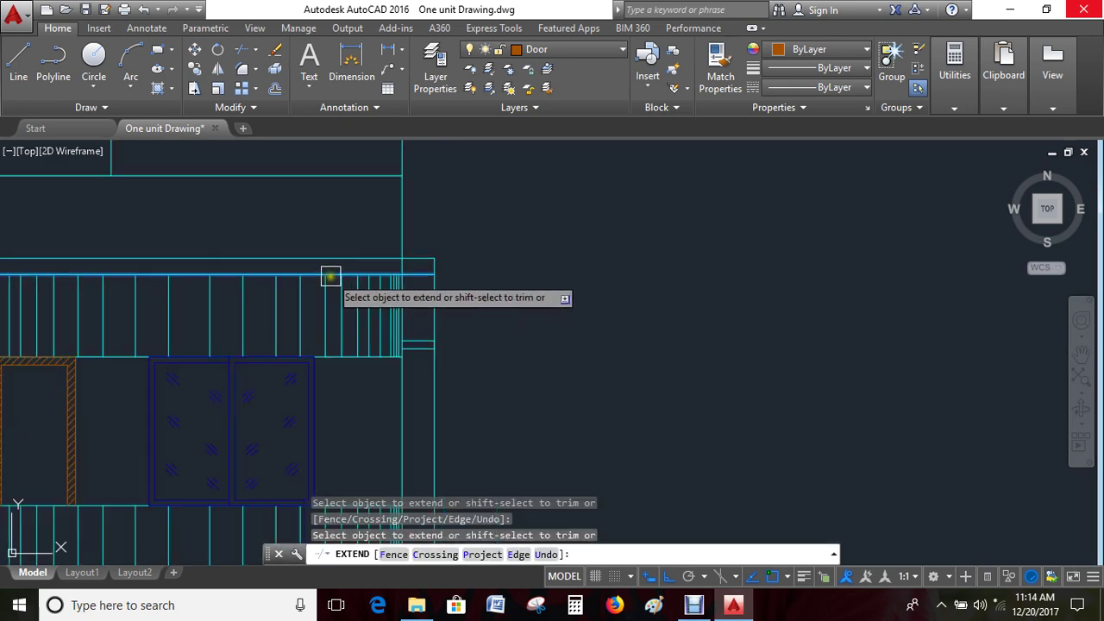
pyautogui.scroll(-2, 123, 283)
pyautogui.scroll(1, 229, 288)
pyautogui.scroll(2, 214, 255)
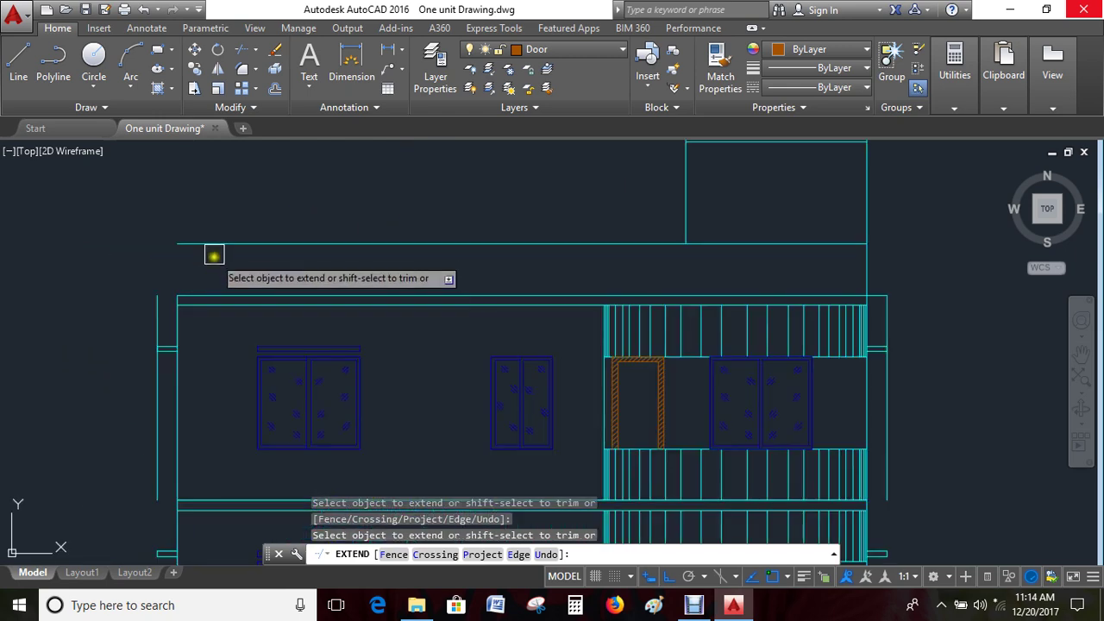
pyautogui.click(209, 298)
pyautogui.scroll(-2, 199, 310)
pyautogui.scroll(1, 340, 320)
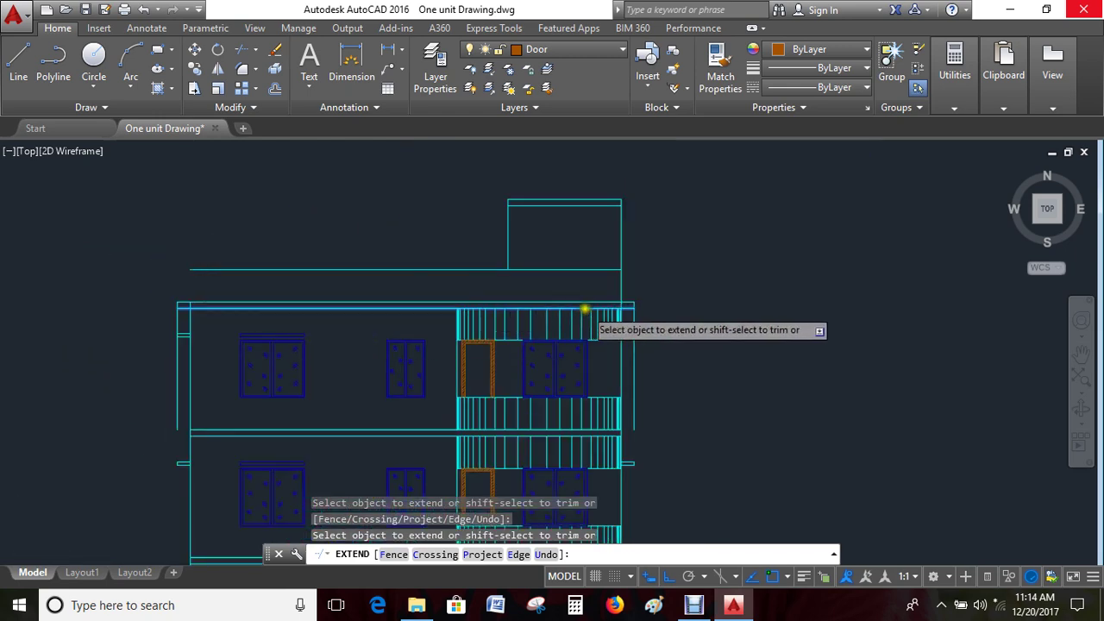
pyautogui.scroll(2, 746, 310)
pyautogui.click(711, 296)
pyautogui.scroll(-2, 711, 296)
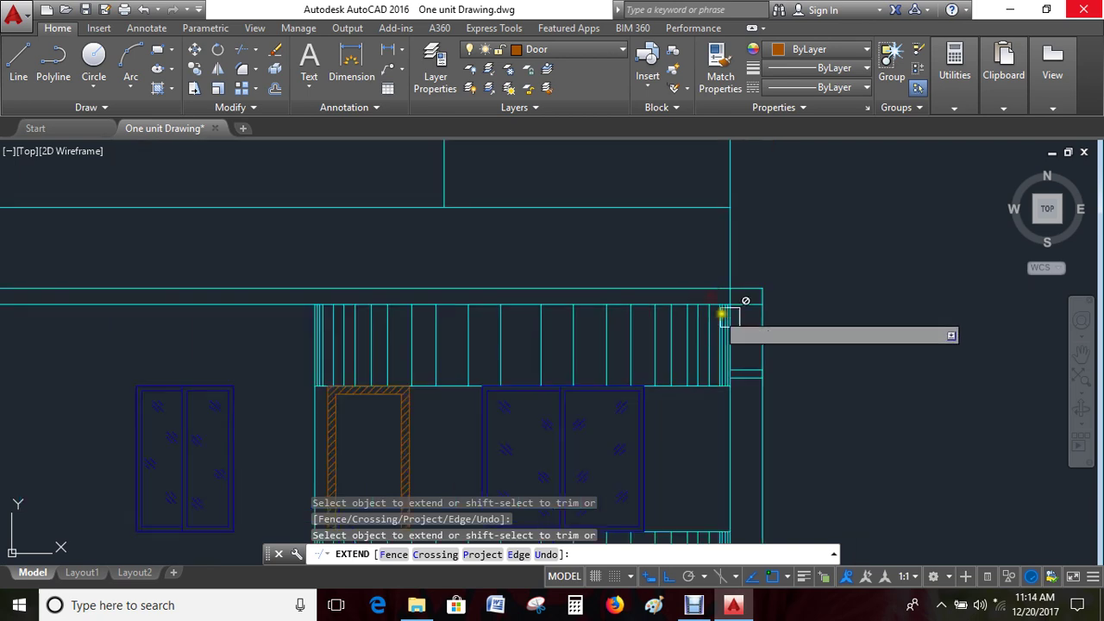
pyautogui.scroll(1, 713, 289)
pyautogui.press('Escape')
# Run TRIM with every line as a cutting edge
pyautogui.write('tr')
pyautogui.press('Return')
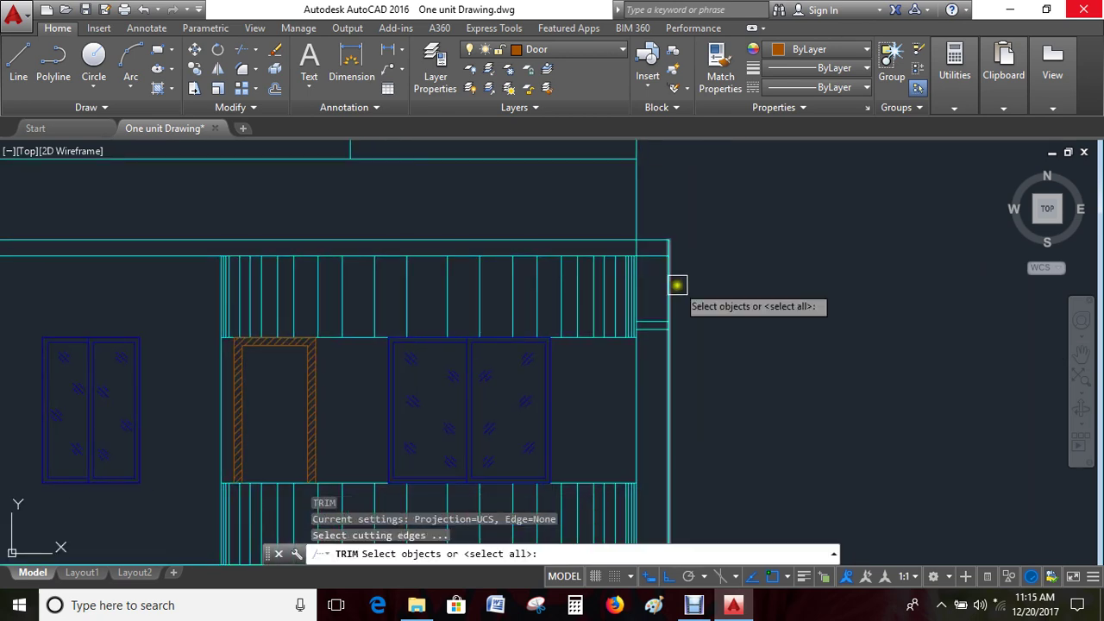
pyautogui.press('Return')
pyautogui.scroll(2, 641, 247)
pyautogui.scroll(-2, 343, 302)
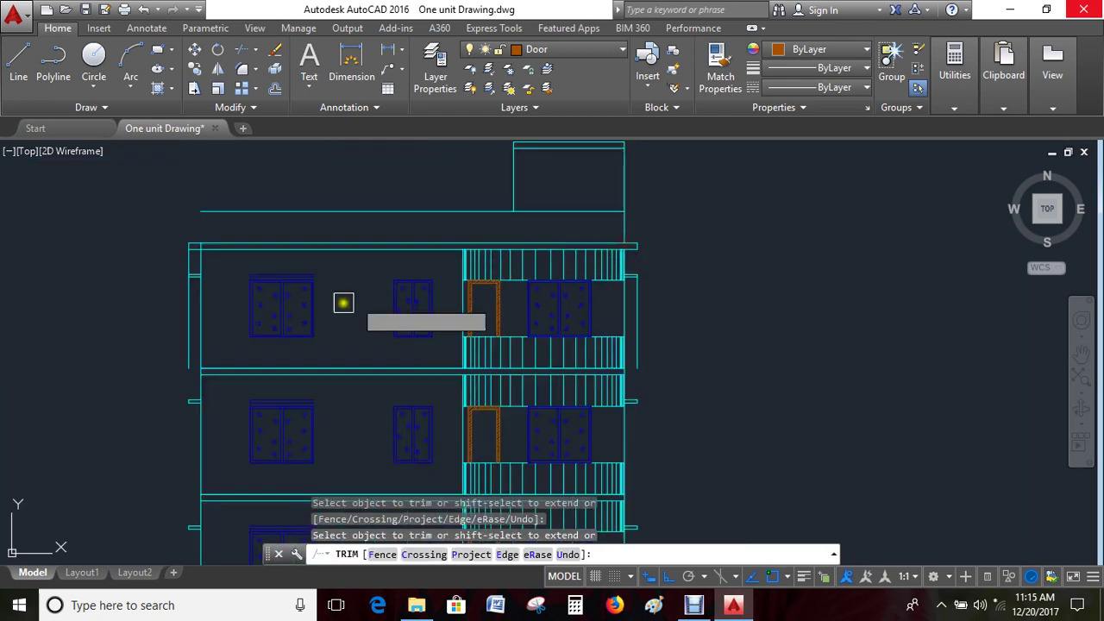
pyautogui.scroll(1, 178, 284)
pyautogui.scroll(3, 259, 216)
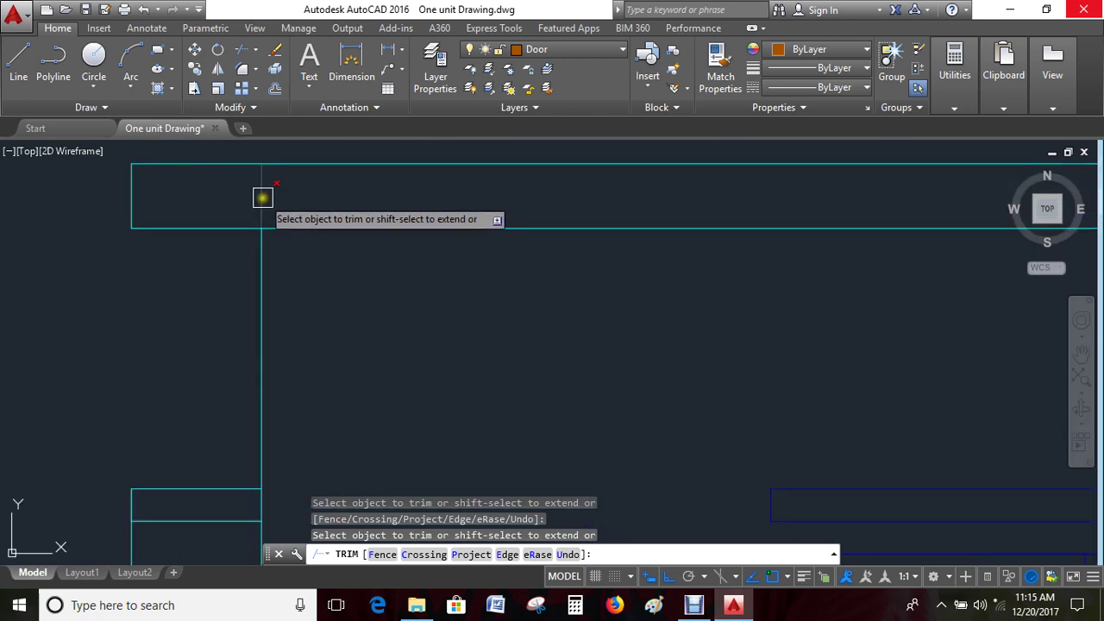
pyautogui.scroll(-2, 246, 259)
pyautogui.press('Escape')
# Erase the leftover short wall stubs
pyautogui.click(245, 303)
pyautogui.scroll(-2, 245, 306)
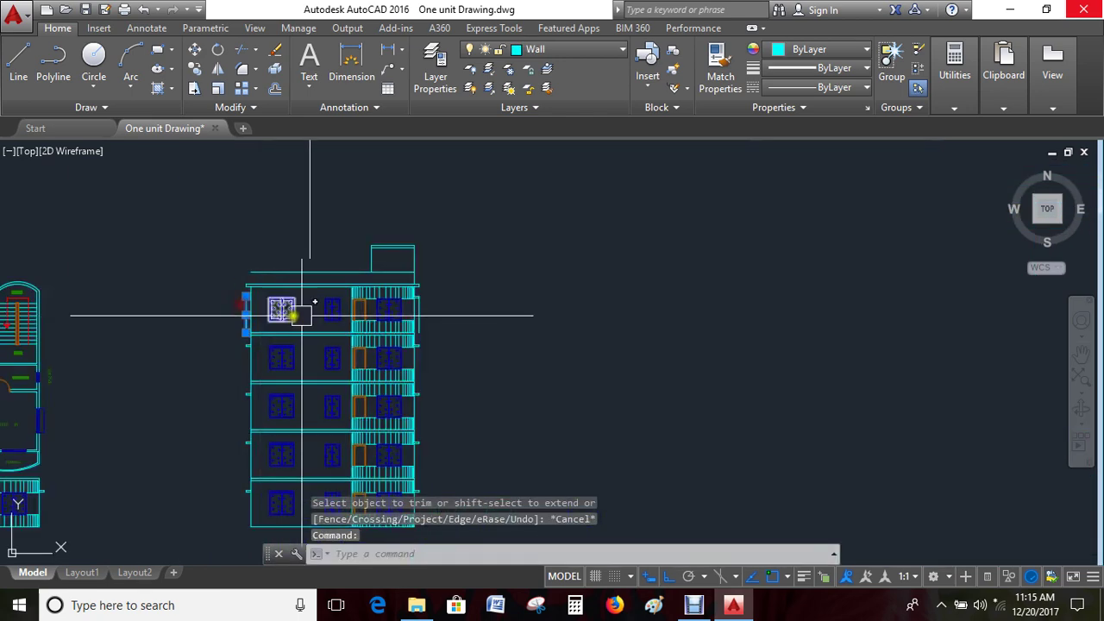
pyautogui.scroll(3, 423, 312)
pyautogui.press('Delete')
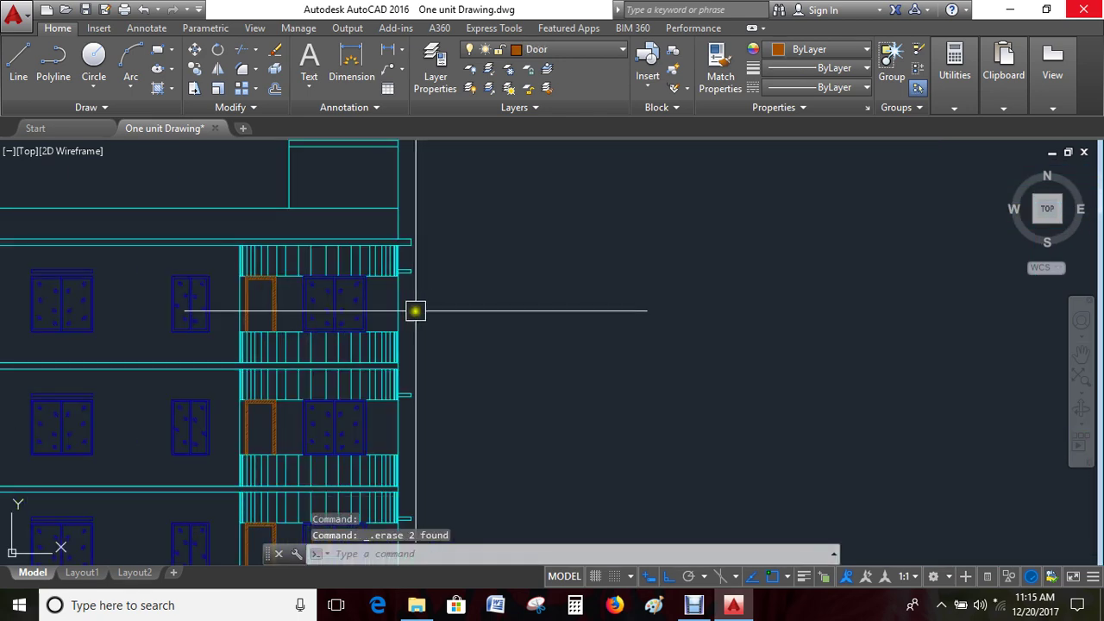
pyautogui.scroll(-3, 454, 219)
pyautogui.scroll(4, 250, 233)
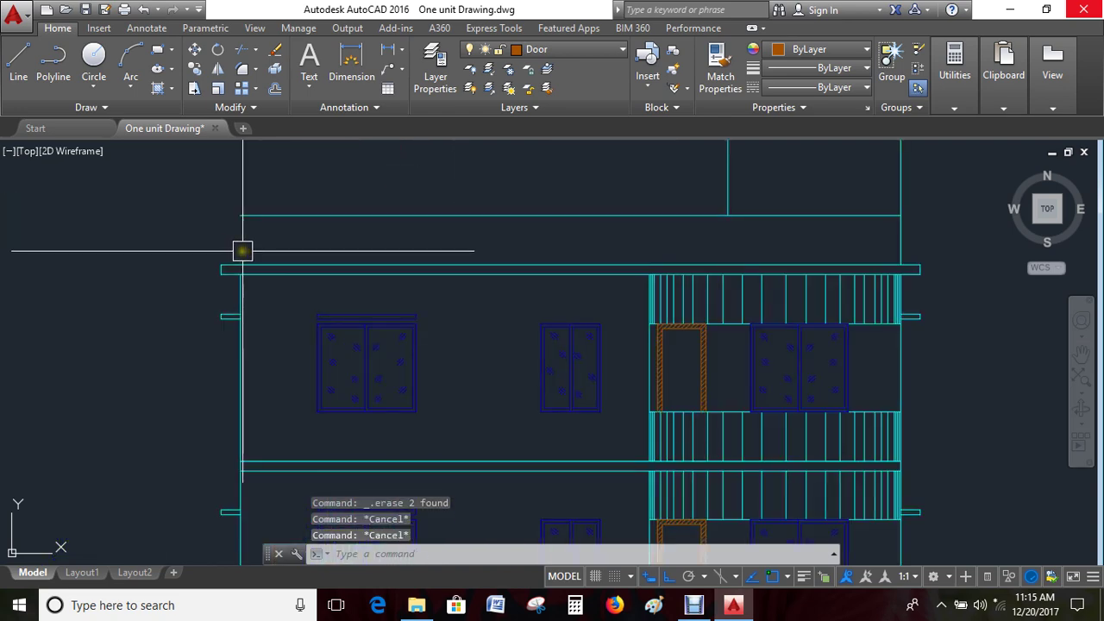
# Draw a vertical line from the building's top-left corner down to the roof slab
pyautogui.write('l')
pyautogui.press('Return')
pyautogui.scroll(3, 232, 242)
pyautogui.scroll(3, 261, 175)
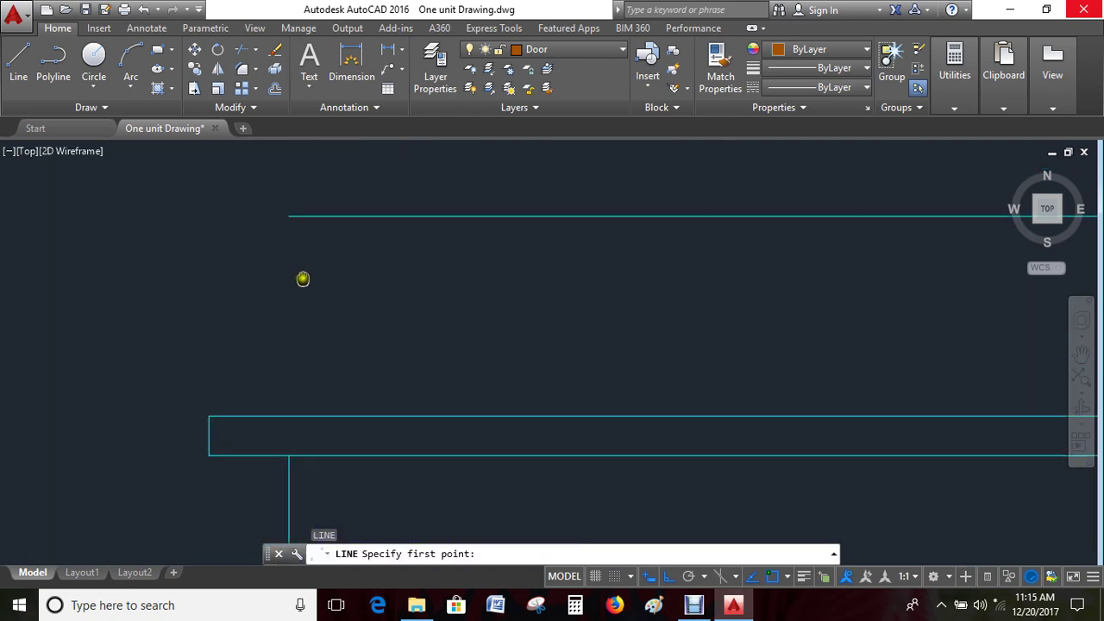
pyautogui.click(288, 216)
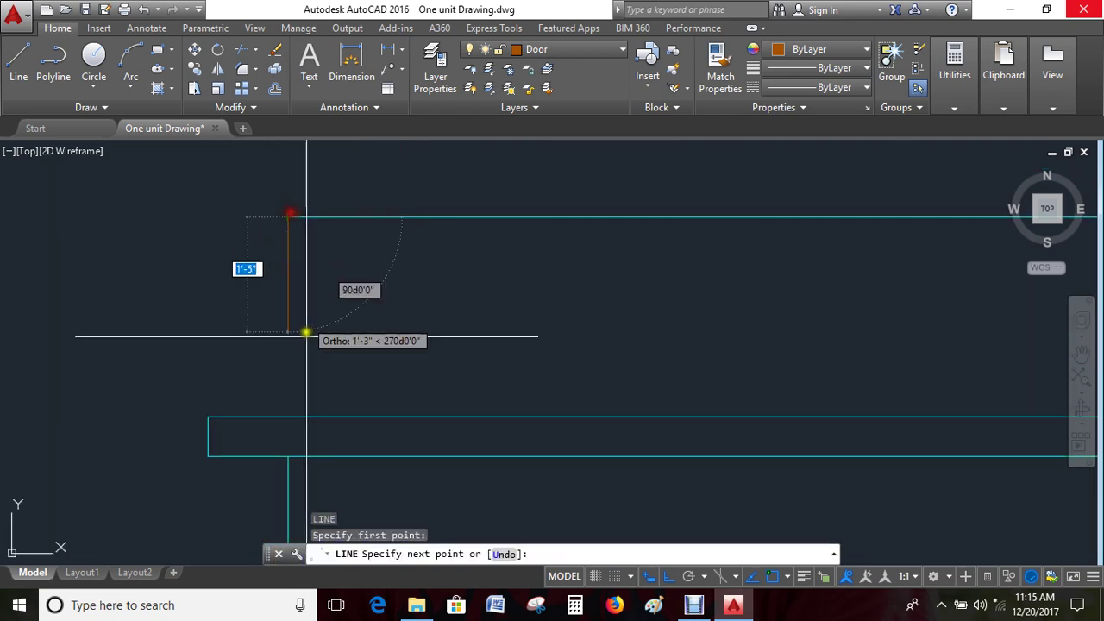
pyautogui.click(288, 417)
pyautogui.press('Escape')
pyautogui.press('Escape')
# Give the new parapet line the cyan roof line's properties
pyautogui.press('Return')
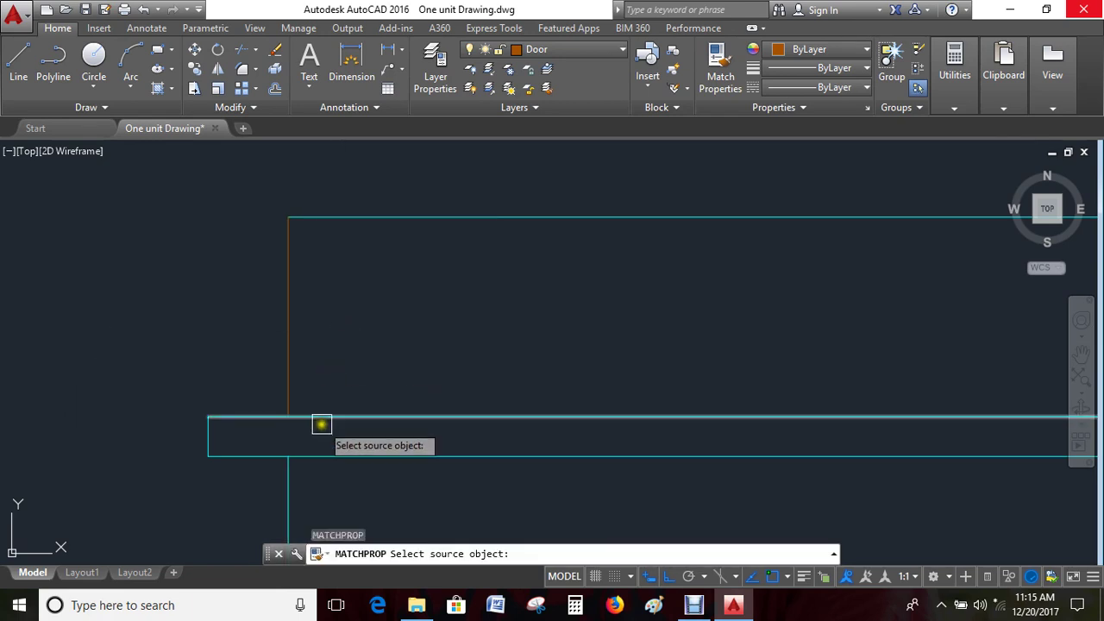
pyautogui.click(320, 419)
pyautogui.click(337, 323)
pyautogui.click(209, 323)
pyautogui.press('Escape')
pyautogui.scroll(-3, 216, 323)
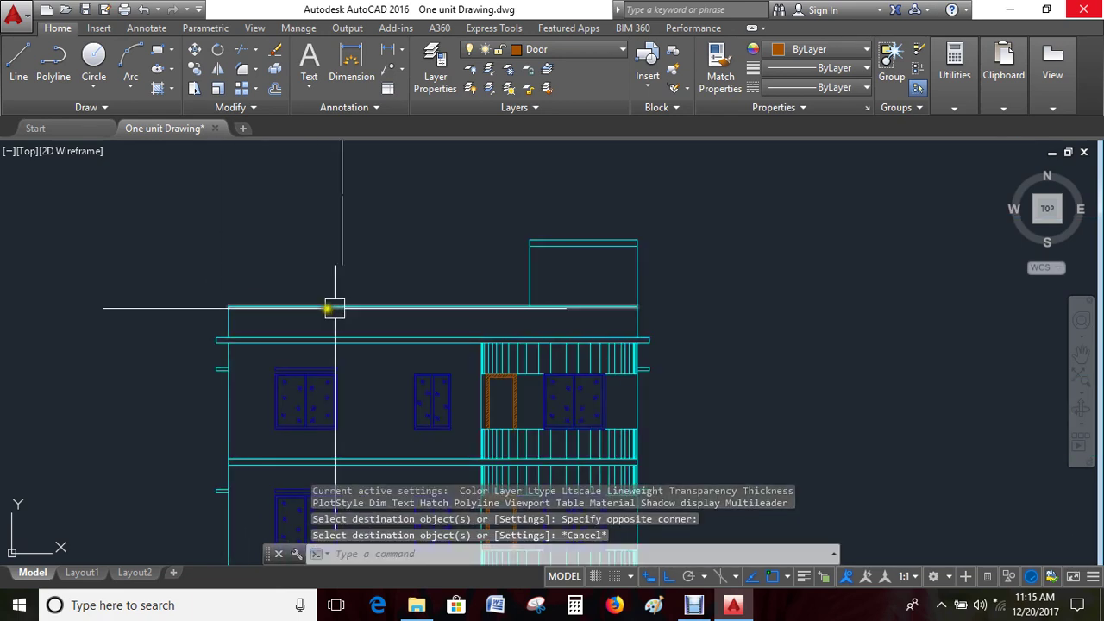
pyautogui.scroll(4, 419, 308)
pyautogui.scroll(-4, 411, 313)
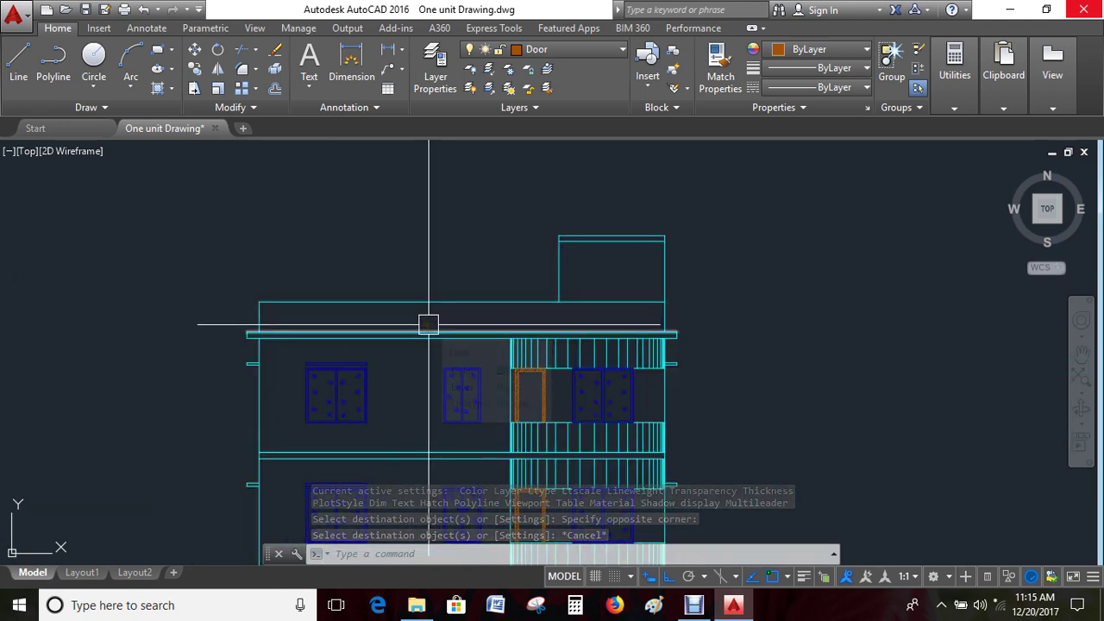
# Hatch the parapet band at the top of the elevation
pyautogui.write('h')
pyautogui.press('Return')
pyautogui.click(411, 315)
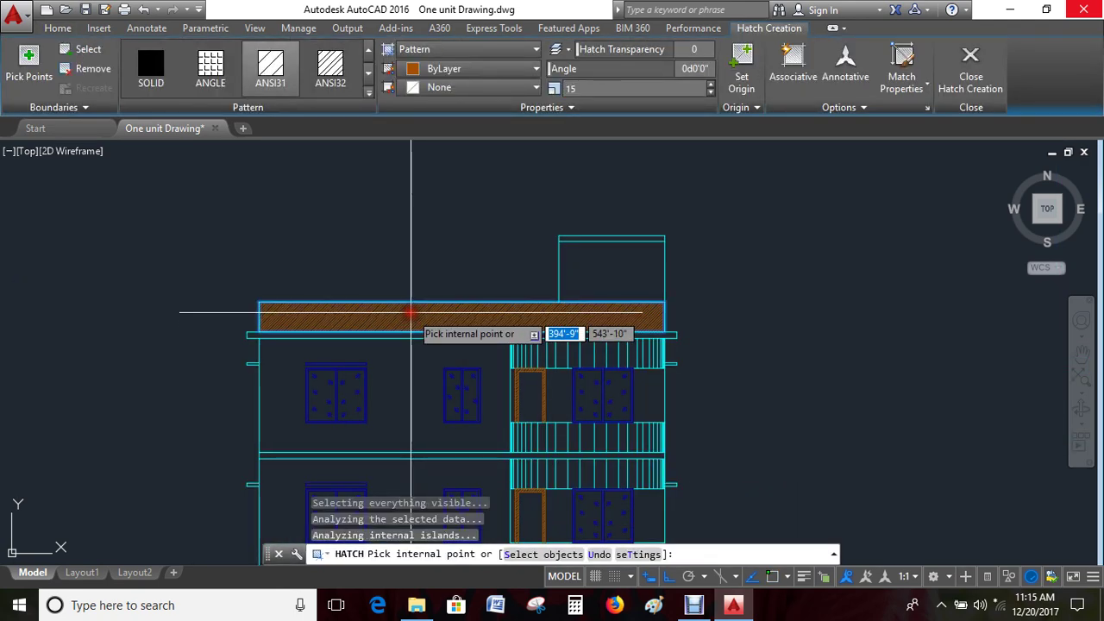
pyautogui.scroll(-6, 263, 340)
pyautogui.write('ma')
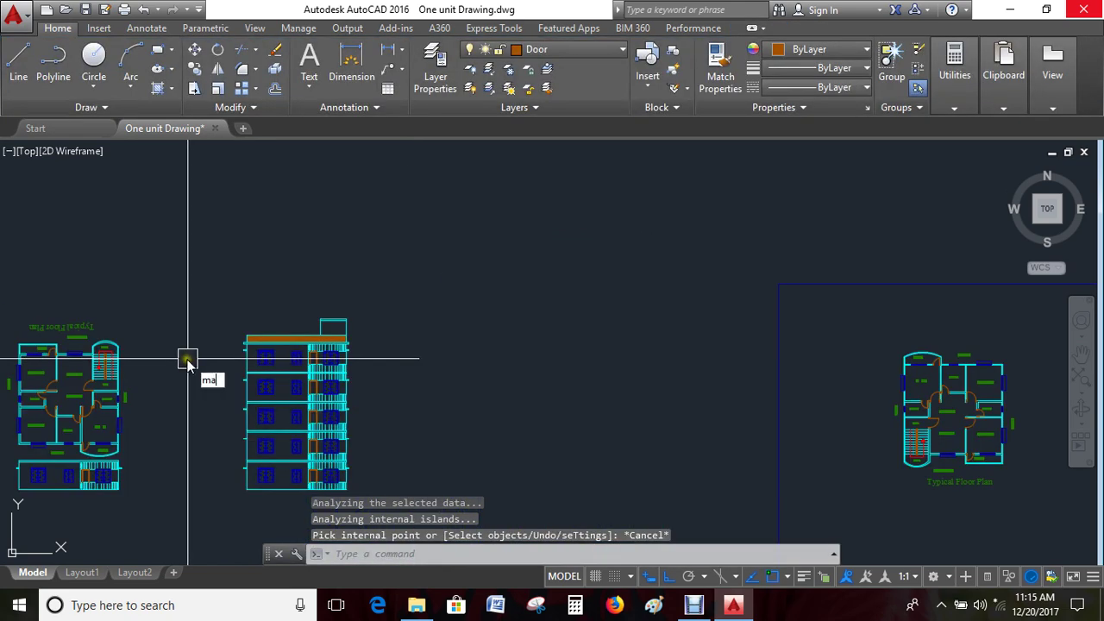
# Match the parapet hatch to the existing brick hatch's properties
pyautogui.press('Return')
pyautogui.moveTo(135, 485); pyautogui.dragTo(396, 357, button='middle')
pyautogui.scroll(-5, 427, 369)
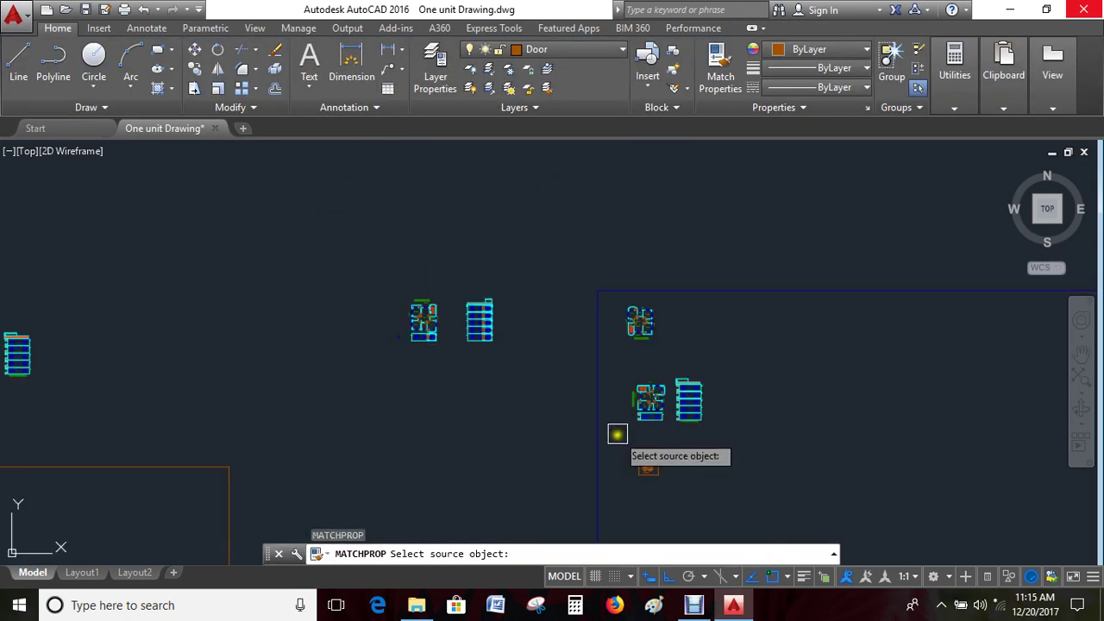
pyautogui.scroll(7, 681, 407)
pyautogui.scroll(5, 470, 458)
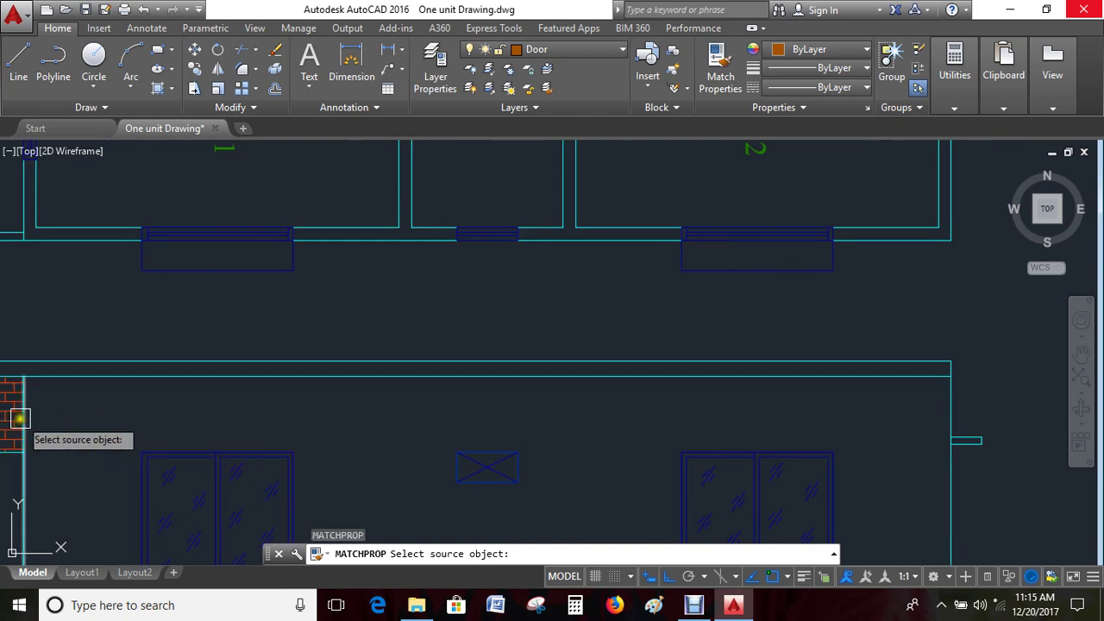
pyautogui.scroll(-2, 296, 414)
pyautogui.scroll(-4, 274, 429)
pyautogui.click(274, 429)
pyautogui.scroll(-5, 280, 409)
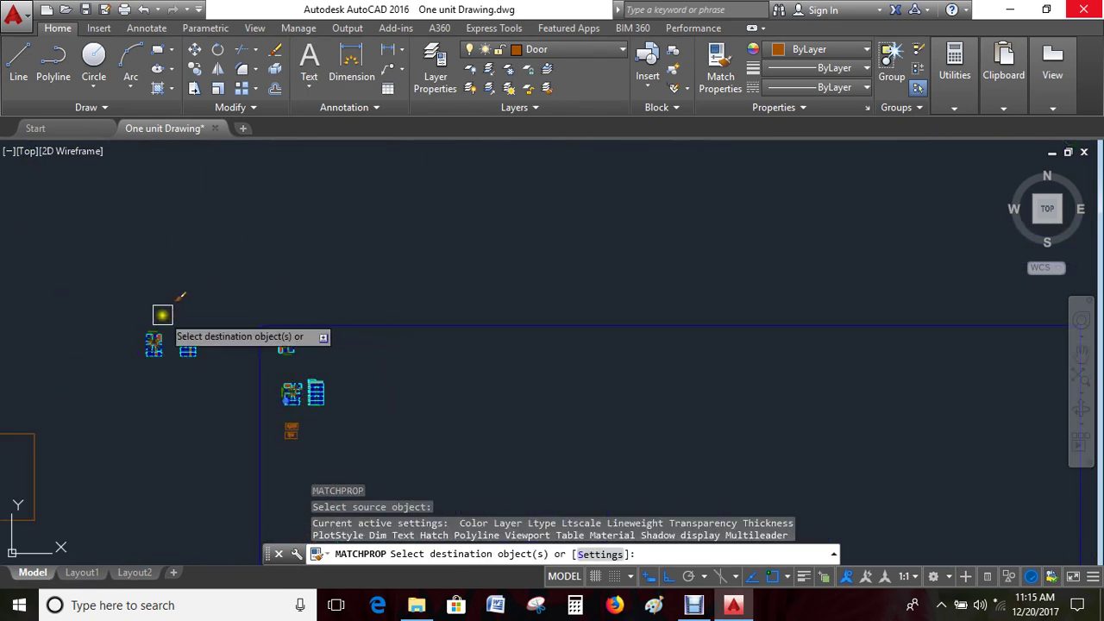
pyautogui.scroll(6, 181, 345)
pyautogui.scroll(3, 220, 362)
pyautogui.click(229, 356)
pyautogui.press('Escape')
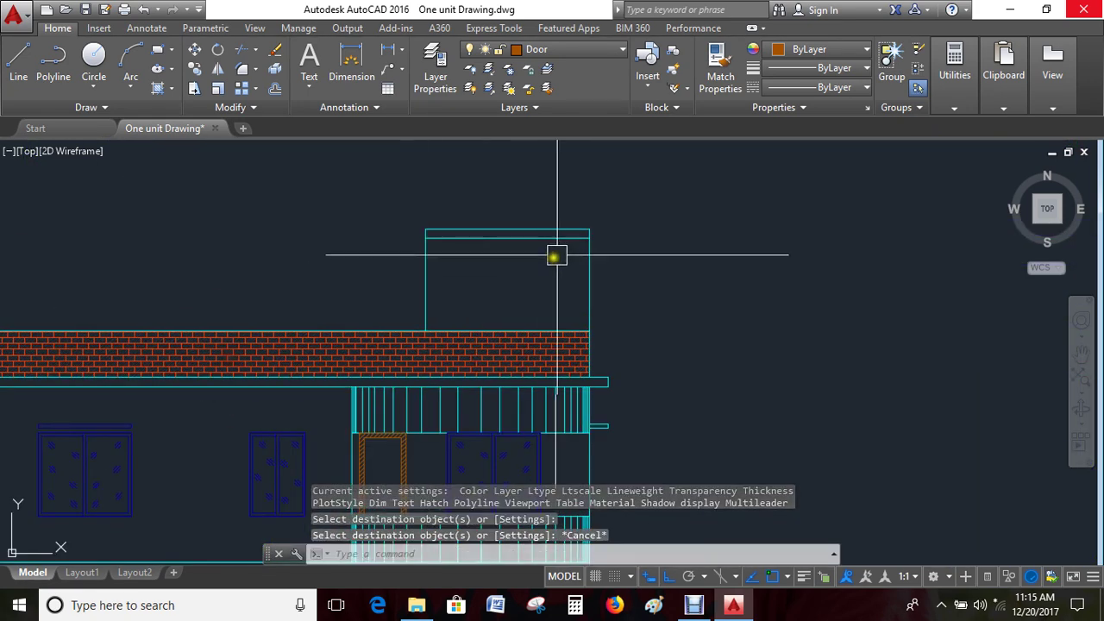
pyautogui.moveTo(557, 253); pyautogui.dragTo(530, 353, button='middle')
# Offset both stair-room wall lines 12 units outward
pyautogui.press('Return')
pyautogui.write('1')
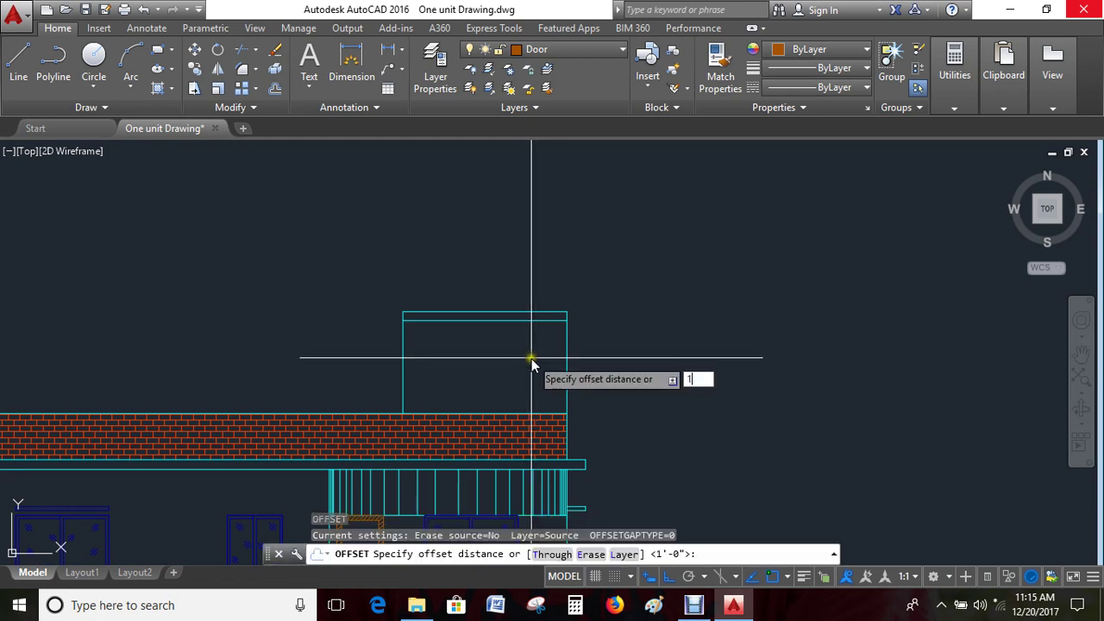
pyautogui.write('2')
pyautogui.press('Return')
pyautogui.click(566, 350)
pyautogui.click(645, 362)
pyautogui.click(409, 356)
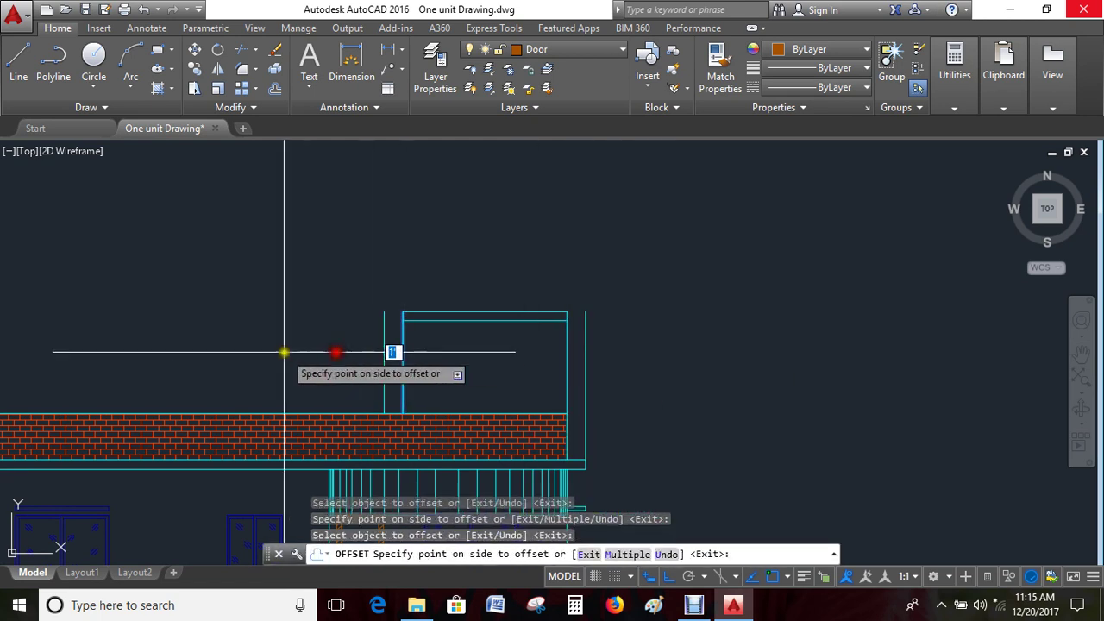
pyautogui.click(319, 349)
pyautogui.press('Escape')
pyautogui.press('Escape')
# Extend the stair-room roof lines to the new verticals with a crossing window
pyautogui.press('Return')
pyautogui.press('Return')
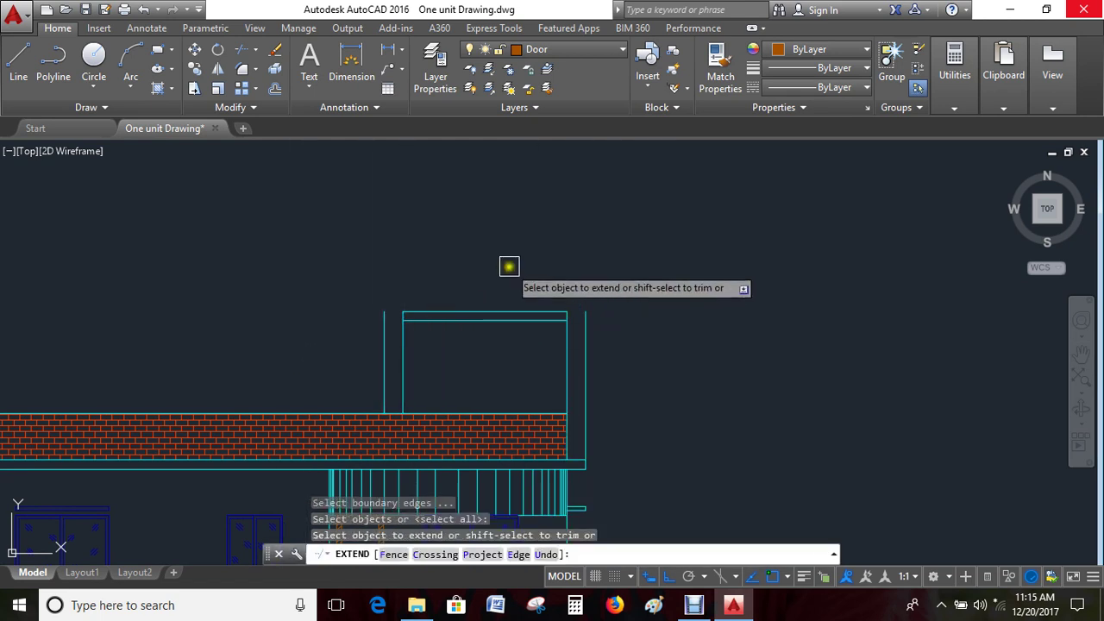
pyautogui.moveTo(505, 267); pyautogui.dragTo(460, 327)
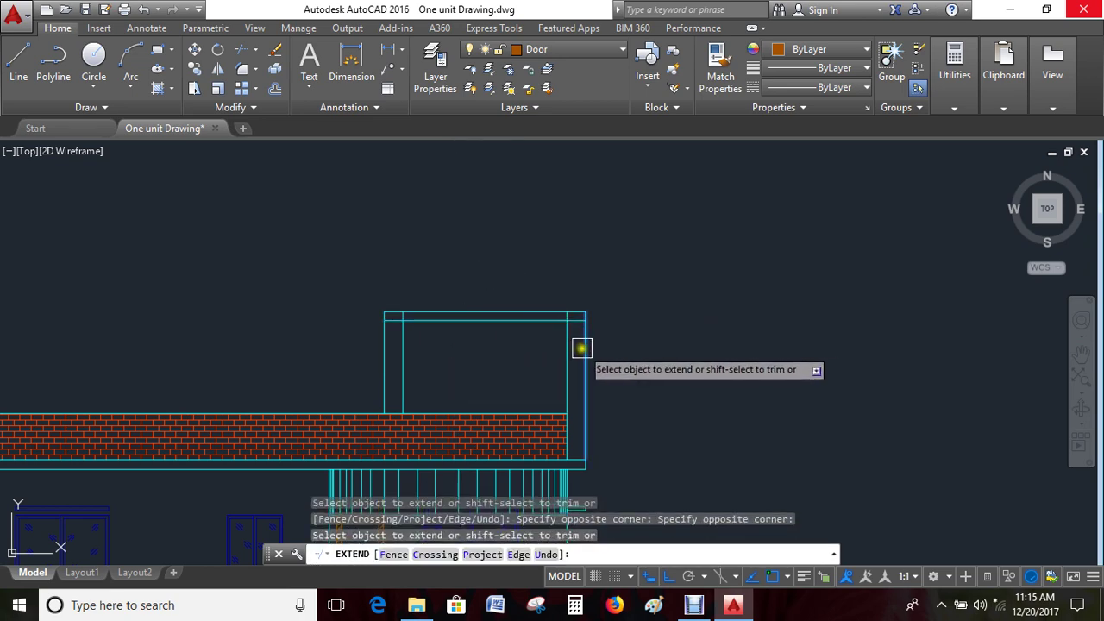
pyautogui.scroll(8, 577, 331)
pyautogui.scroll(-6, 596, 270)
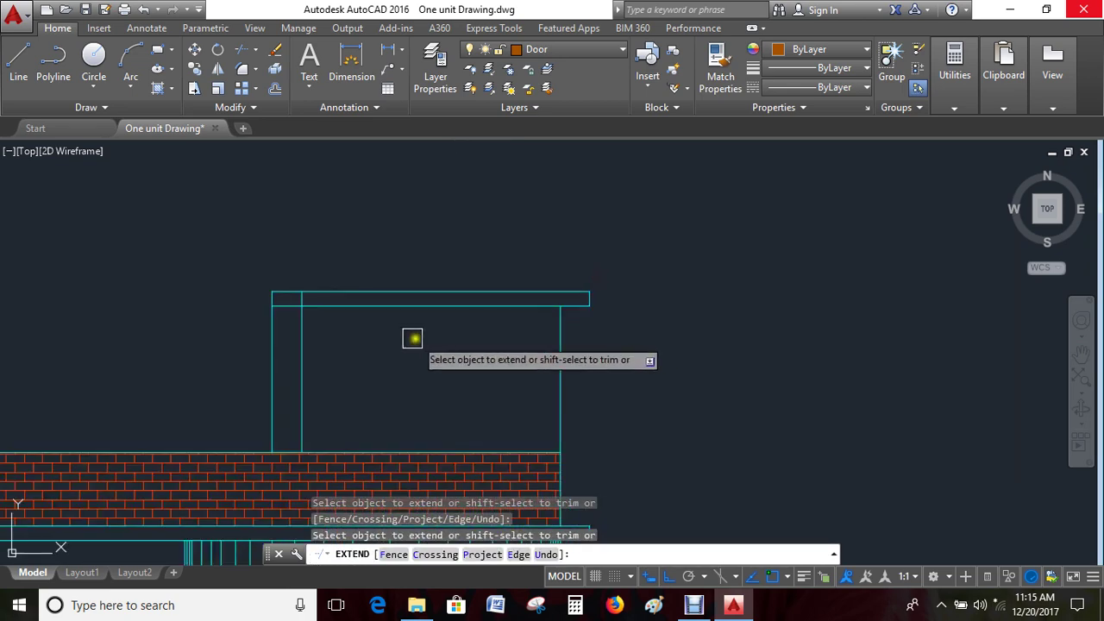
pyautogui.scroll(6, 293, 311)
pyautogui.scroll(-10, 301, 276)
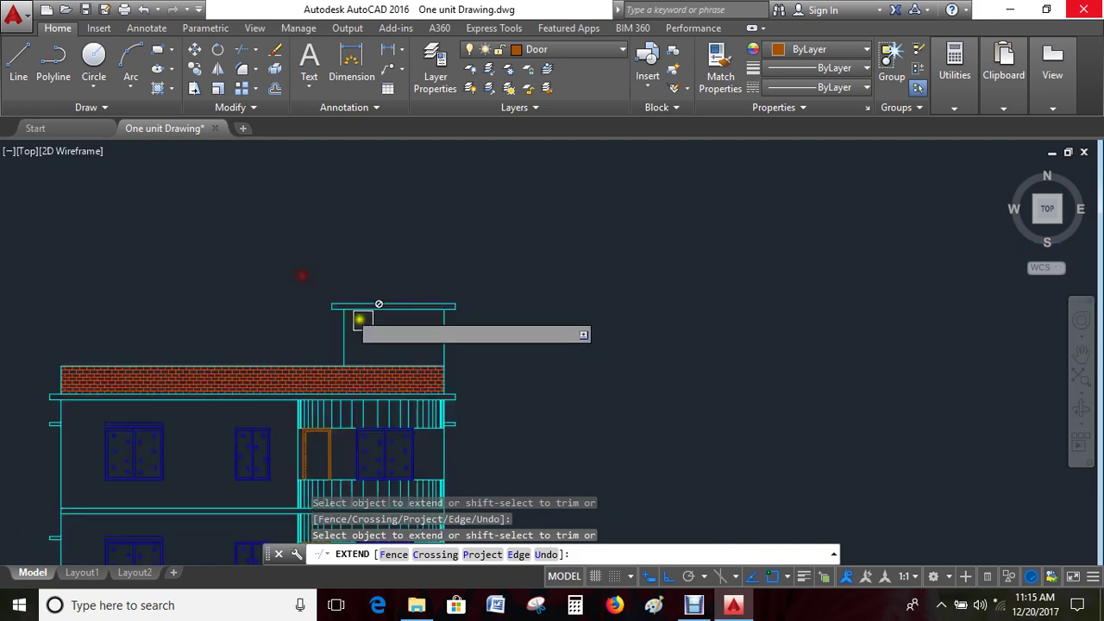
pyautogui.press('Escape')
pyautogui.scroll(-7, 413, 371)
pyautogui.scroll(-2, 452, 370)
pyautogui.scroll(3, 388, 370)
pyautogui.write('C')
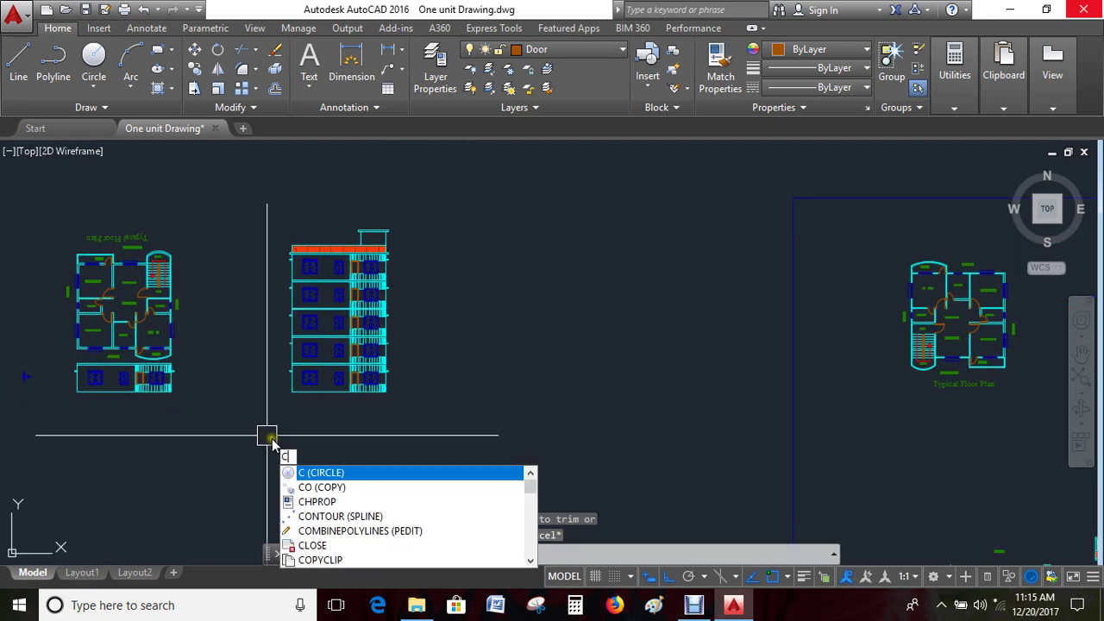
# Select the West Side Elevation title for copying
pyautogui.write('o')
pyautogui.press('Return')
pyautogui.scroll(-5, 274, 436)
pyautogui.scroll(5, 478, 438)
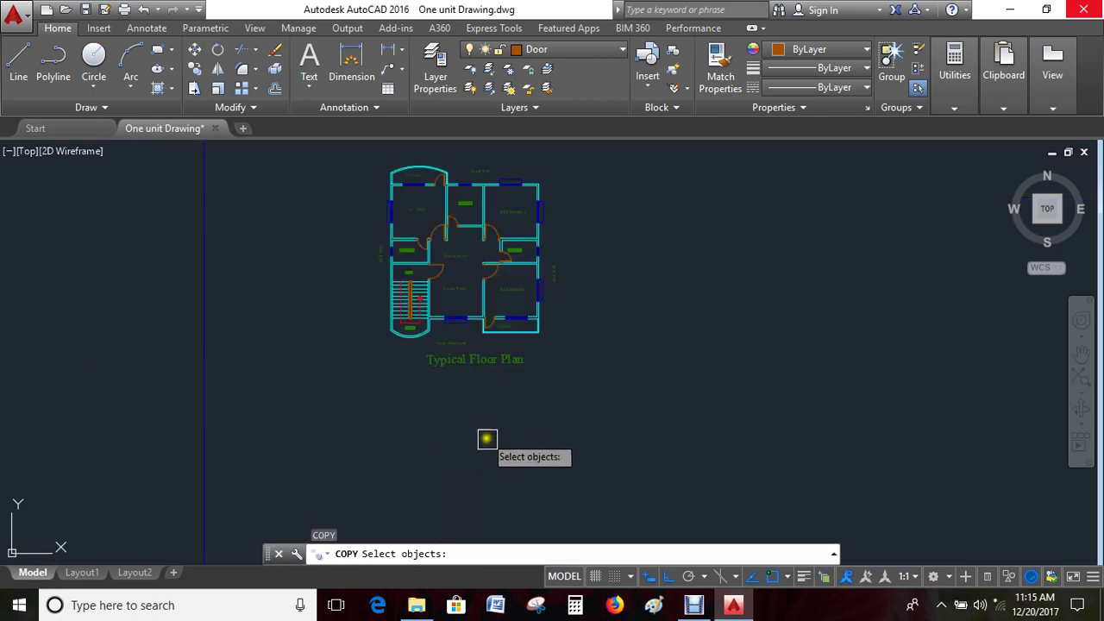
pyautogui.moveTo(492, 332); pyautogui.dragTo(443, 148, button='middle')
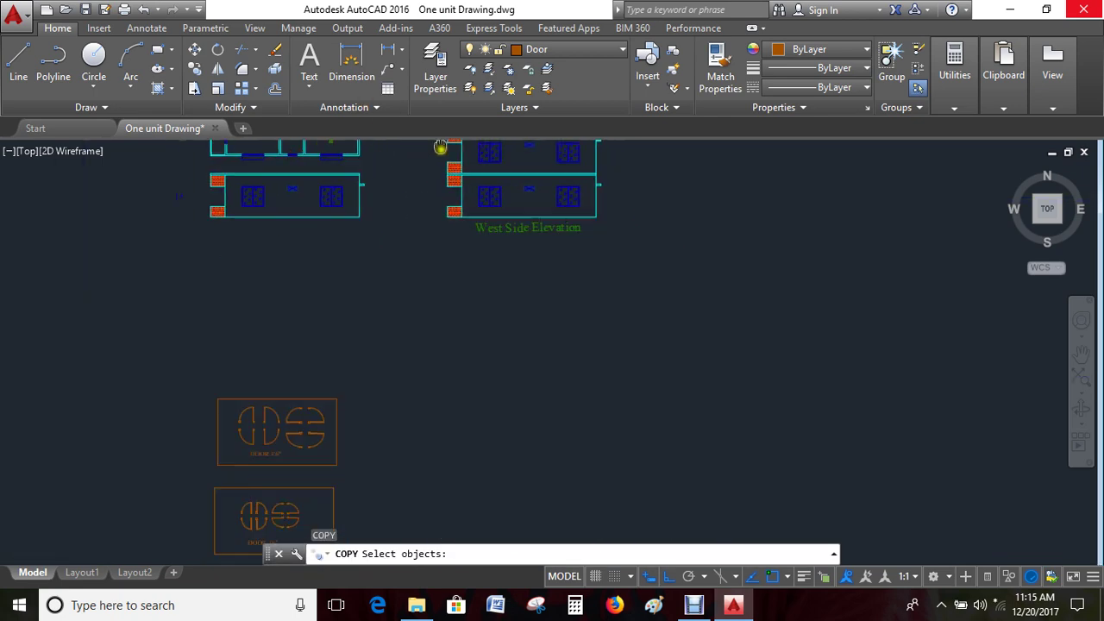
pyautogui.press('Return')
pyautogui.click(510, 231)
# Place the title copy beneath the new elevation
pyautogui.scroll(-5, 291, 256)
pyautogui.moveTo(209, 246); pyautogui.dragTo(442, 426, button='middle')
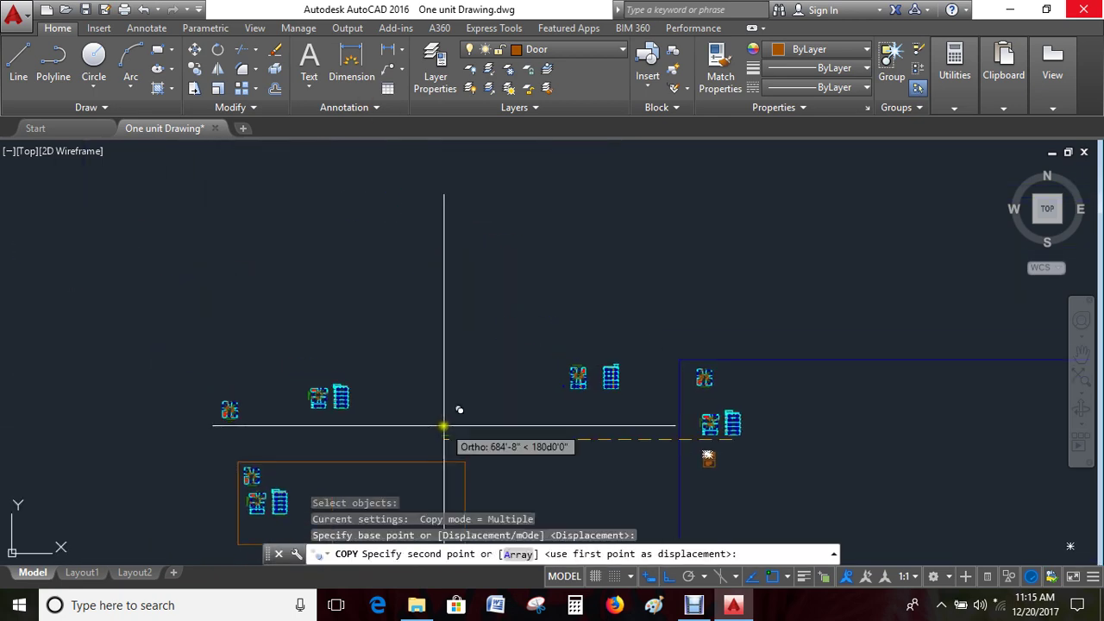
pyautogui.scroll(4, 342, 405)
pyautogui.scroll(2, 343, 432)
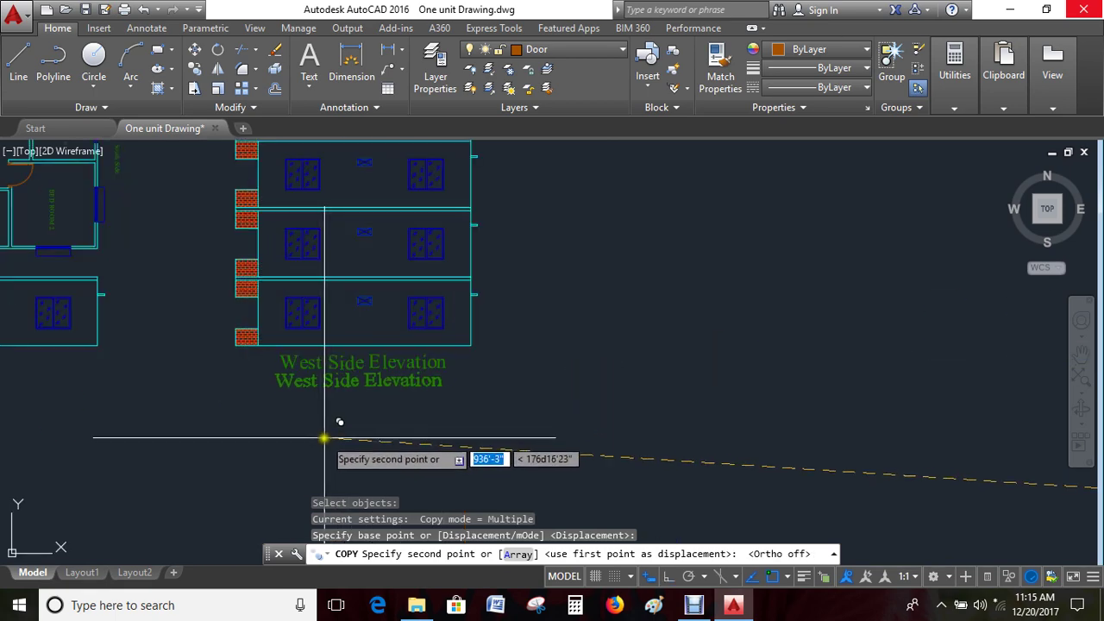
pyautogui.scroll(-5, 331, 447)
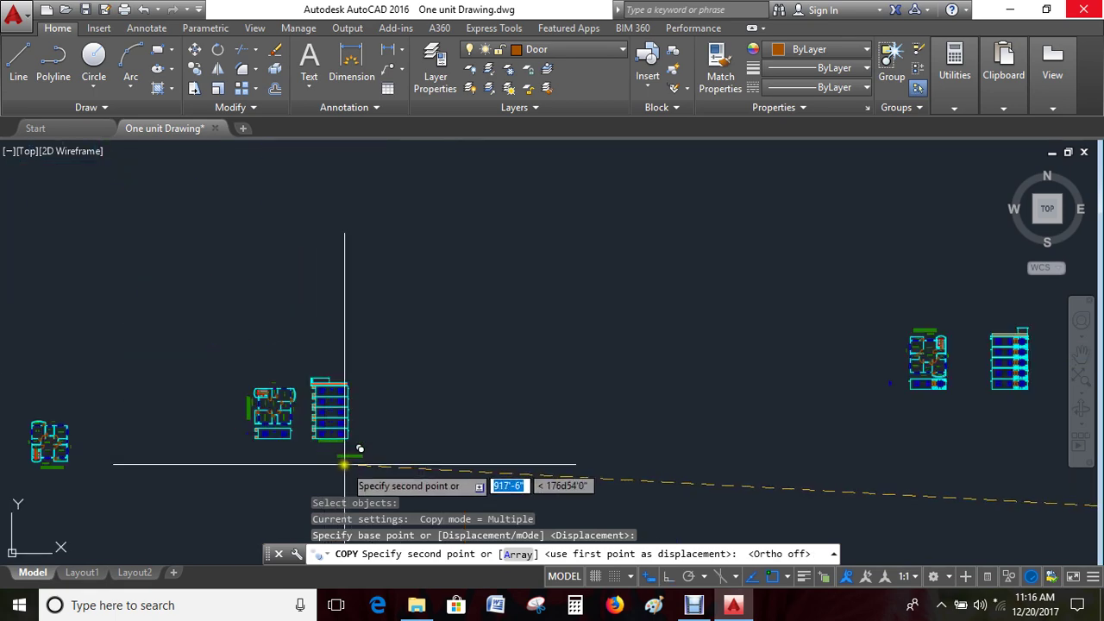
pyautogui.moveTo(421, 451); pyautogui.dragTo(251, 325, button='middle')
pyautogui.scroll(3, 468, 276)
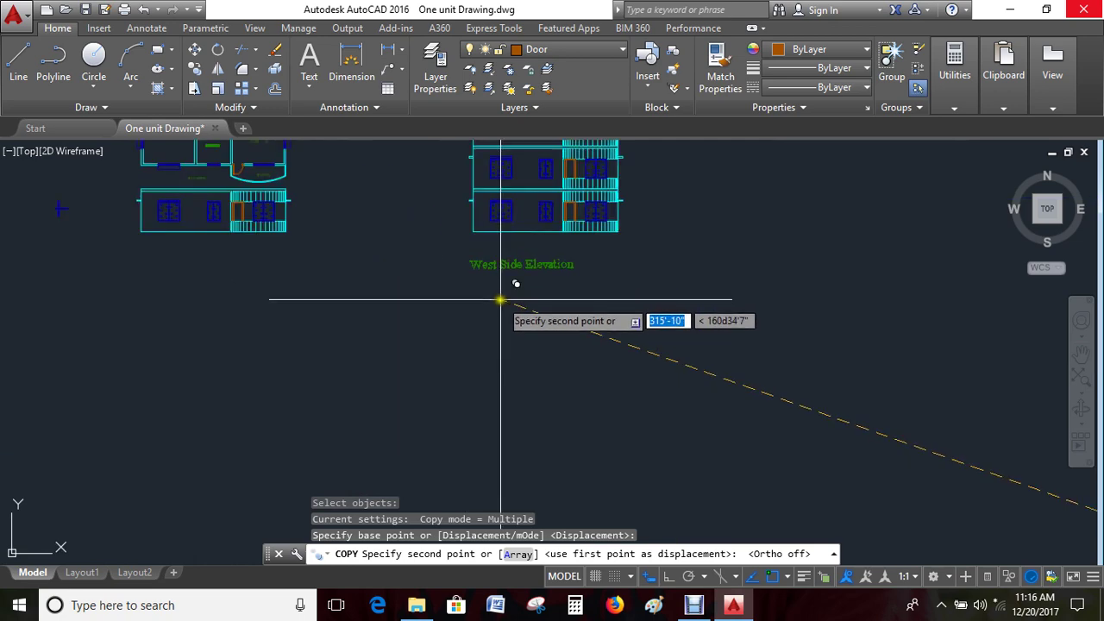
pyautogui.moveTo(503, 301); pyautogui.dragTo(447, 399, button='middle')
pyautogui.click(476, 376)
pyautogui.press('Escape')
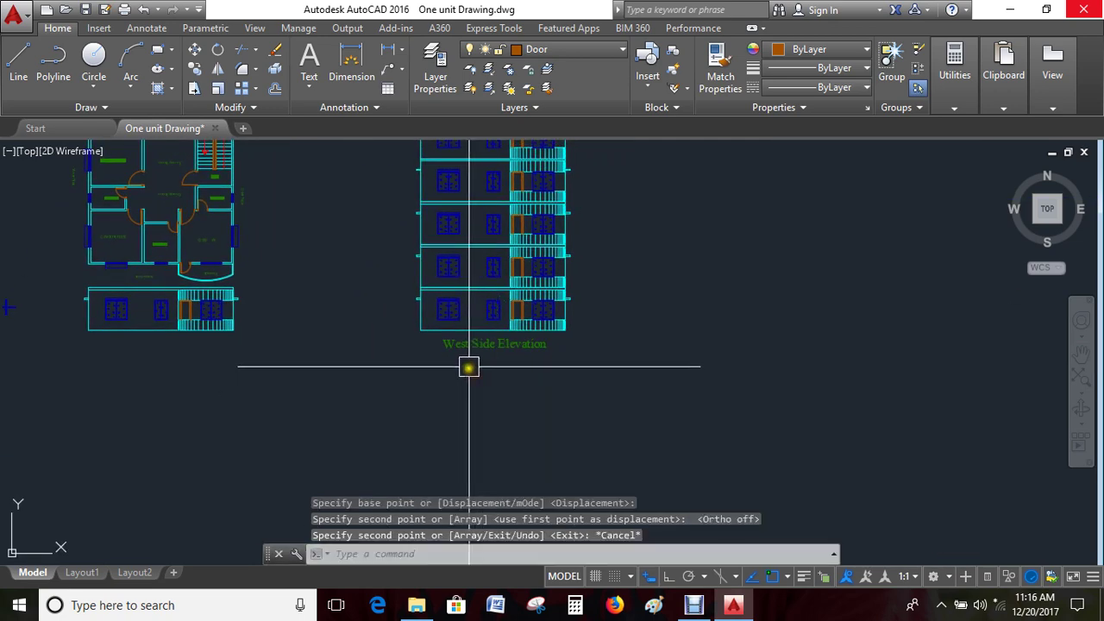
pyautogui.scroll(5, 444, 298)
# Change the copied title's text from West to 'South'
pyautogui.doubleClick(443, 278)
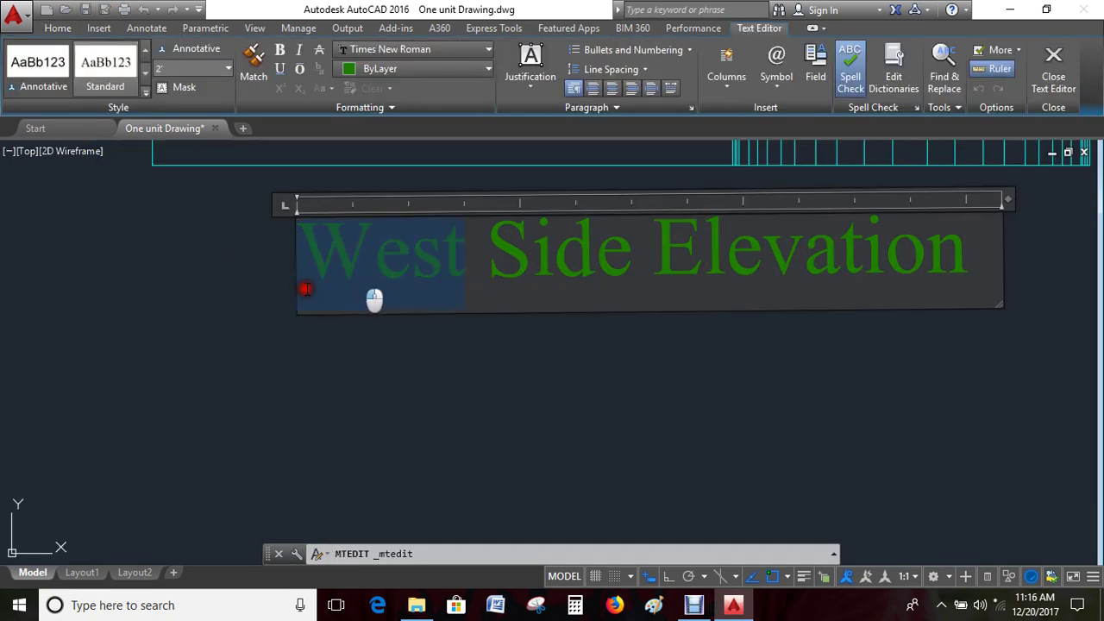
pyautogui.write('S')
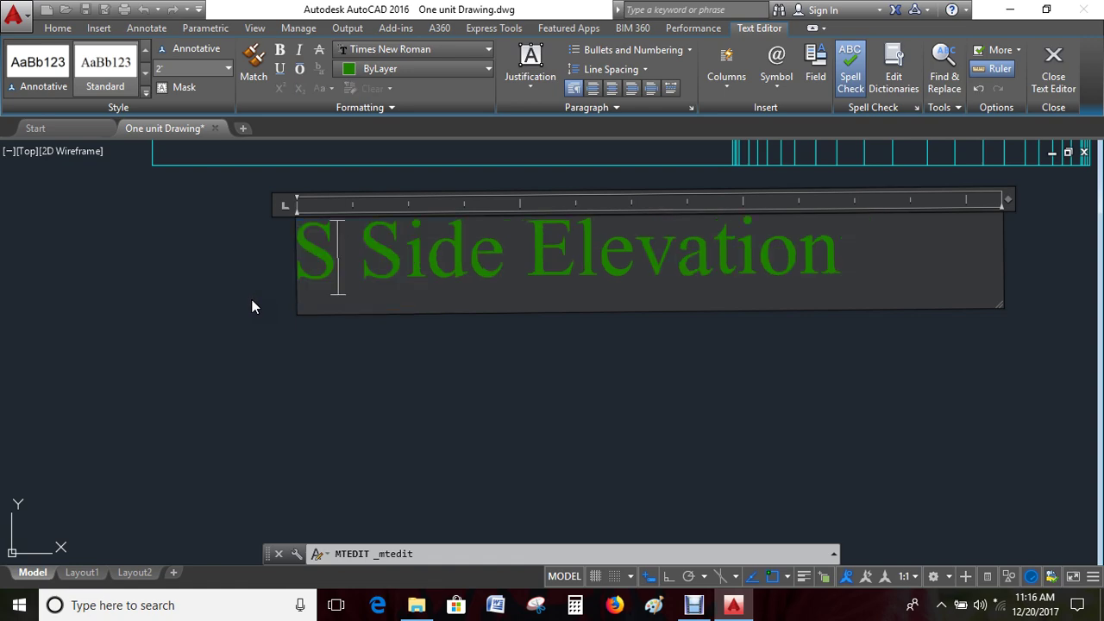
pyautogui.write('outh')
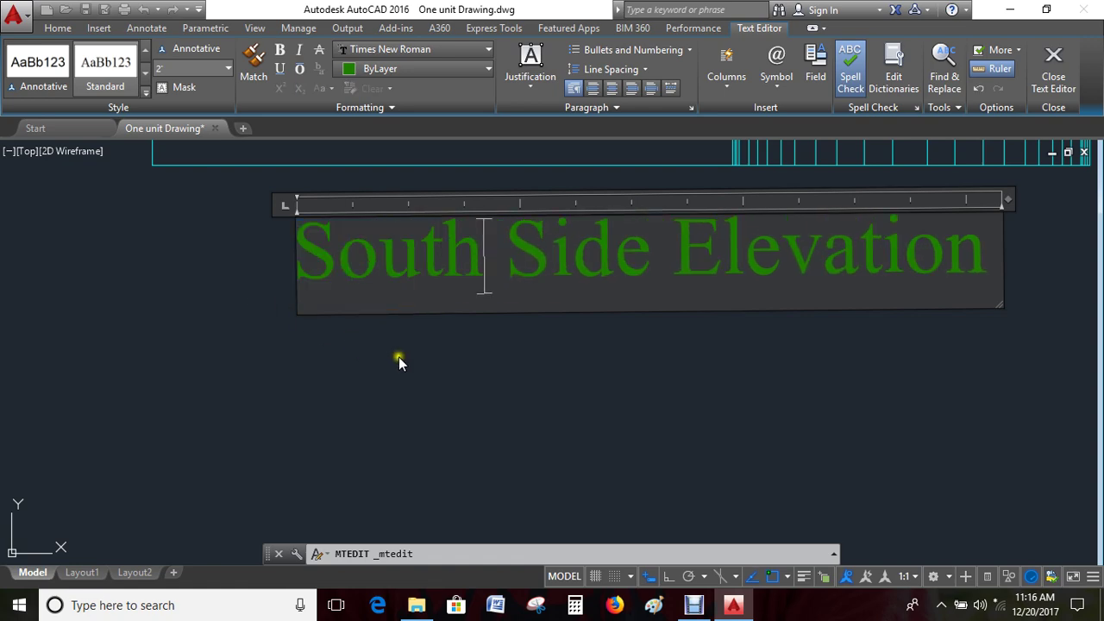
pyautogui.click(399, 356)
pyautogui.scroll(-8, 398, 362)
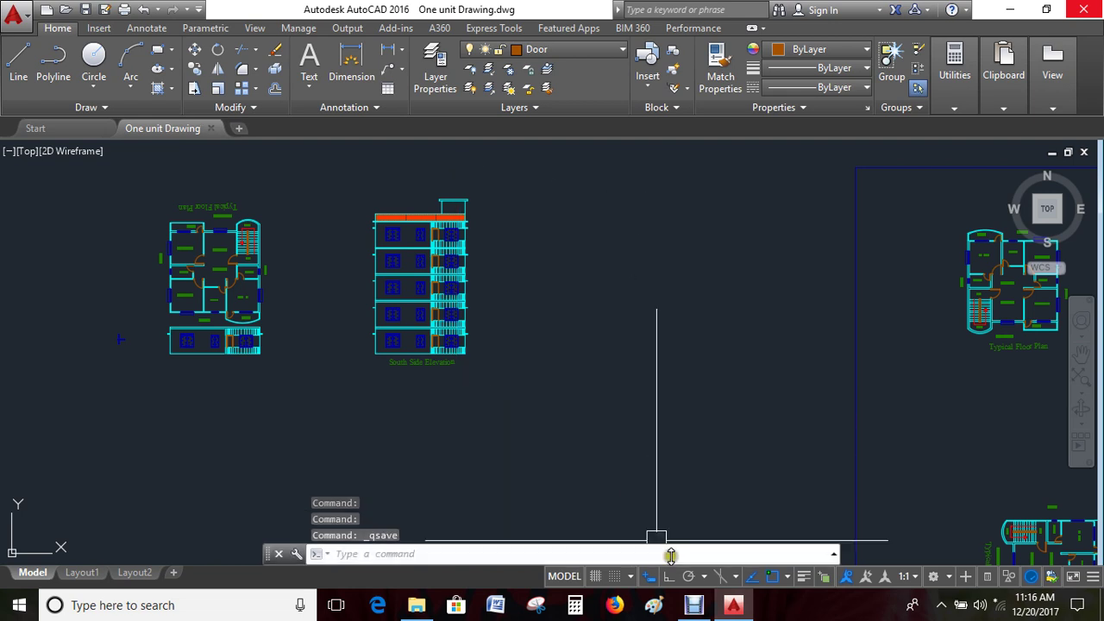
# Close the capture window and people panel, then show the Debut recorder's tray menu
pyautogui.rightClick(703, 608)
pyautogui.click(669, 573)
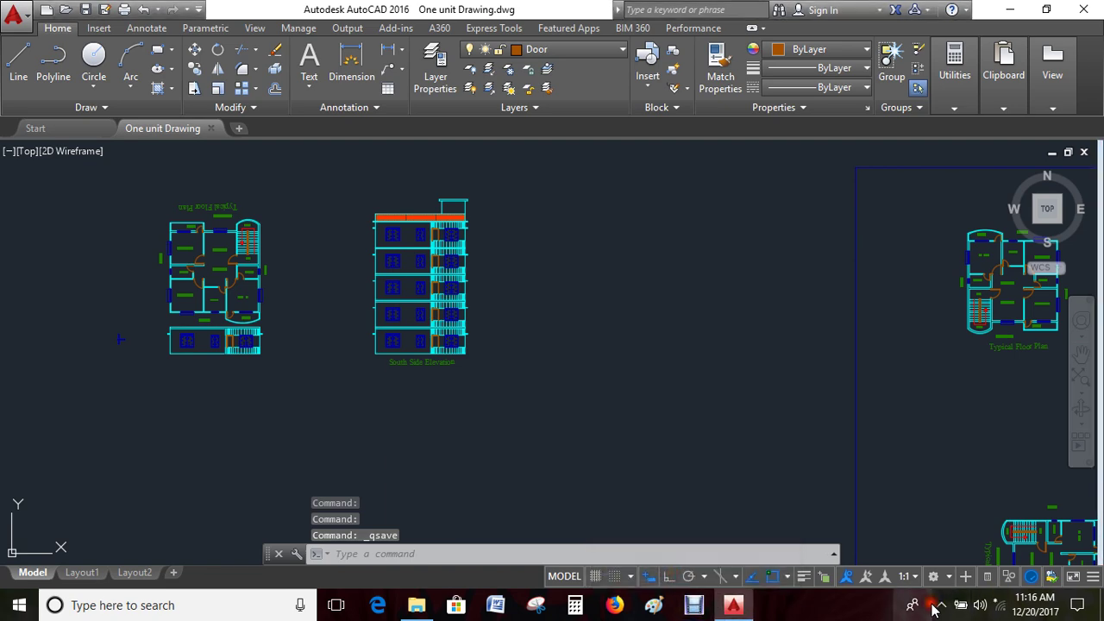
pyautogui.click(946, 546)
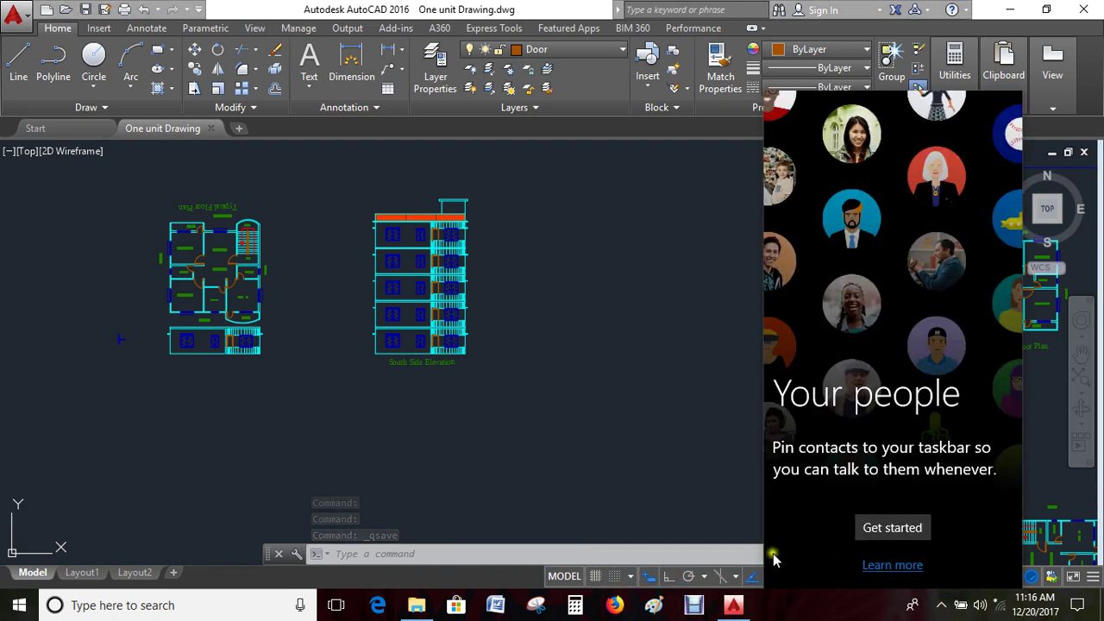
pyautogui.click(641, 461)
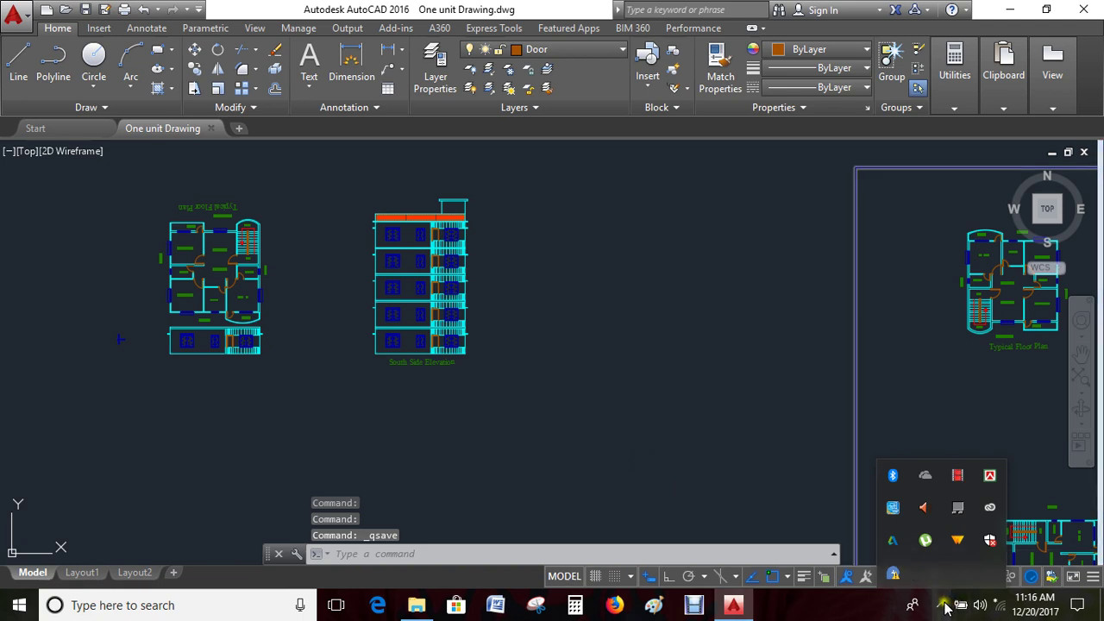
pyautogui.click(943, 604)
pyautogui.rightClick(961, 477)
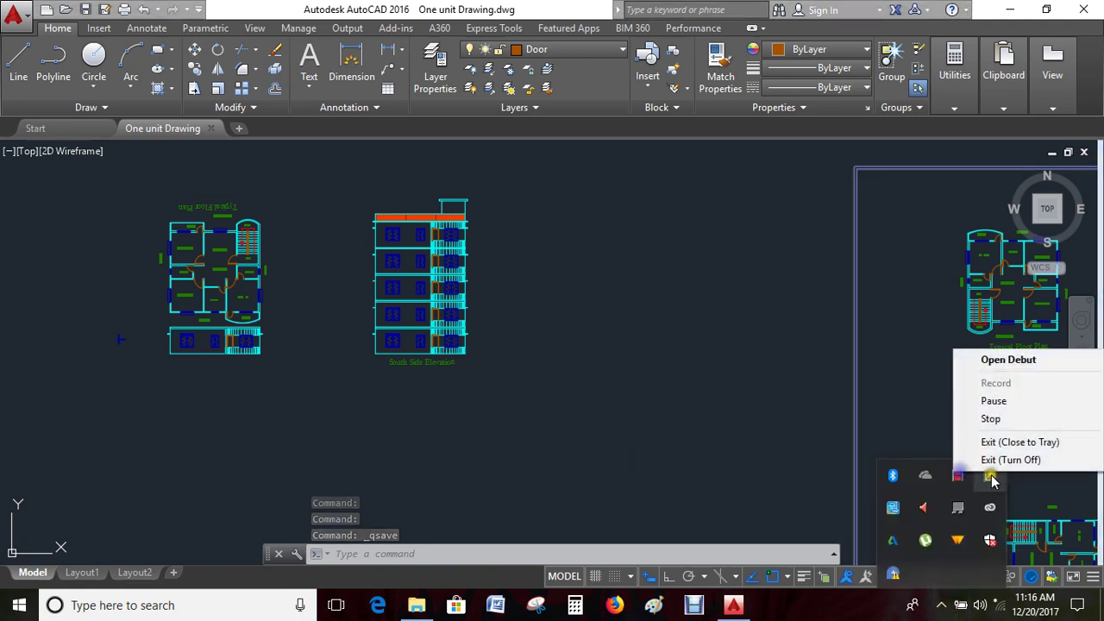